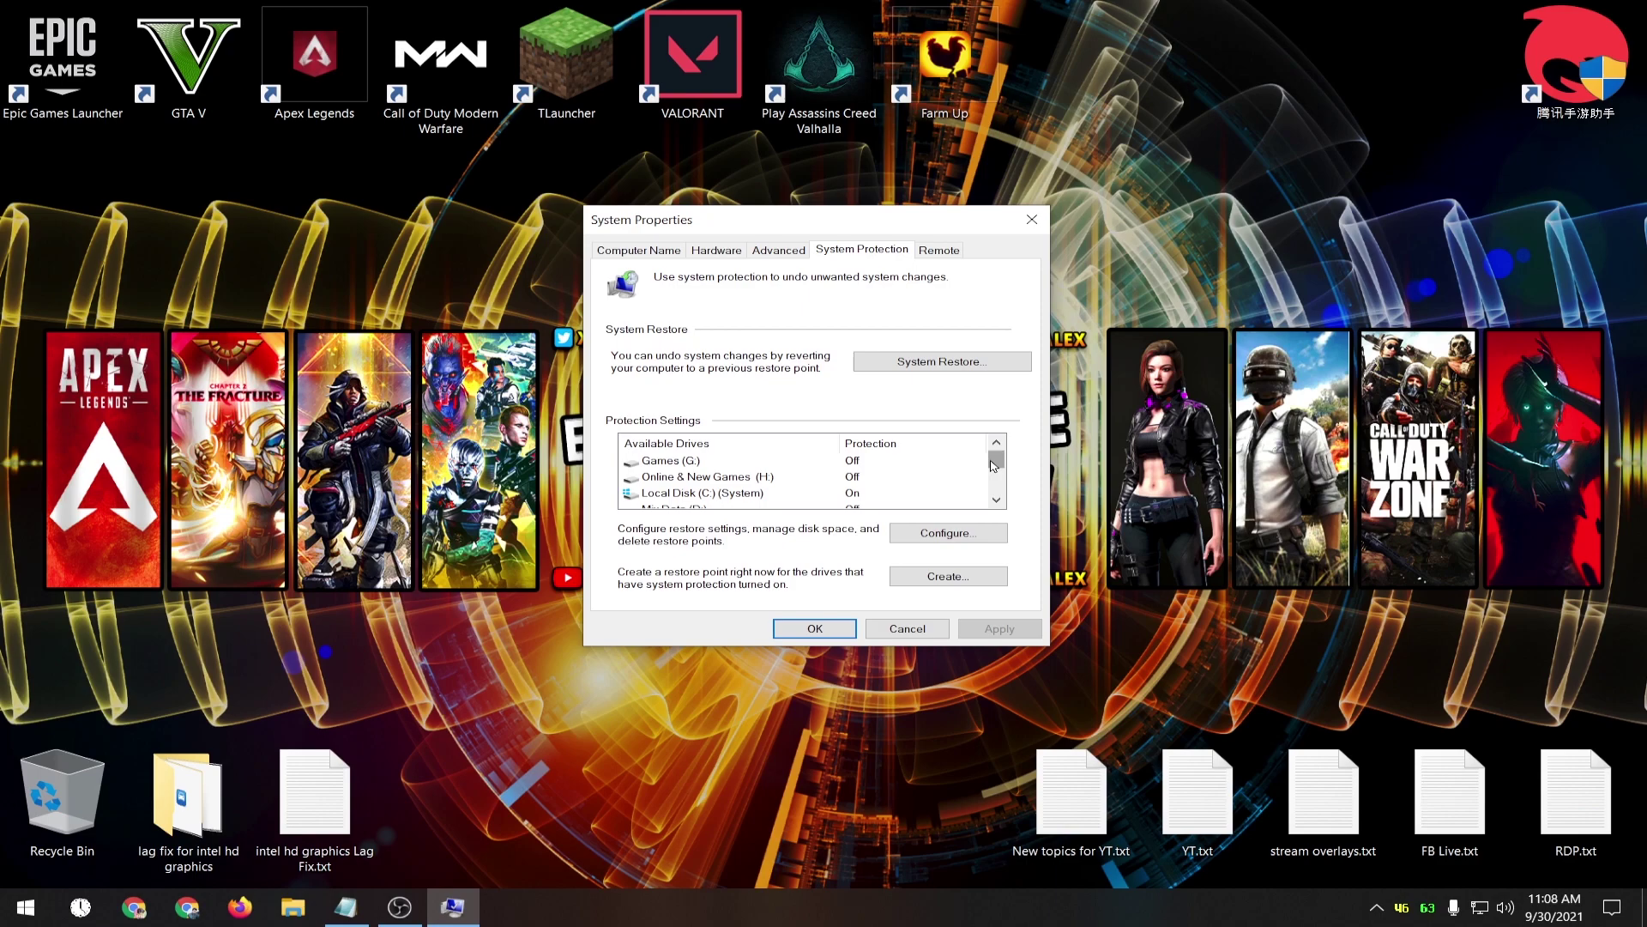
Create a restore point for Local Disk (C:) described as "gameloop lag fix for intel hd grahpics".
click(724, 496)
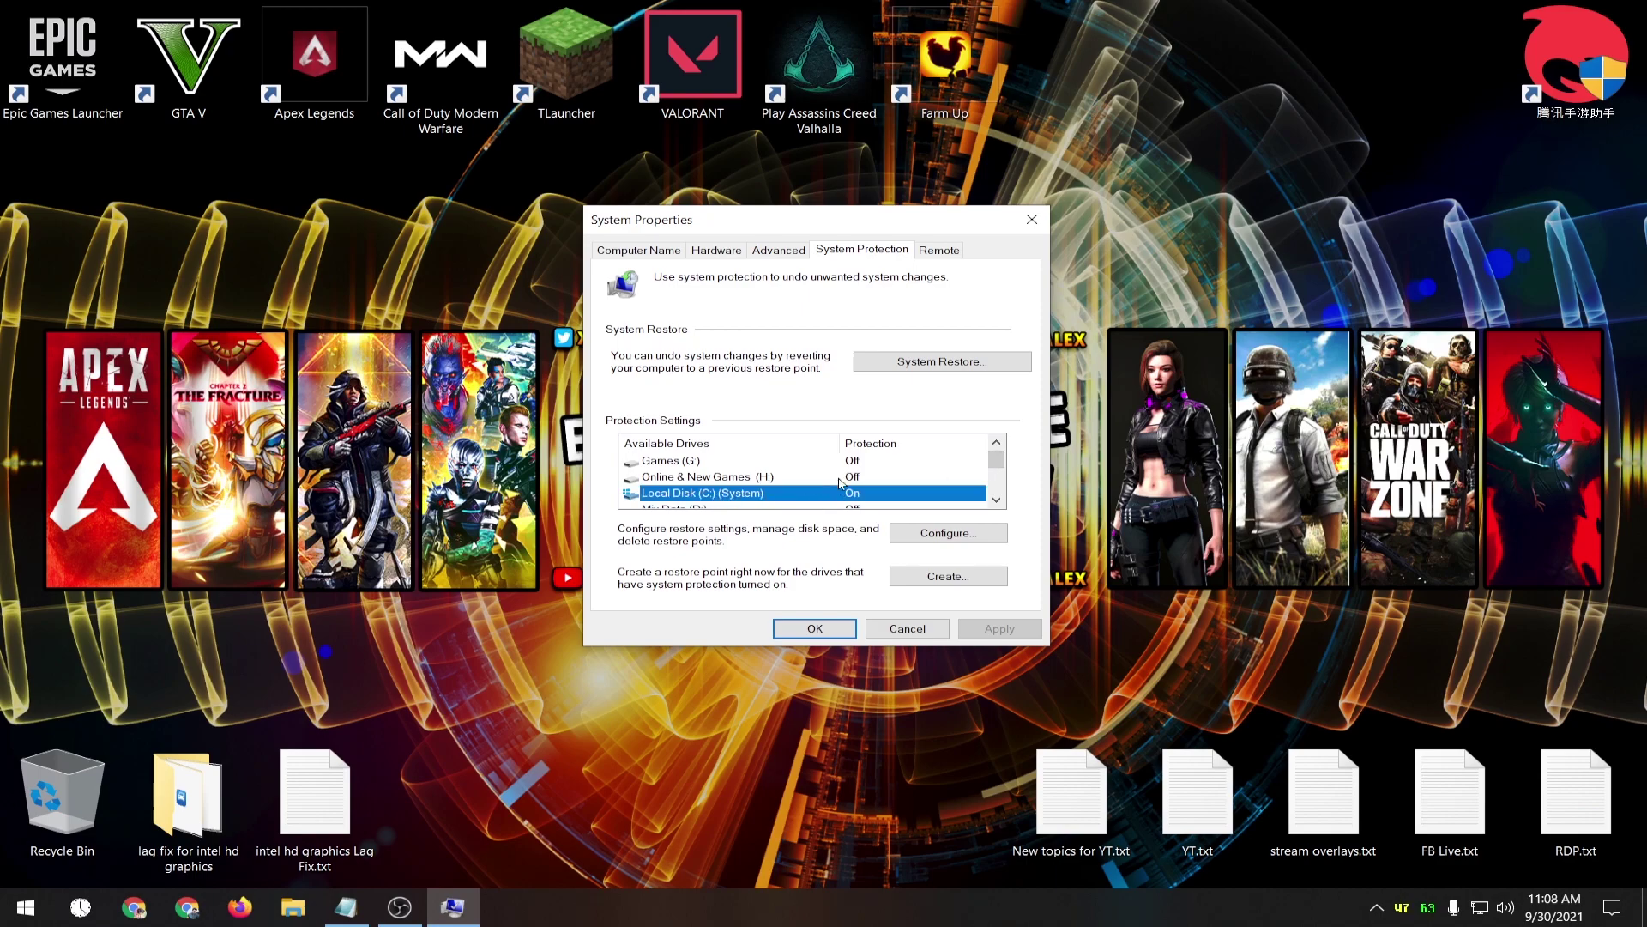
click(950, 580)
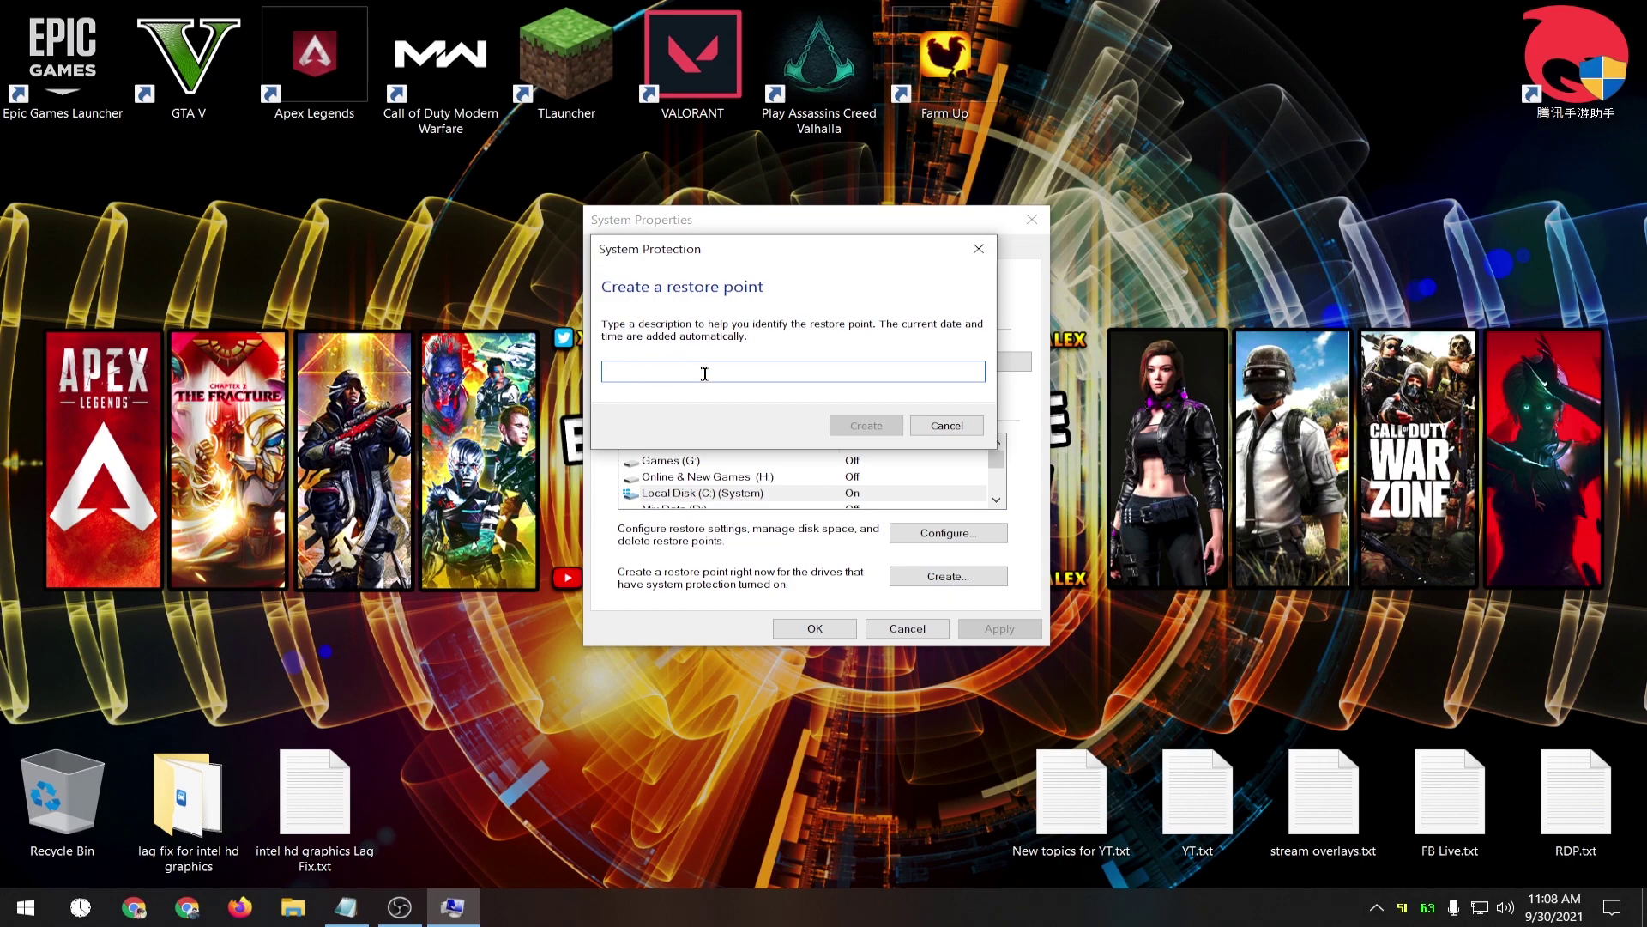
text(gameloop lag fi)
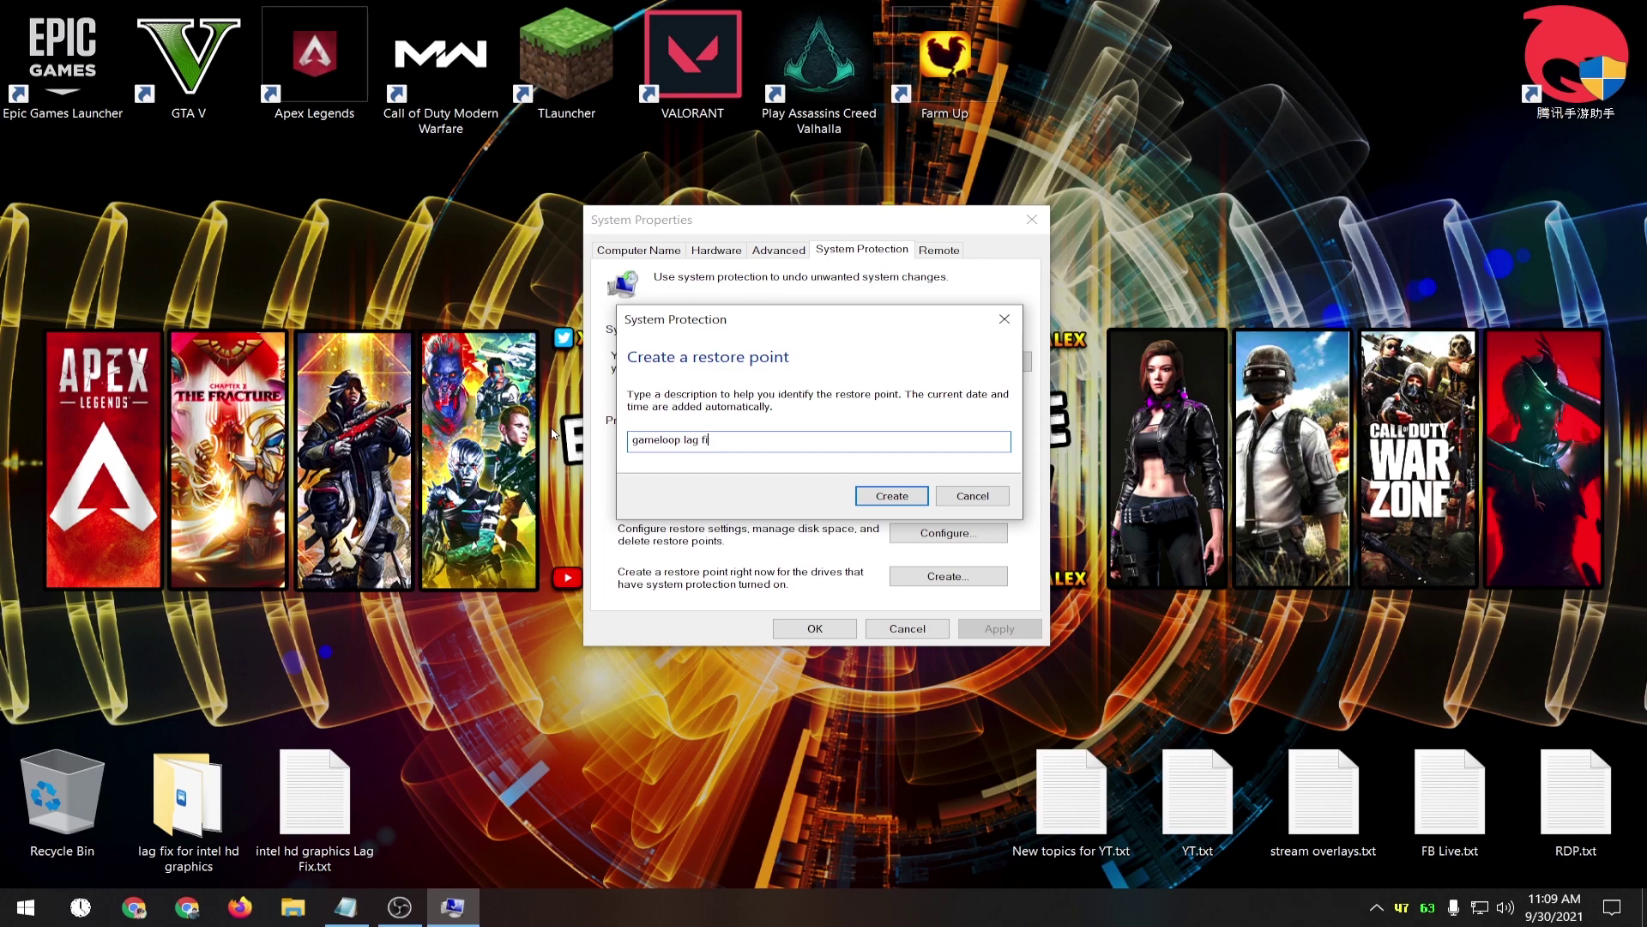
text(x for intel hd grp)
click(870, 499)
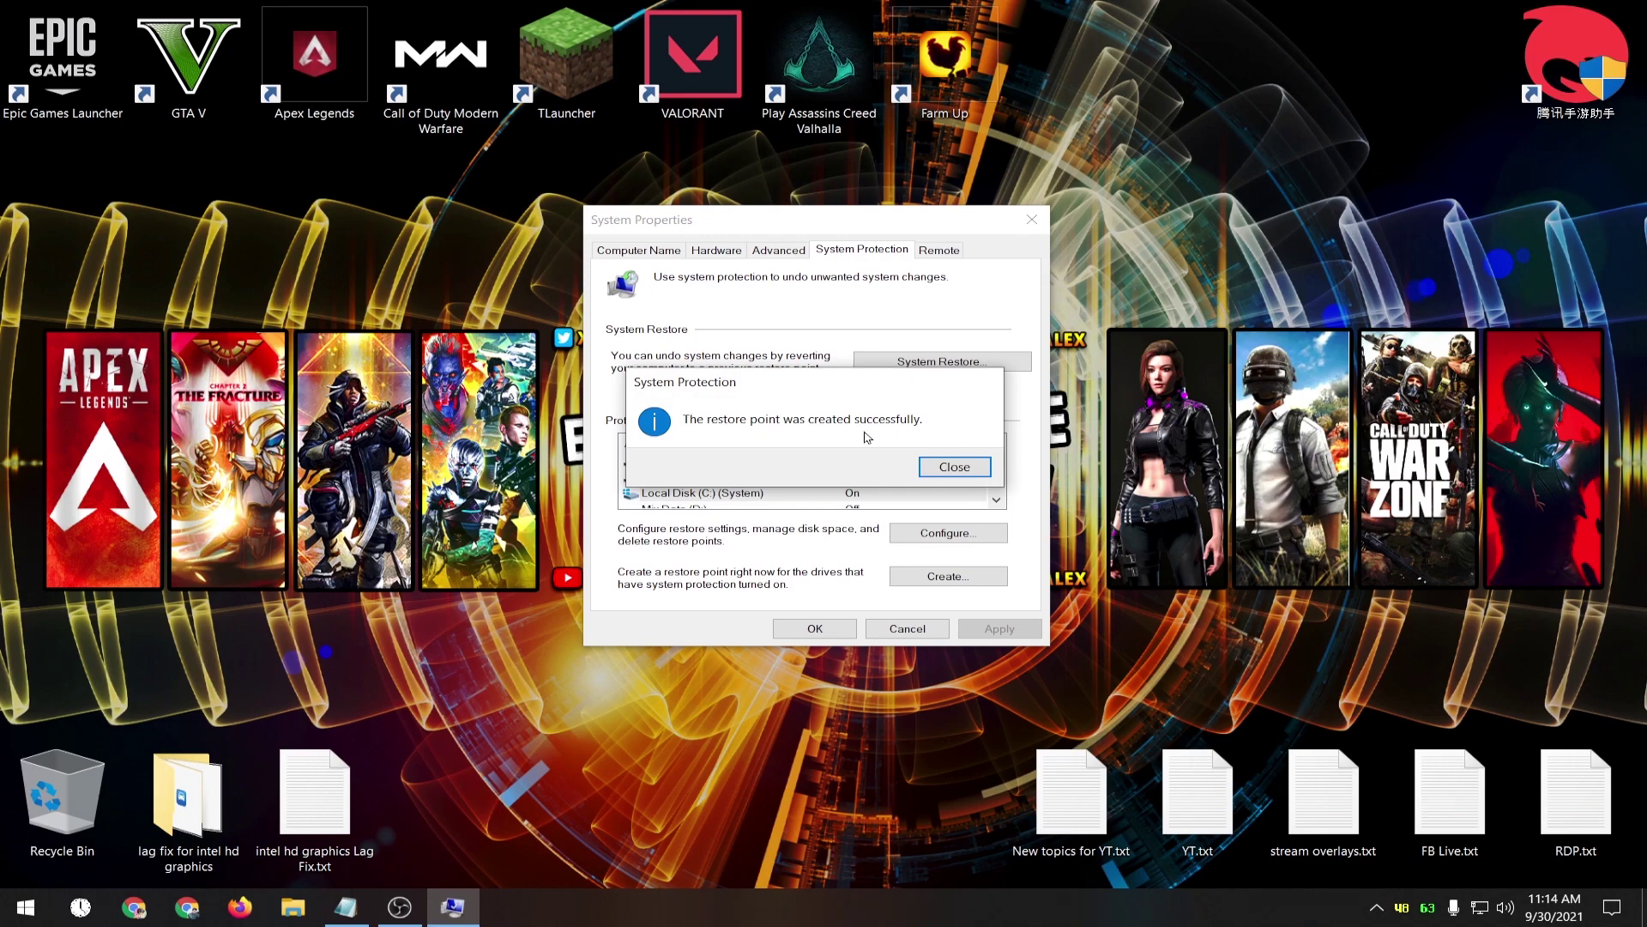
click(965, 468)
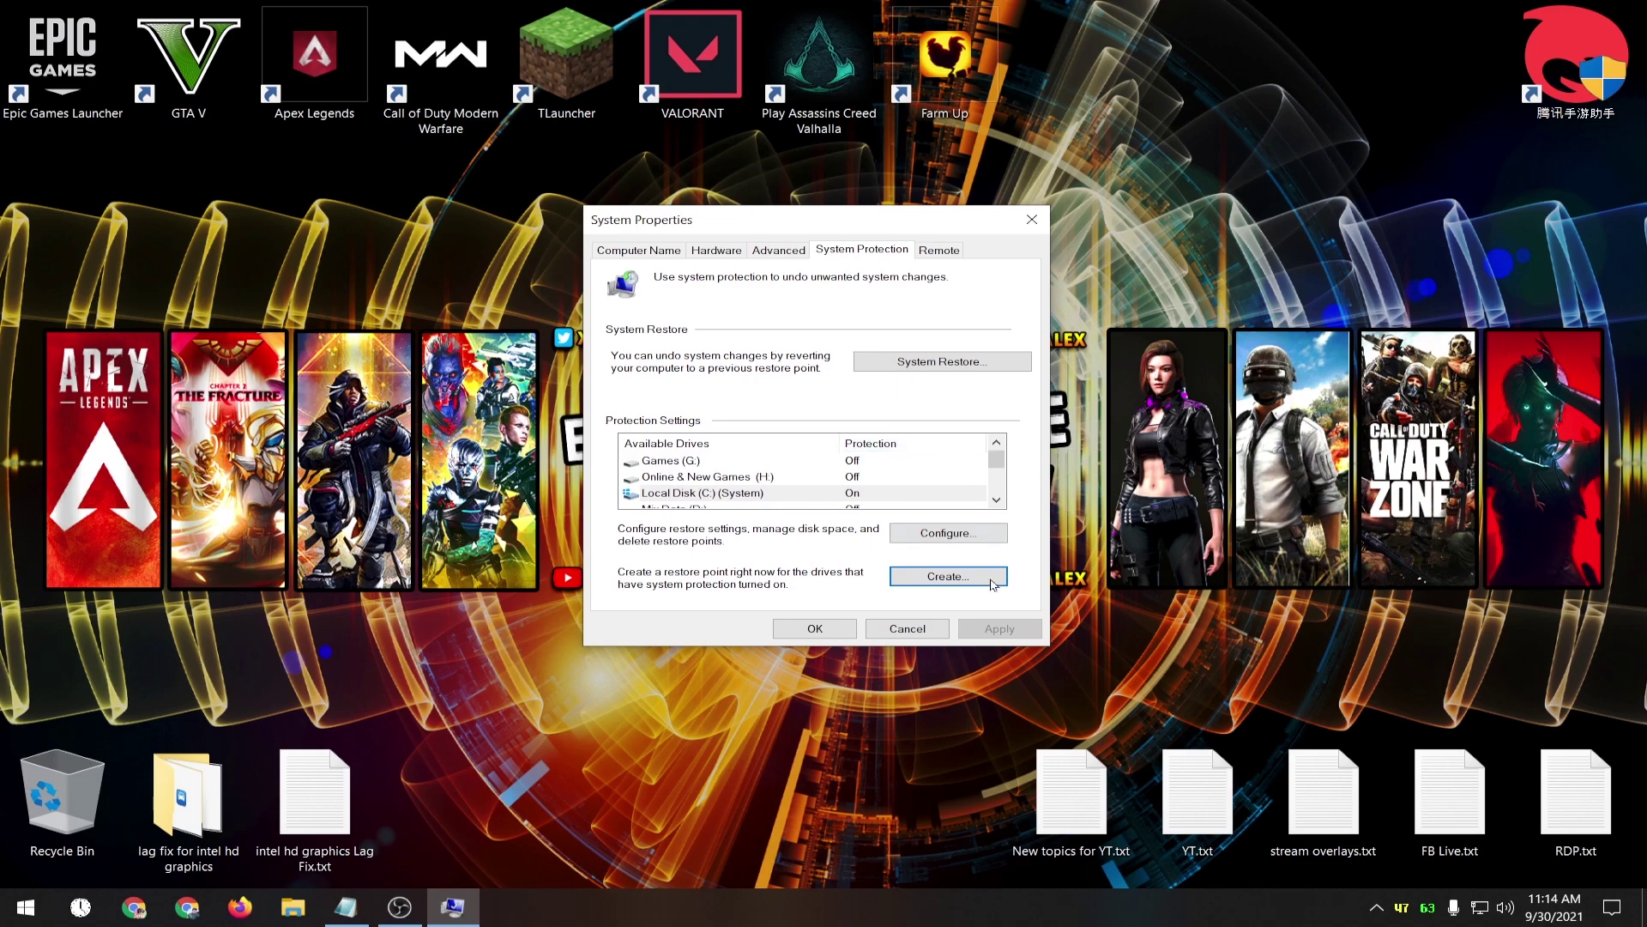
Look up the manual gameloop lag fix entry among the available restore points in System Restore.
click(943, 364)
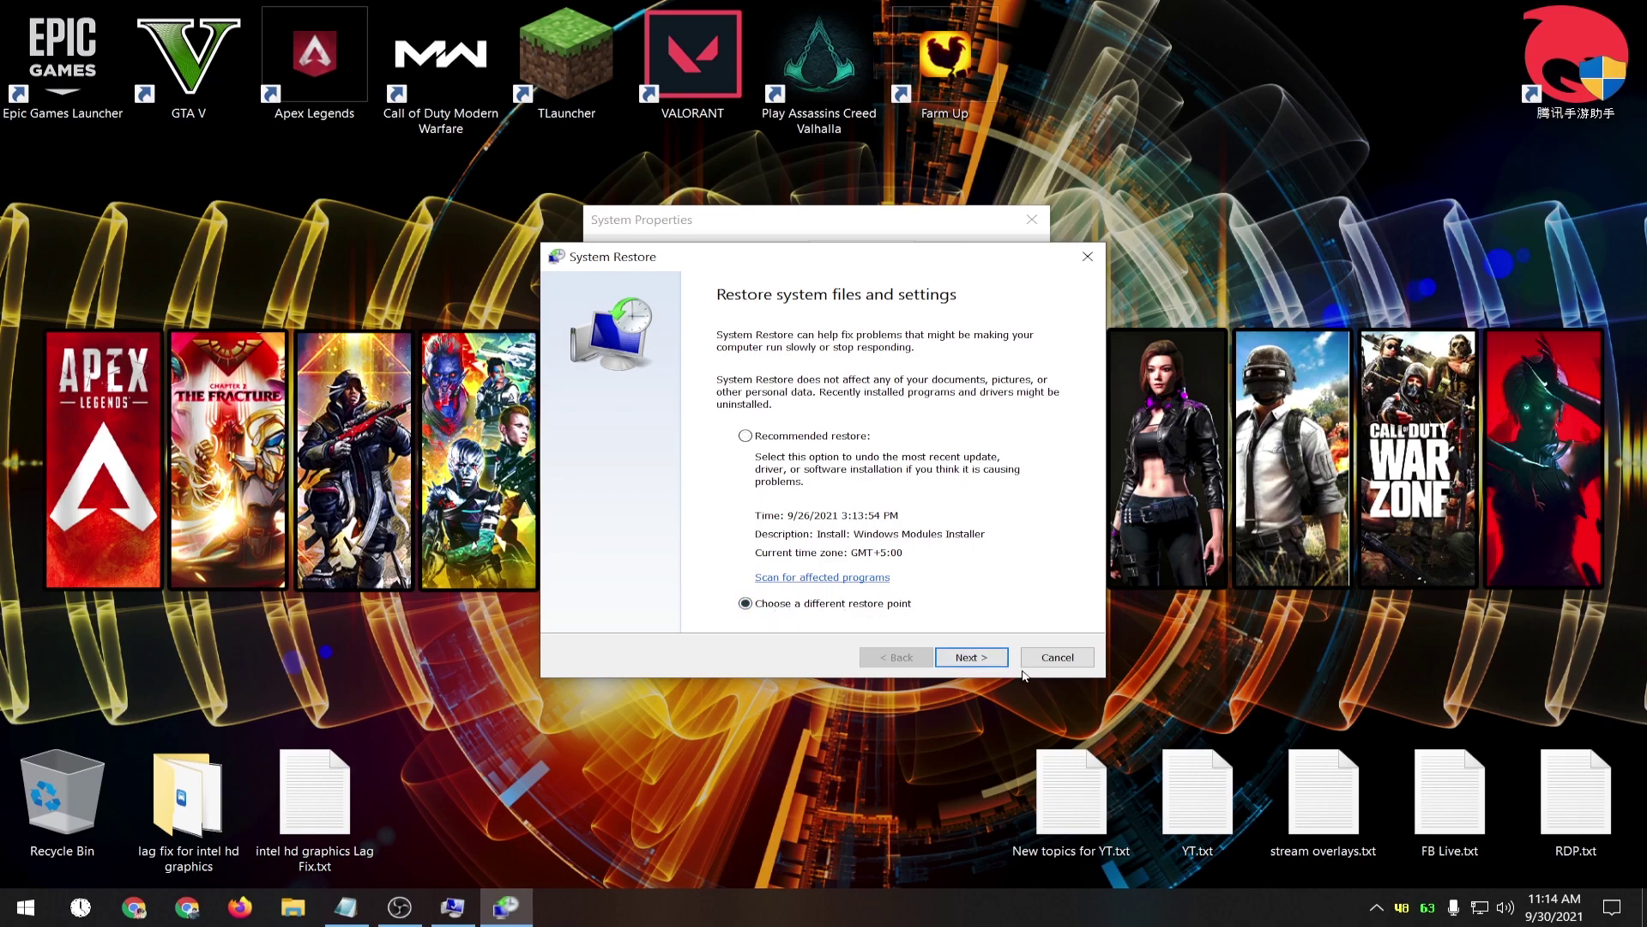
click(979, 658)
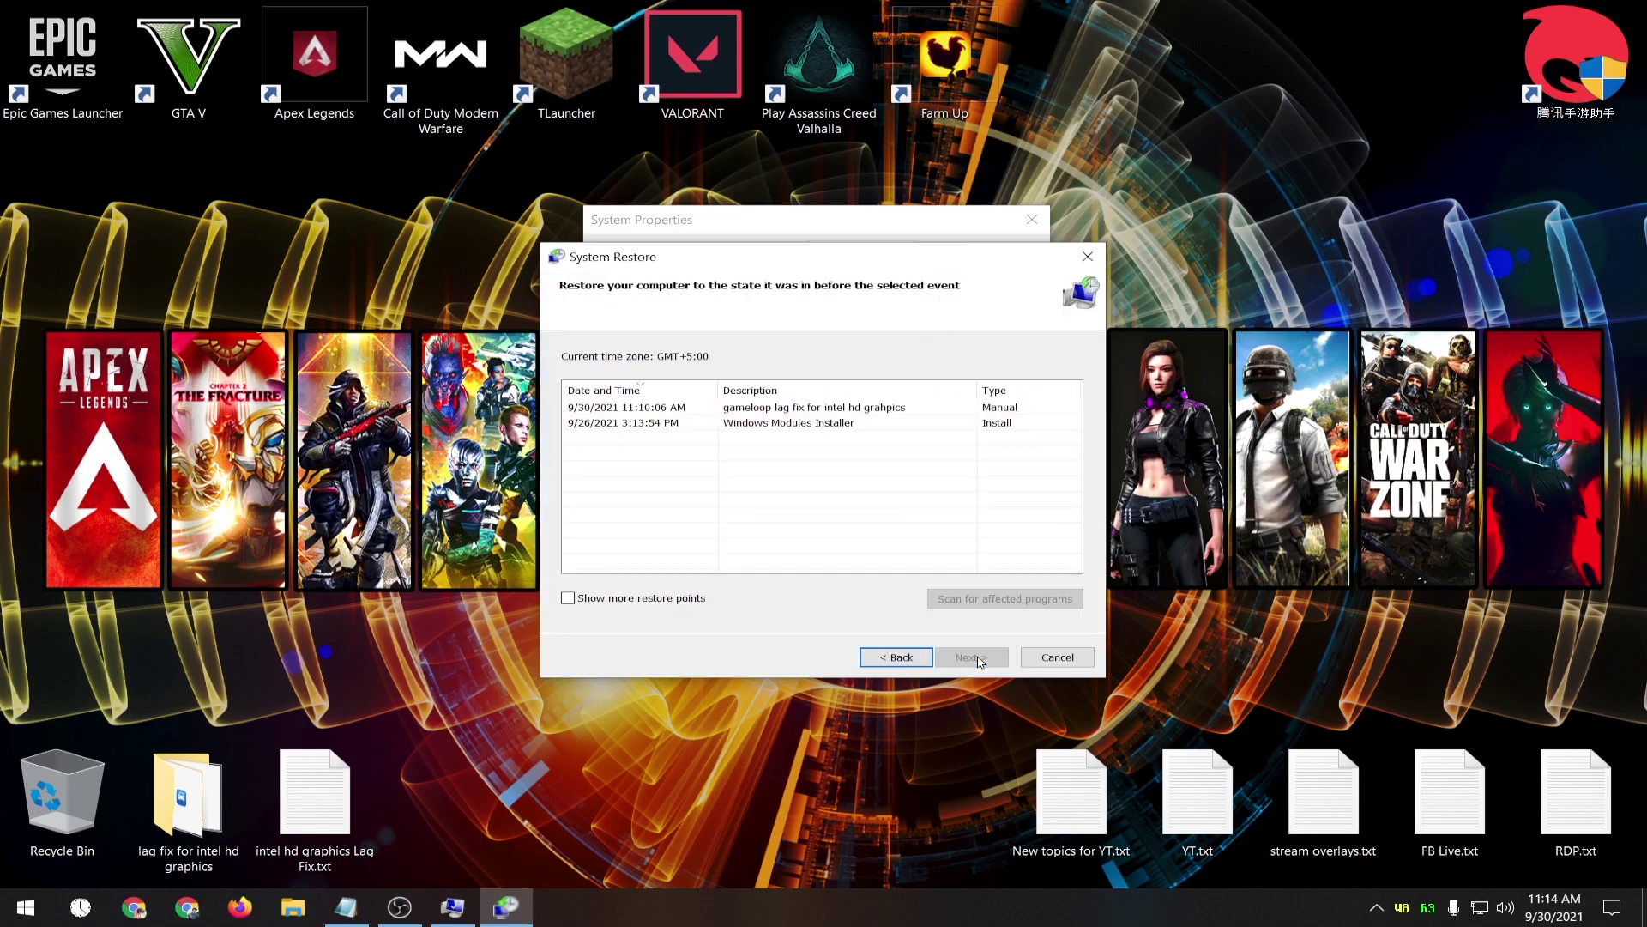
click(772, 408)
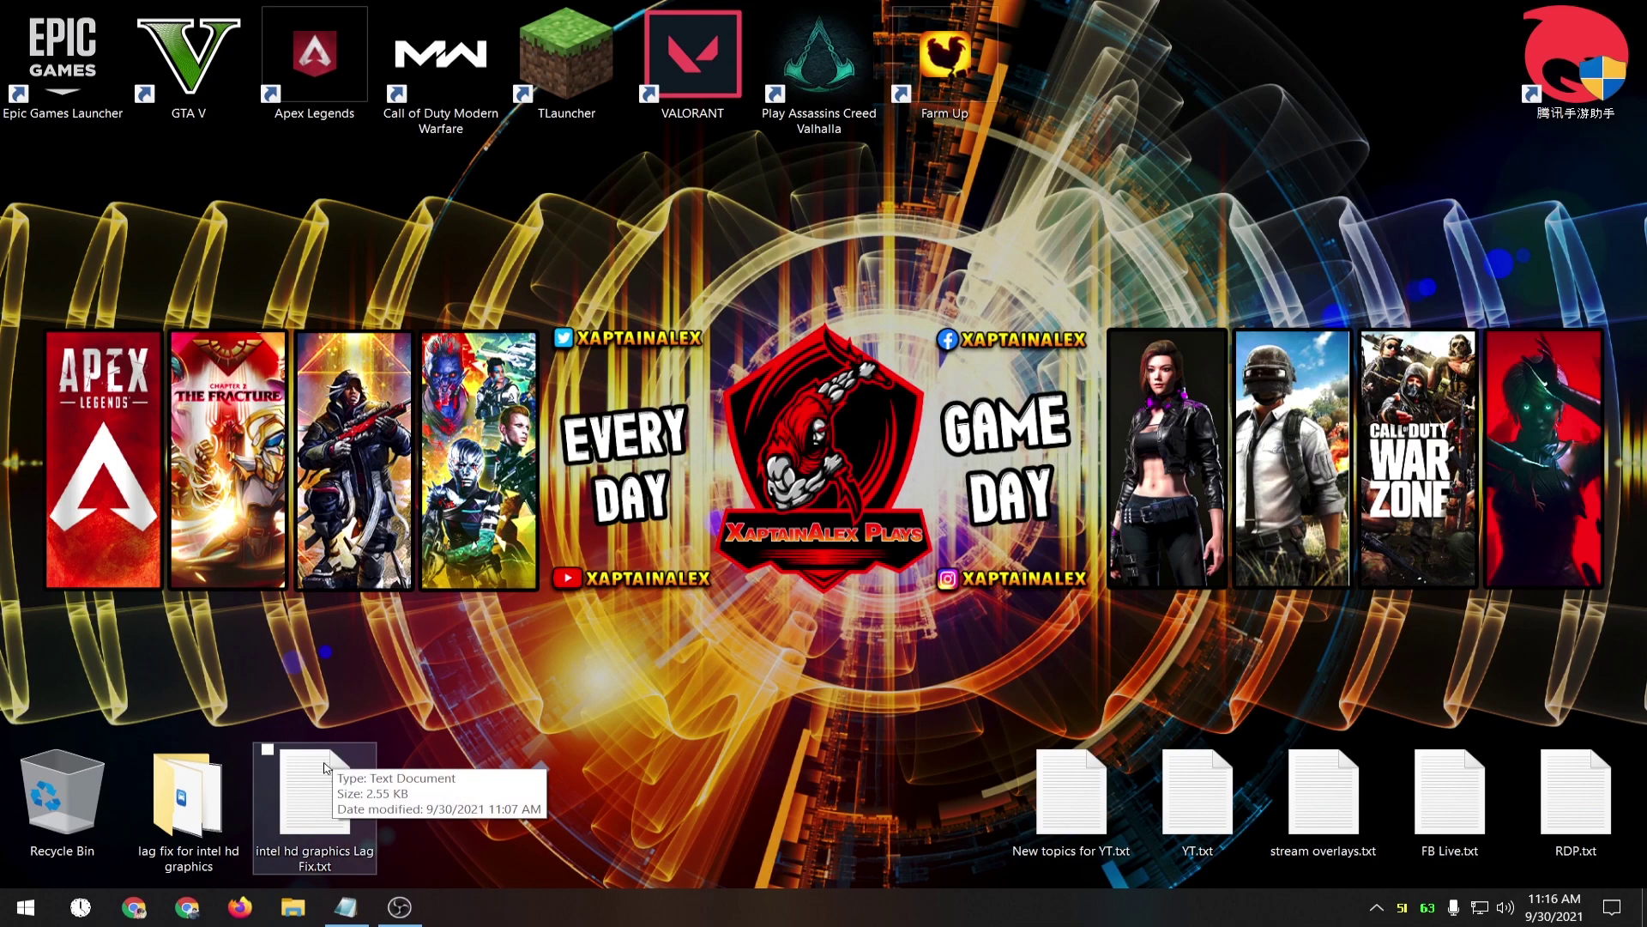
Open the "lag fix for intel hd graphics" folder on the desktop.
double_click(176, 804)
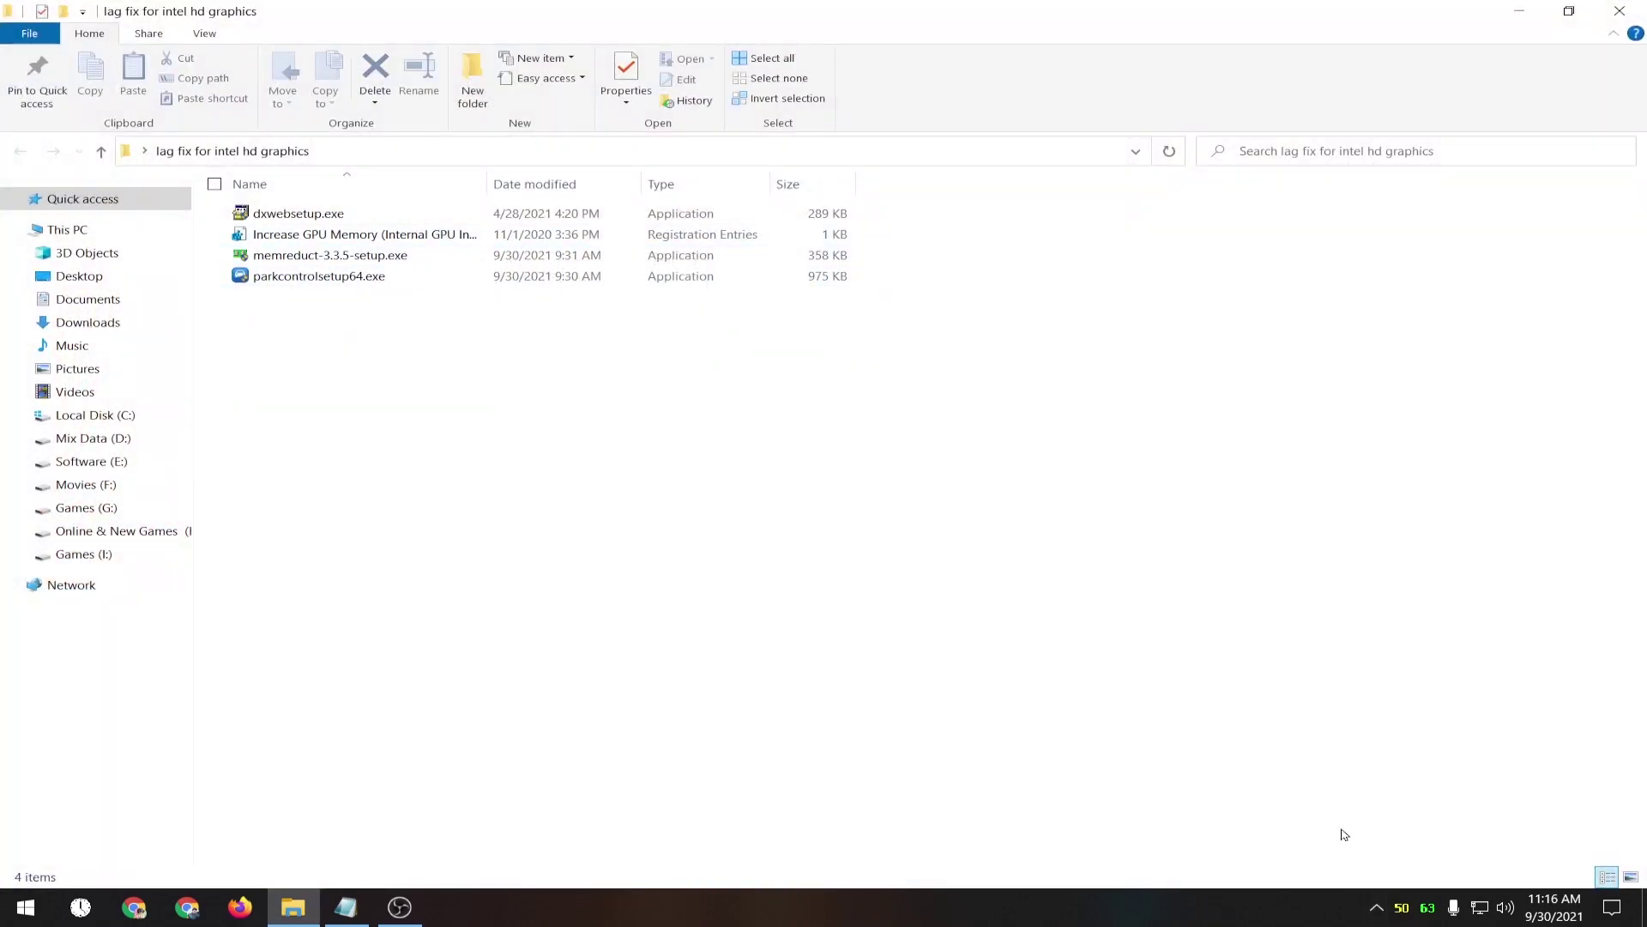
Switch to Discord, look through the file posts in the Download-Files channel, and close the Discord window.
click(1376, 907)
click(1417, 869)
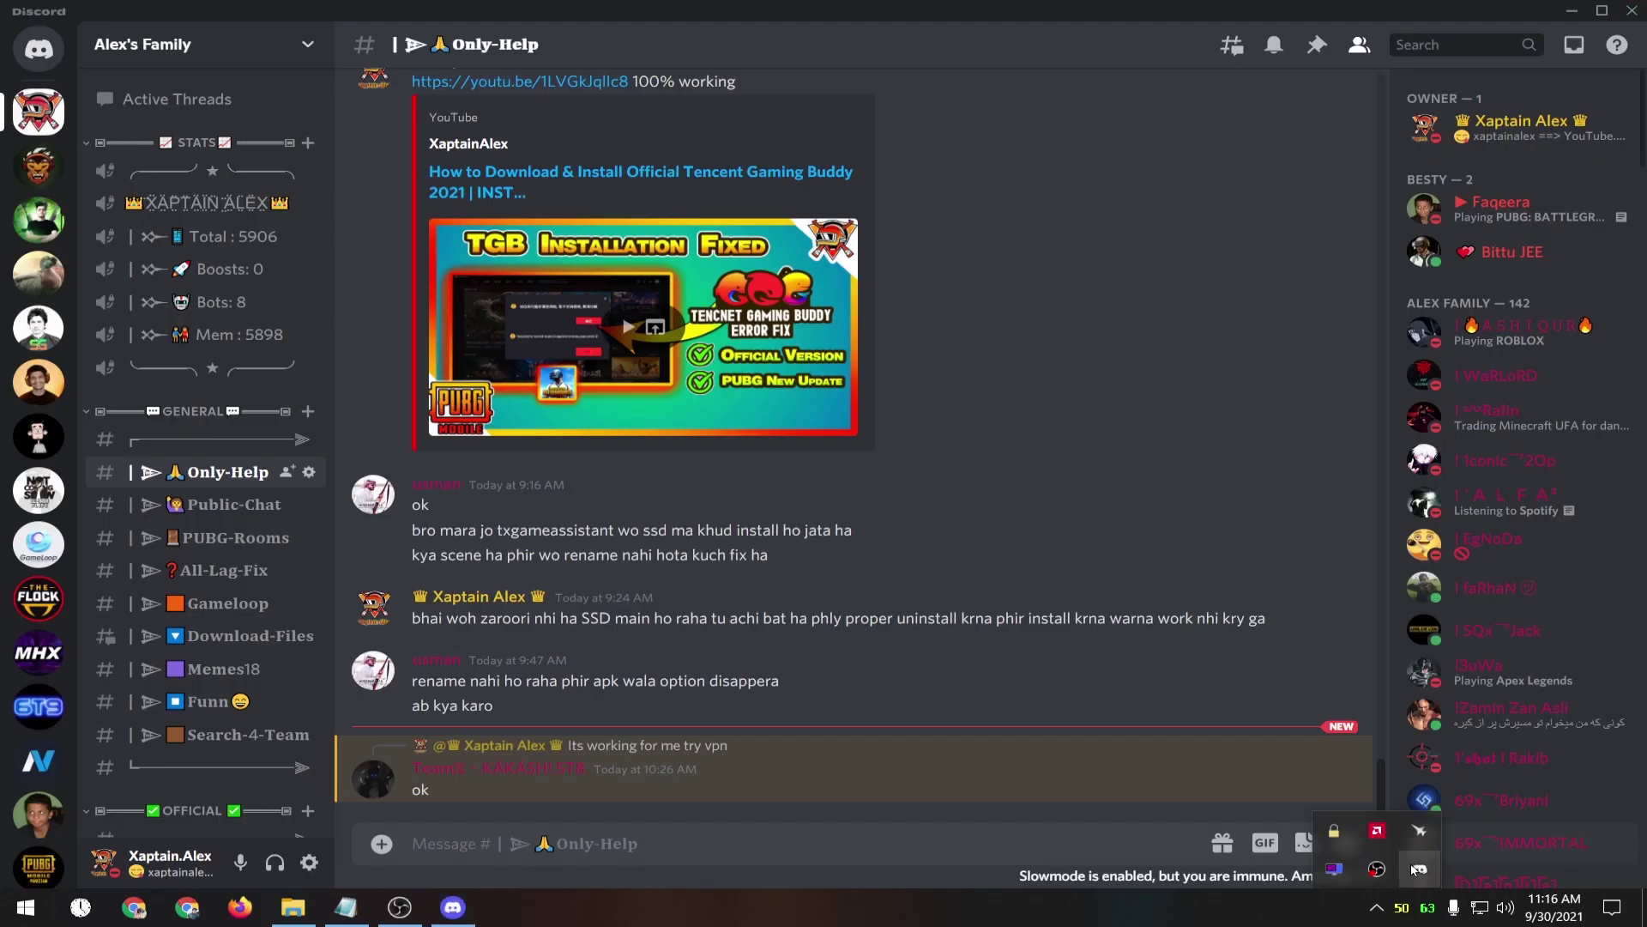
scroll(178, 365, down, 4)
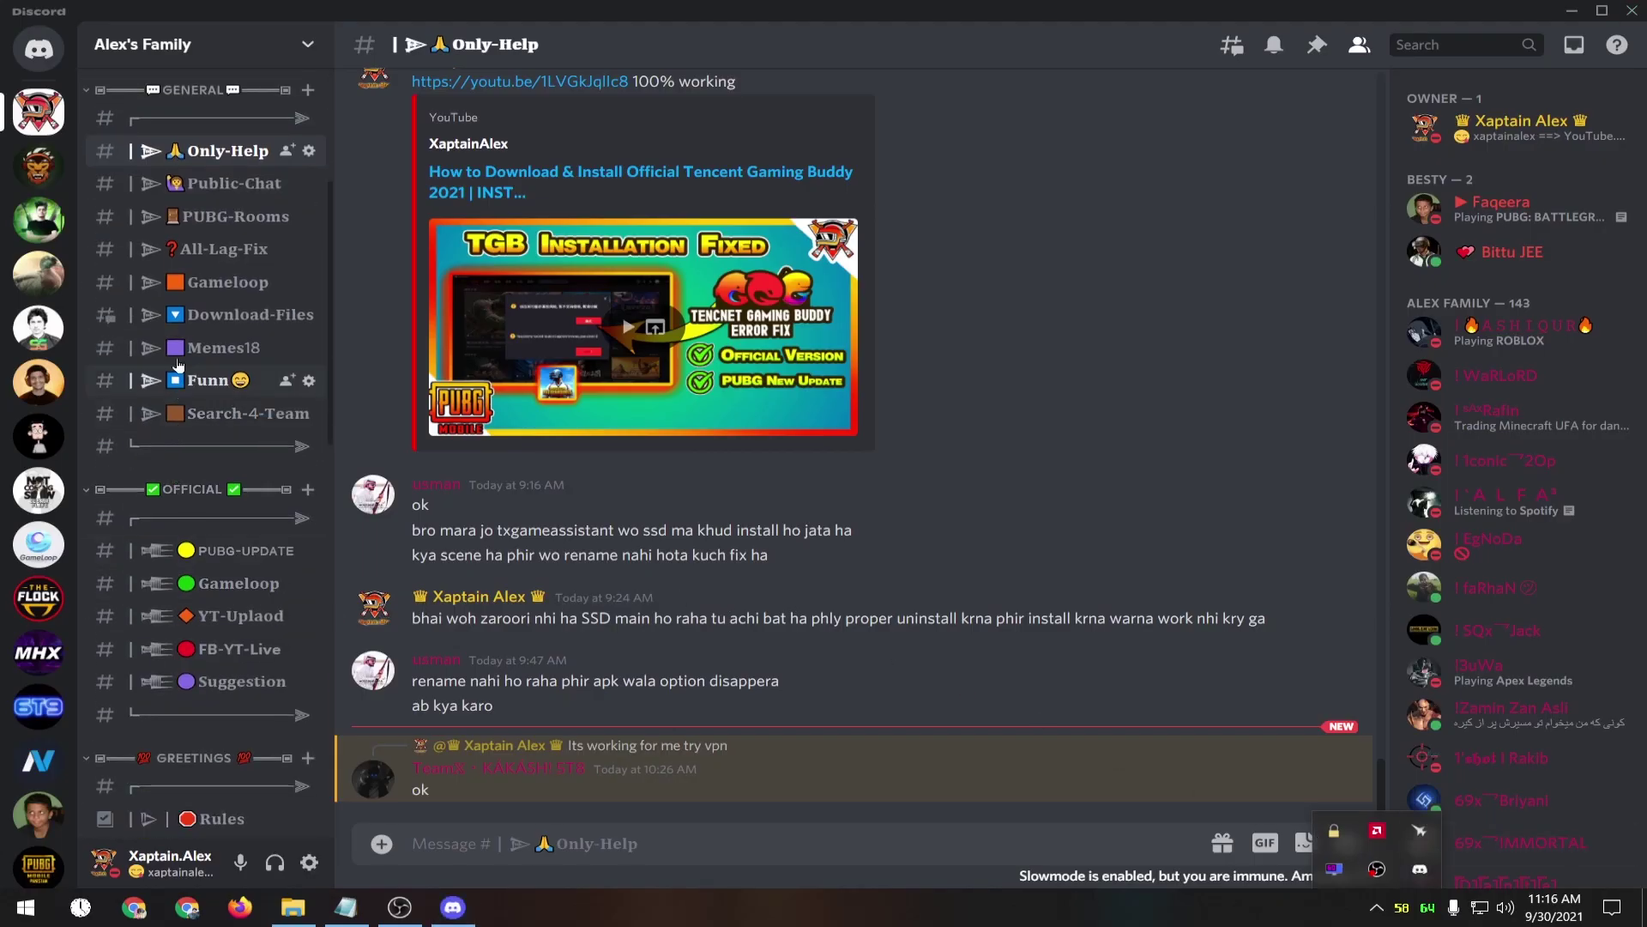
click(183, 314)
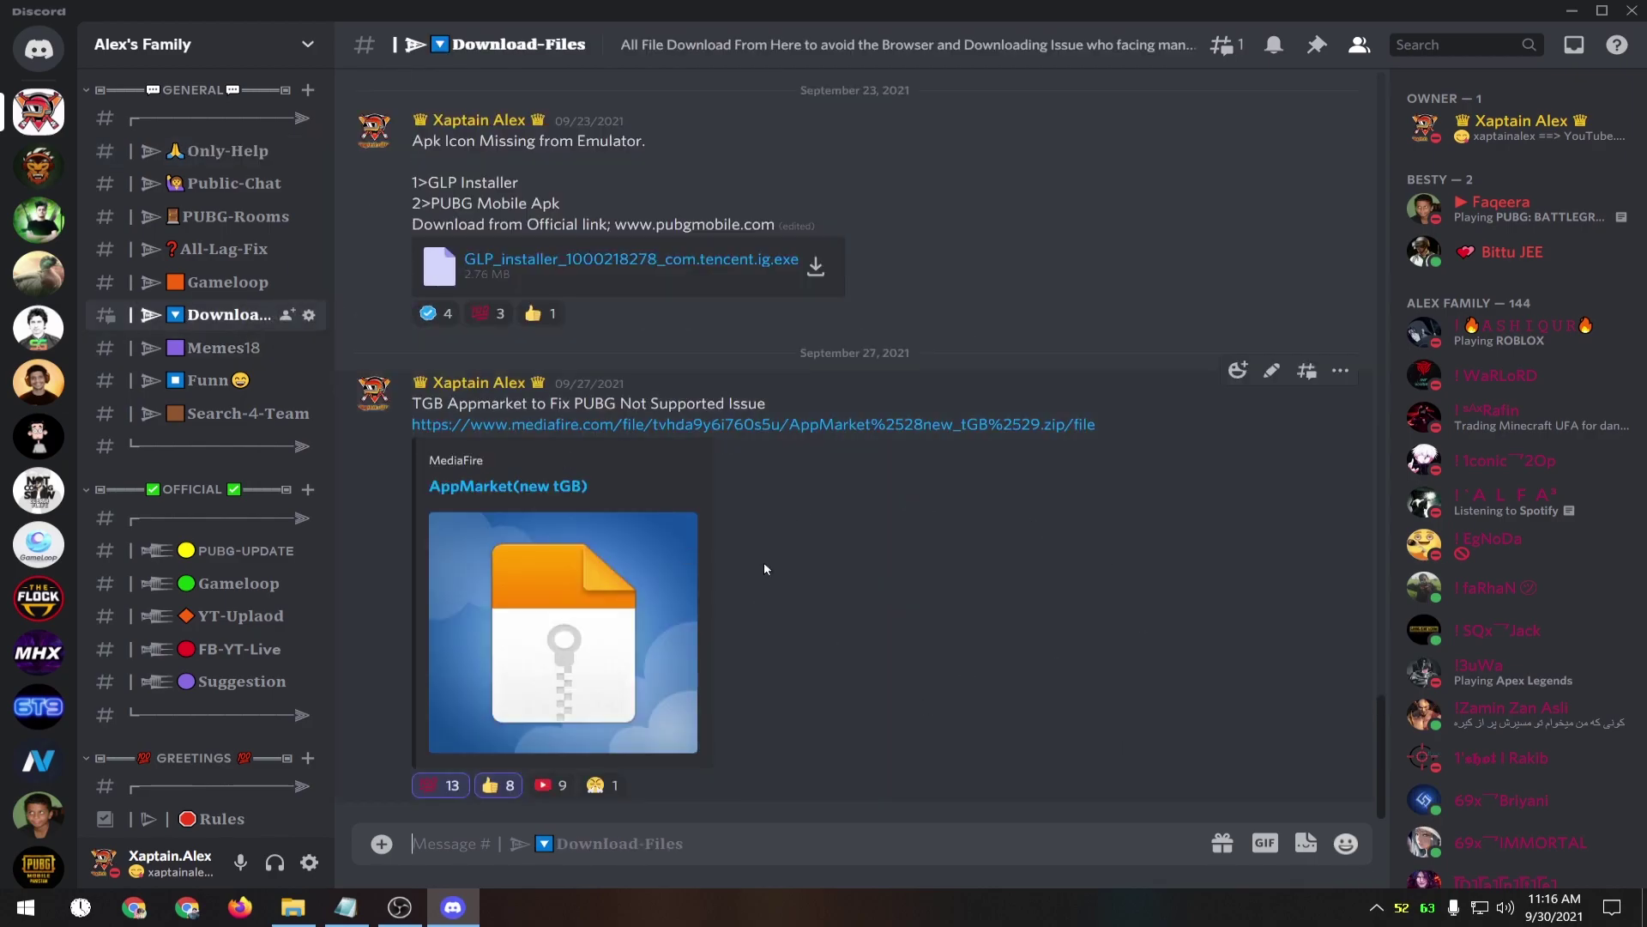
scroll(772, 533, up, 4)
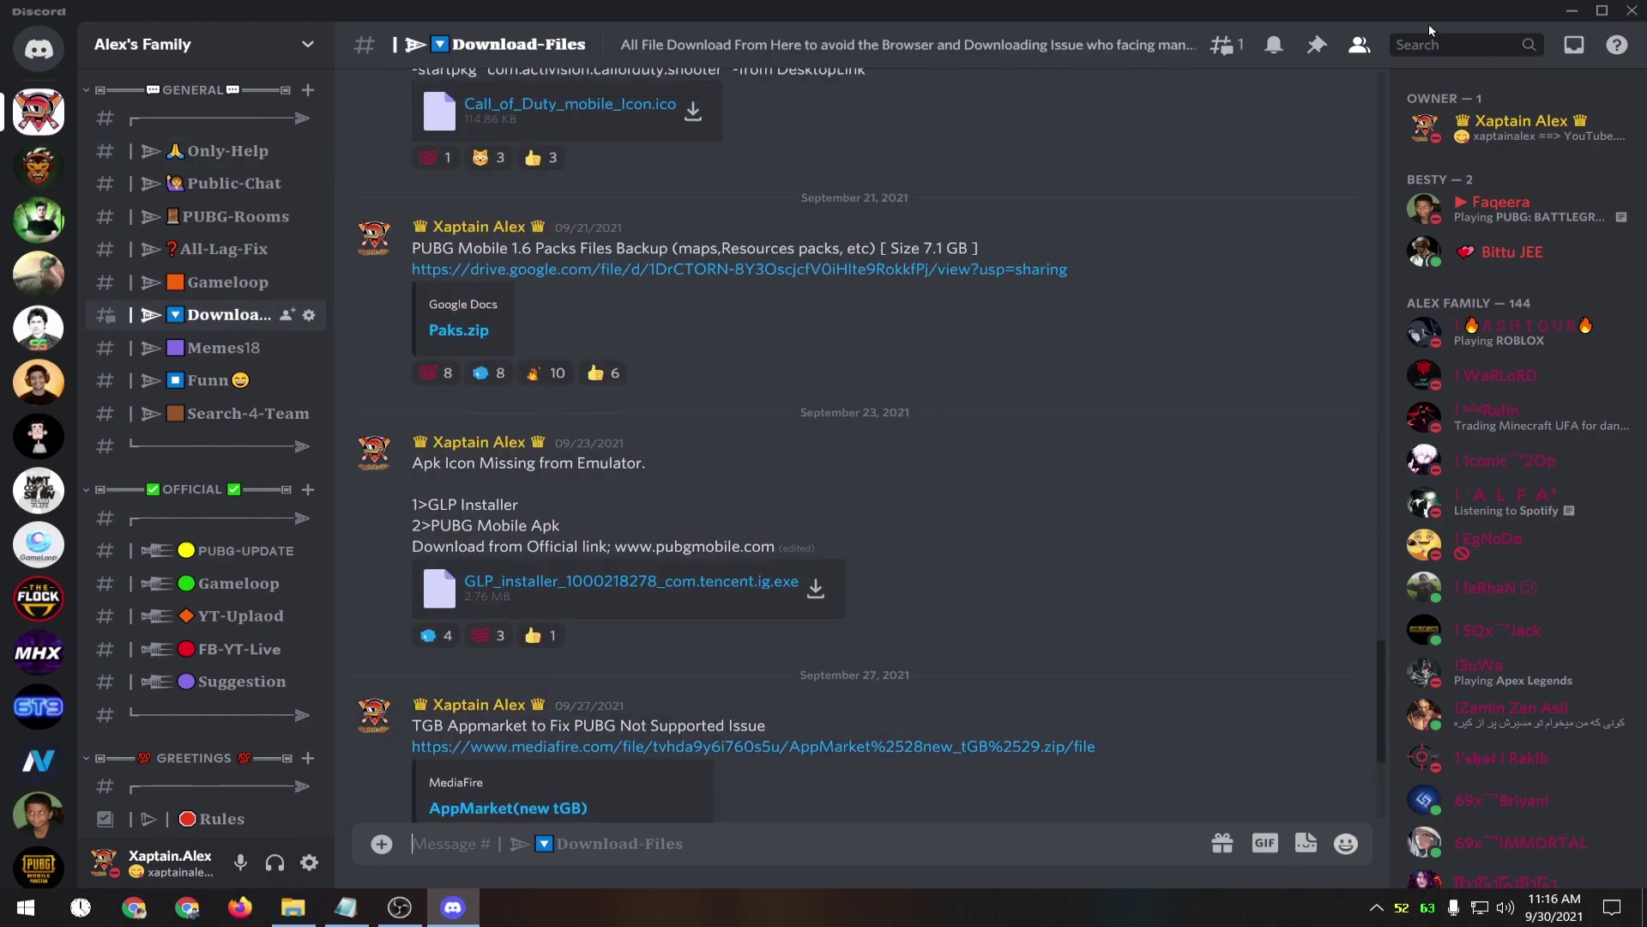
scroll(1126, 627, up, 10)
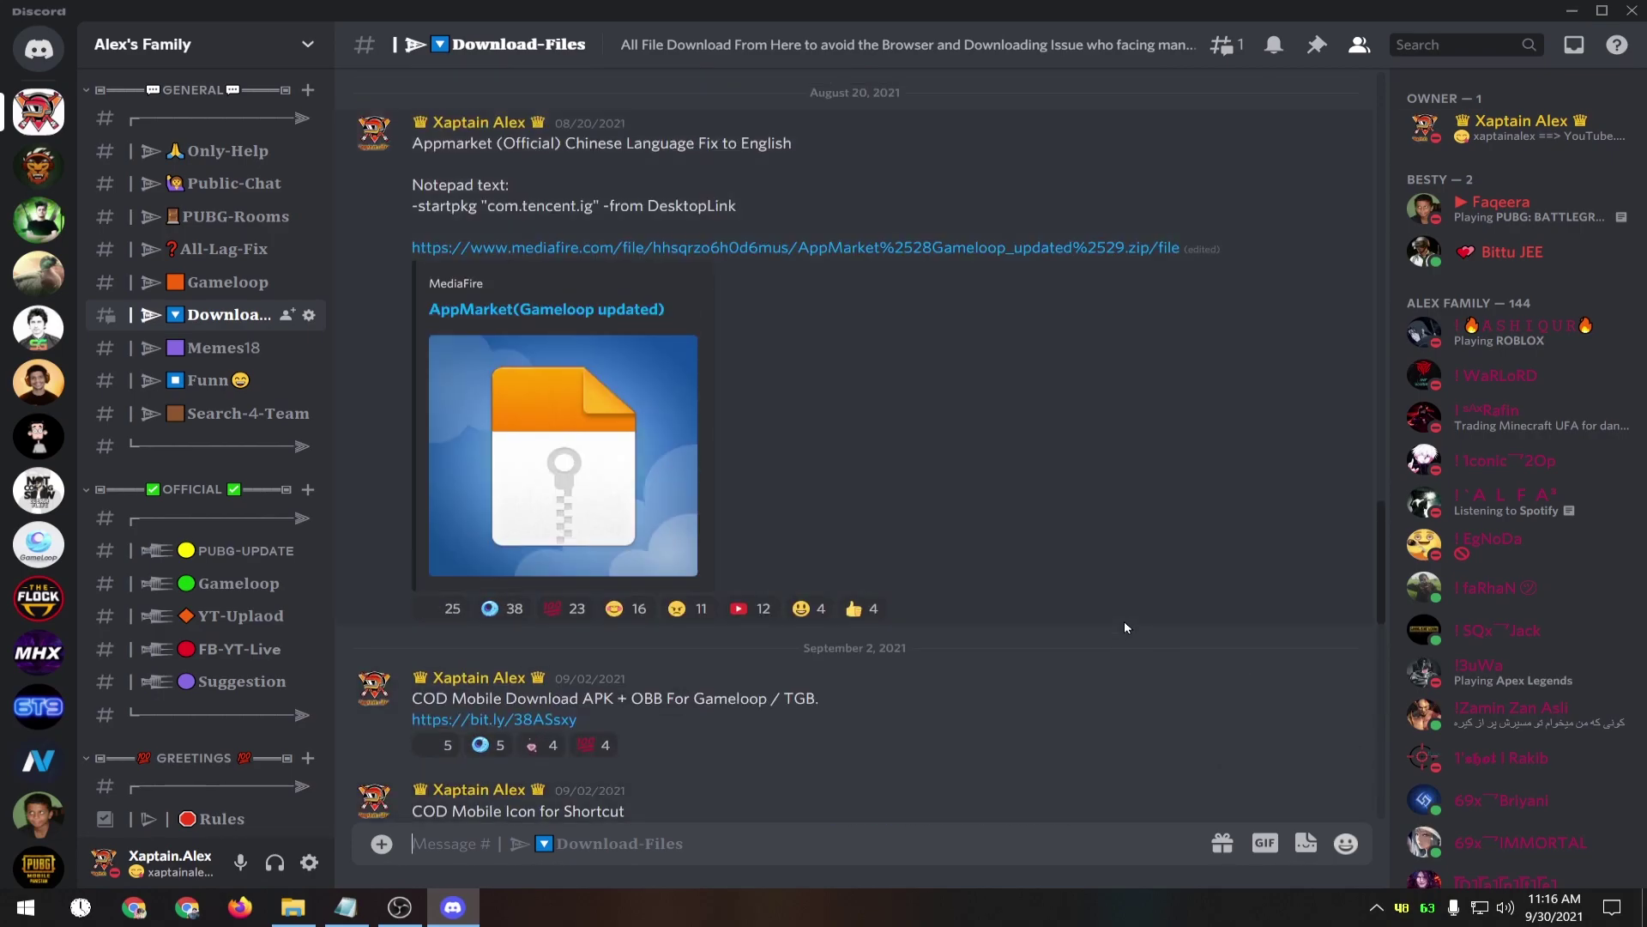
key(alt+F4)
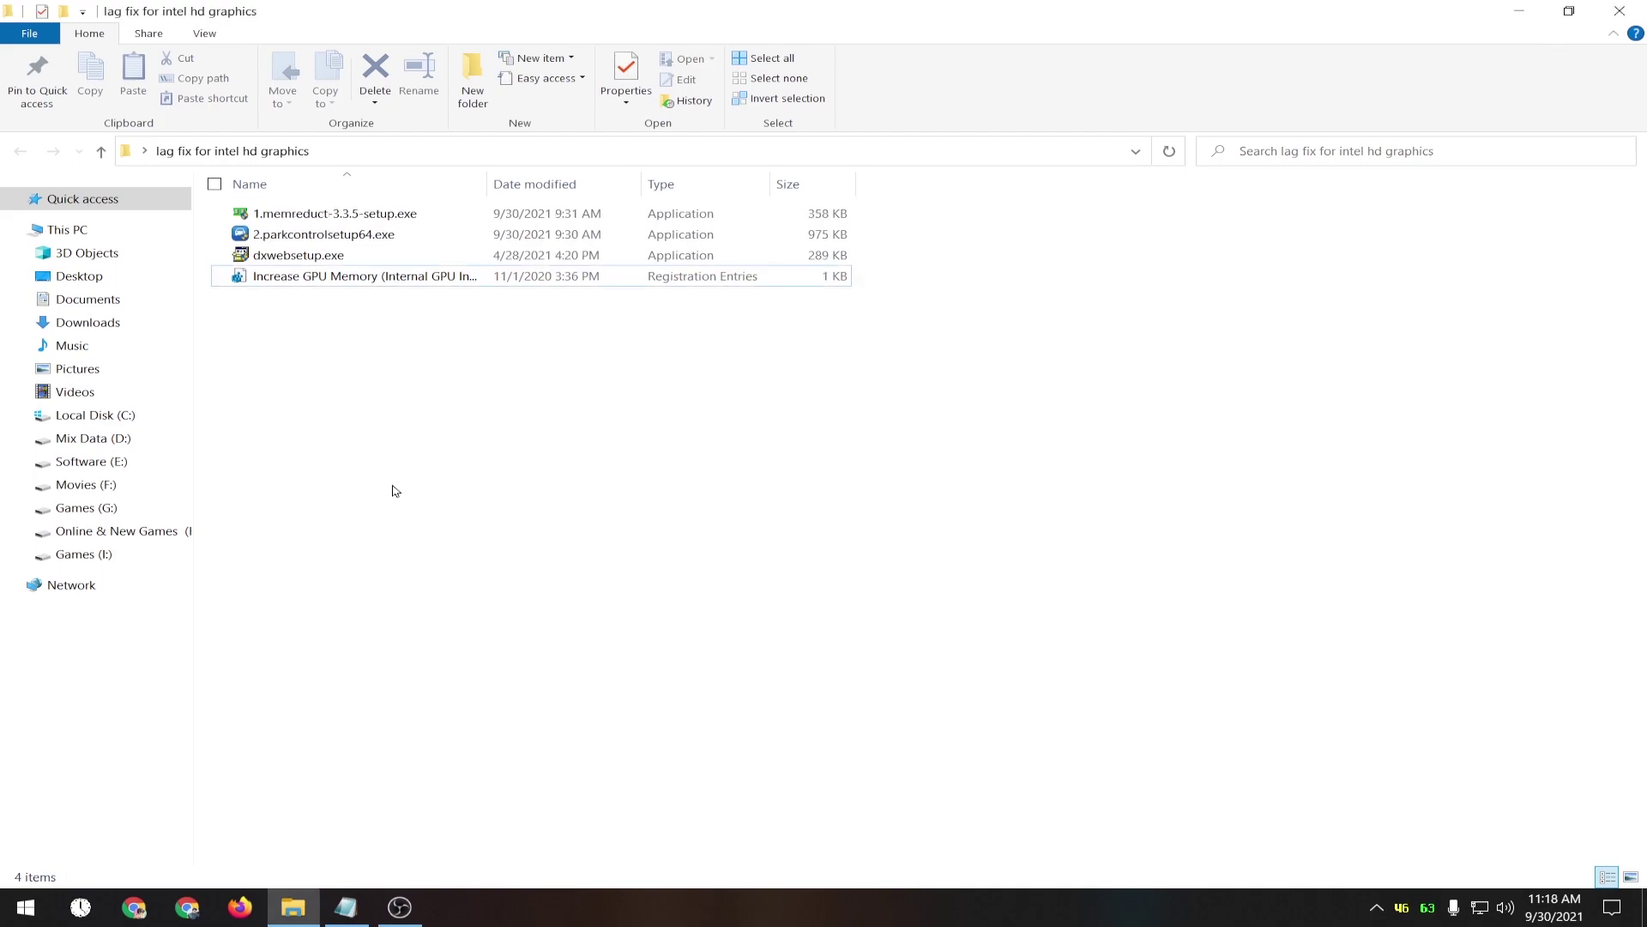
Install Mem Reduct from 1.memreduct-3.3.5-setup.exe with the default components, run it, and decline the language pack update.
double_click(357, 220)
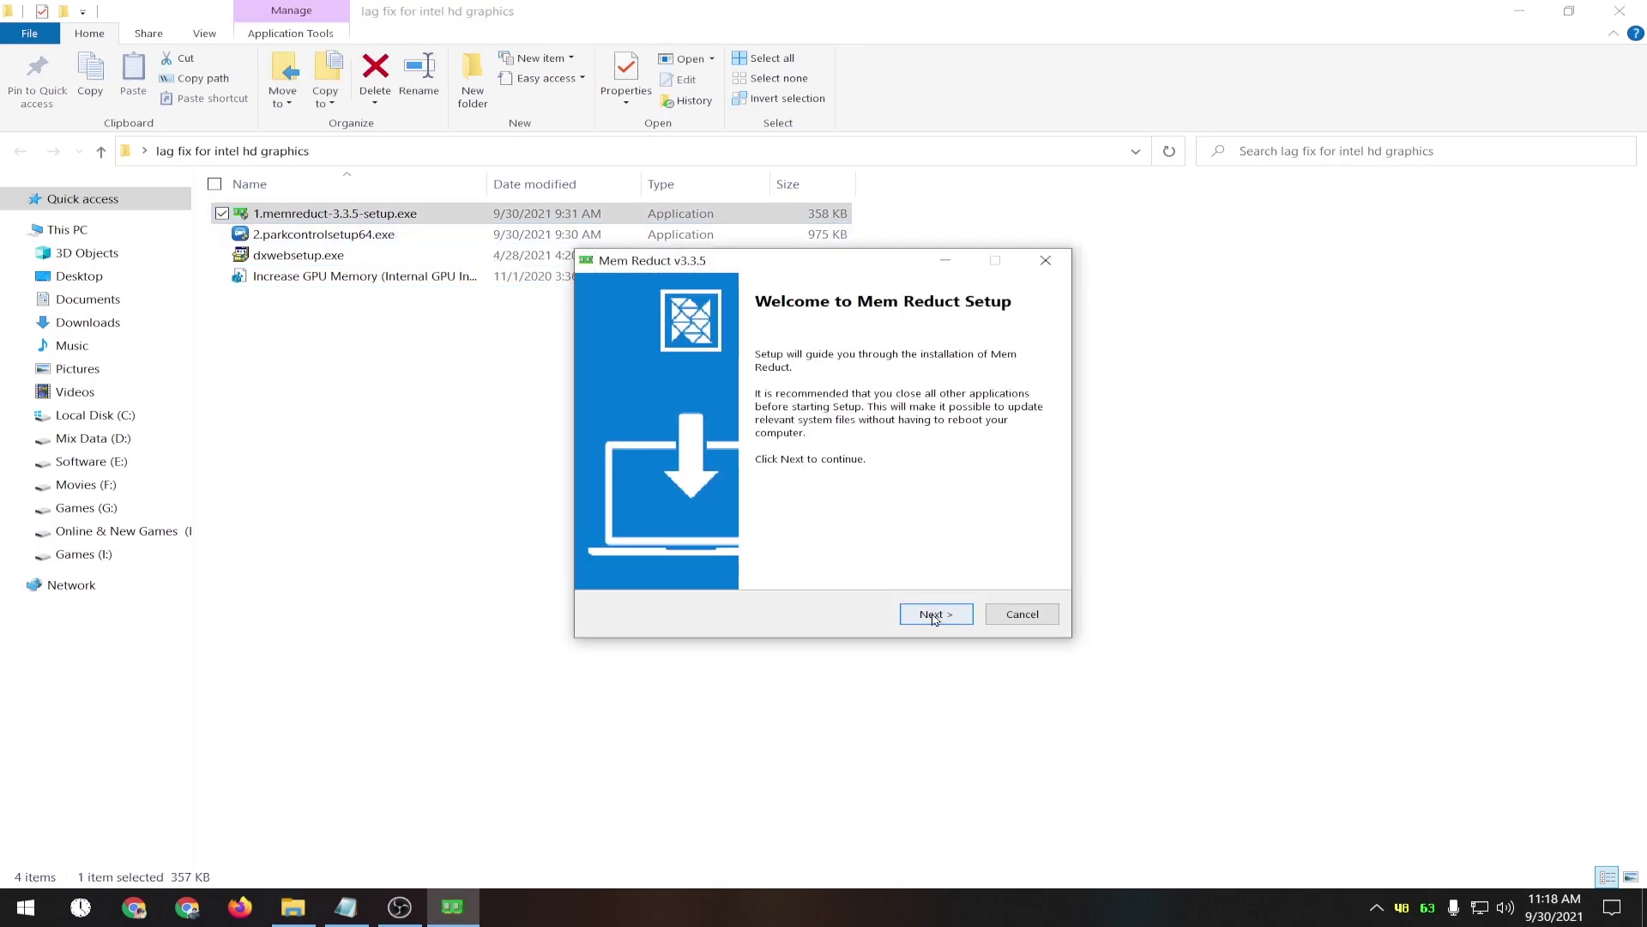
click(925, 616)
click(923, 618)
click(925, 616)
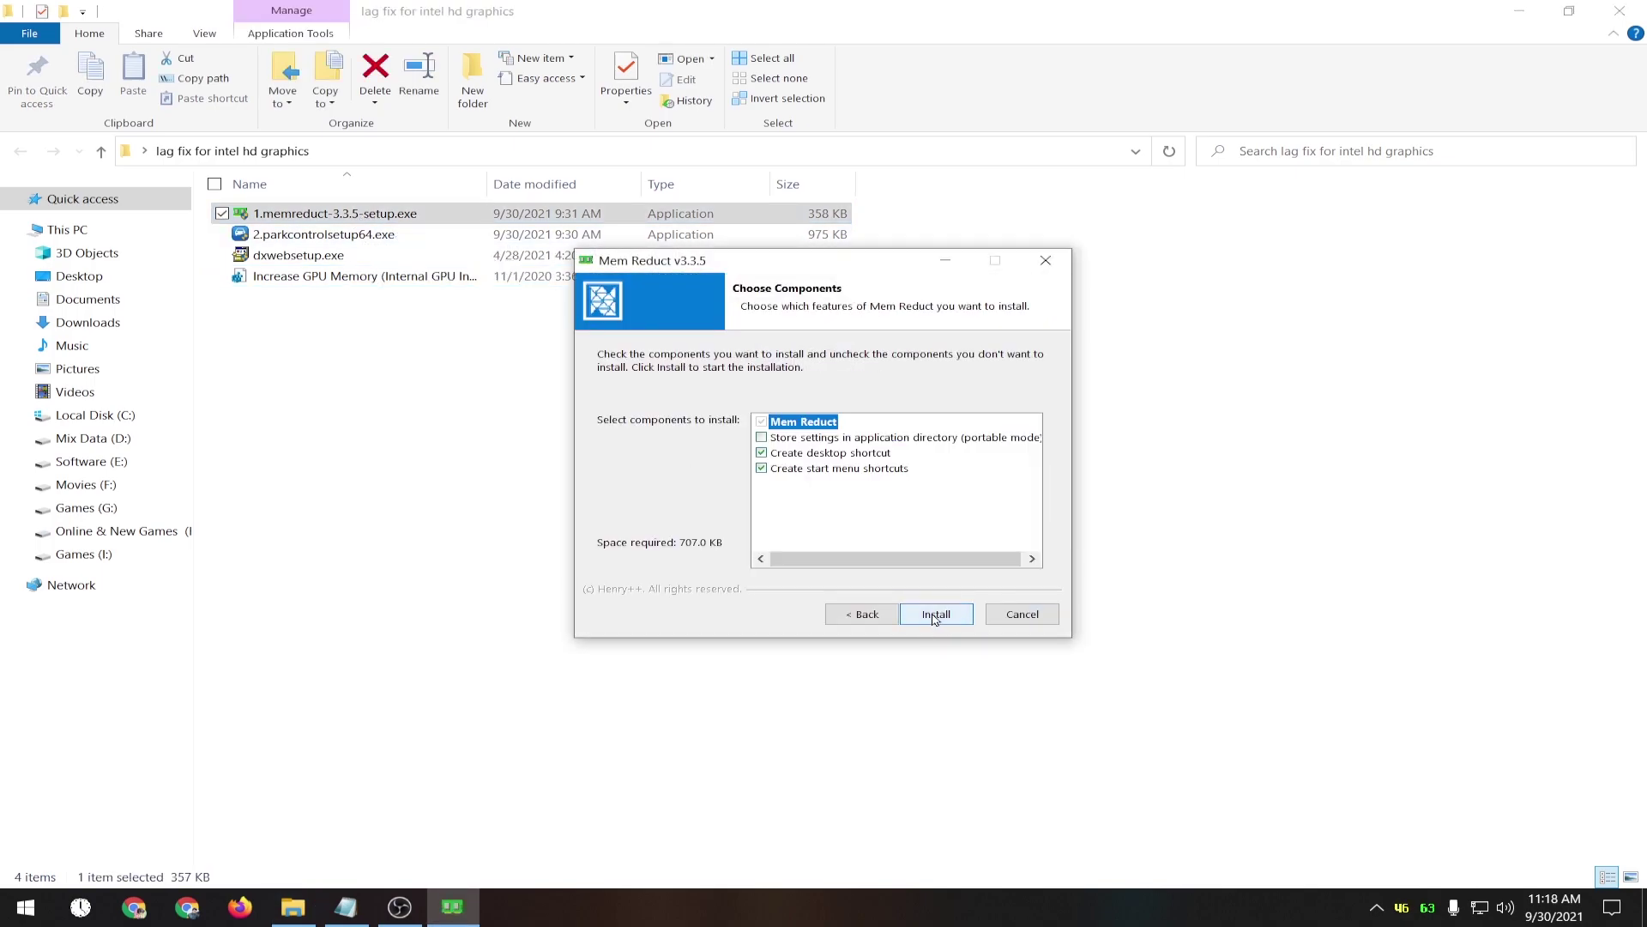
click(927, 615)
click(927, 614)
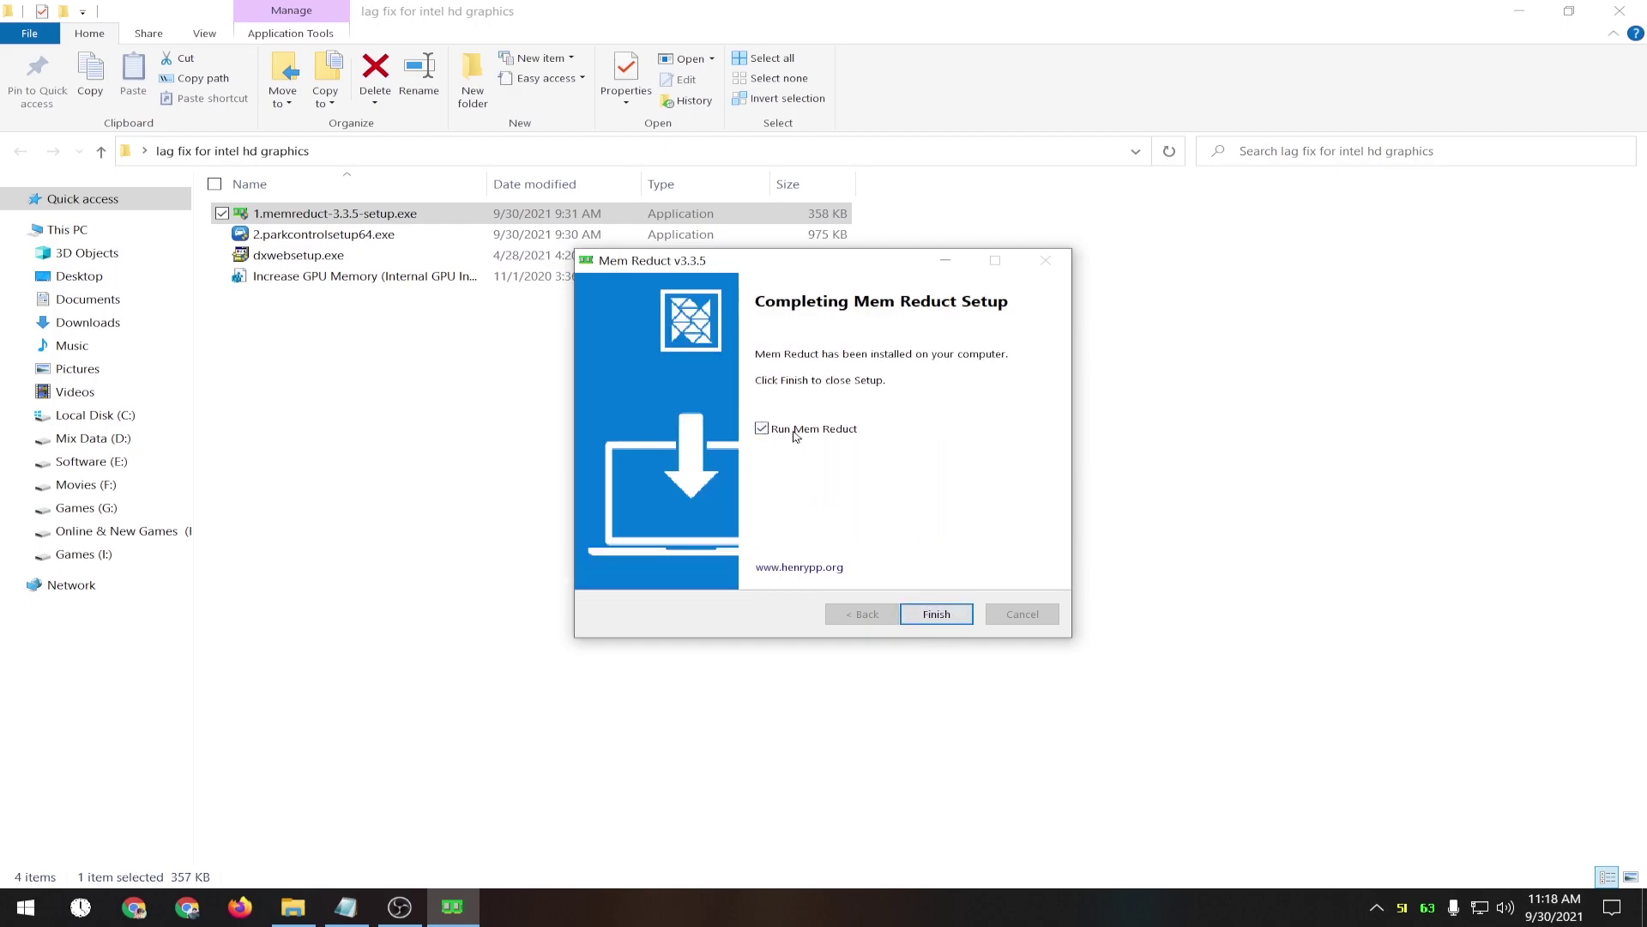
click(940, 616)
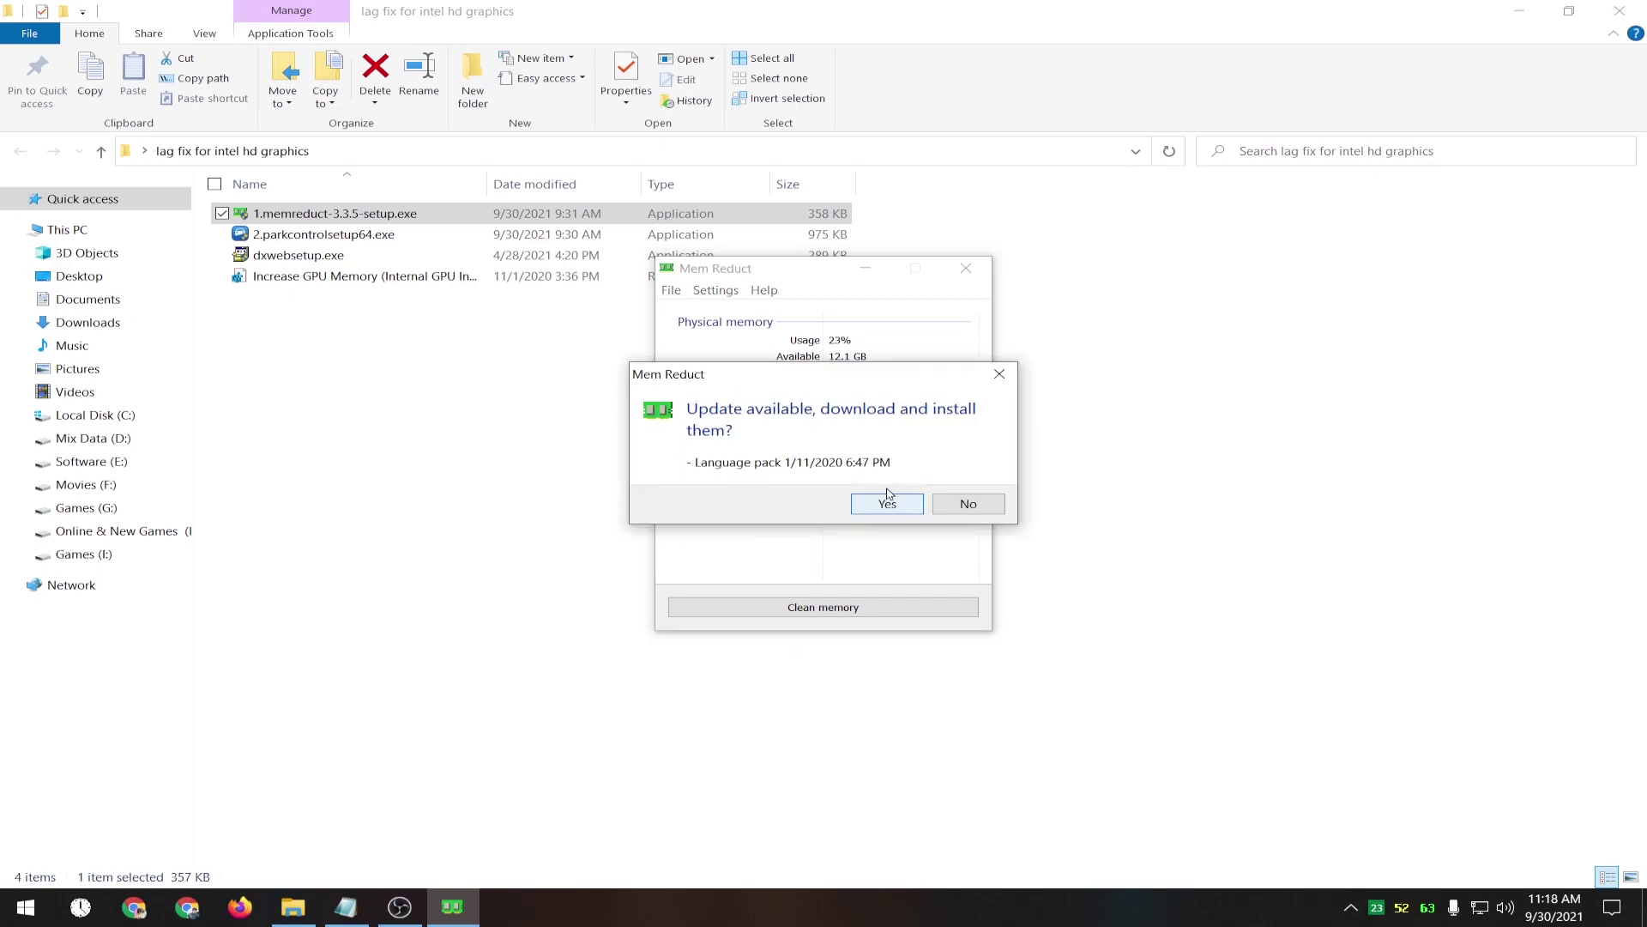
click(978, 506)
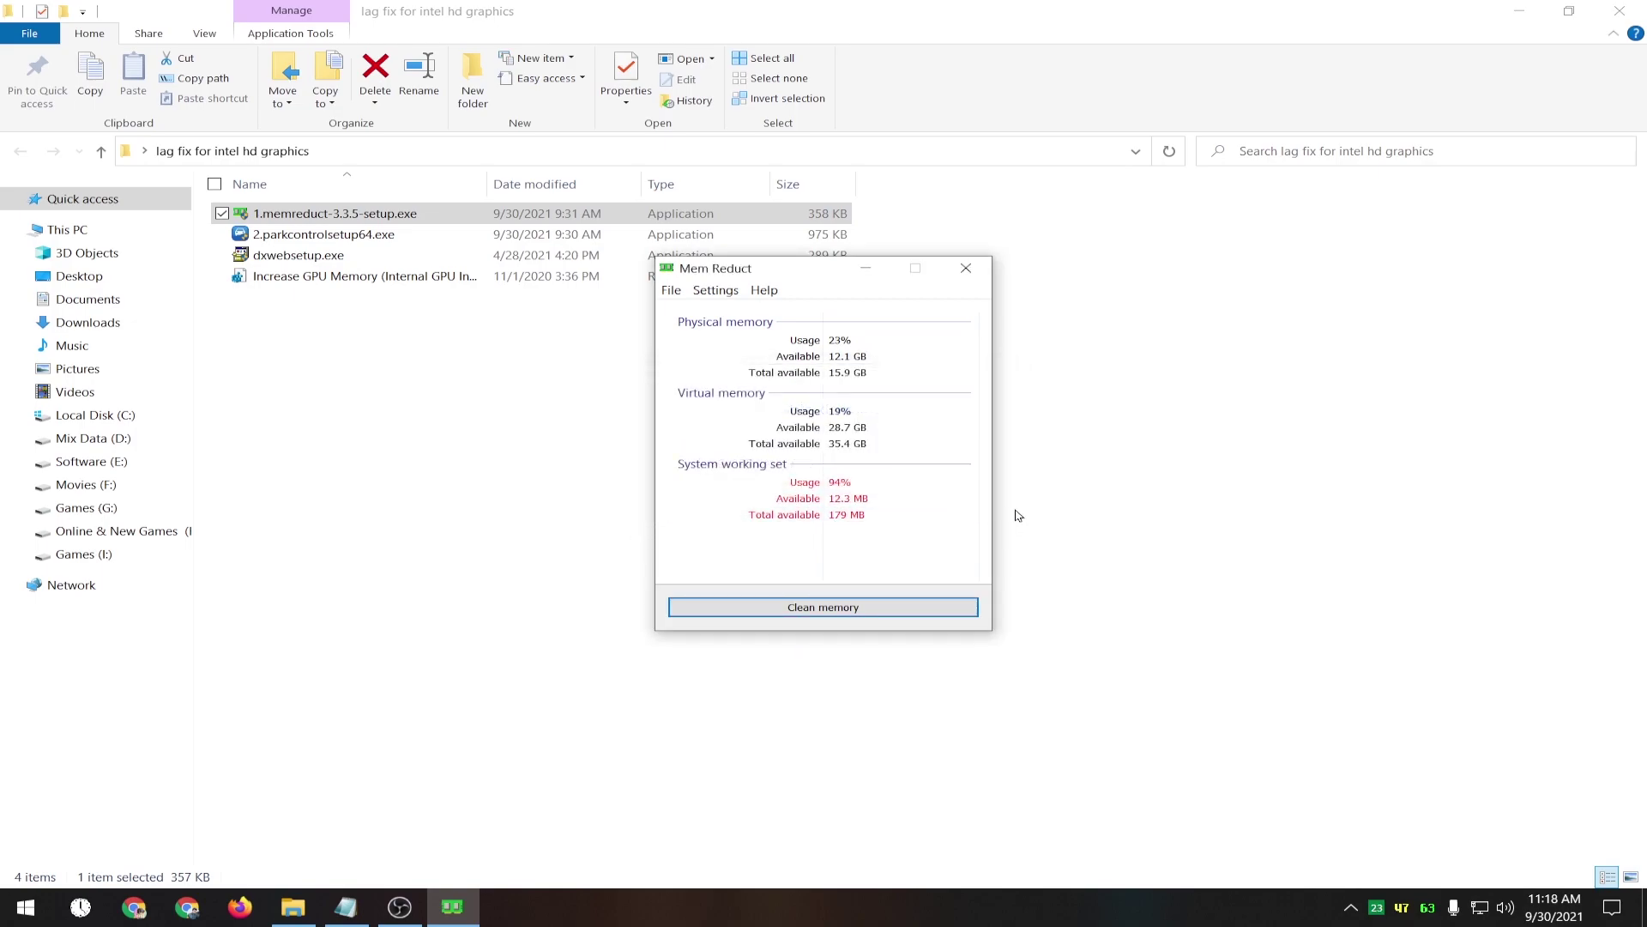
Place Mem Reduct and Task Manager side by side and examine the memory usage in Task Manager's performance view.
click(731, 295)
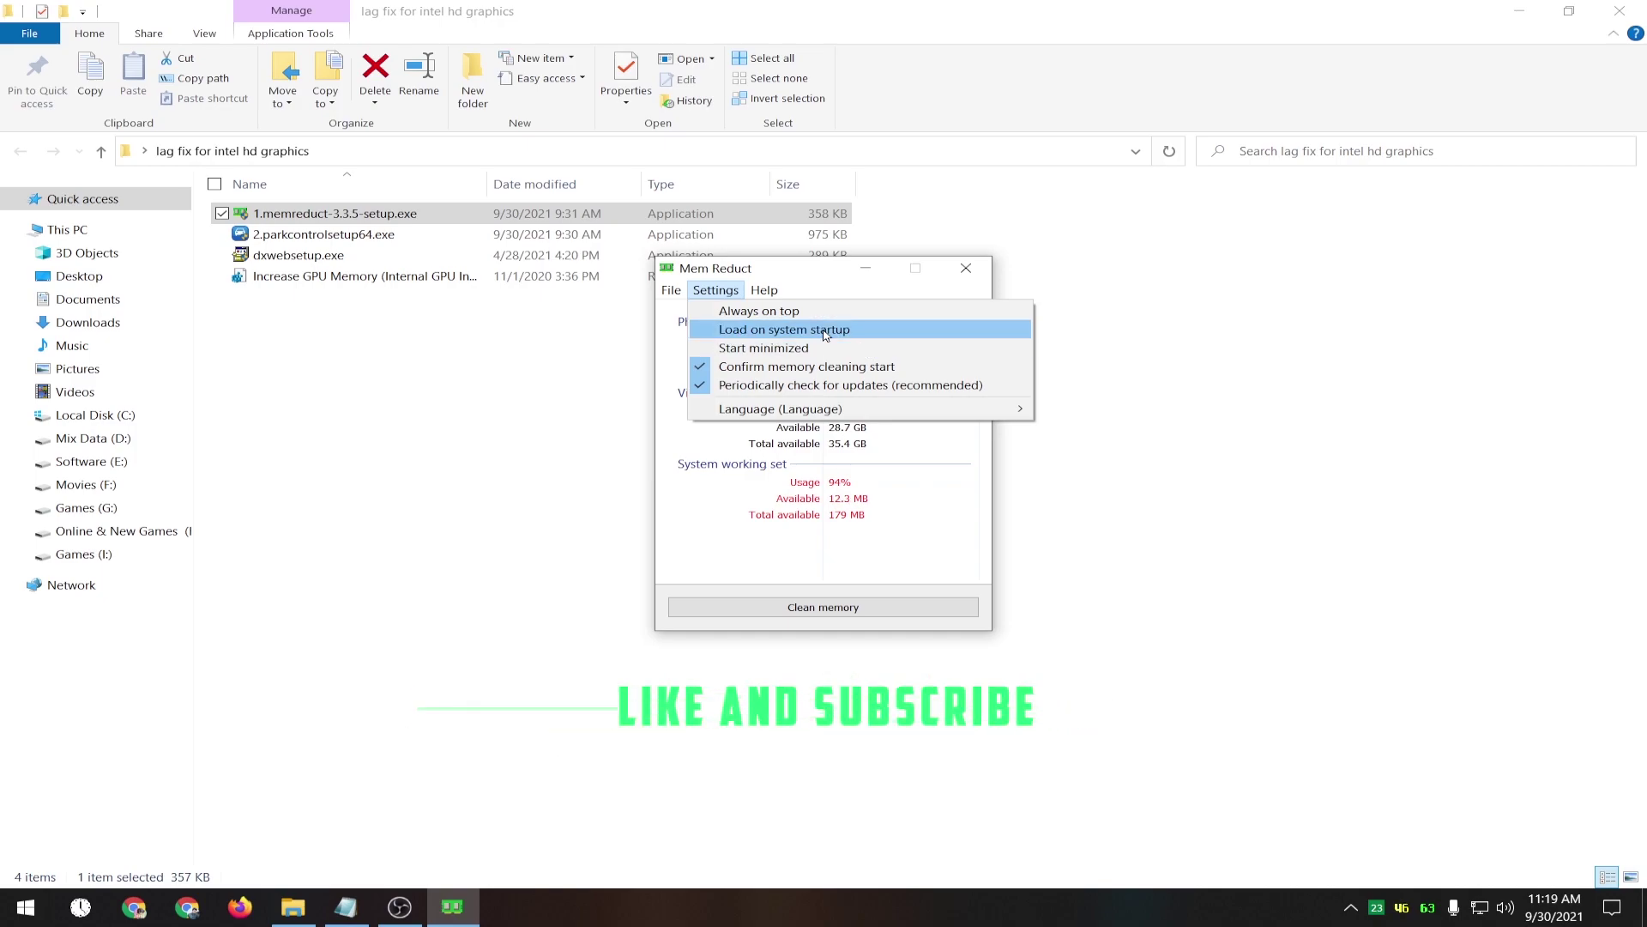
click(784, 274)
drag(785, 274, 1142, 291)
right_click(781, 911)
click(855, 812)
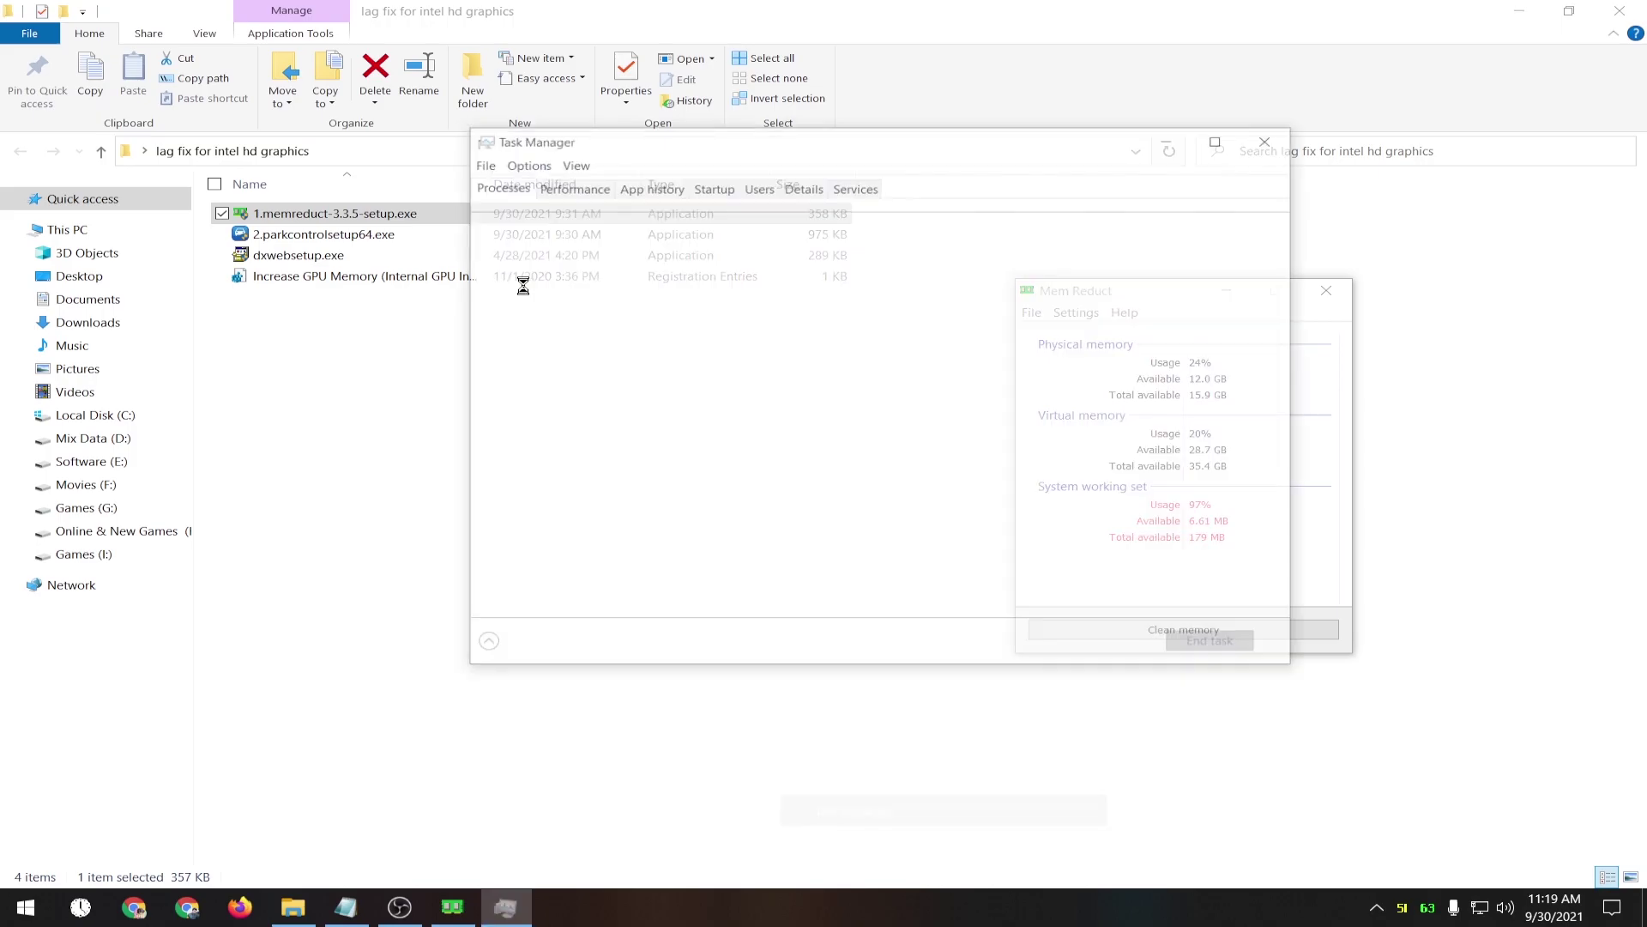
drag(1298, 390, 1191, 461)
drag(833, 145, 603, 229)
click(341, 268)
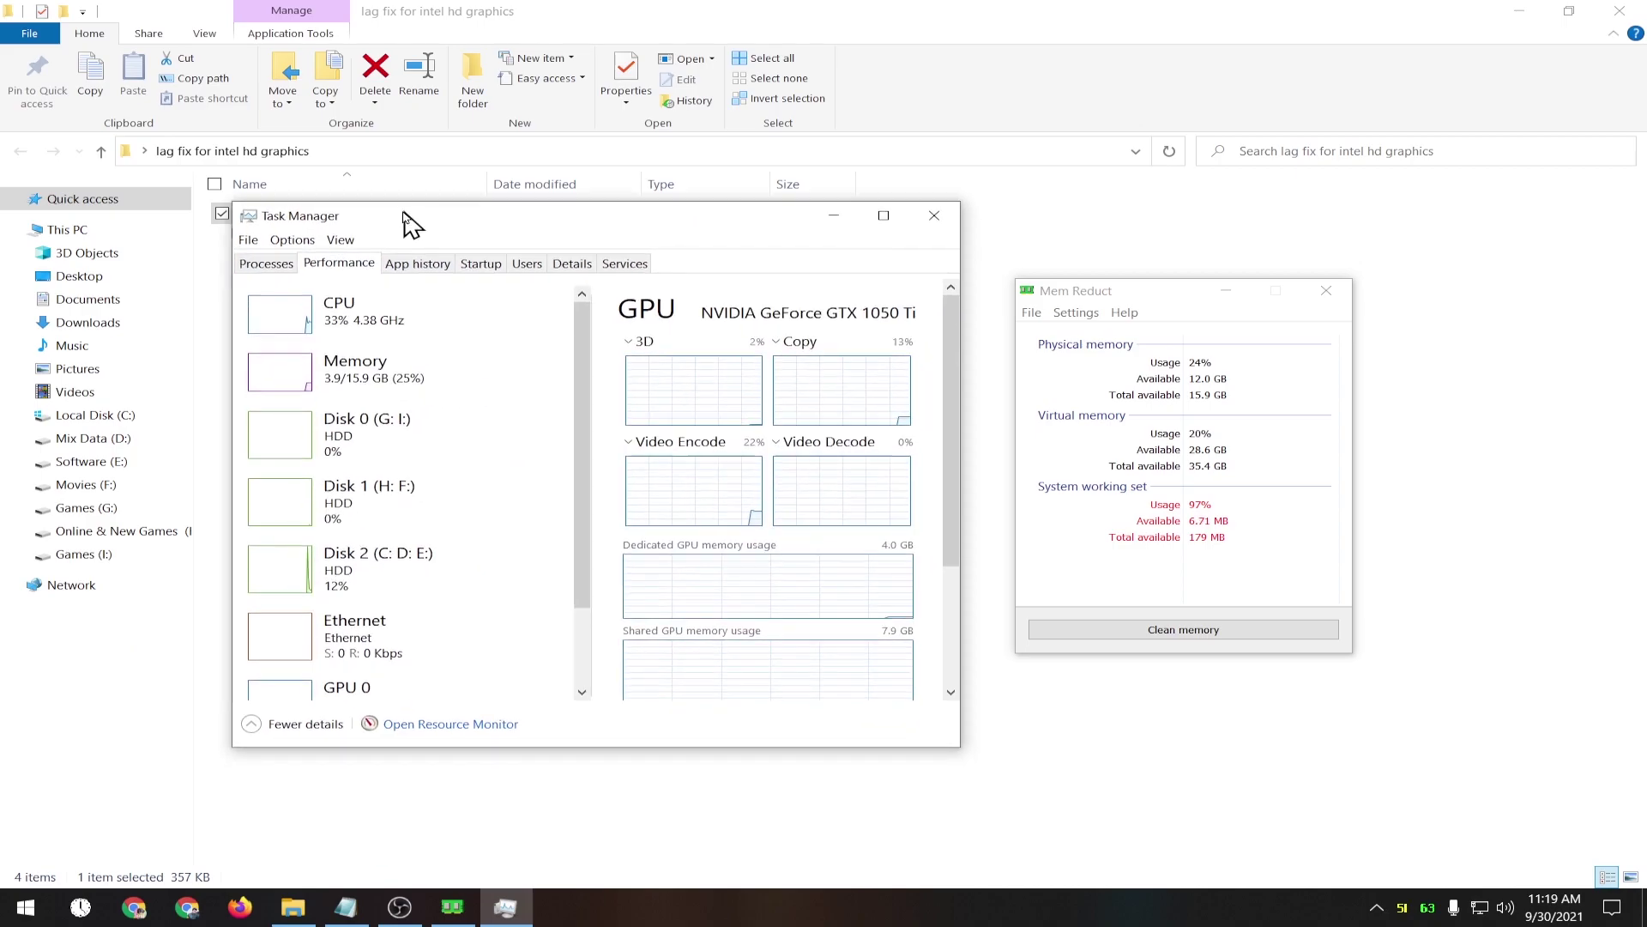
drag(412, 229, 409, 198)
click(413, 361)
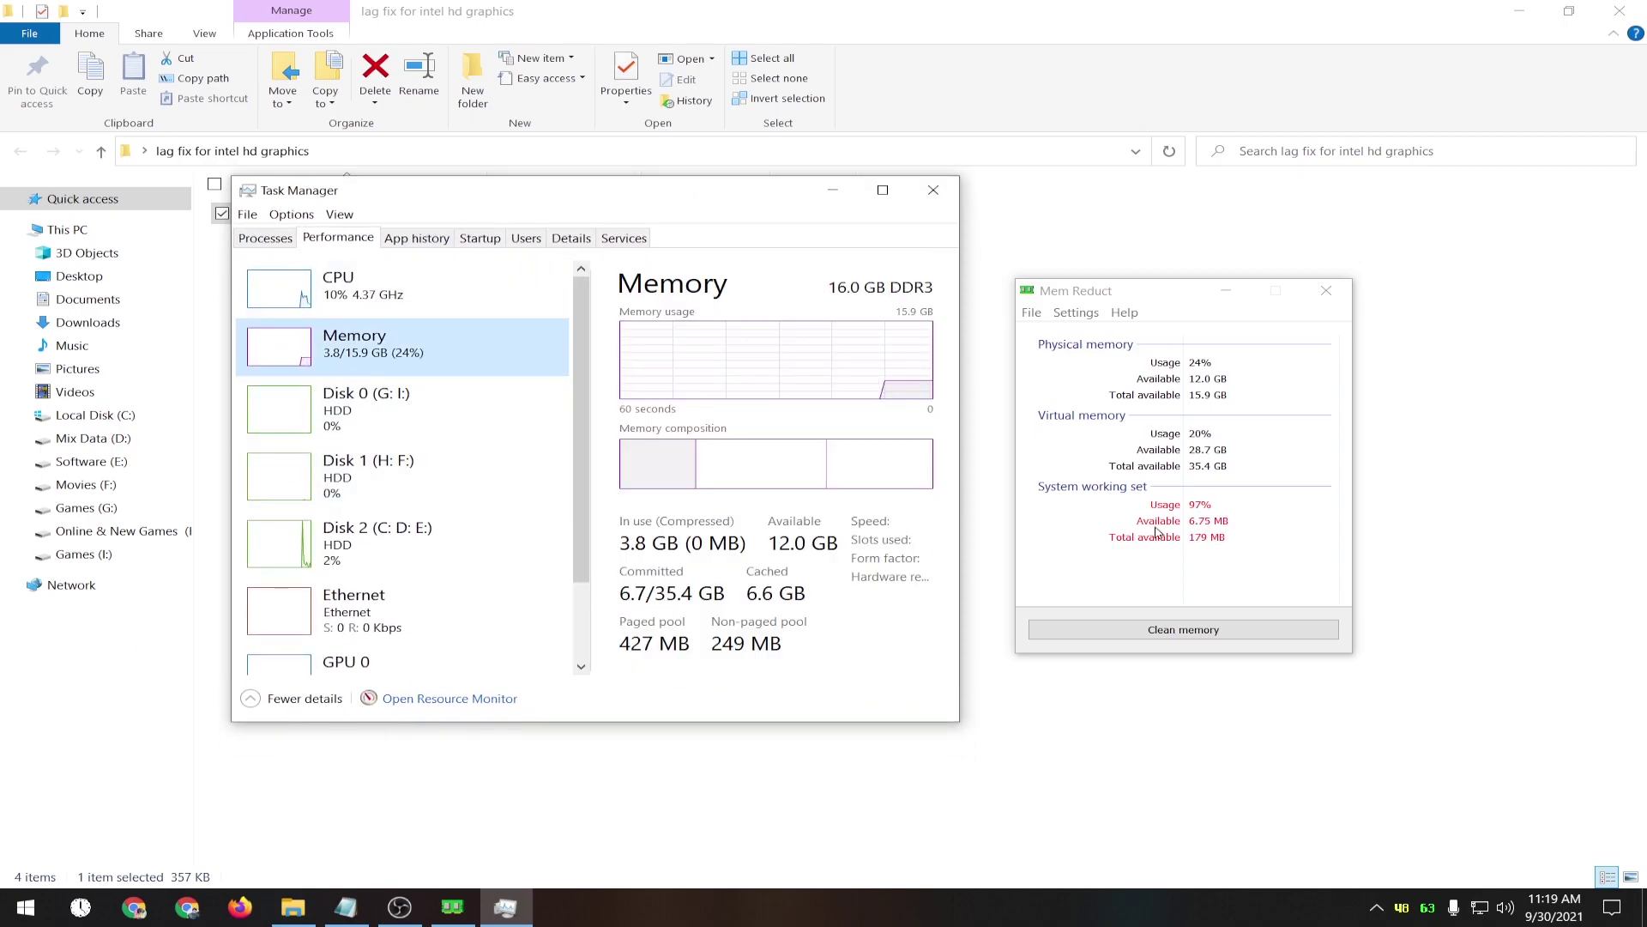
Clean the system memory with Mem Reduct, and close both Task Manager and the Mem Reduct window.
click(1183, 629)
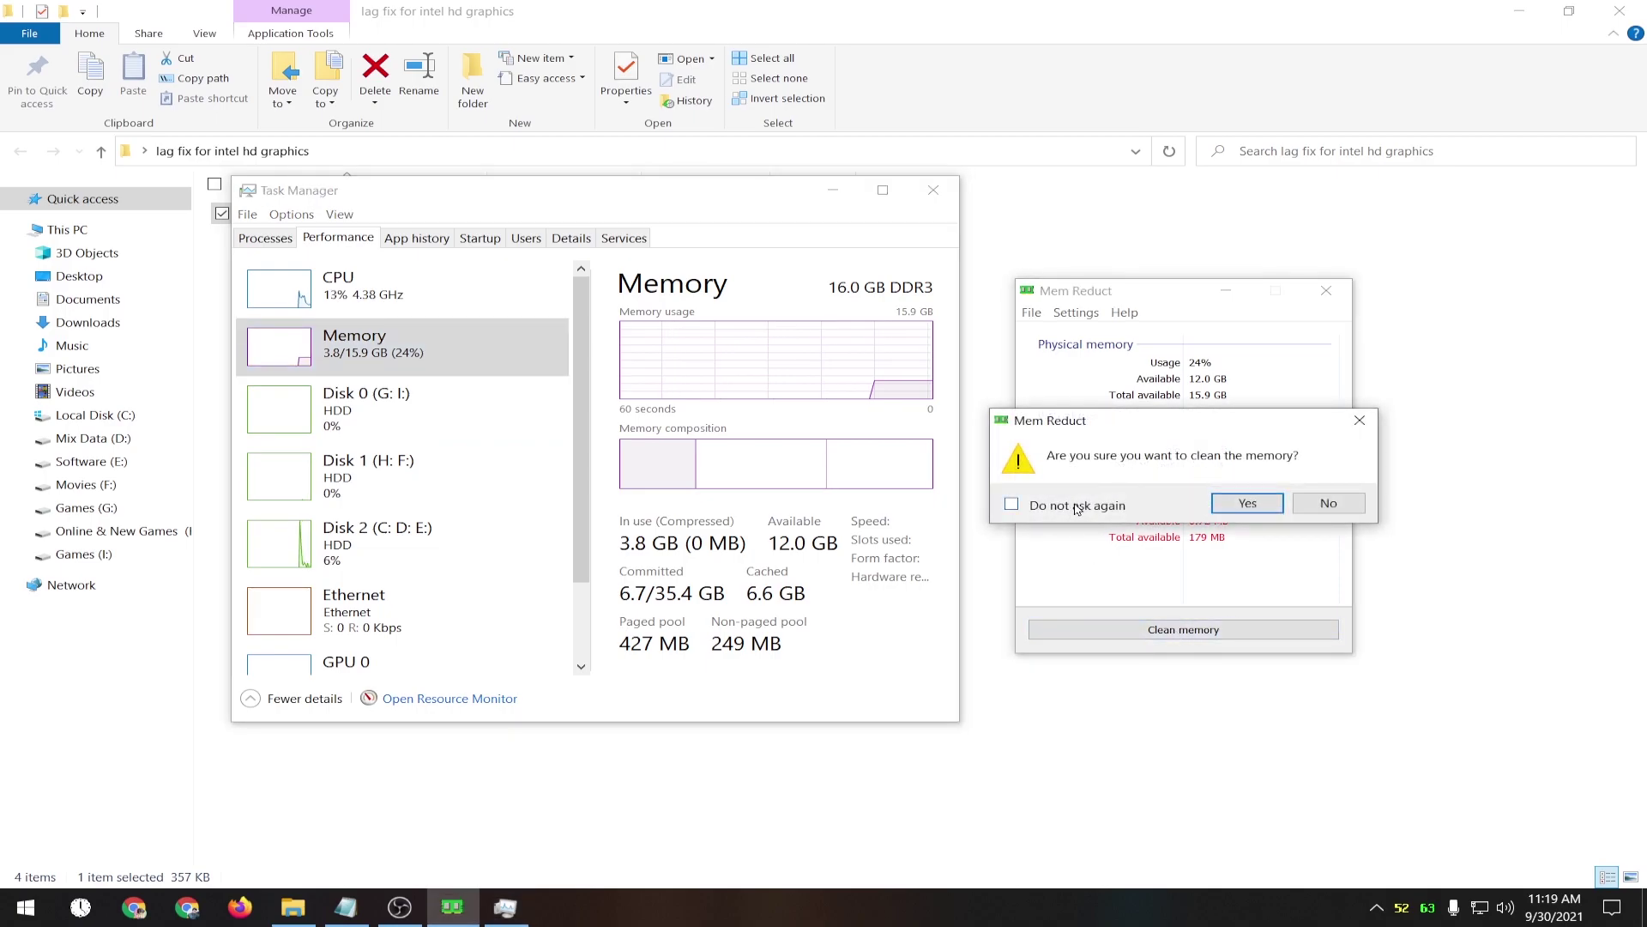
click(1246, 505)
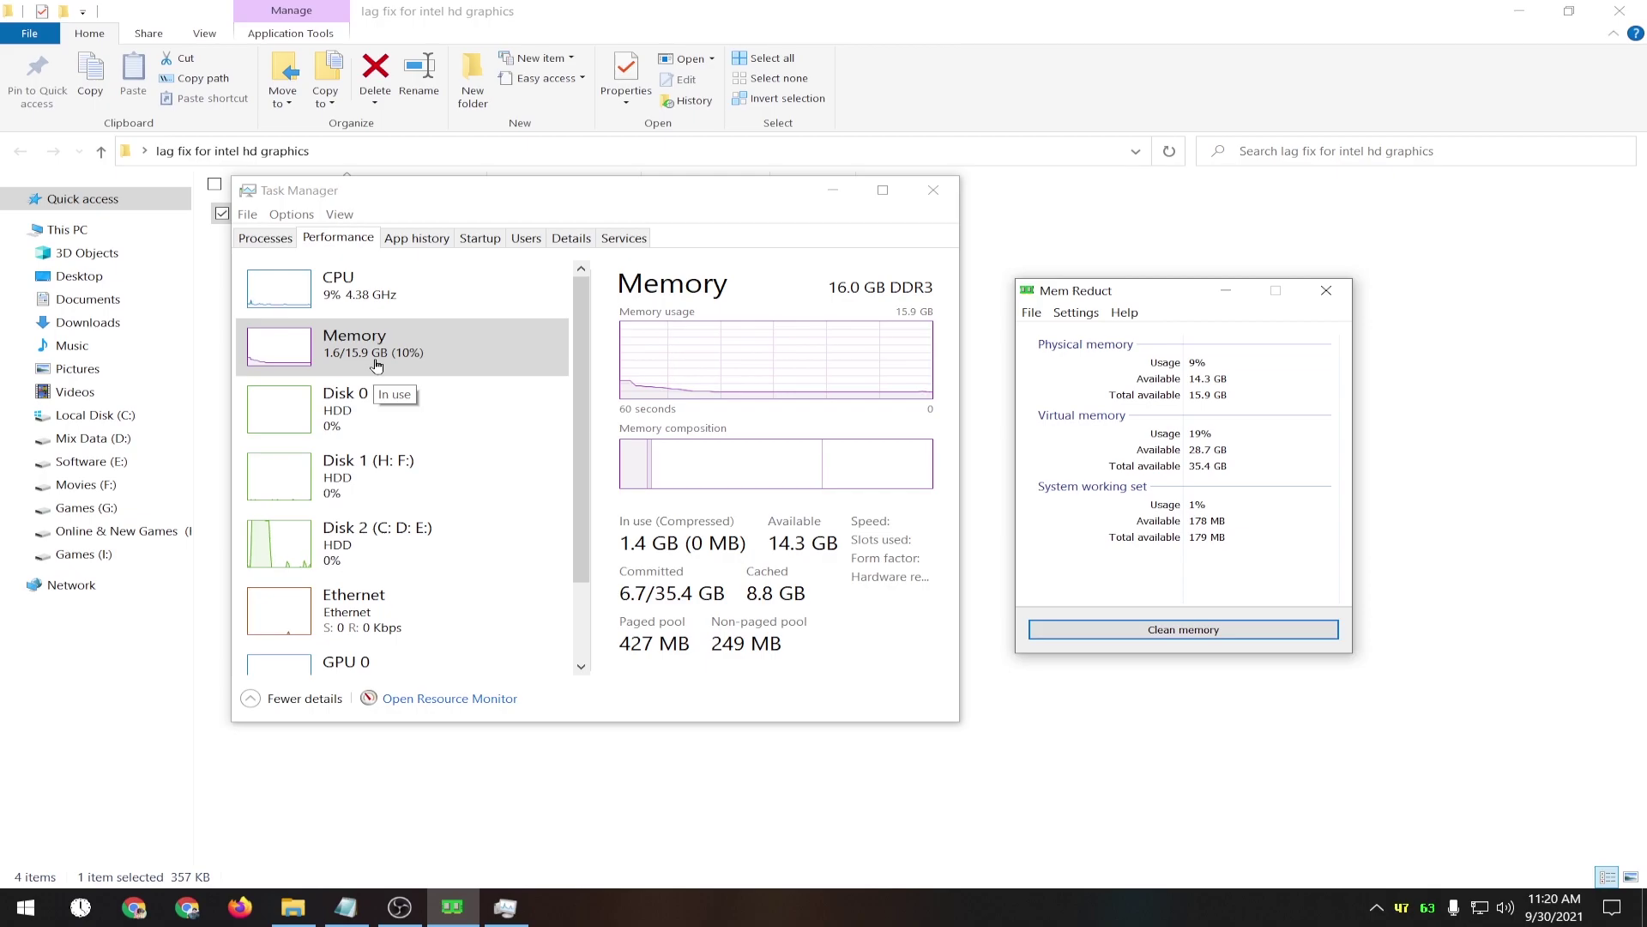
click(934, 190)
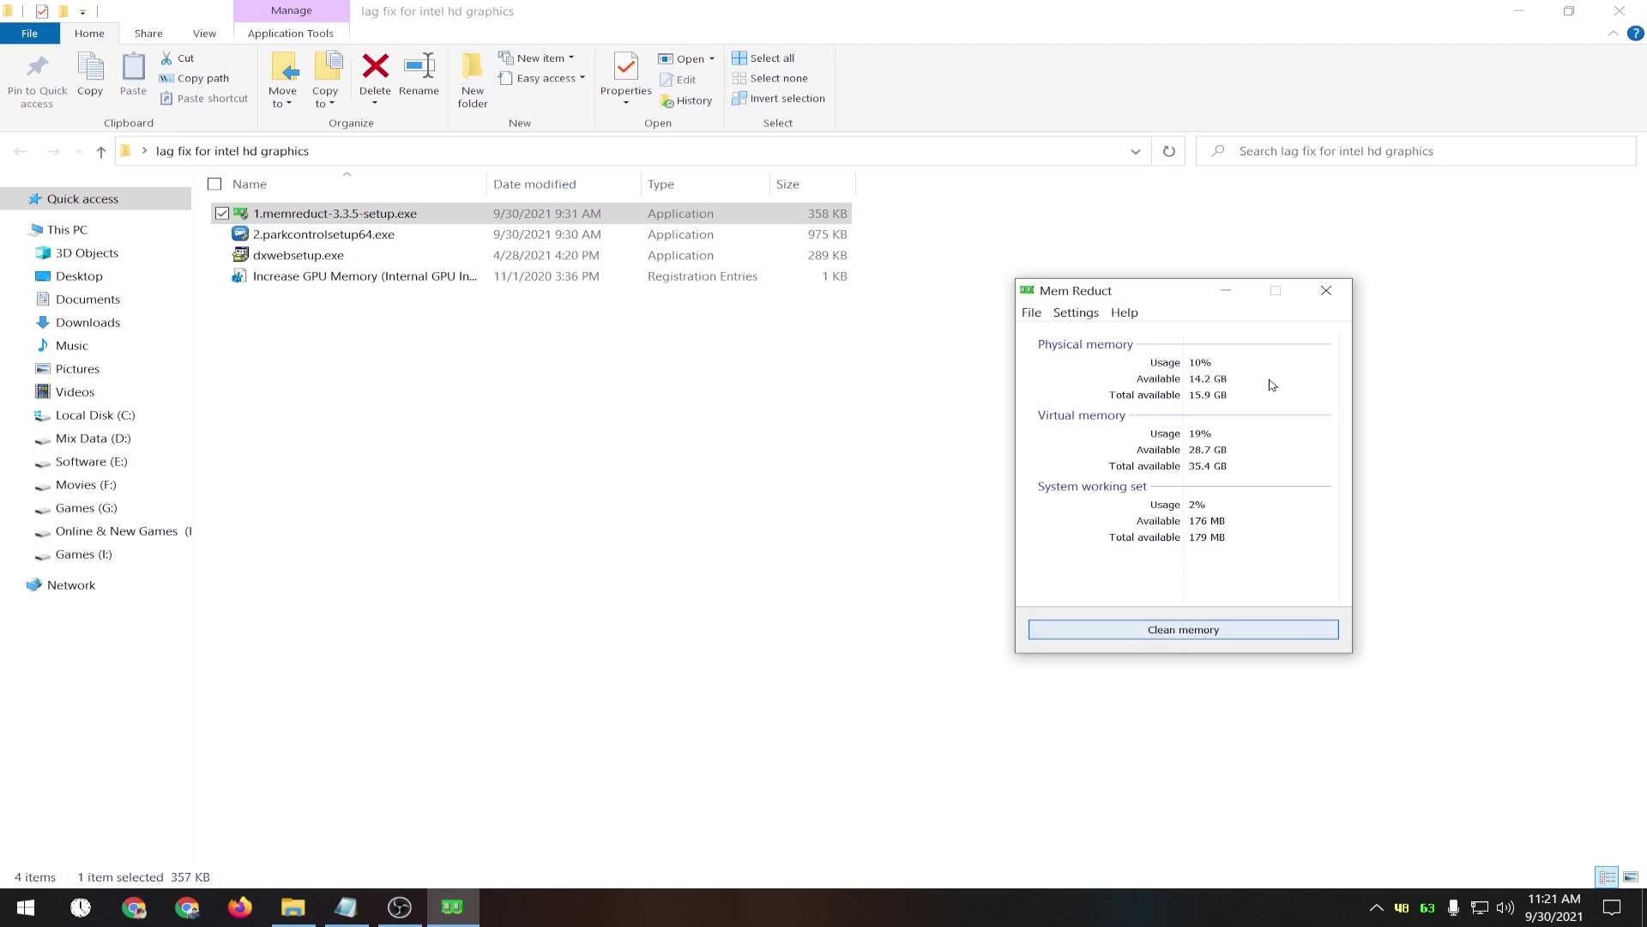
click(1341, 300)
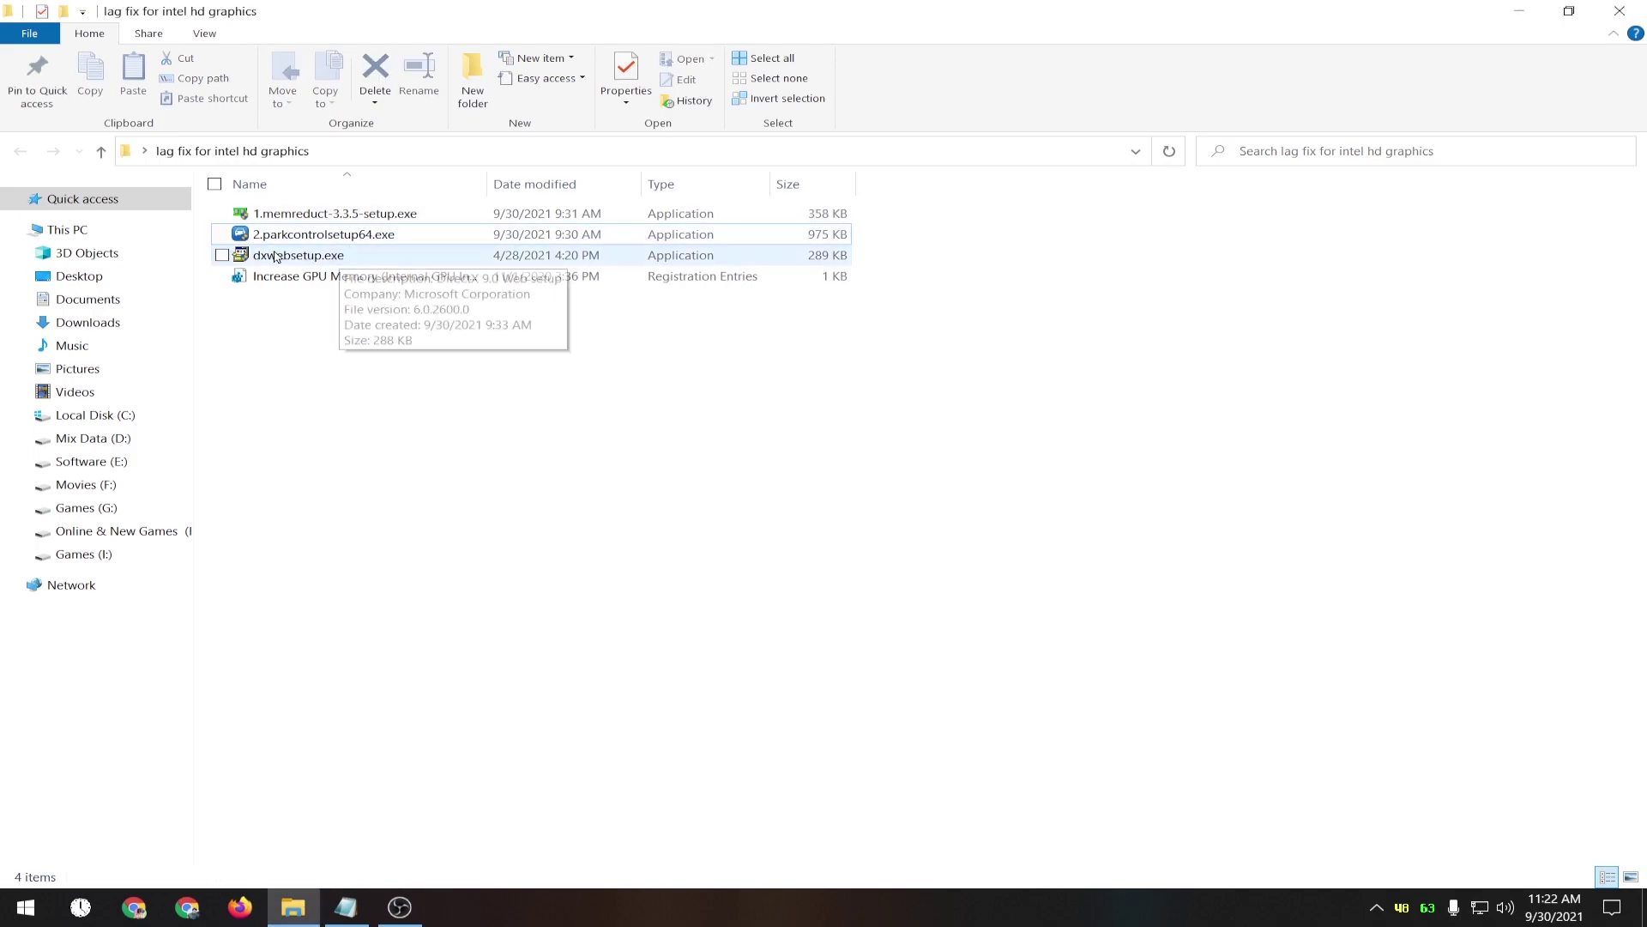
Install ParkControl from 2.parkcontrolsetup64.exe in English, using the default destination folder C:\Program Files\ParkControl.
double_click(326, 235)
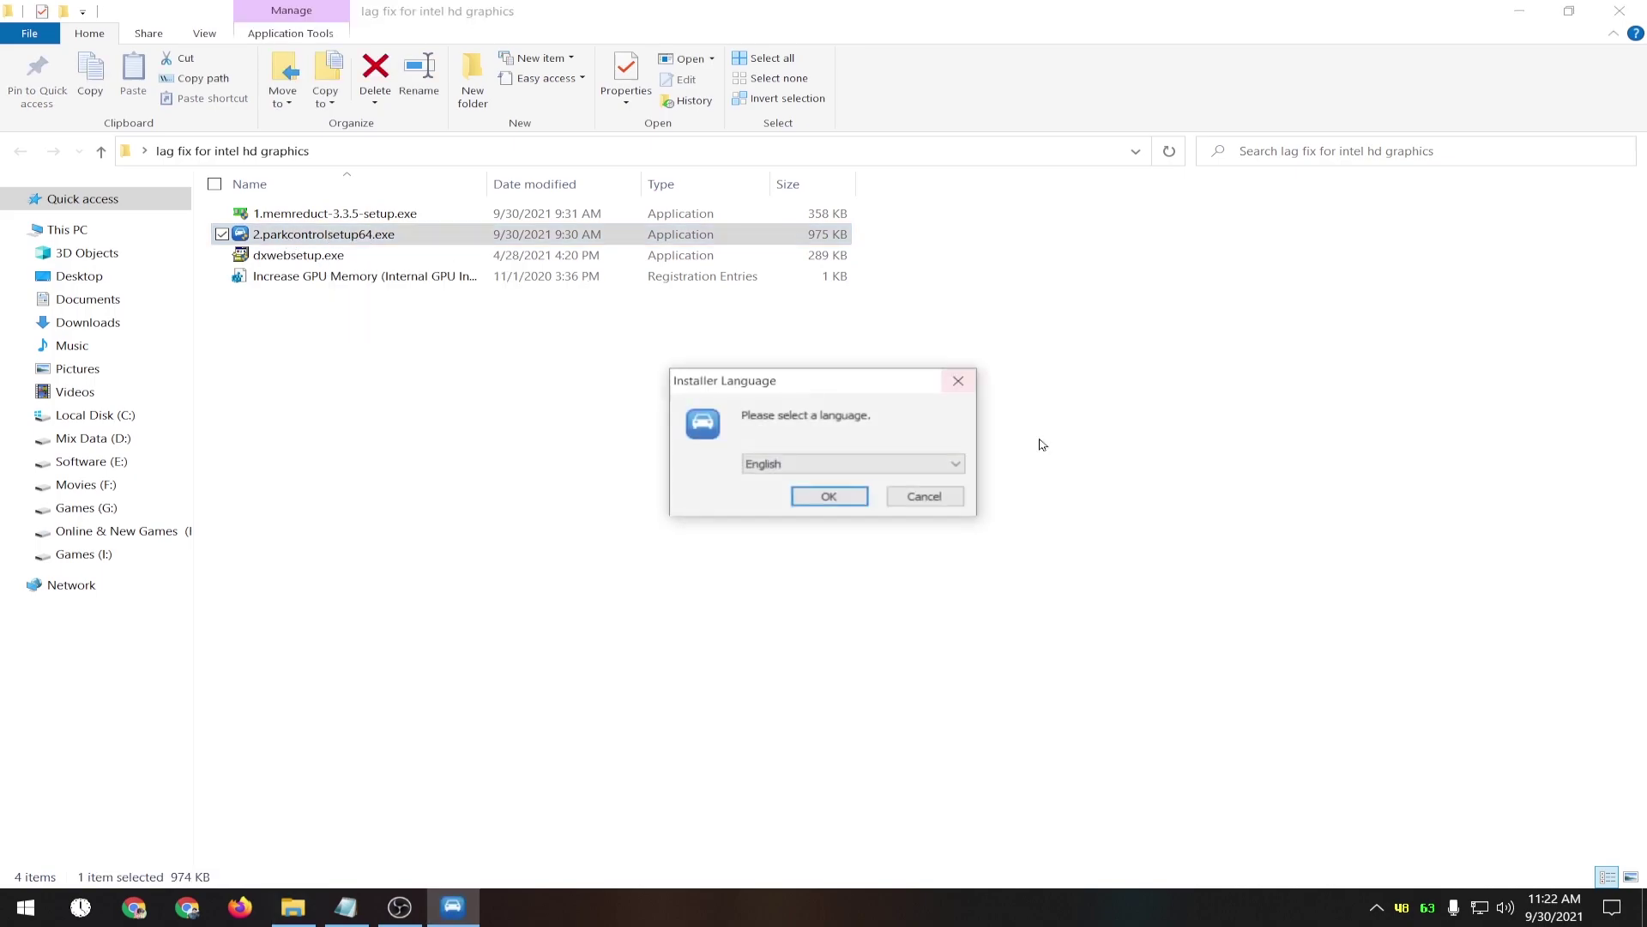
click(842, 493)
click(971, 604)
click(942, 609)
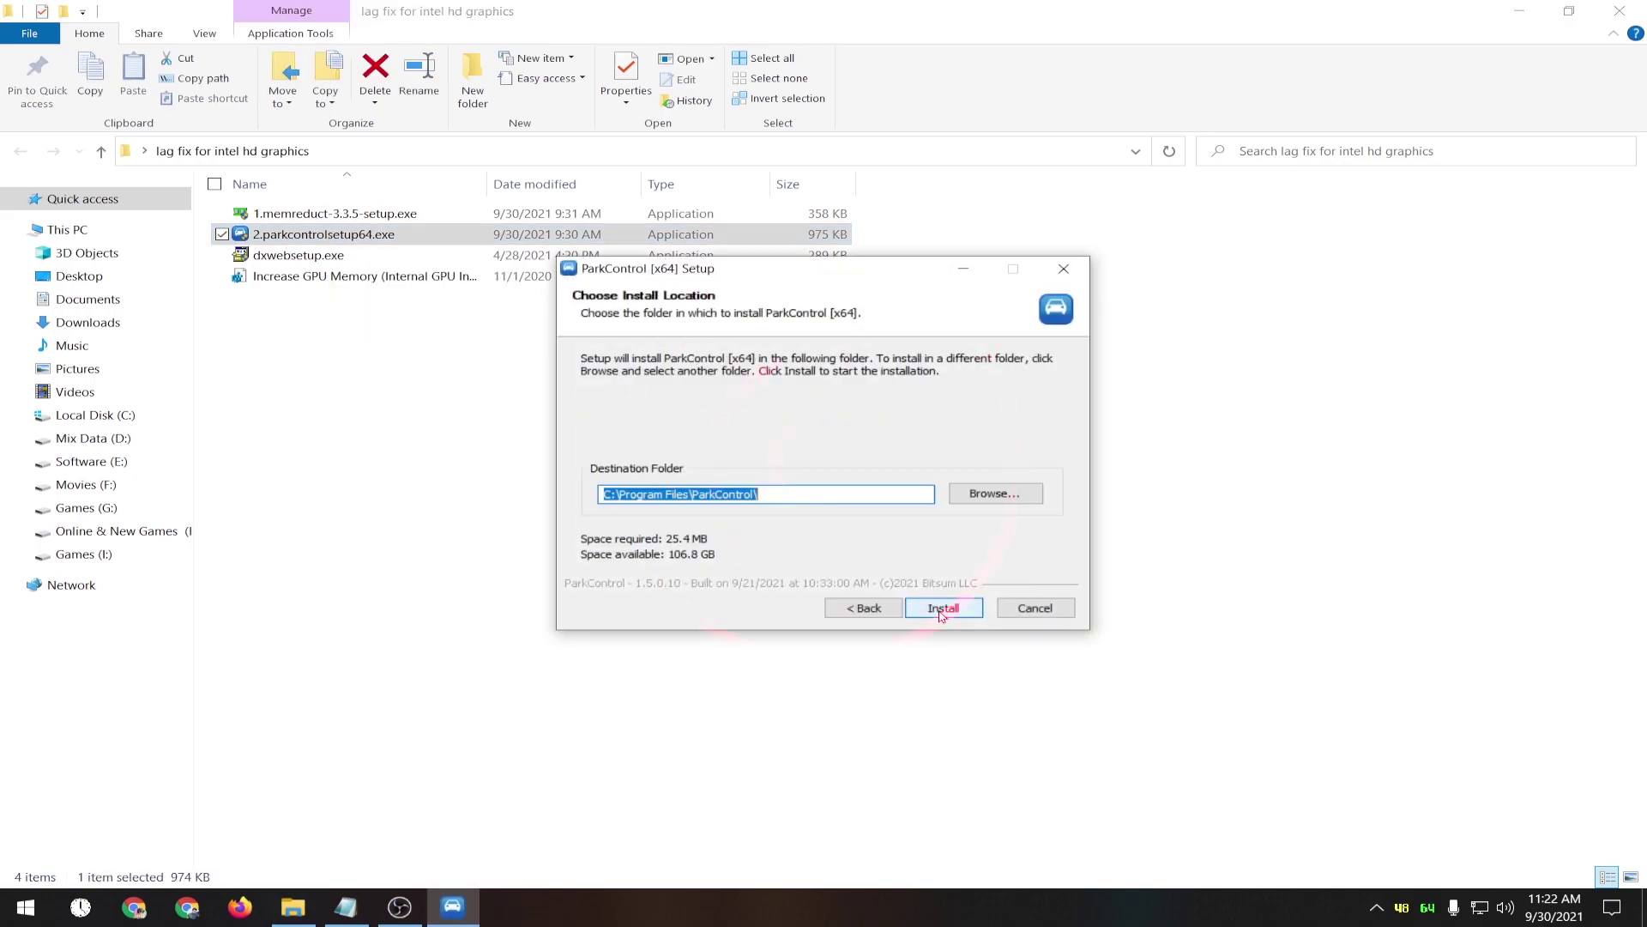
click(945, 611)
click(641, 403)
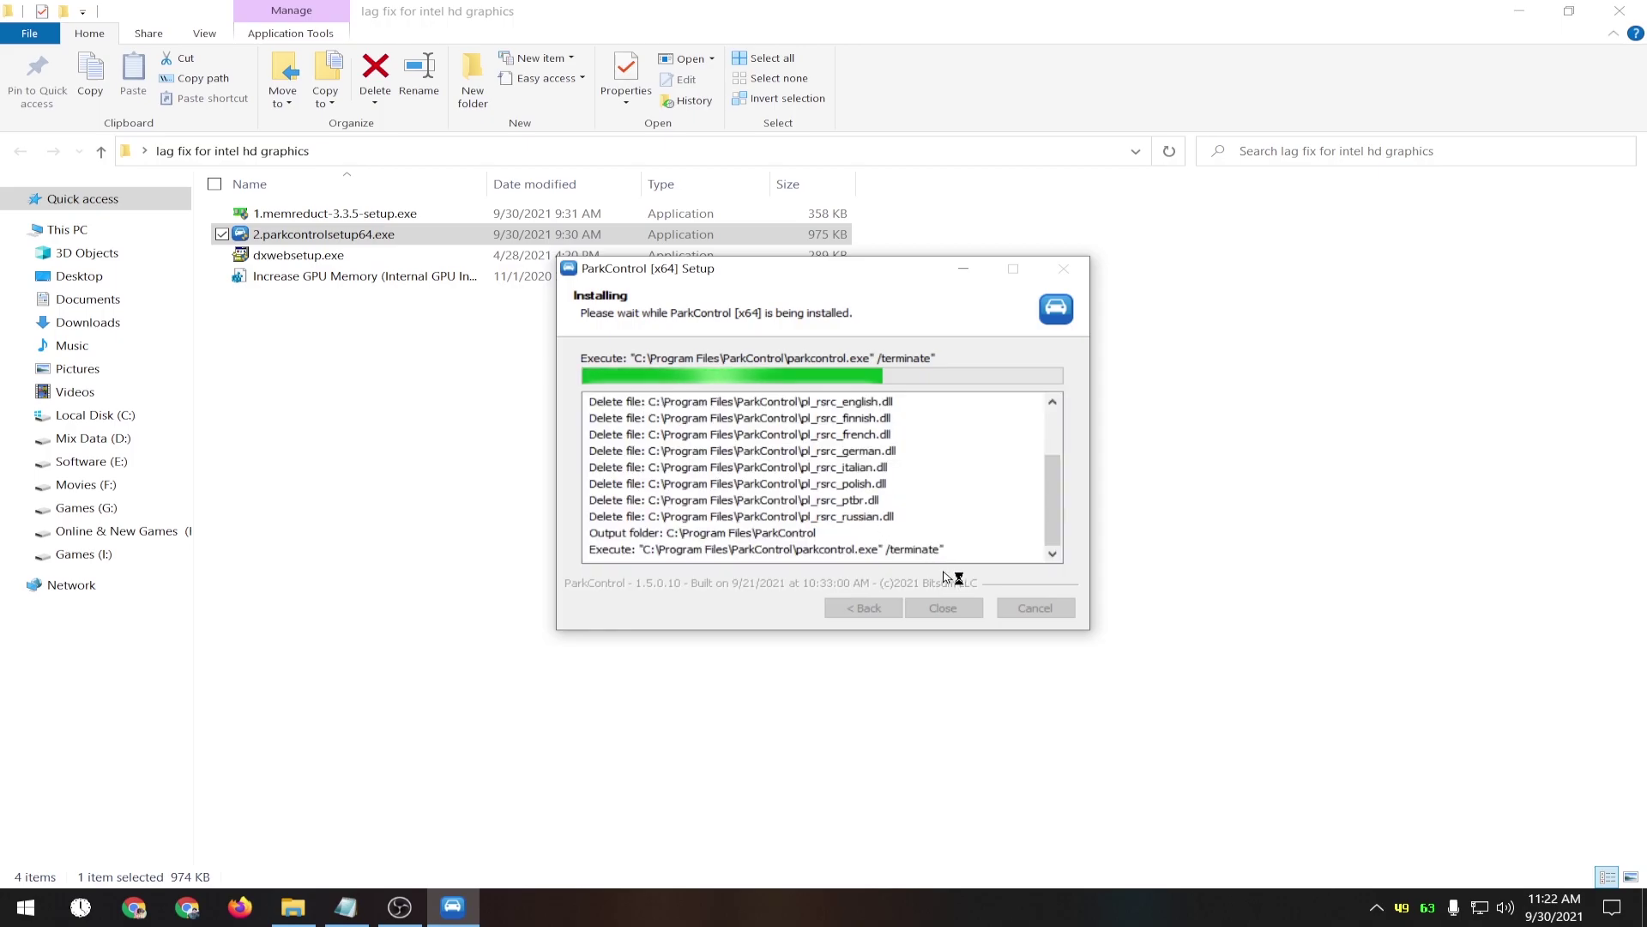
Minimize the folder window and launch the installed ParkControl app.
click(1520, 10)
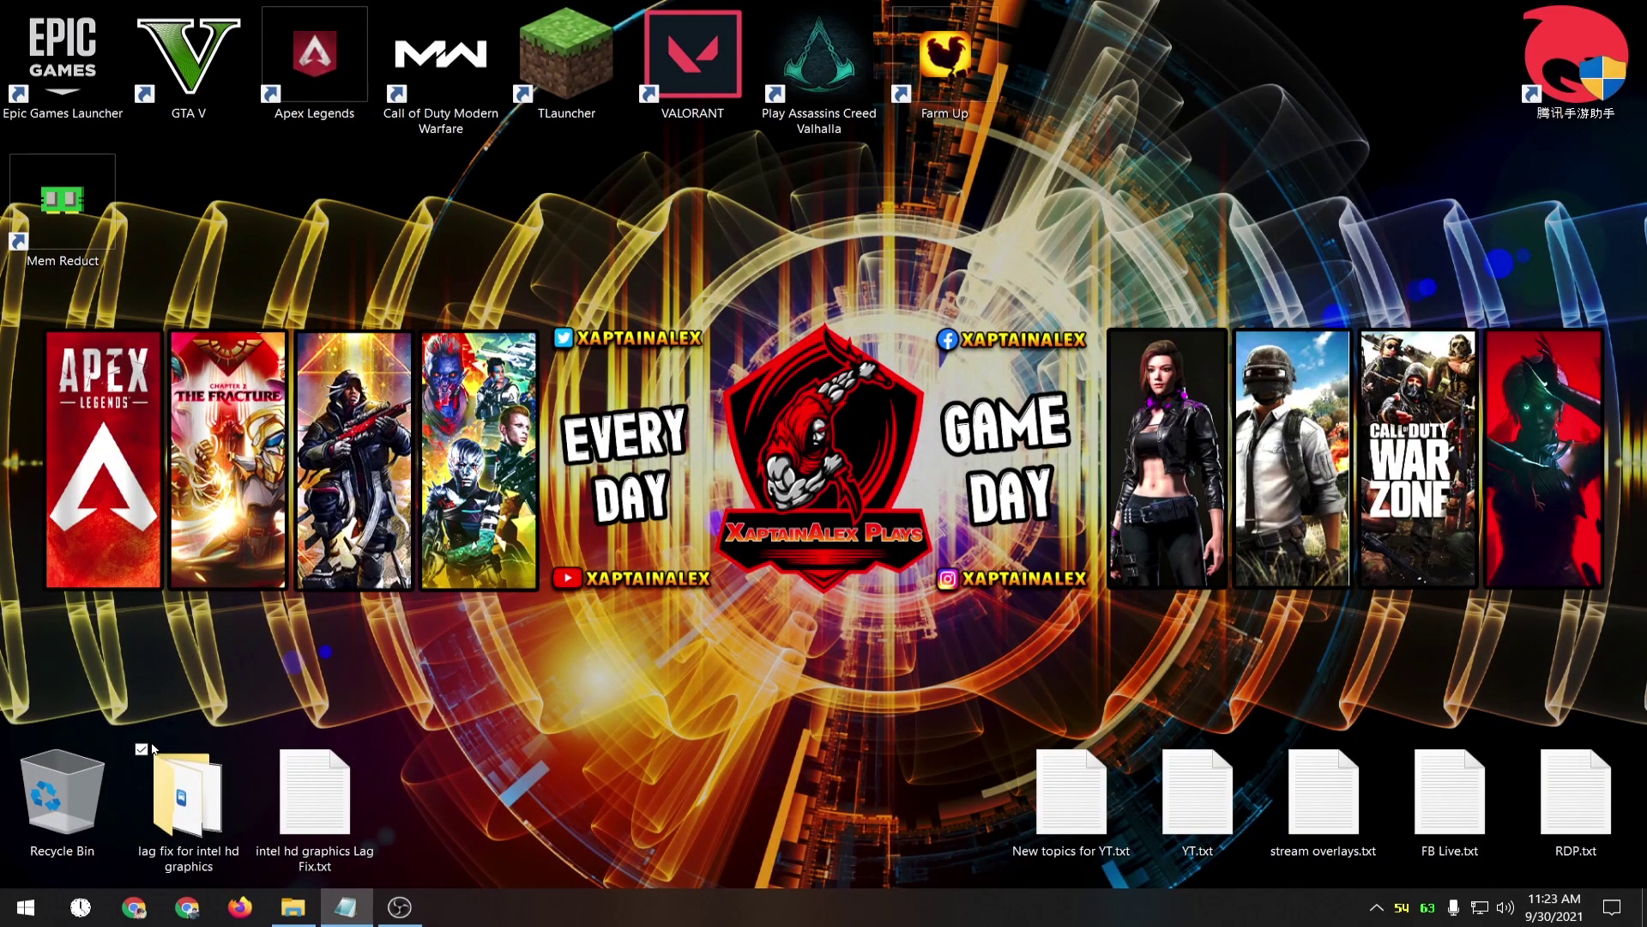
key(super)
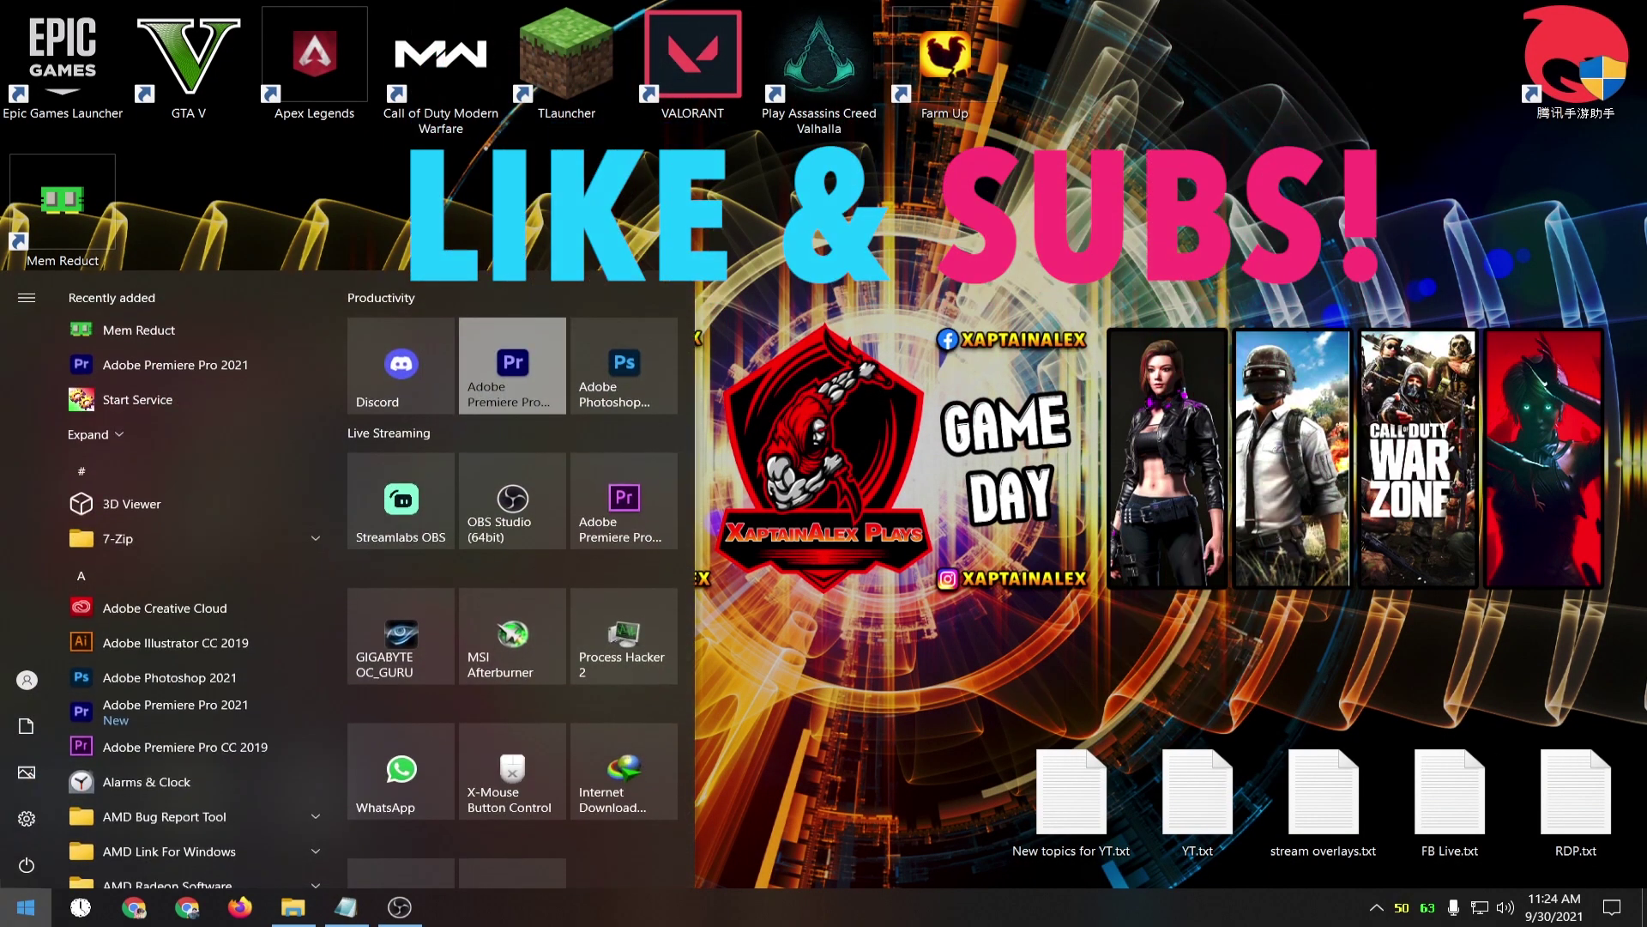
text(park)
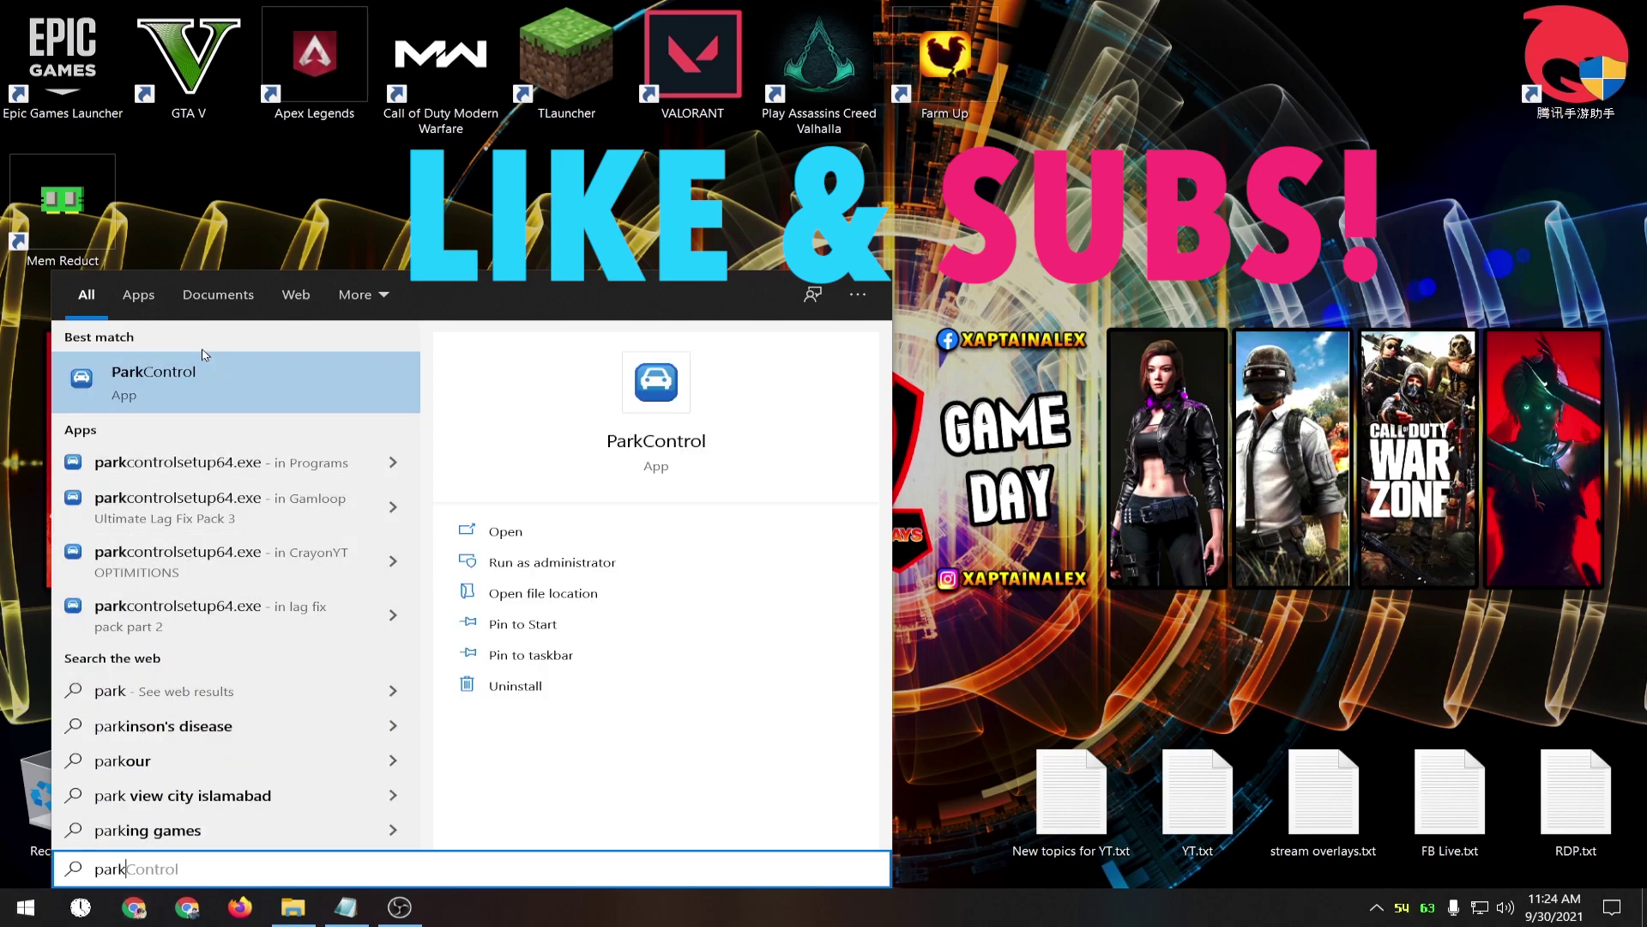
click(665, 438)
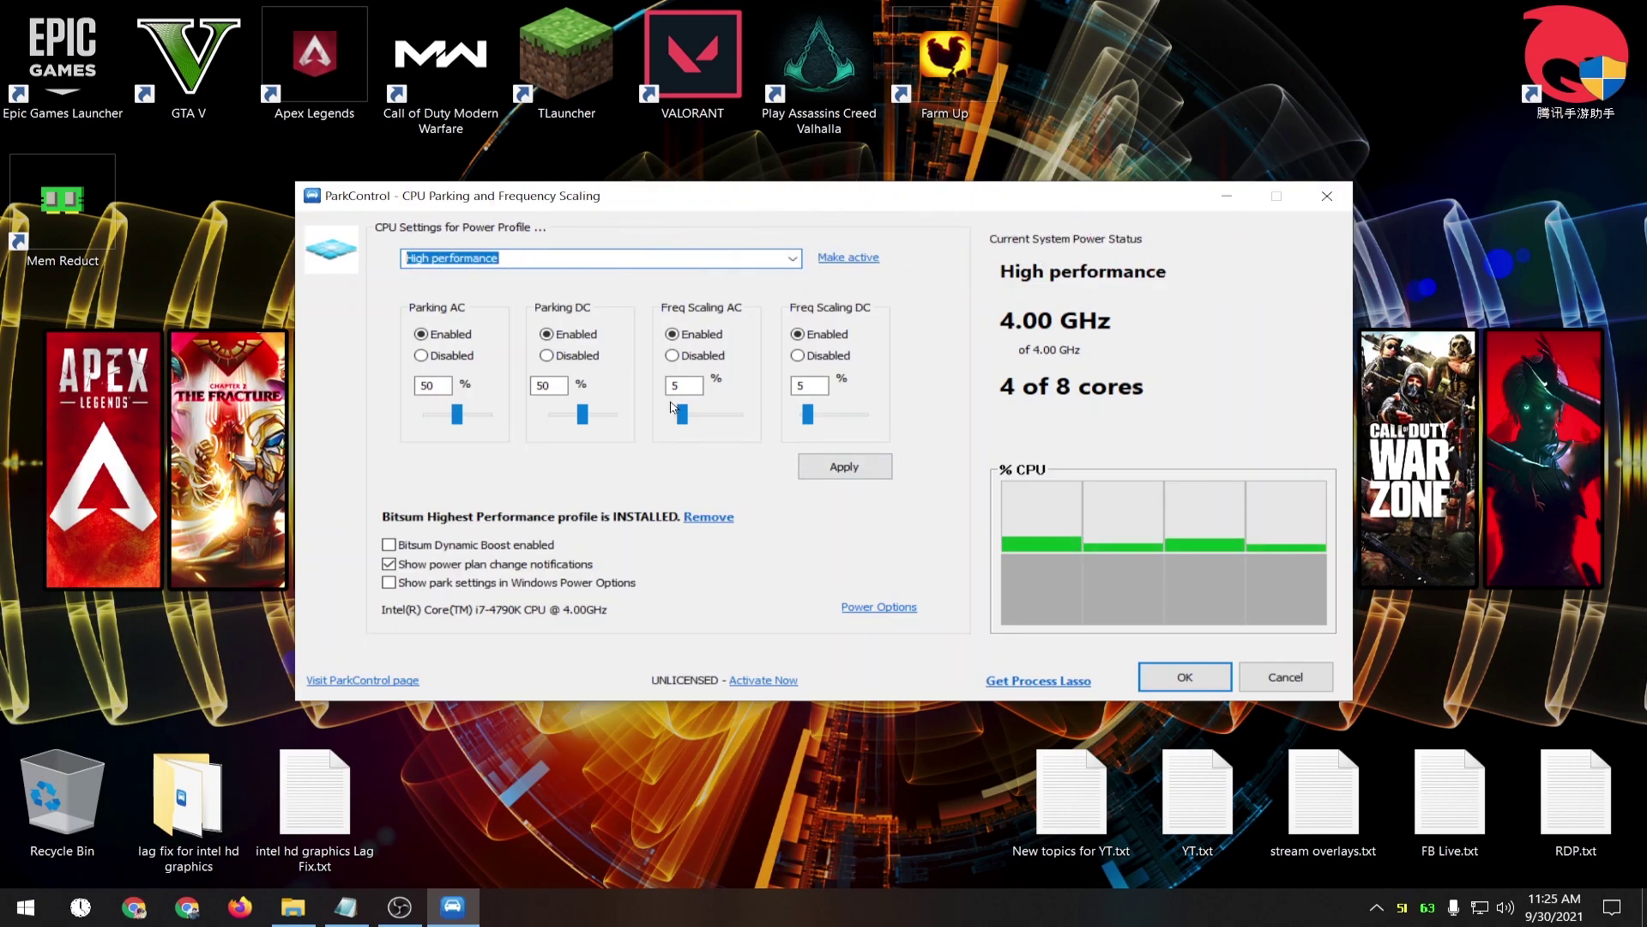
Set AC and DC parking and frequency scaling to 100% for the High performance profile, apply the settings, and close ParkControl.
click(440, 337)
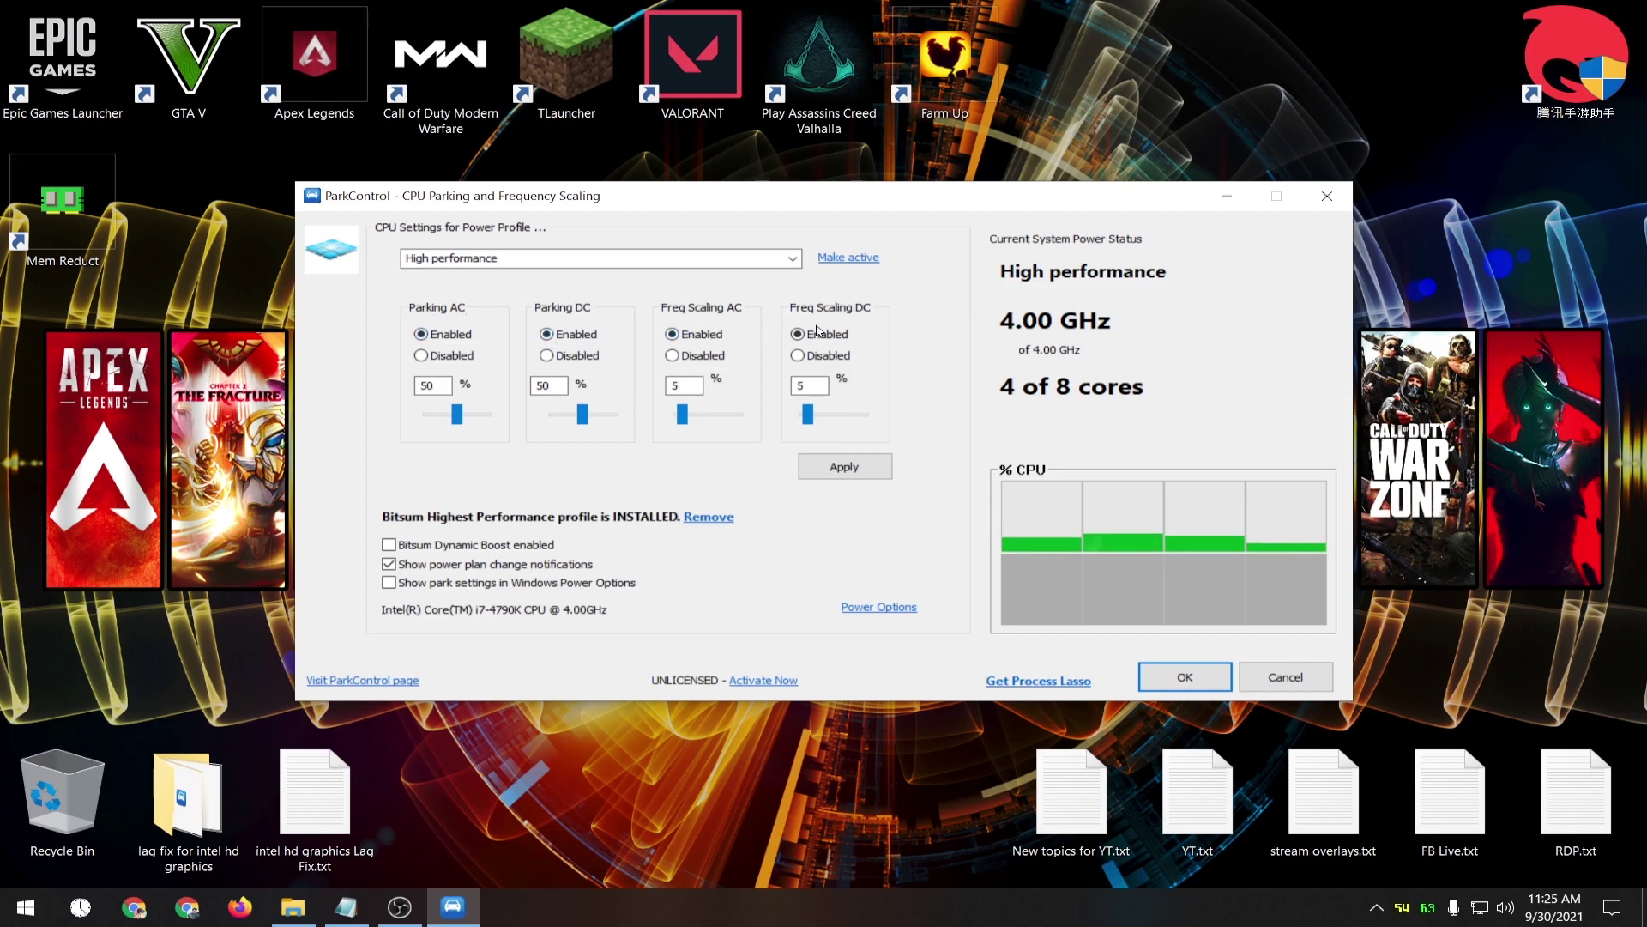
click(794, 258)
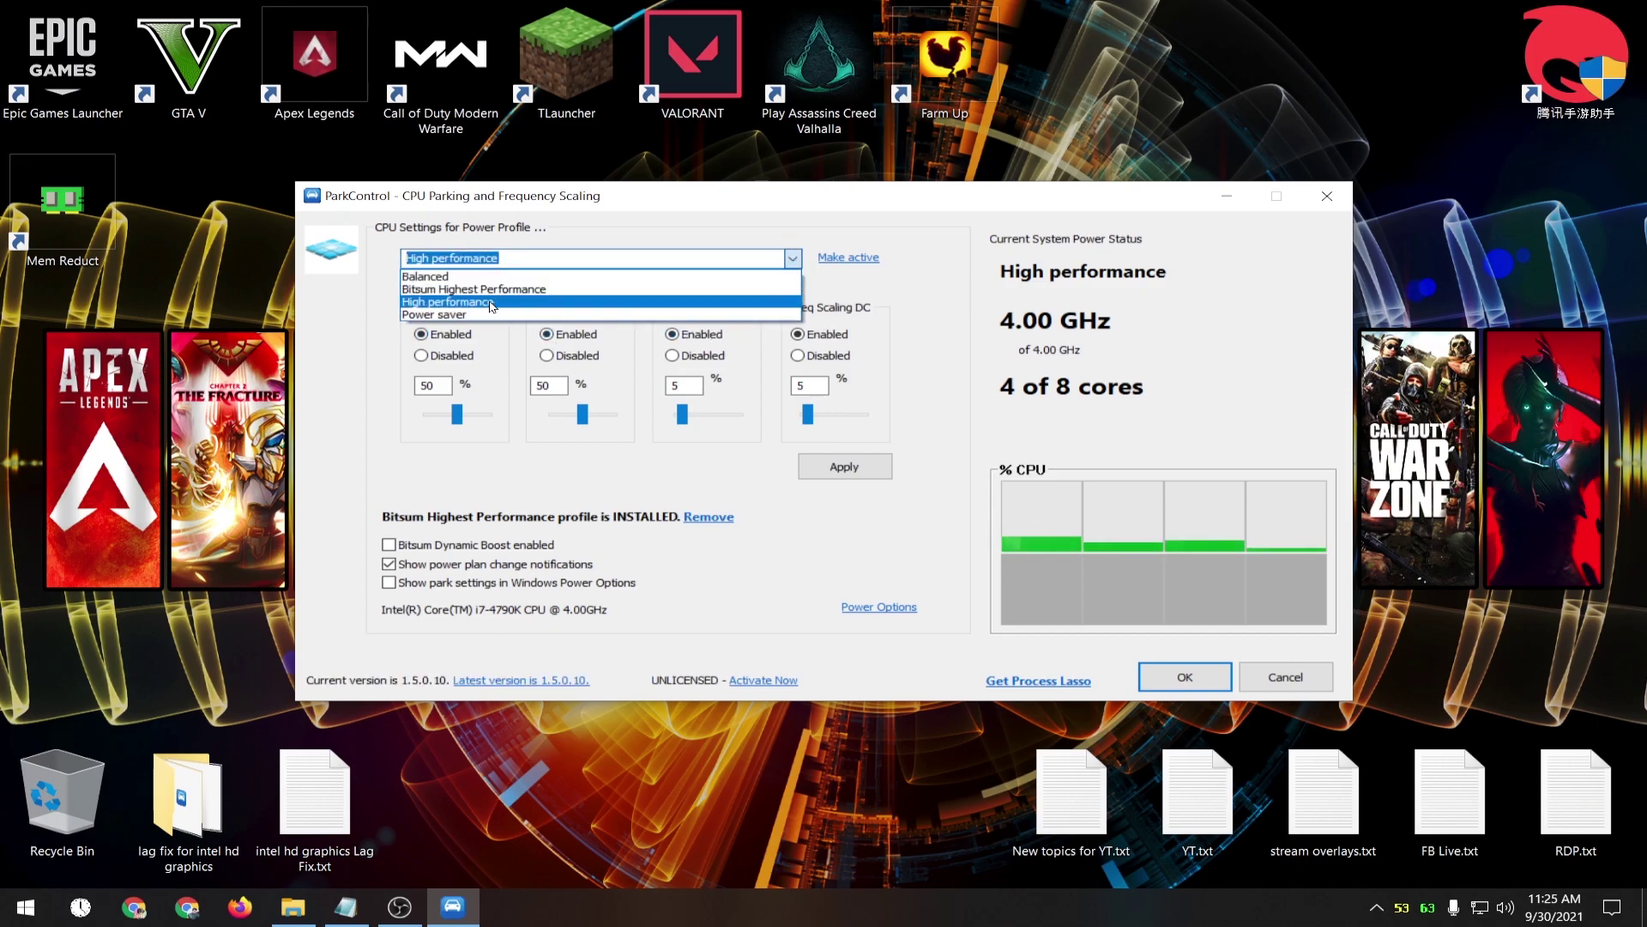
click(408, 423)
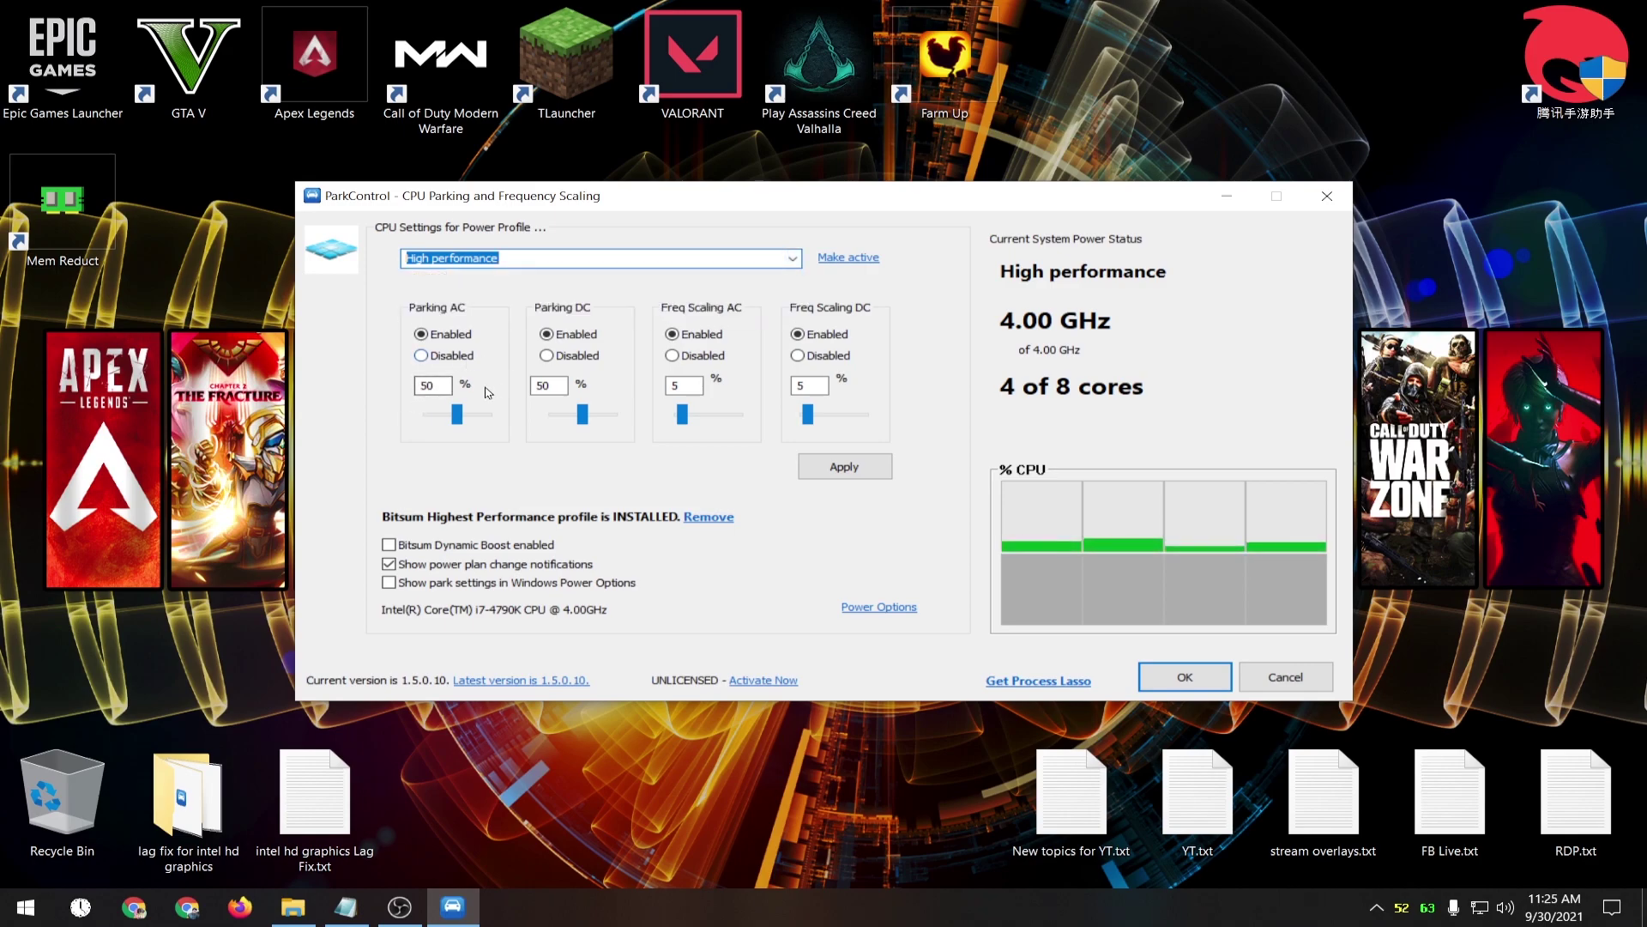
drag(458, 415, 863, 414)
click(822, 468)
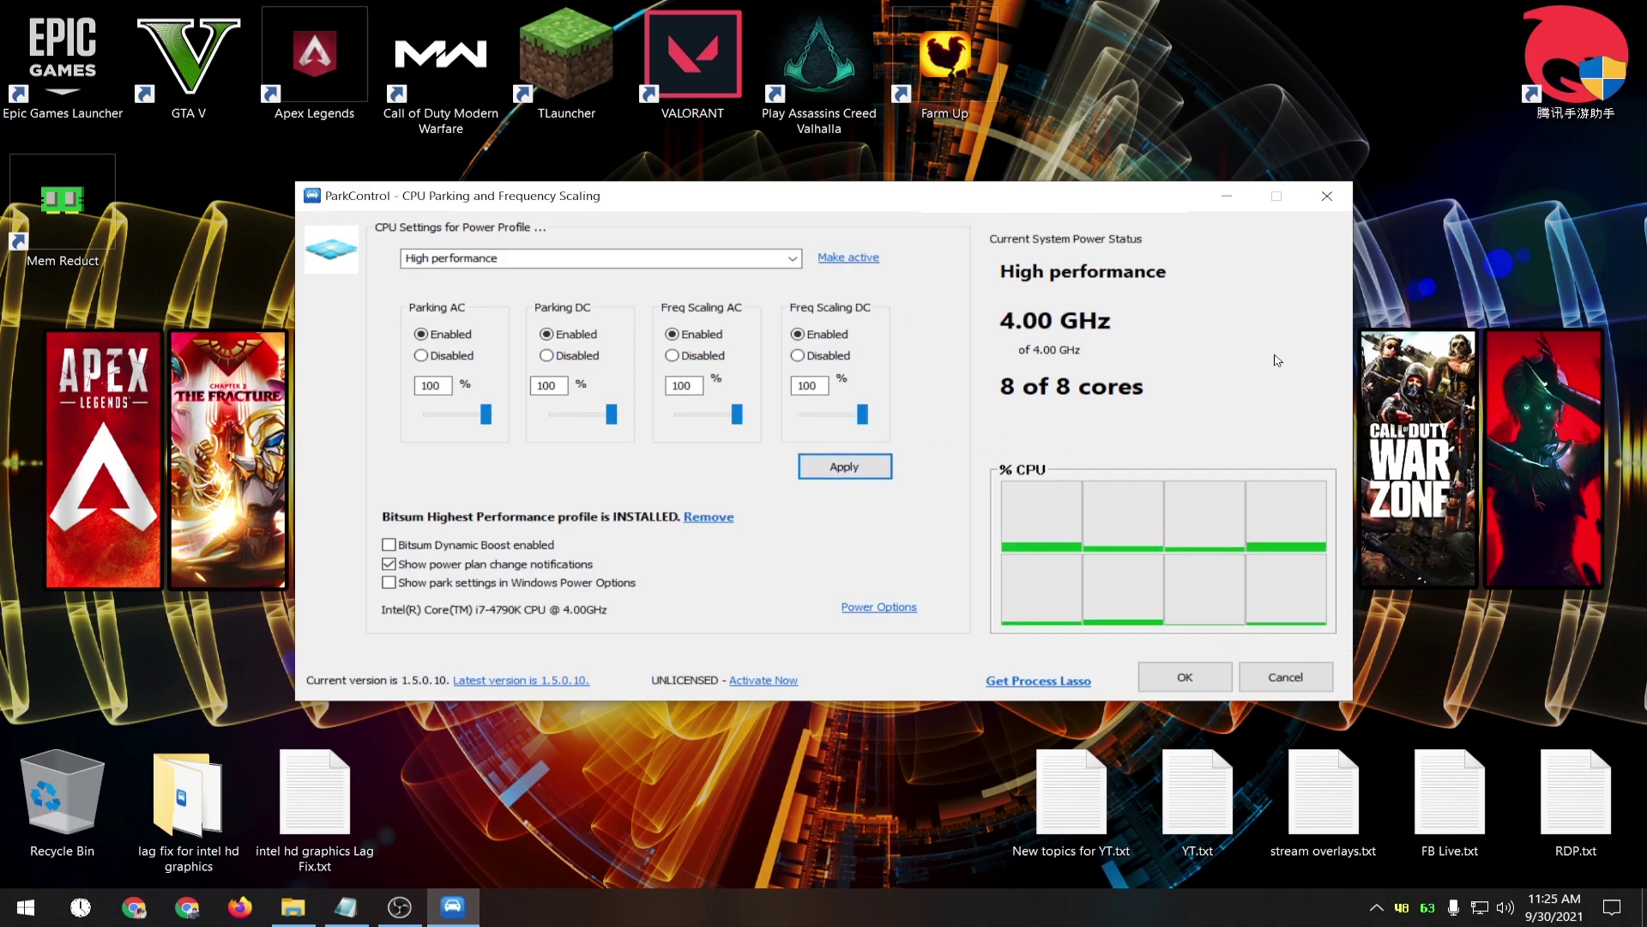
click(1186, 673)
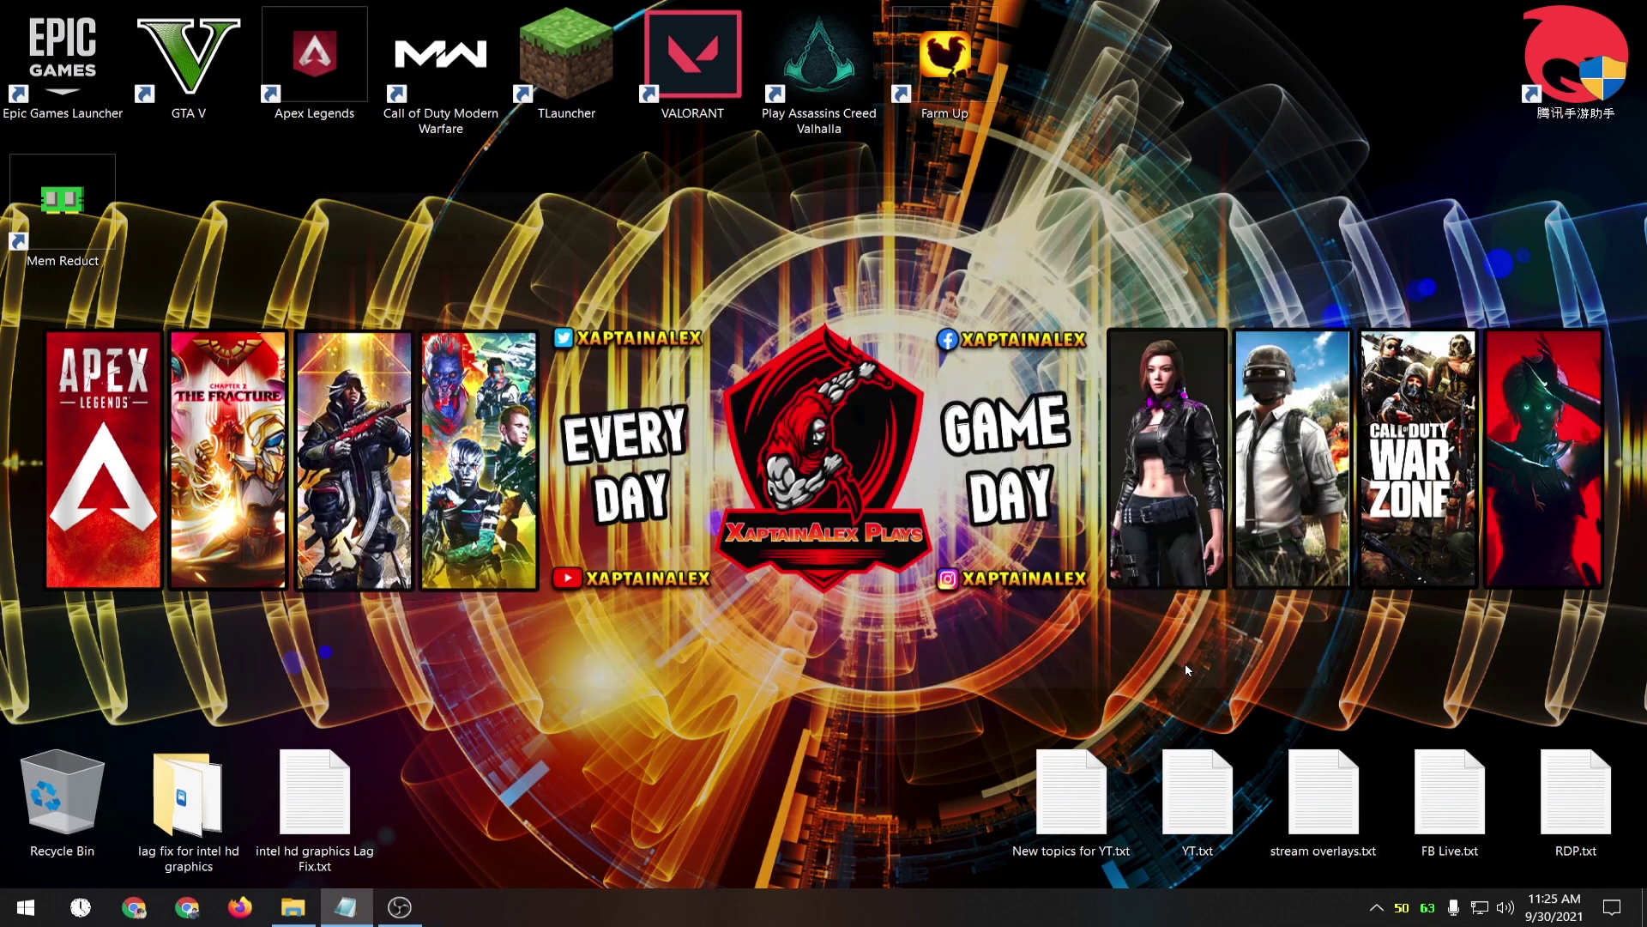
Run dxwebsetup.exe from the "lag fix for intel hd graphics" folder, accepting the agreement and leaving out the Bing Bar, and finish the DirectX setup.
double_click(206, 793)
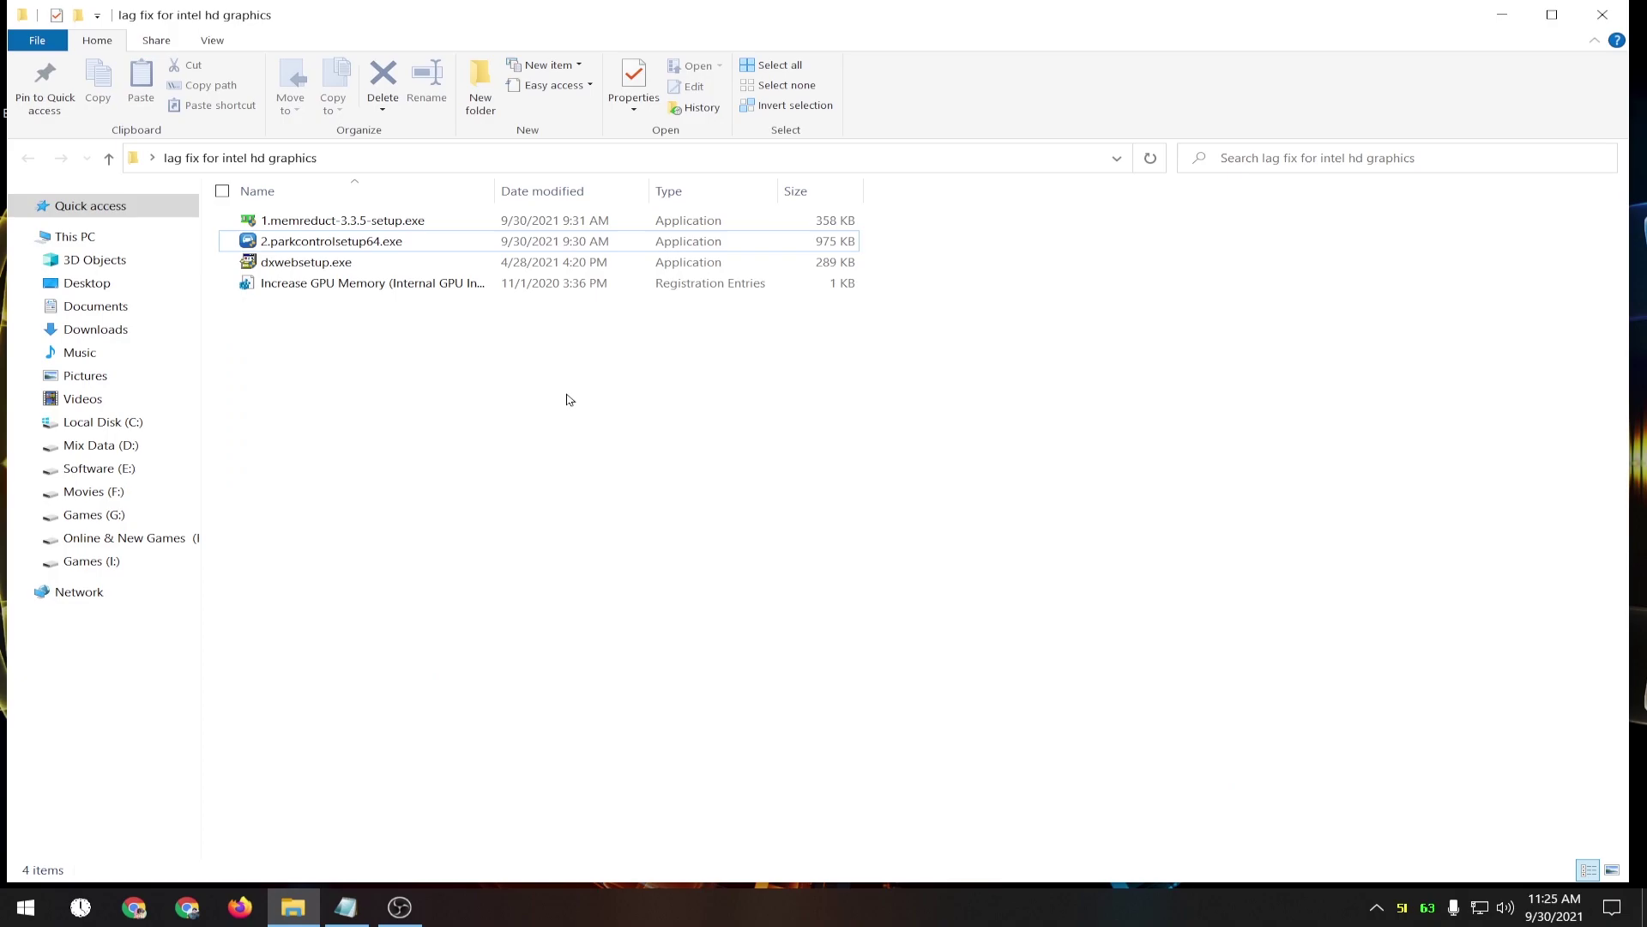
double_click(325, 263)
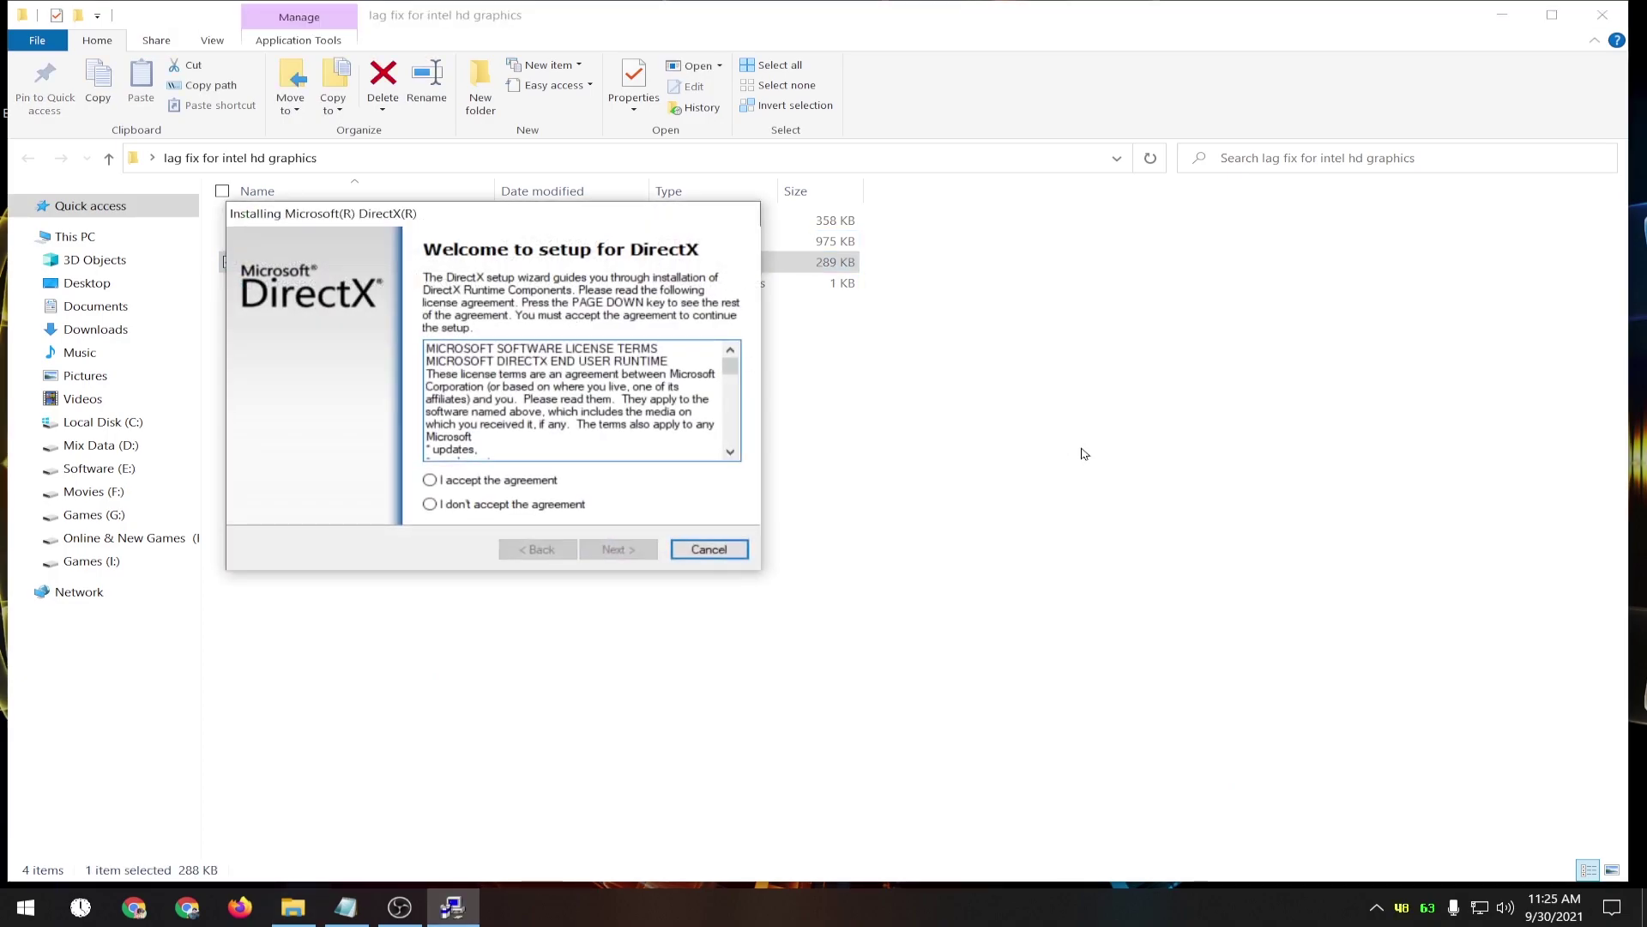
click(533, 482)
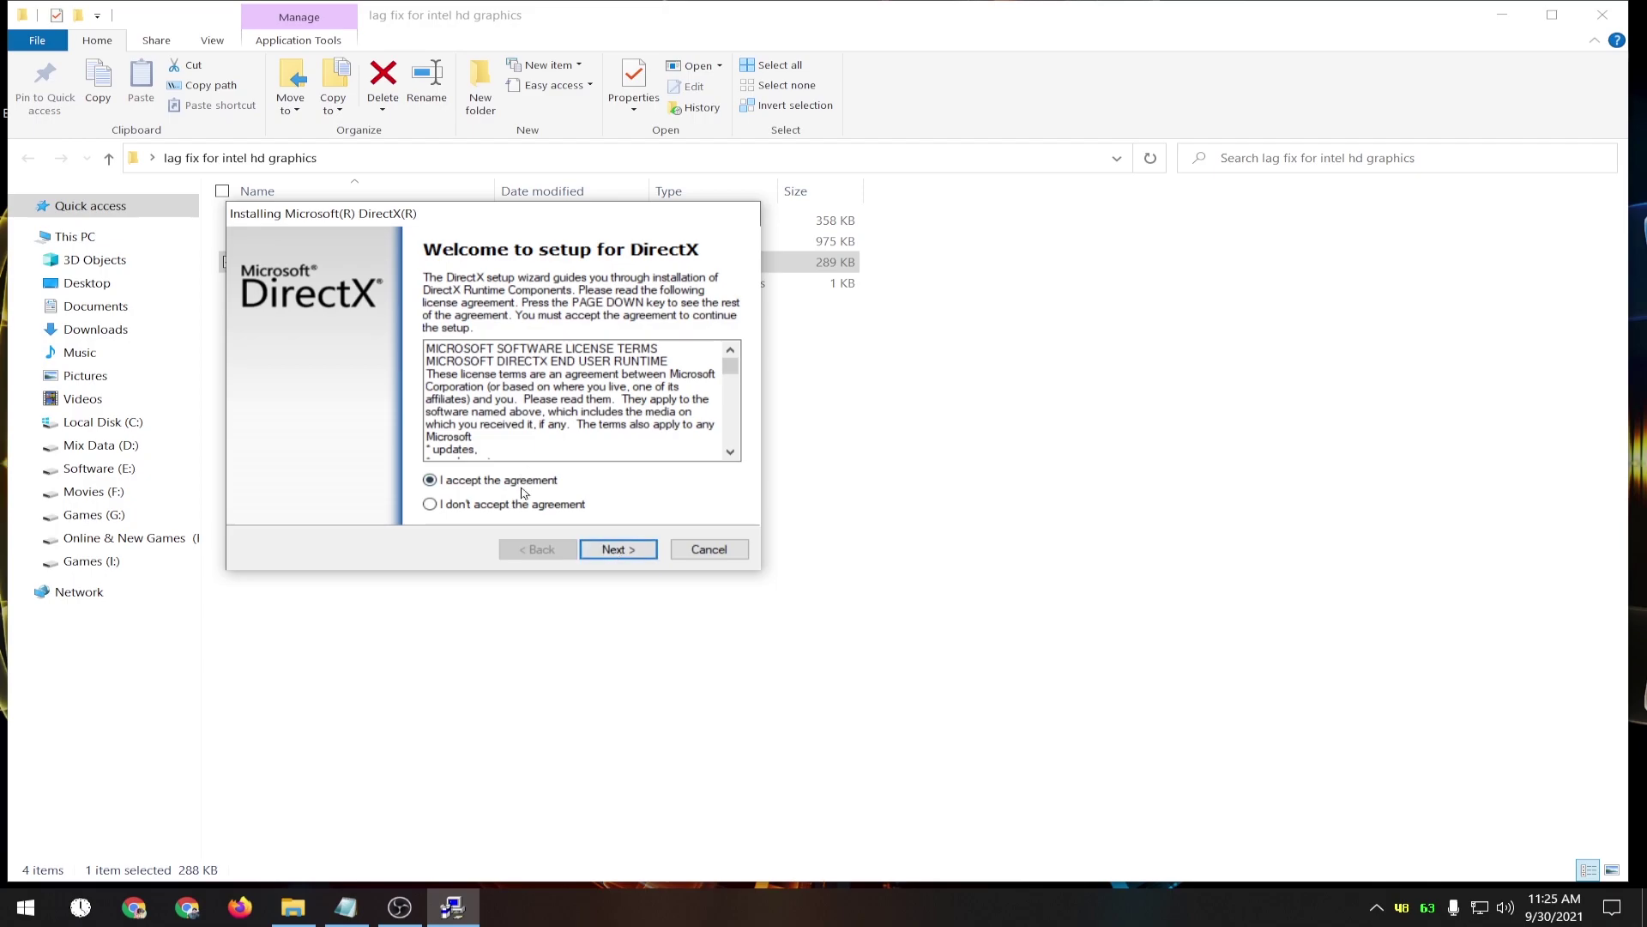
click(644, 553)
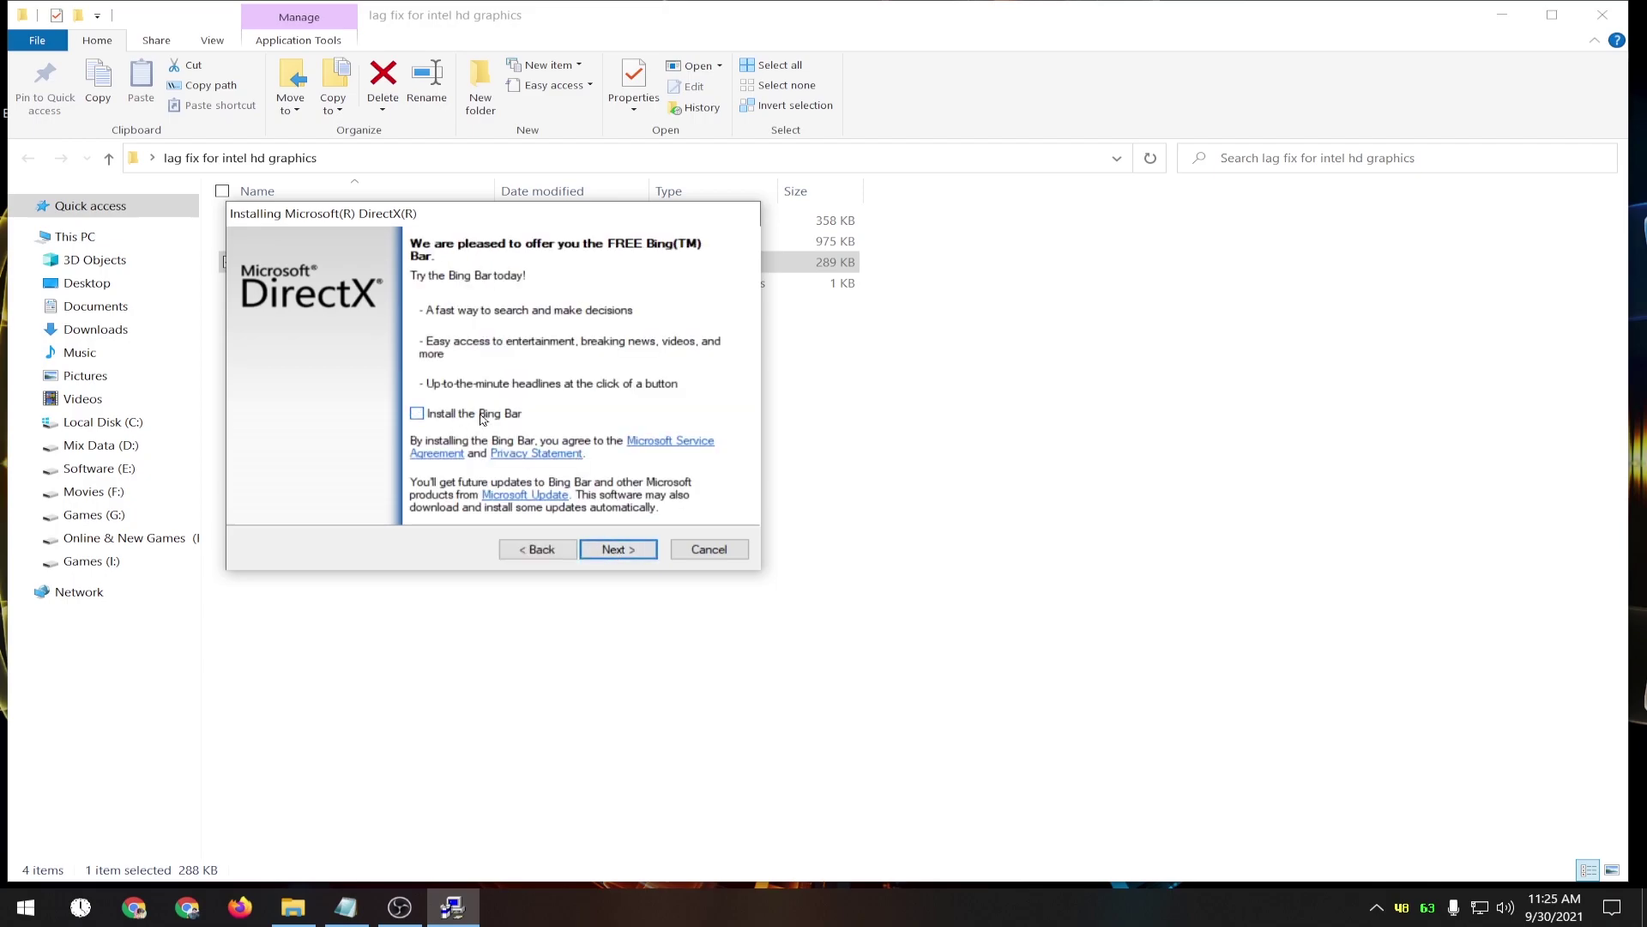
click(633, 551)
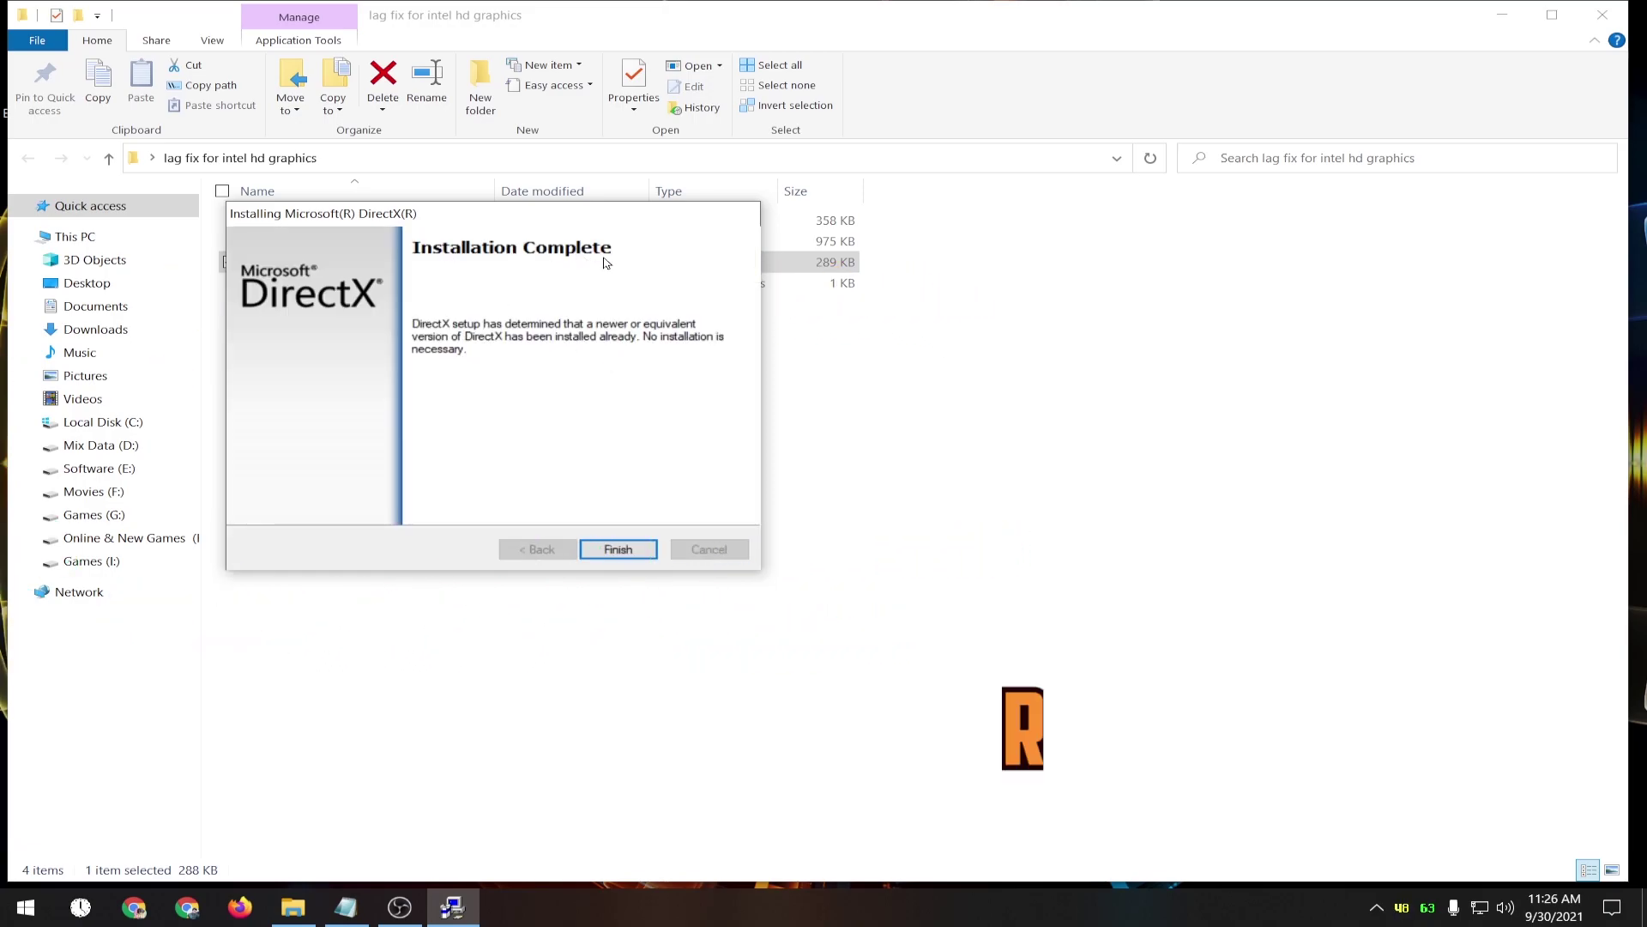
click(632, 547)
click(457, 407)
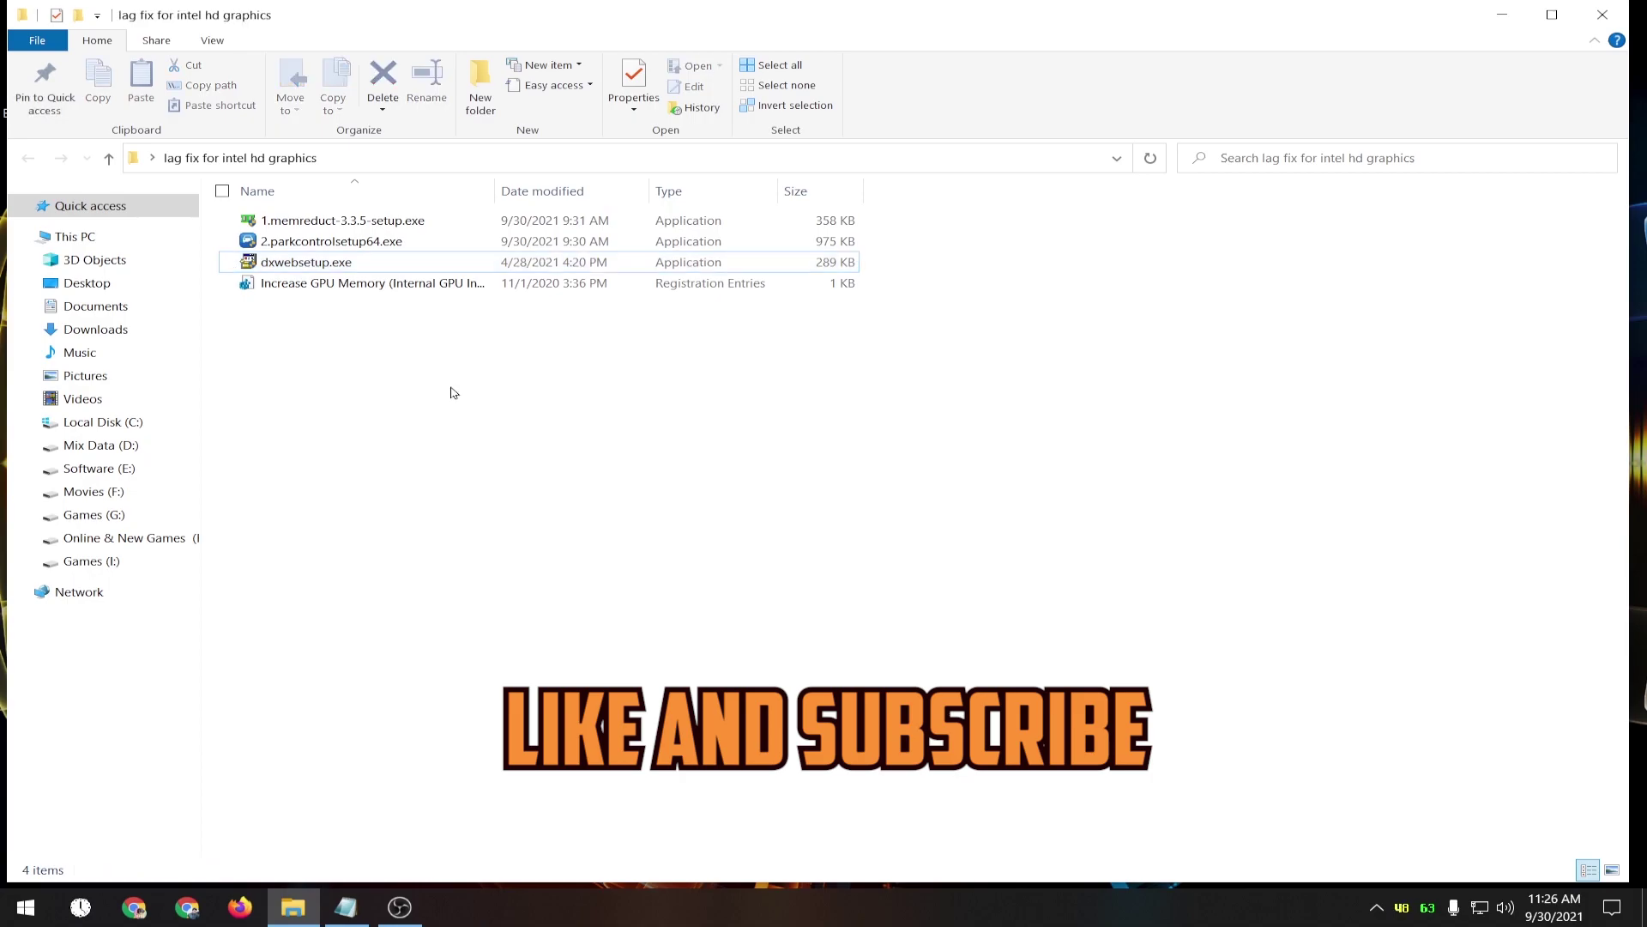
Widen the folder's Name column, then examine the dedicated memory of GPU 0, Intel HD Graphics 4600, in Task Manager and close it.
drag(499, 185, 731, 184)
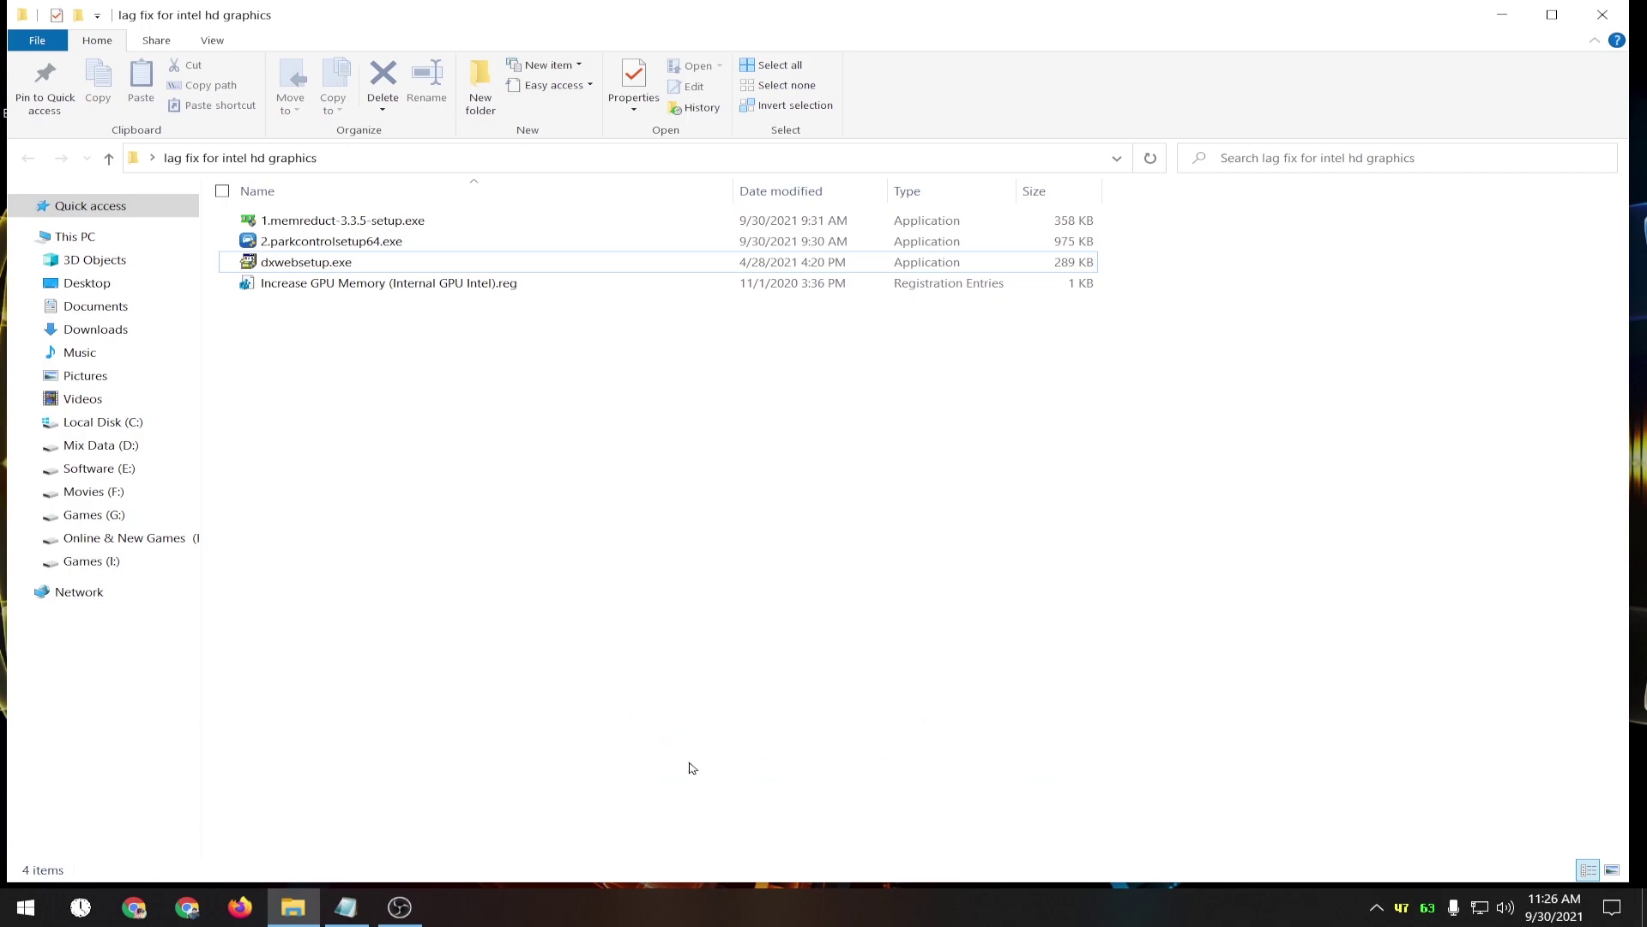
right_click(631, 920)
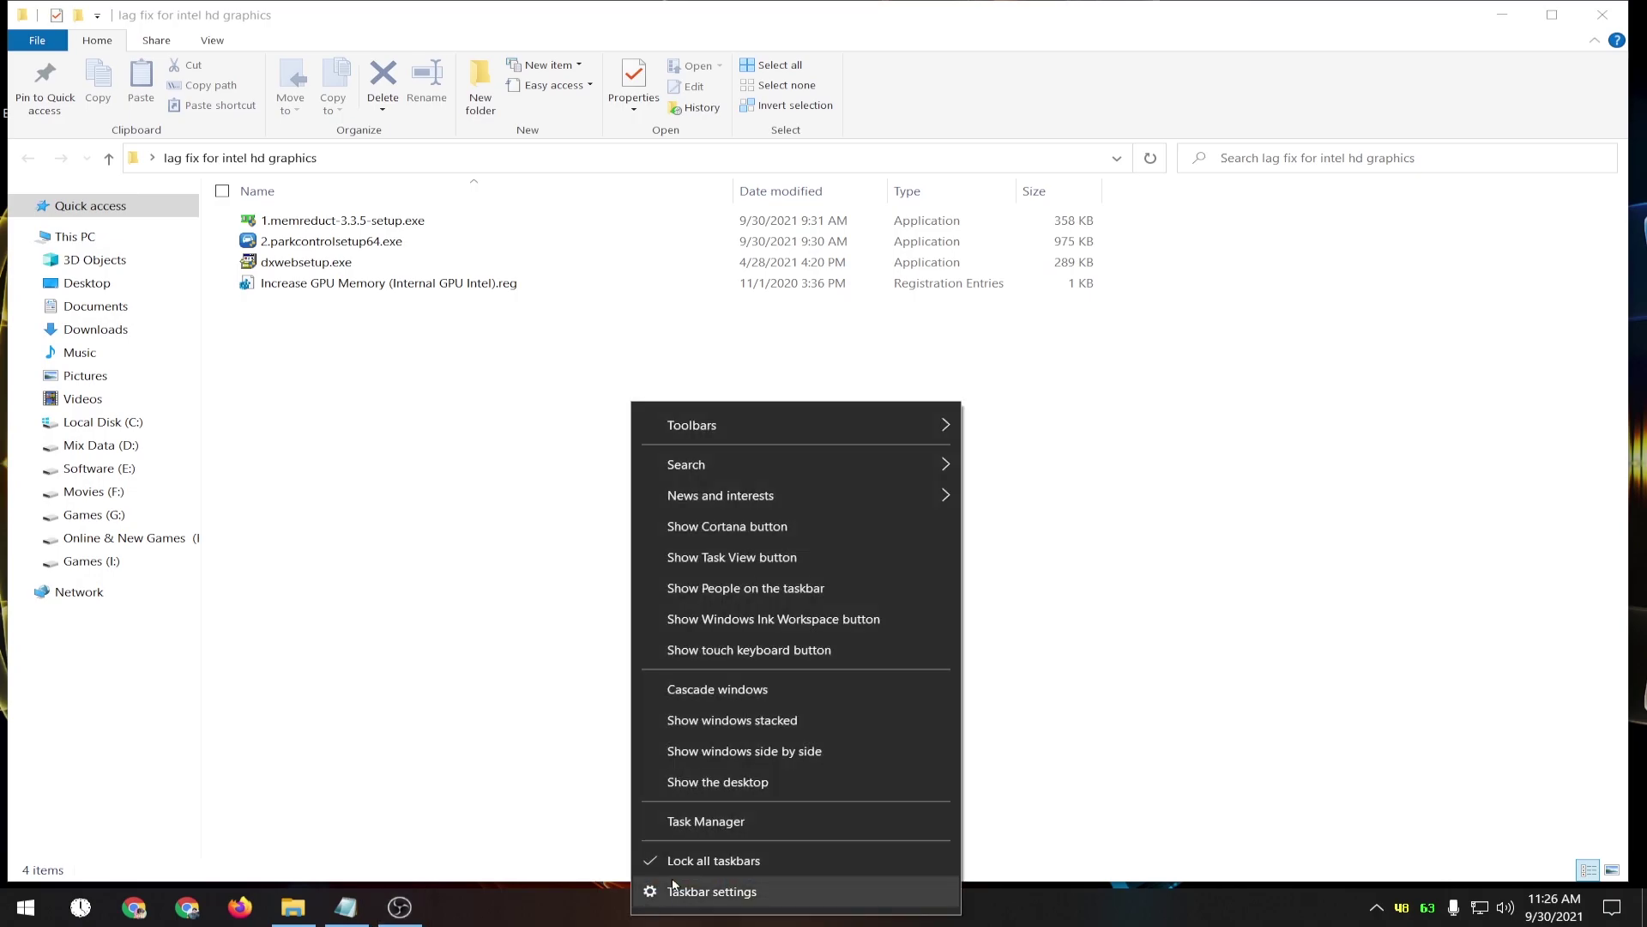
click(719, 819)
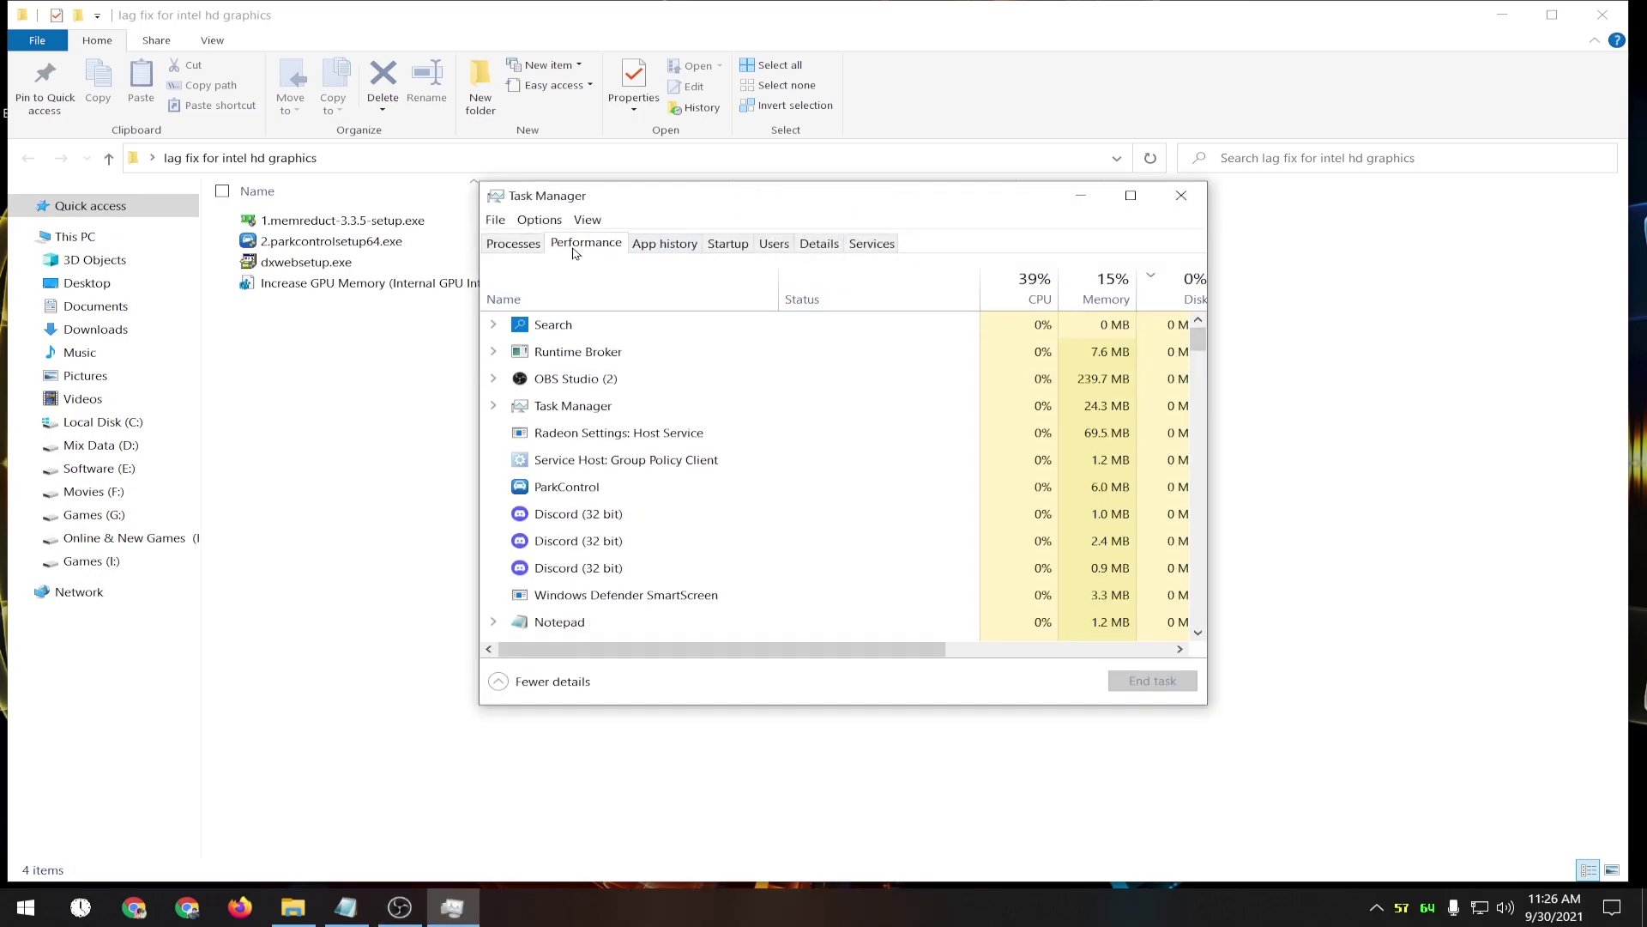
click(586, 243)
scroll(820, 494, down, 3)
scroll(819, 494, down, 1)
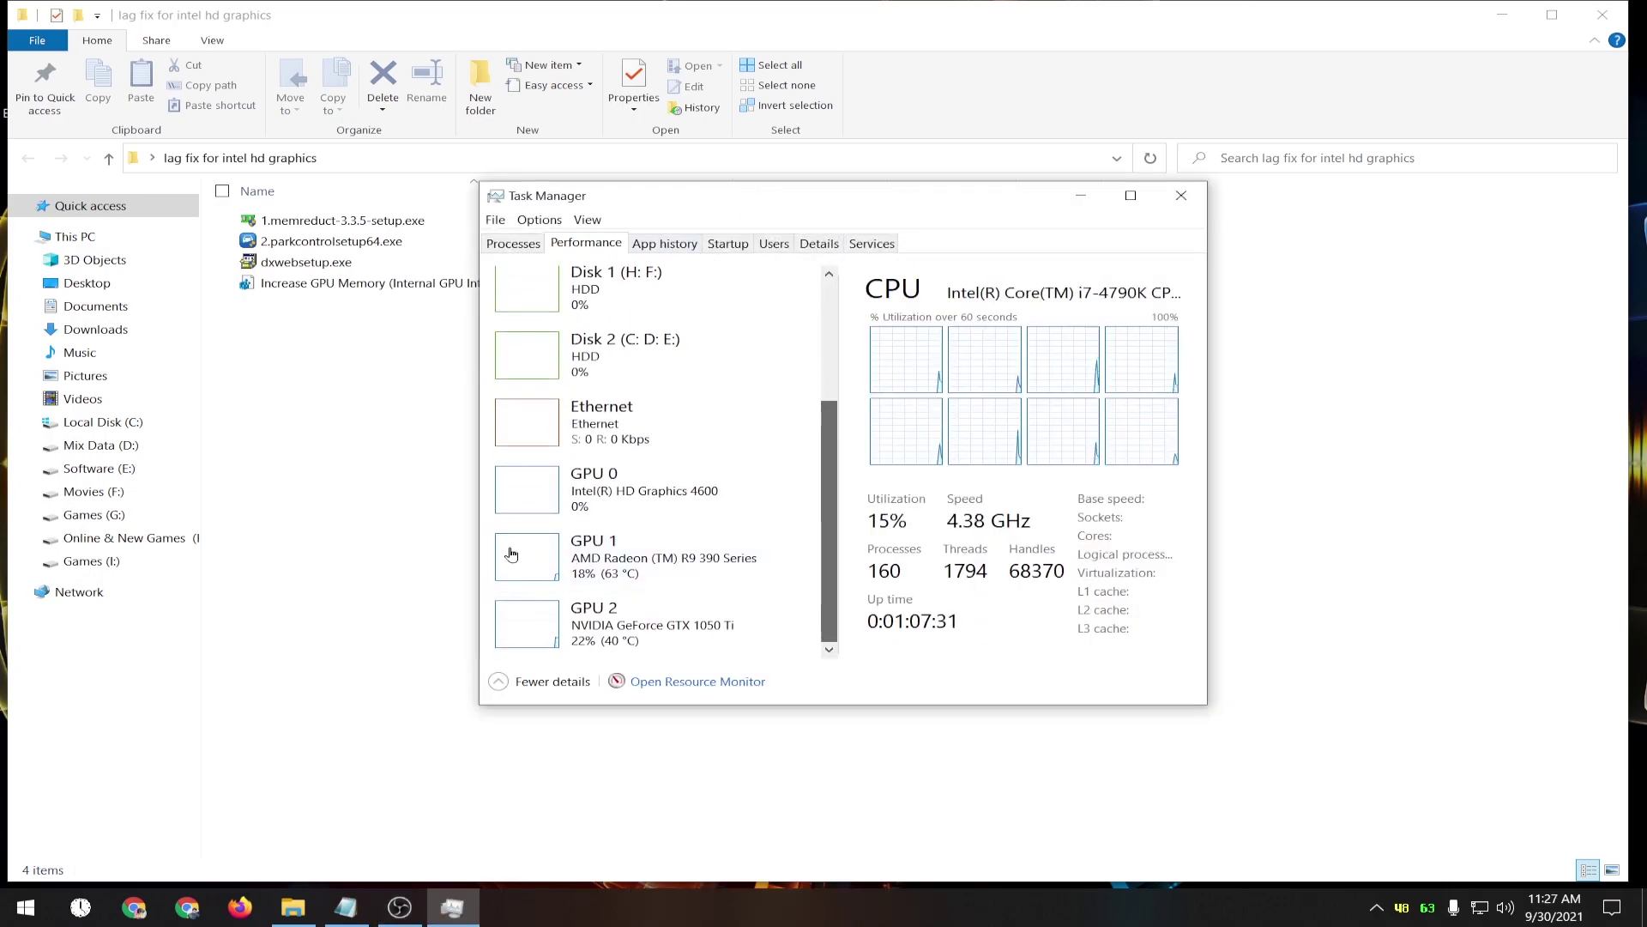
click(739, 503)
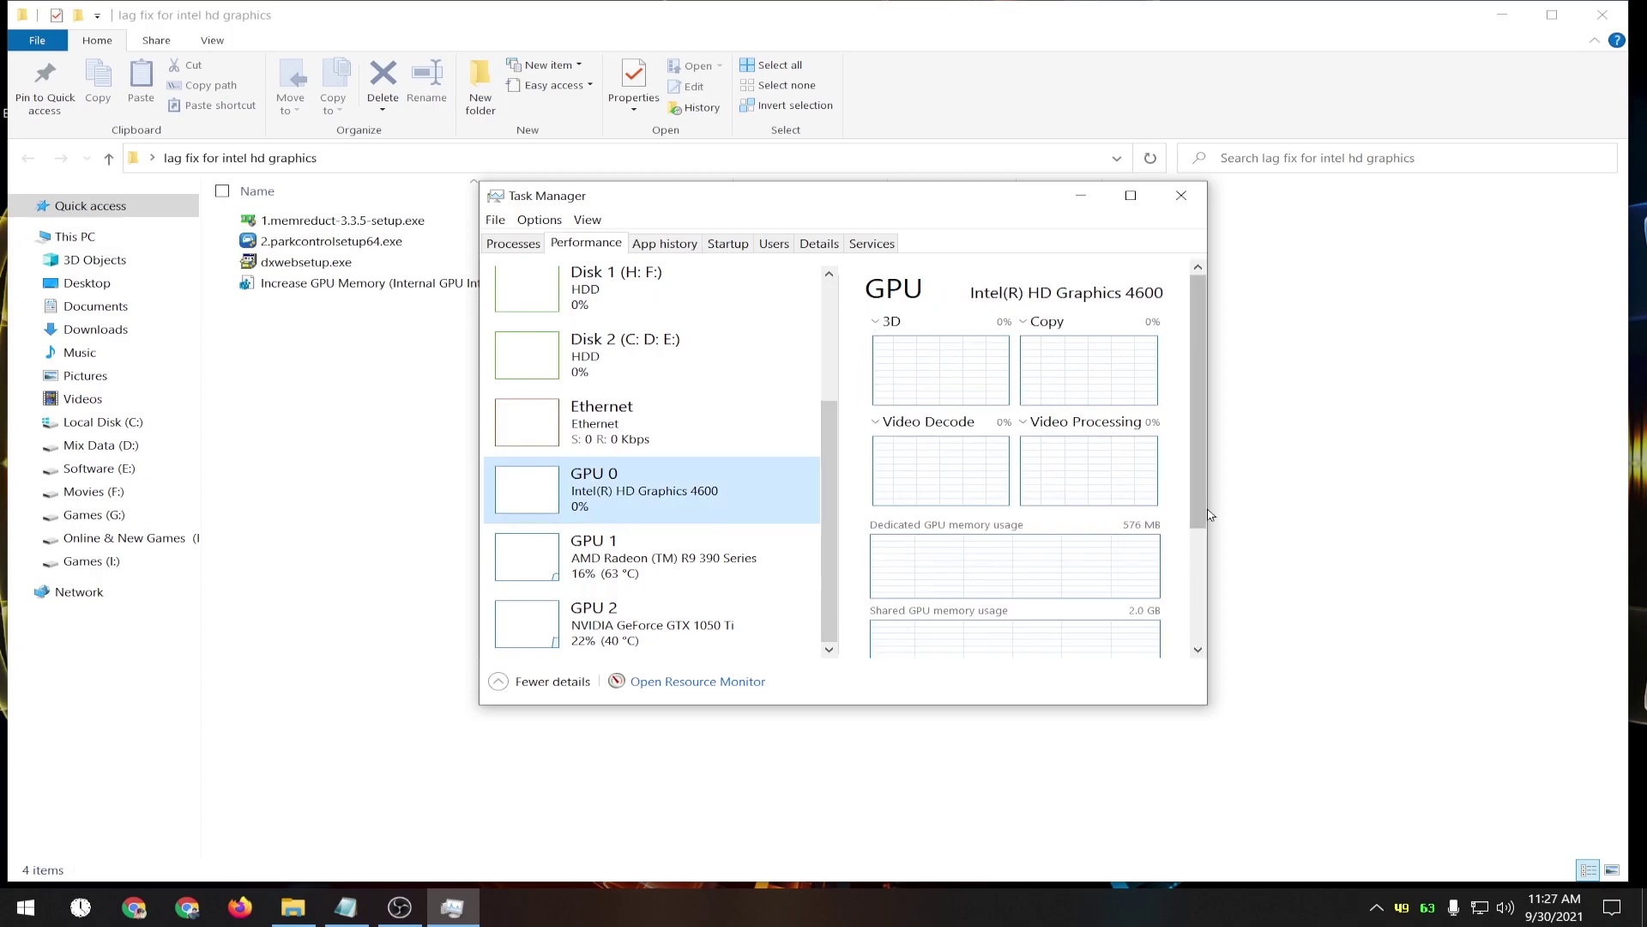
drag(1209, 370, 1444, 380)
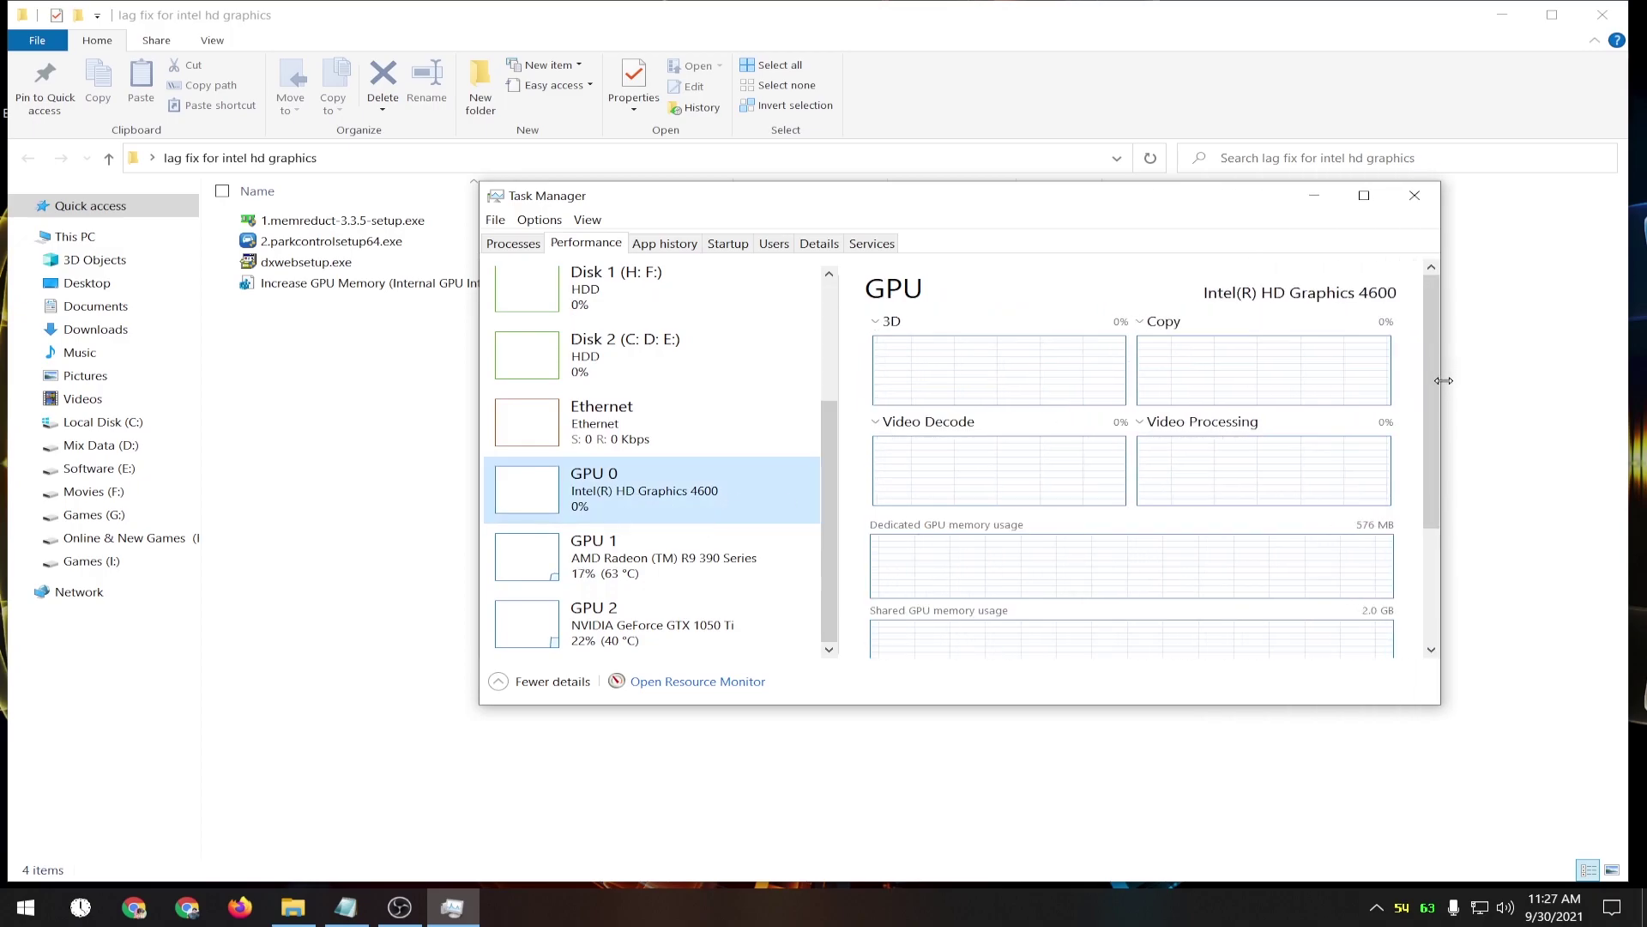
scroll(1426, 429, down, 3)
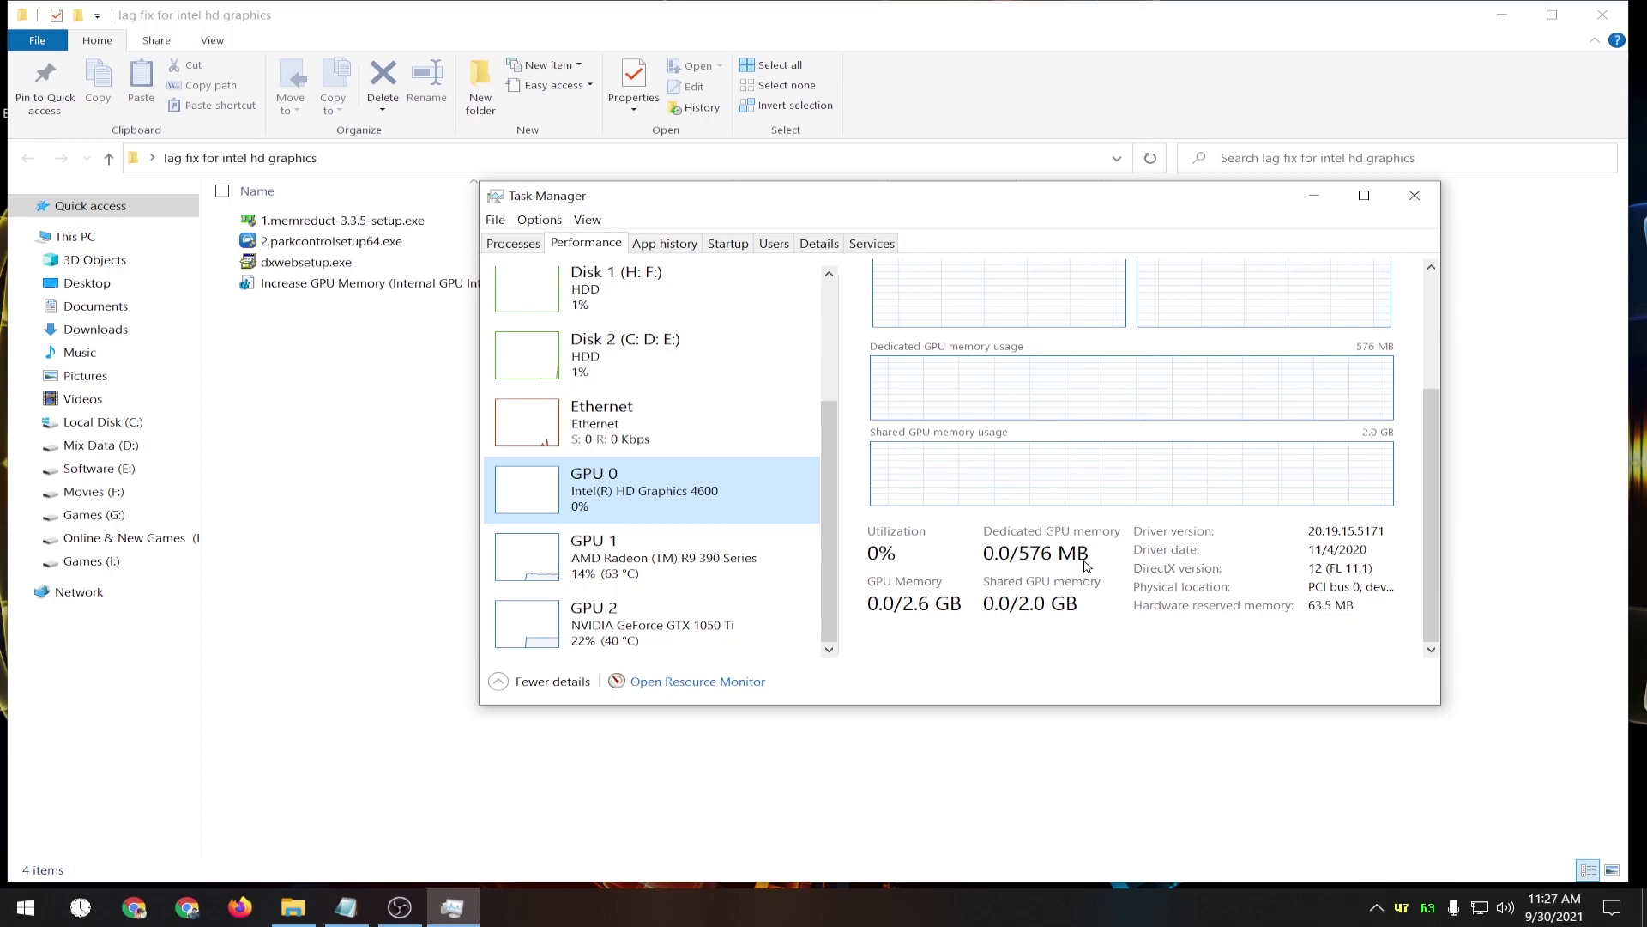
drag(647, 208, 593, 197)
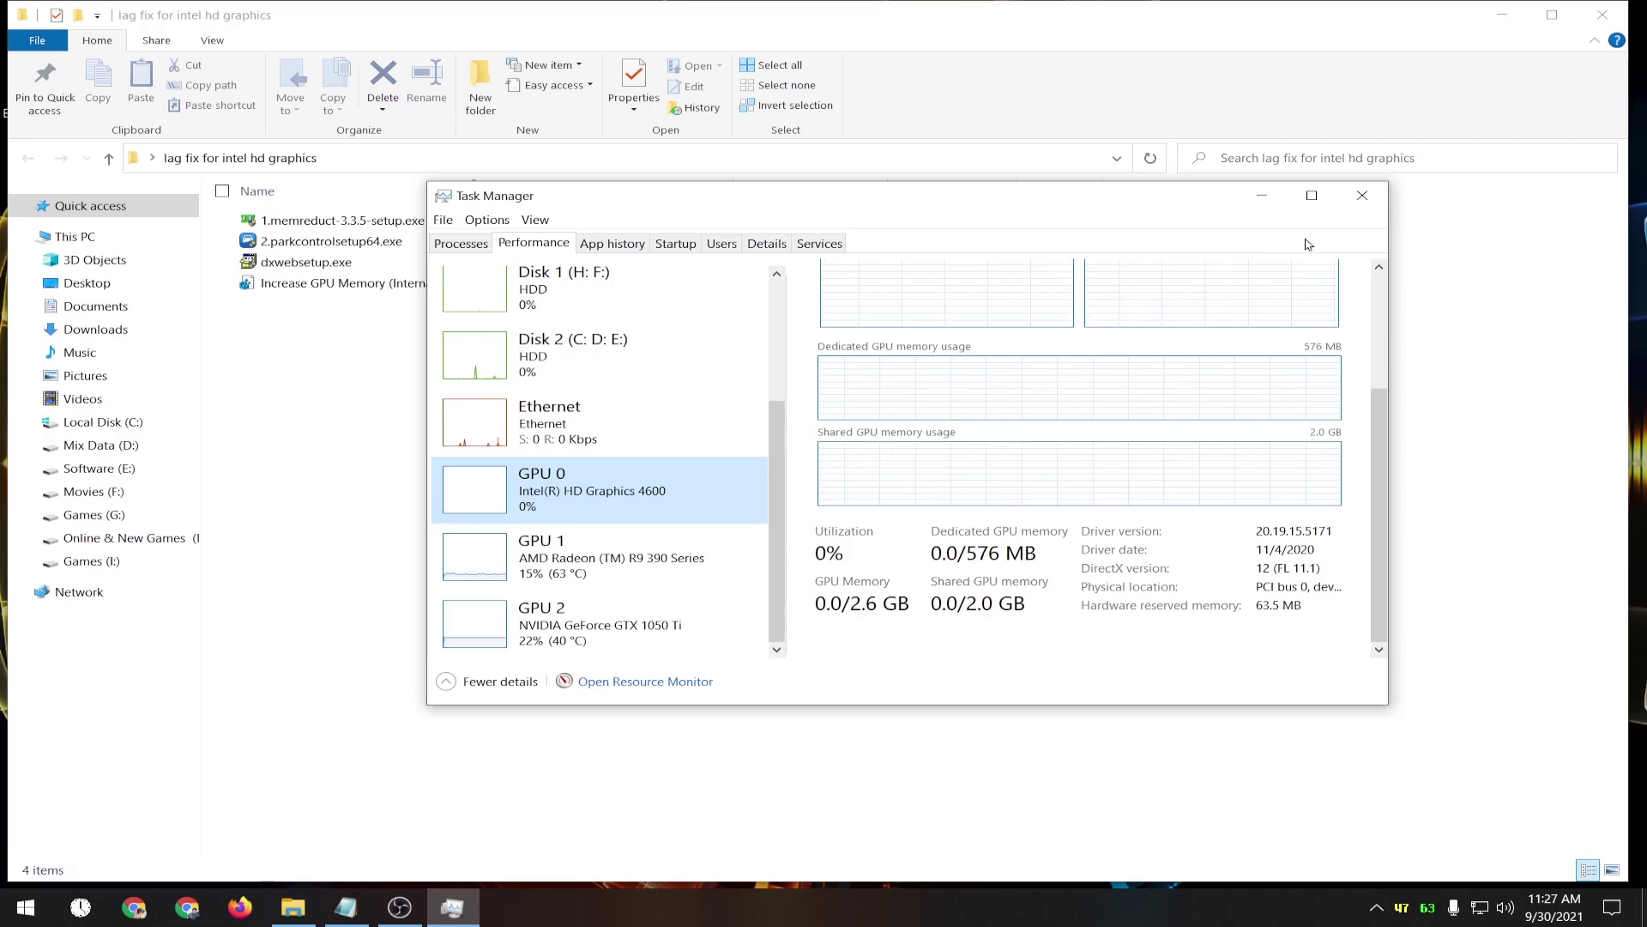
click(1360, 196)
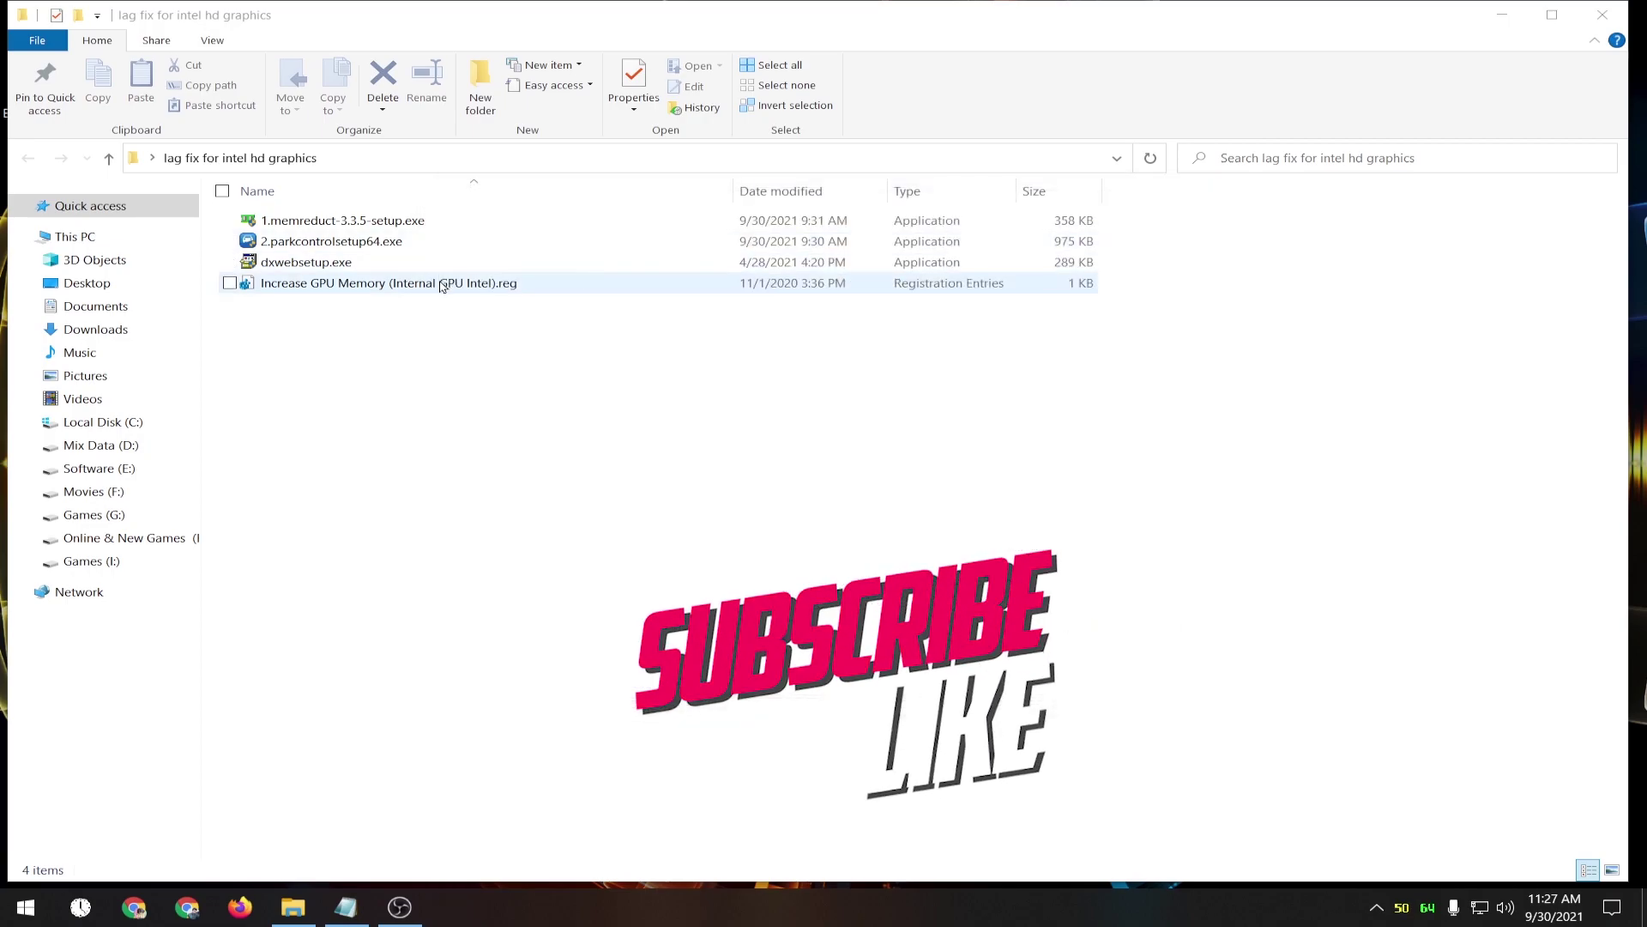
Merge "Increase GPU Memory (Internal GPU Intel).reg" into the registry and confirm the change.
click(397, 291)
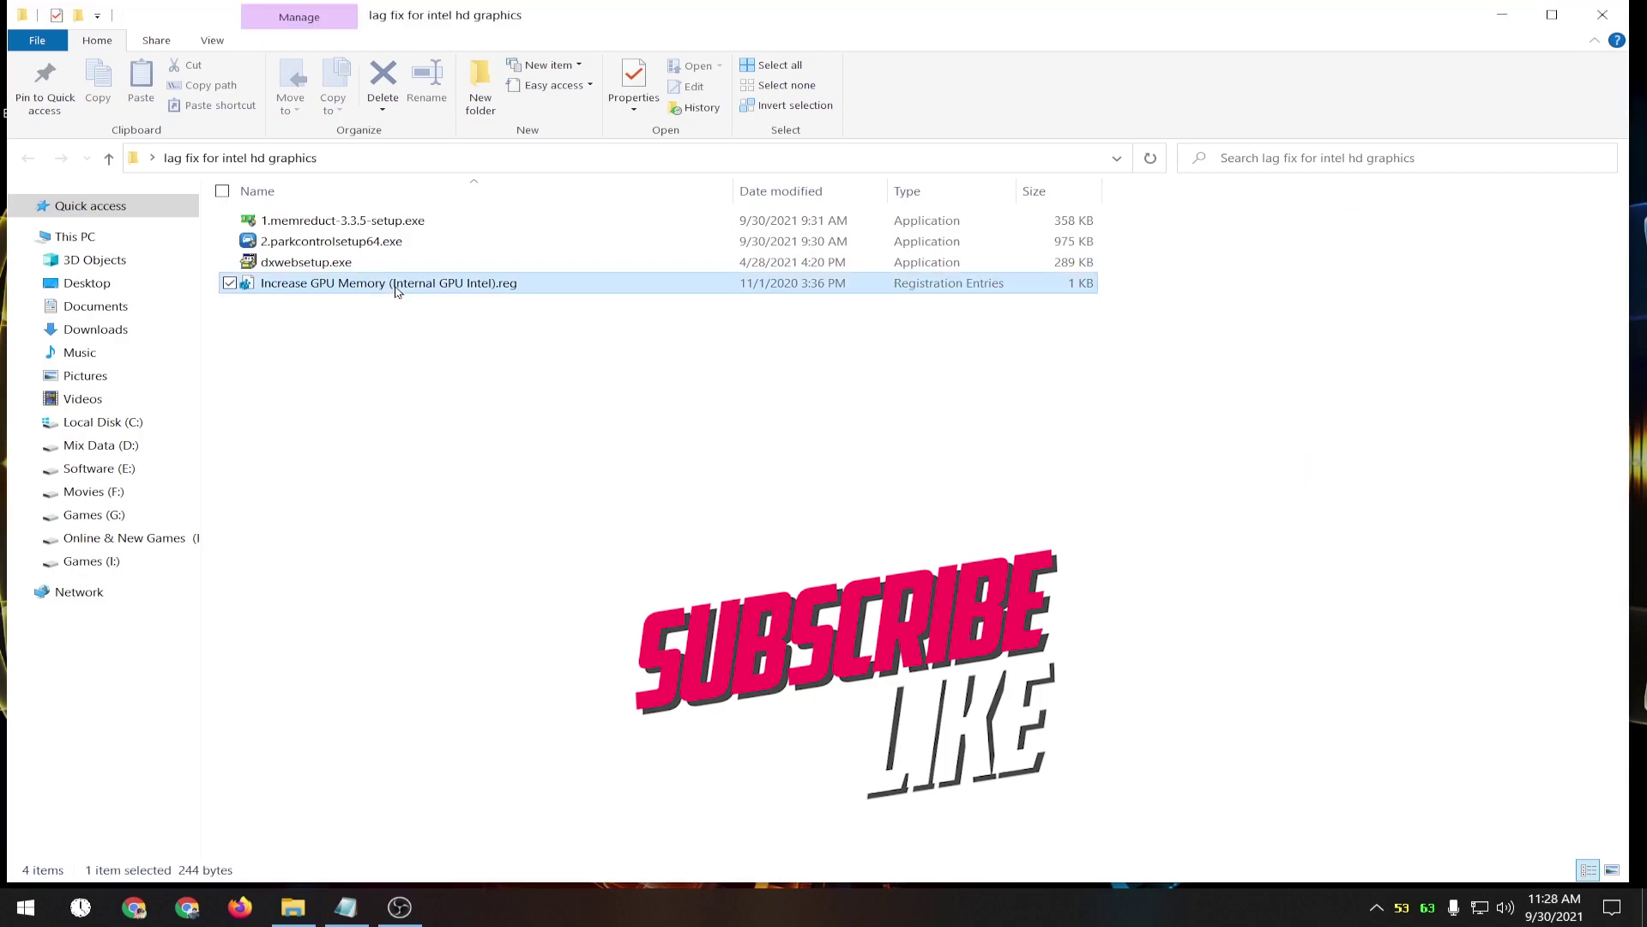
right_click(403, 290)
click(502, 300)
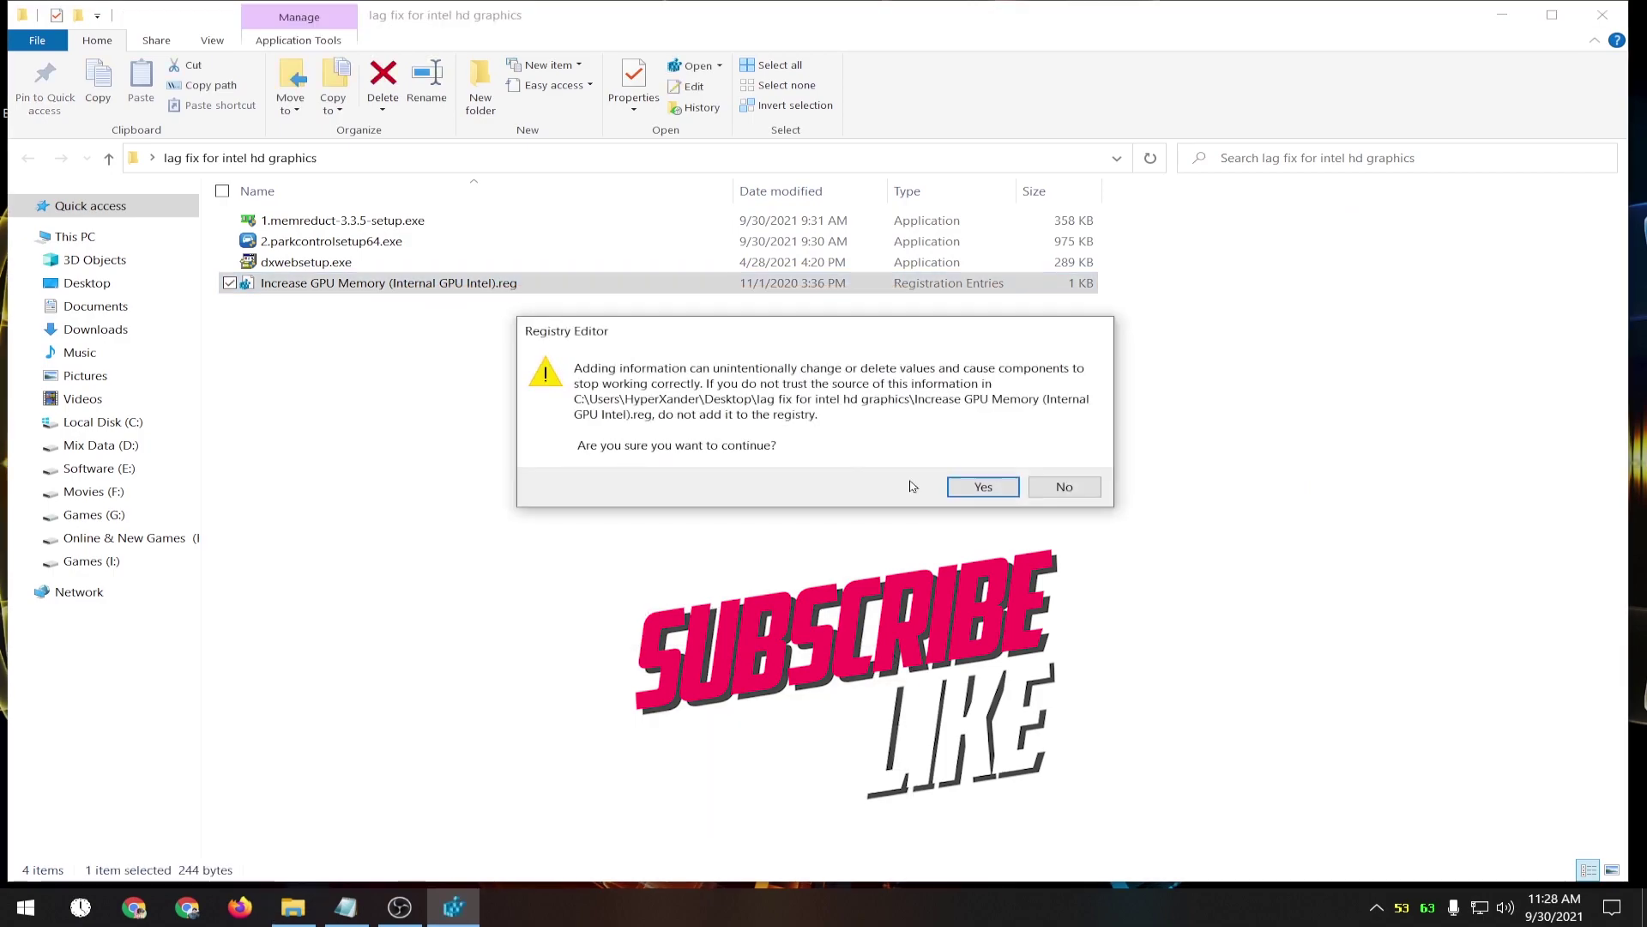
click(983, 486)
click(1057, 470)
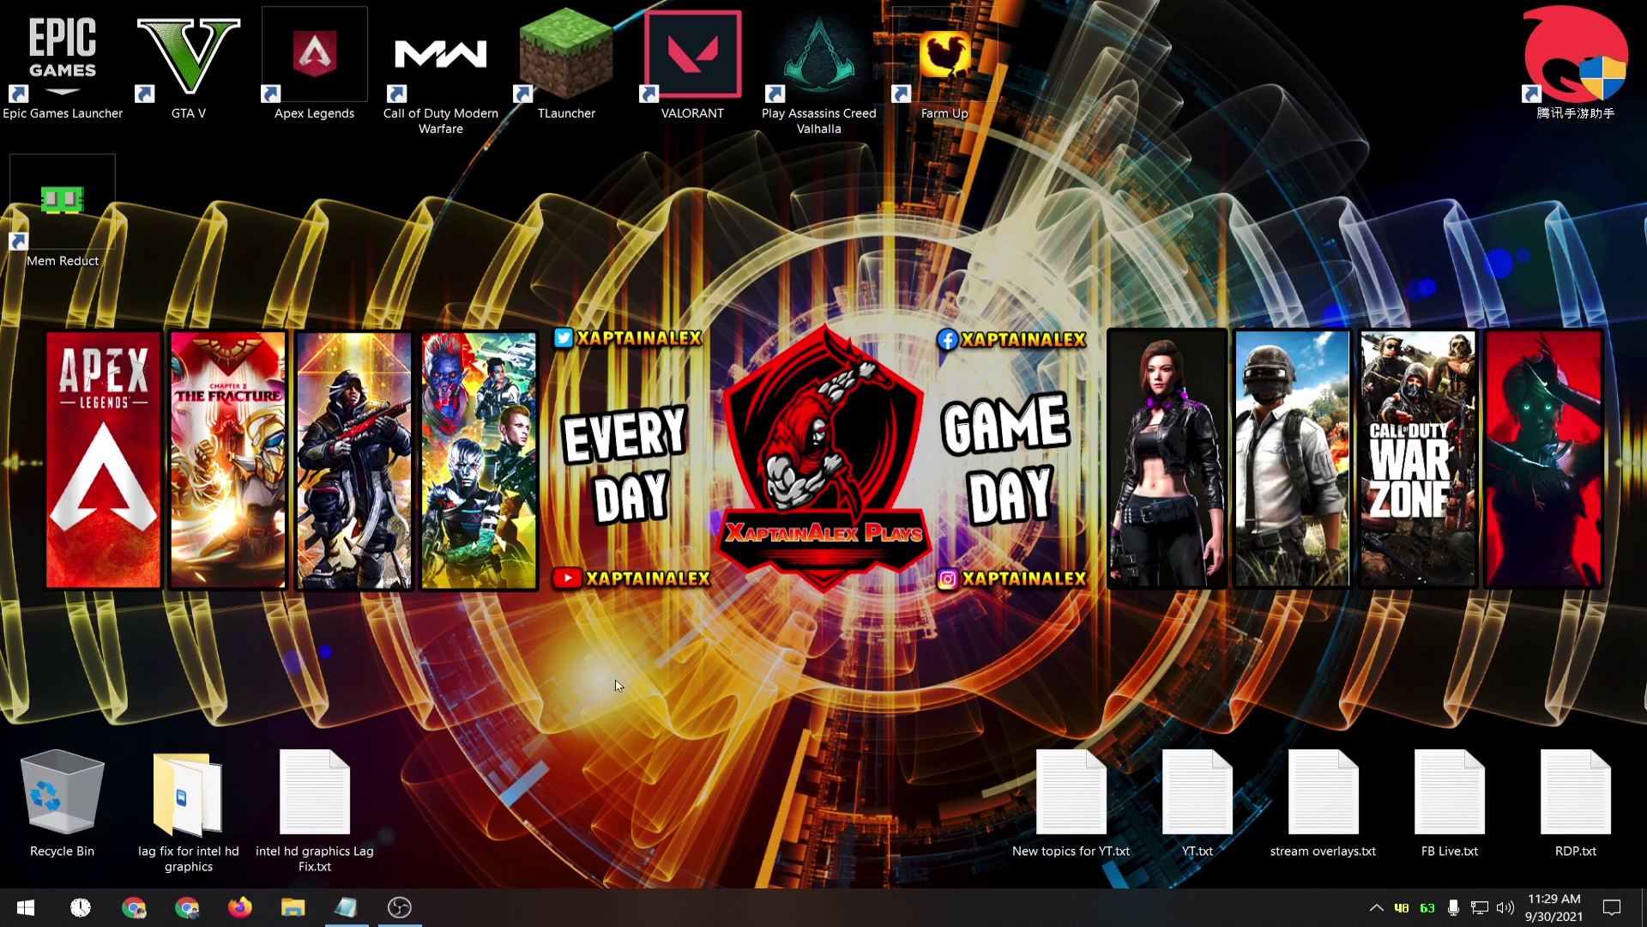
Switch to Firefox, search for "download intel", and open Intel's "Download Intel Drivers and Software" page.
click(236, 905)
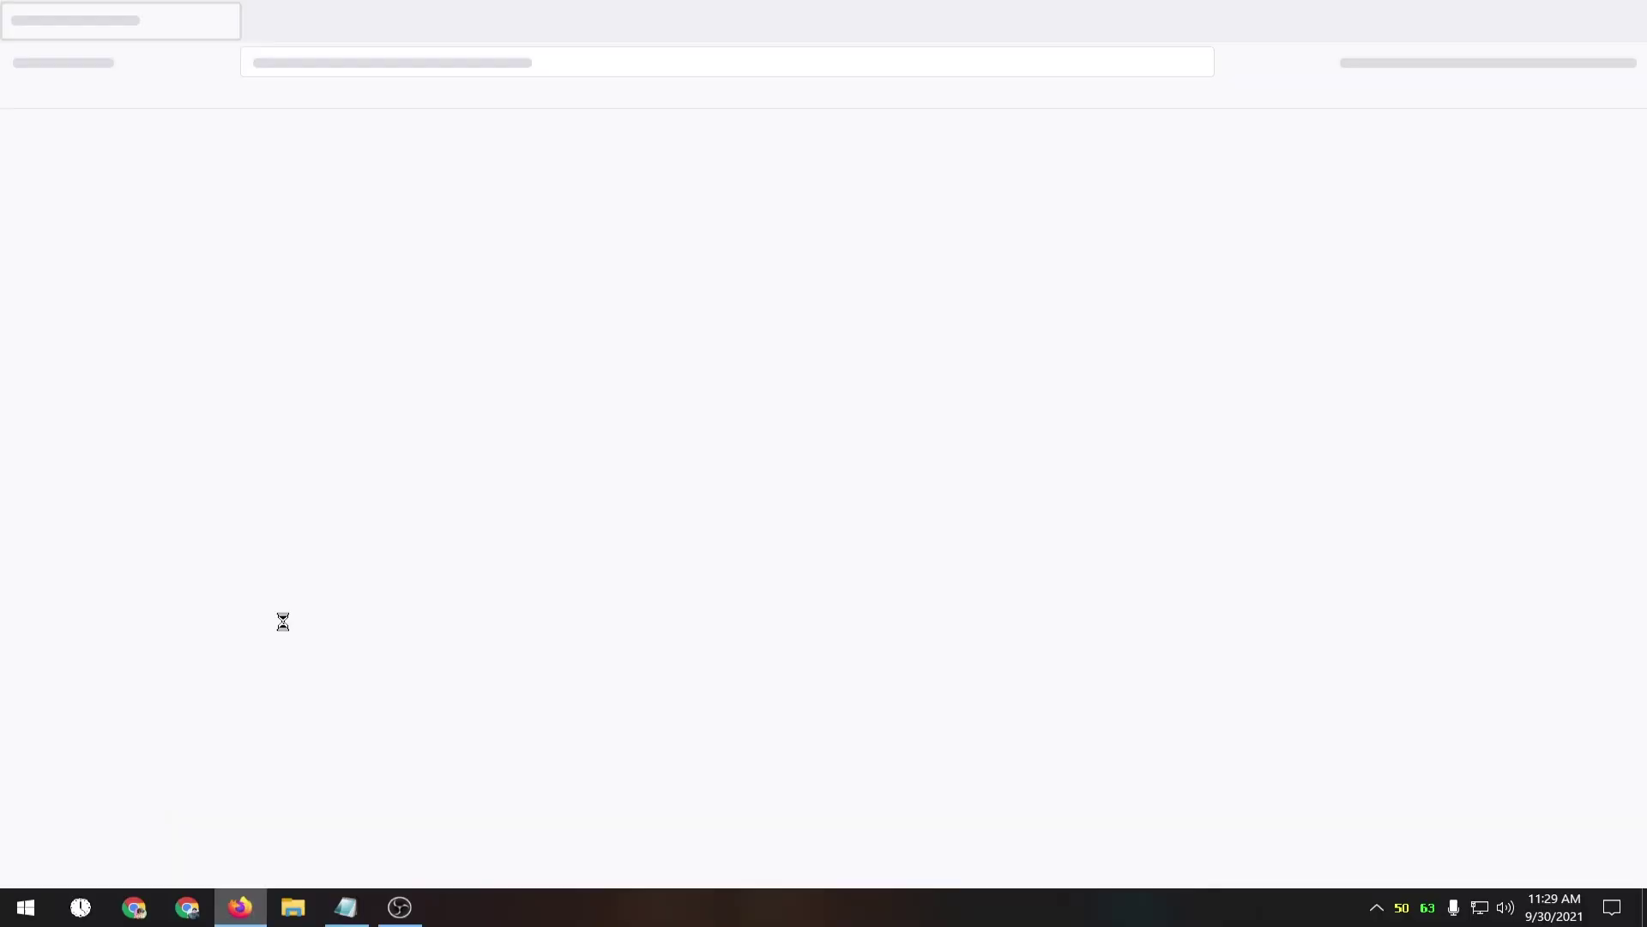
click(558, 63)
text(download i)
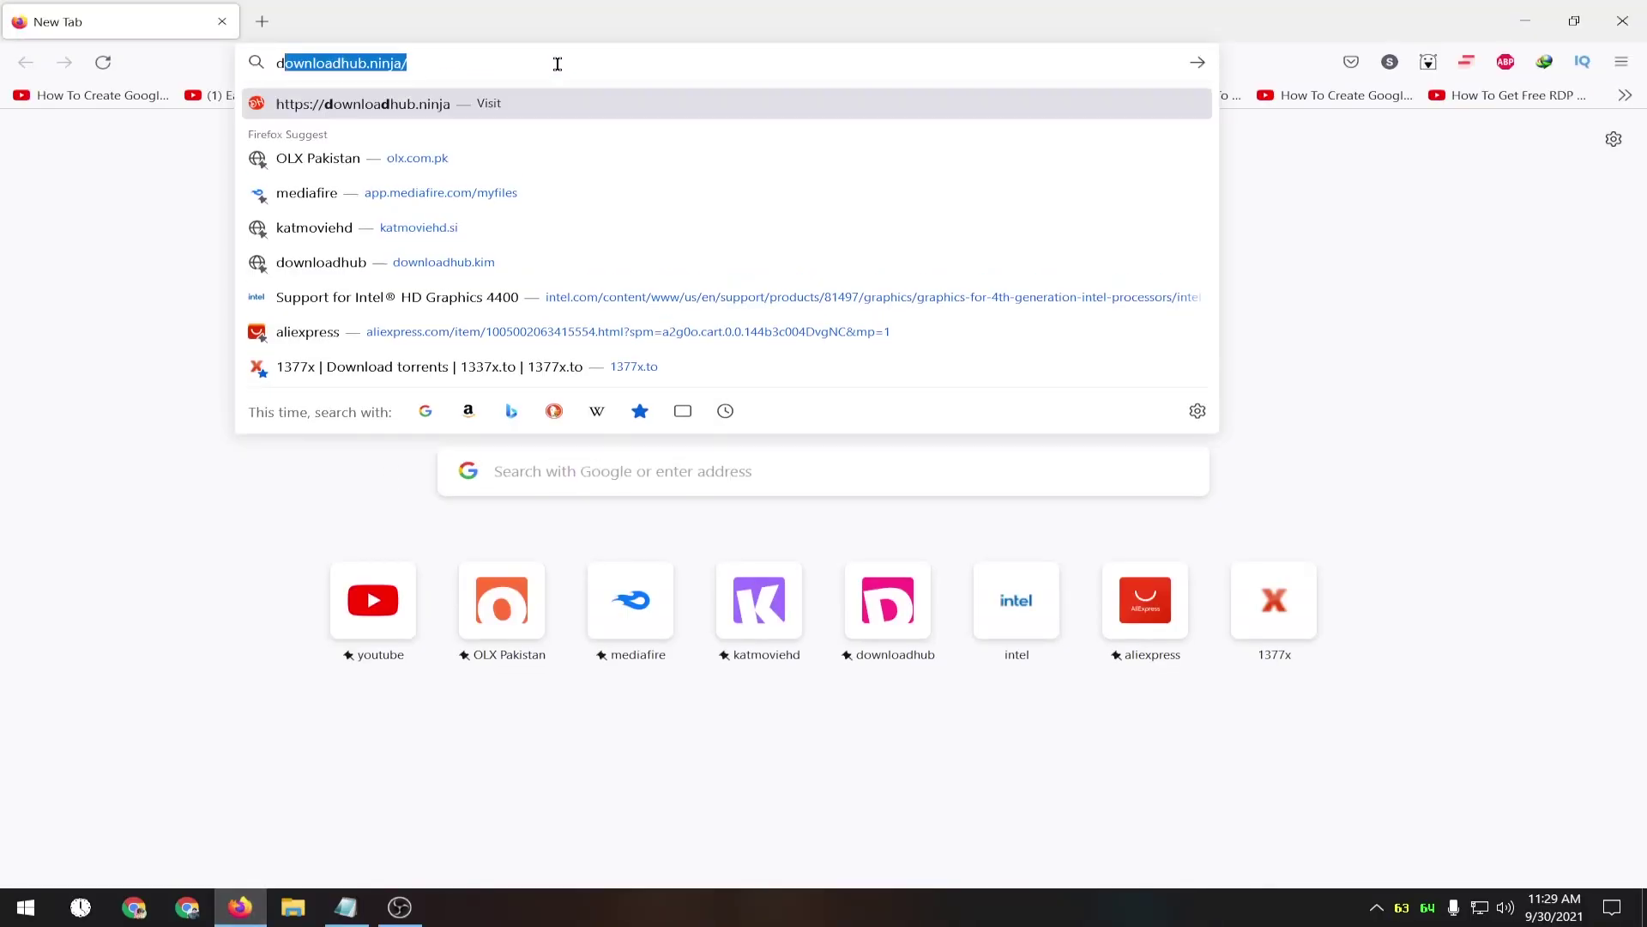
text(ntel)
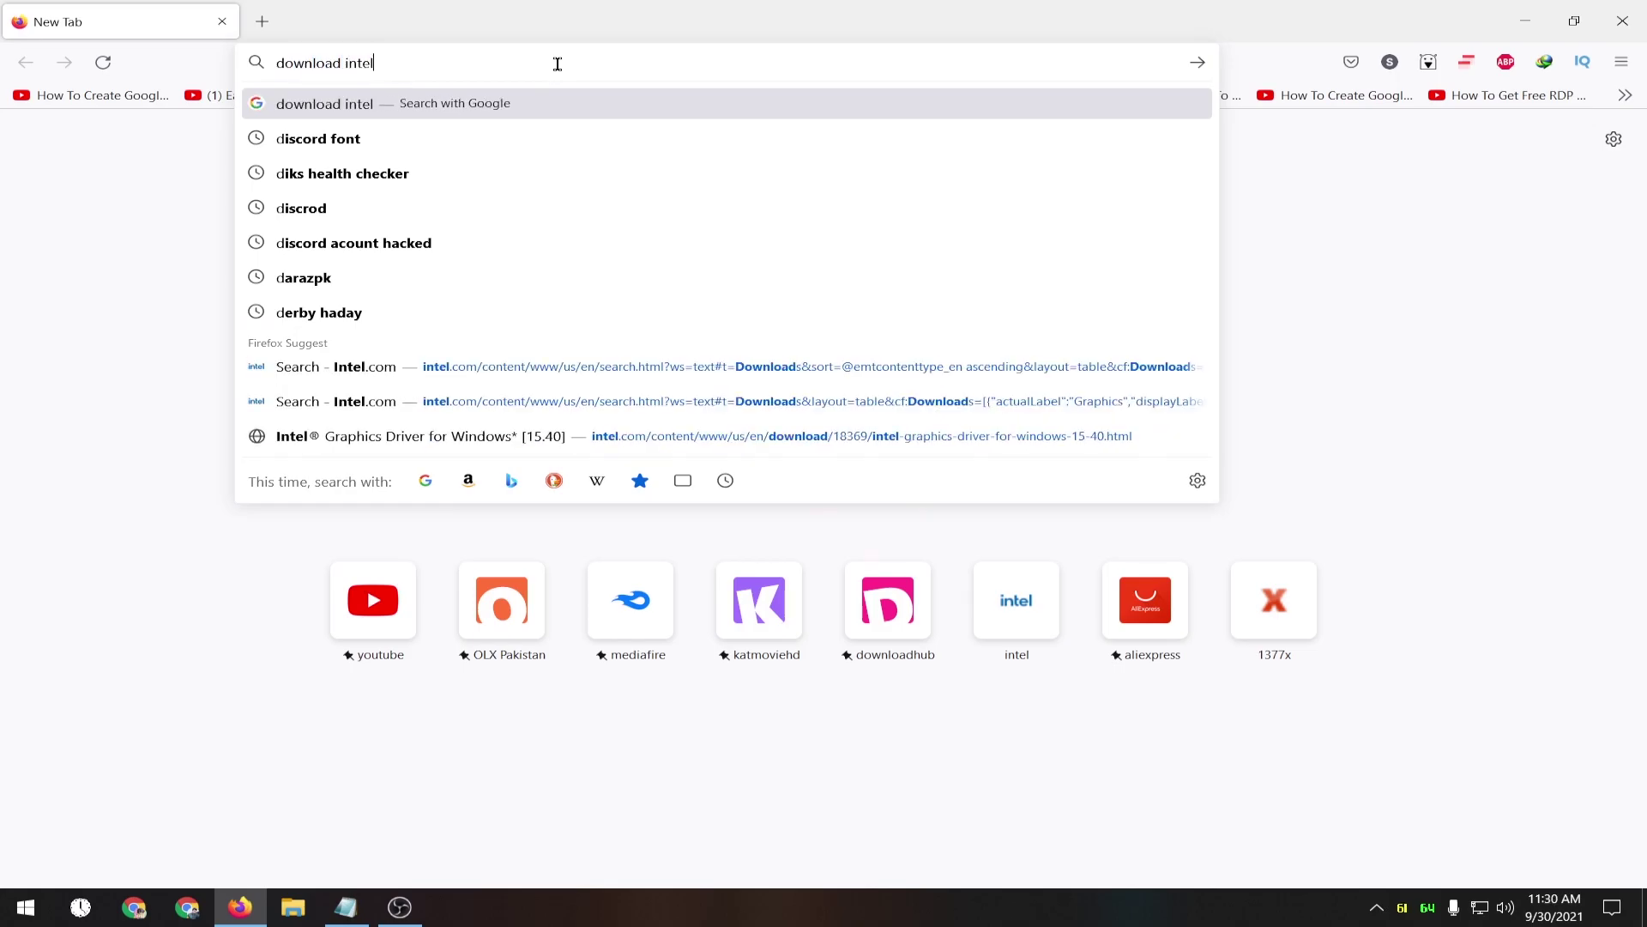
key(Return)
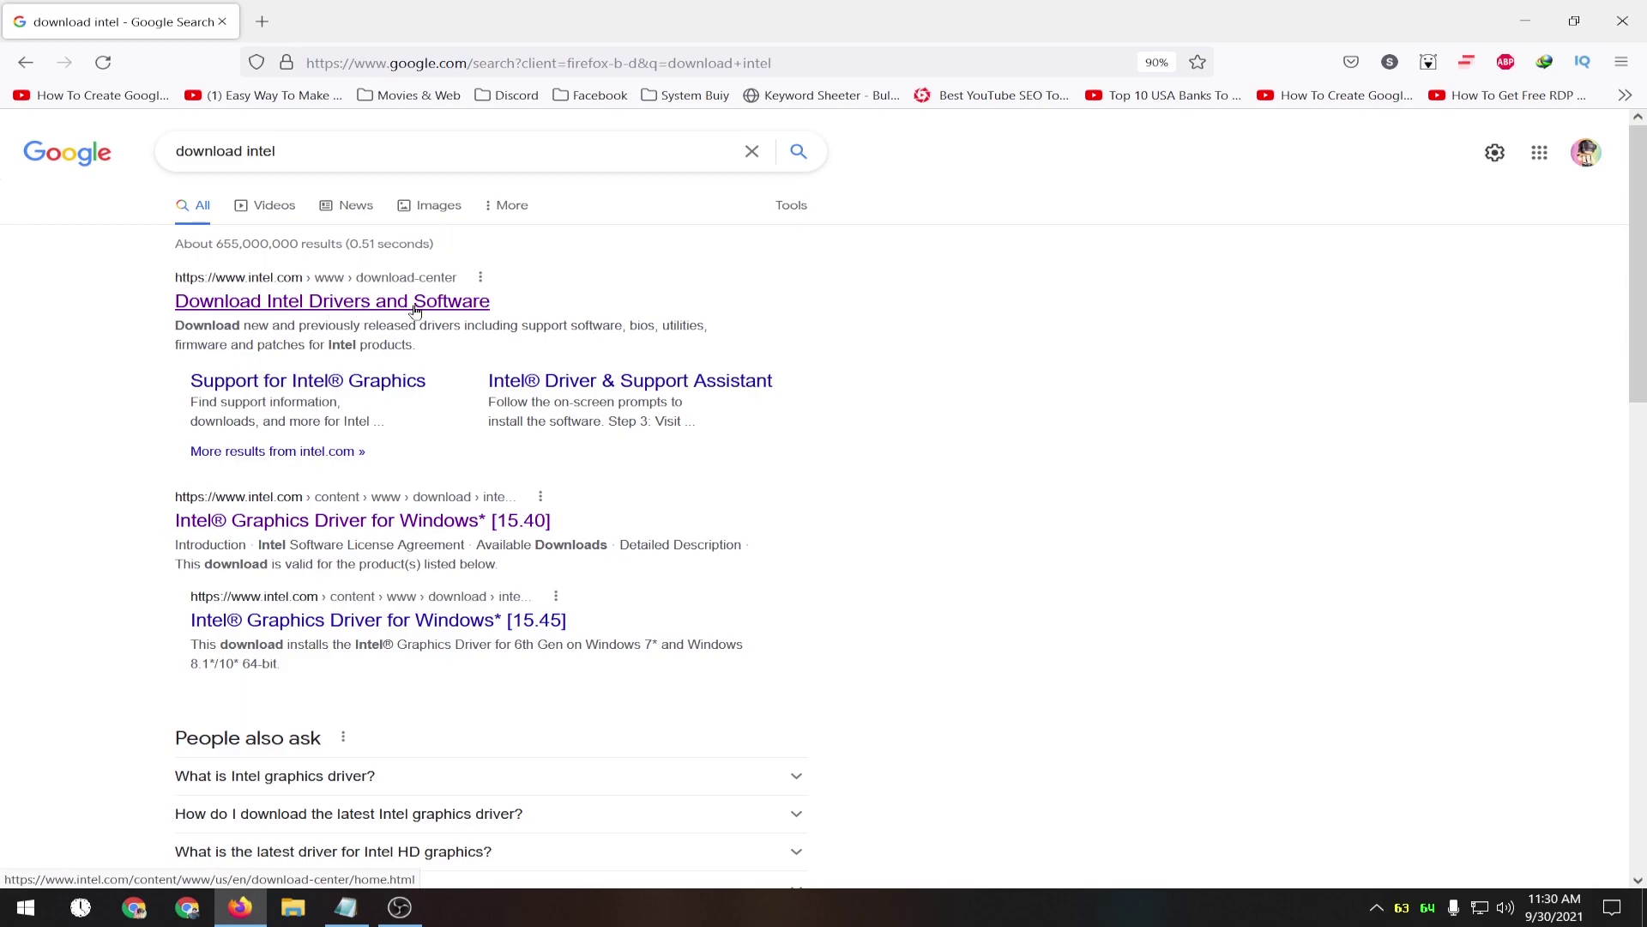
click(434, 307)
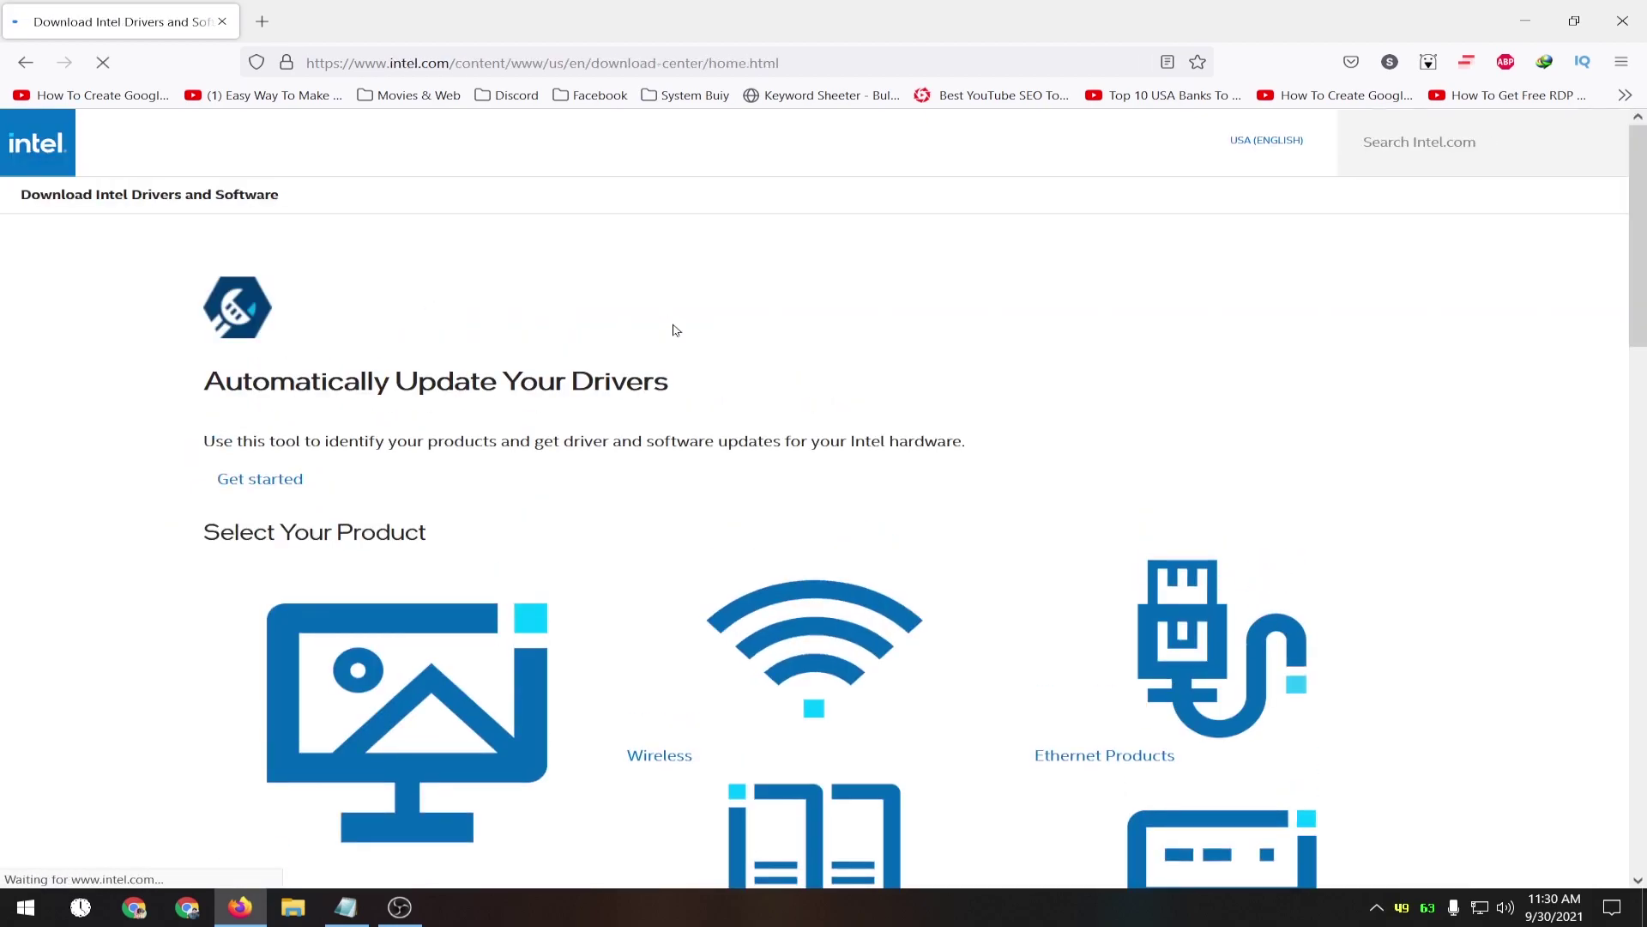
Filter the Intel downloads to the Graphics product, Intel HD Graphics Family, and Intel HD Graphics 4600.
scroll(836, 479, down, 3)
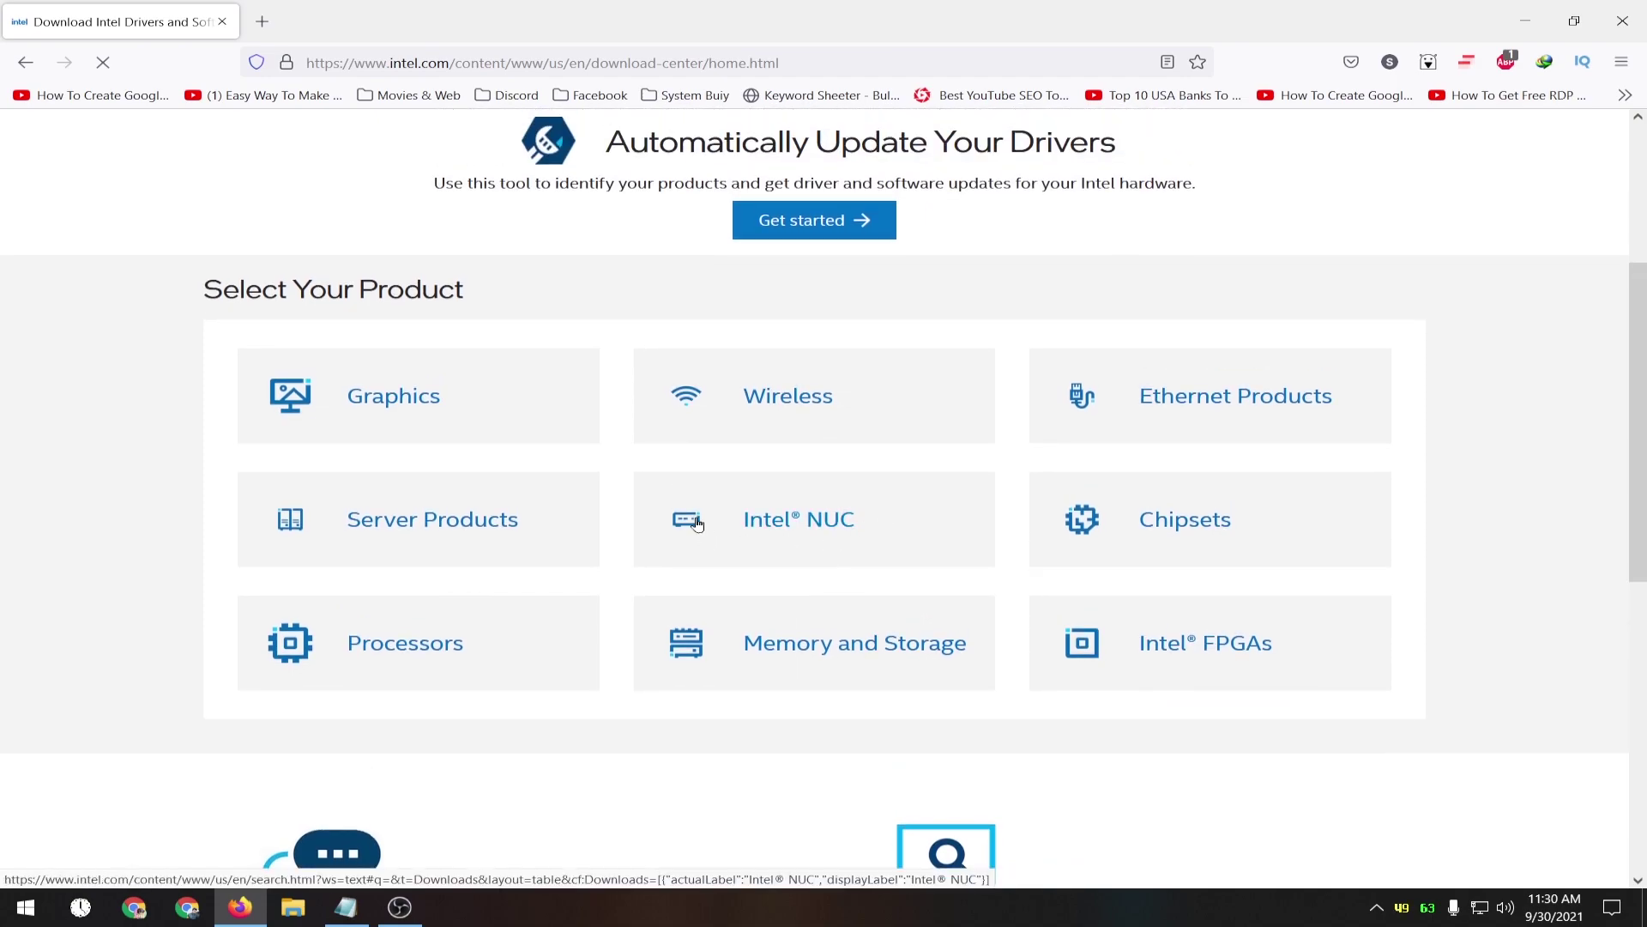
click(352, 399)
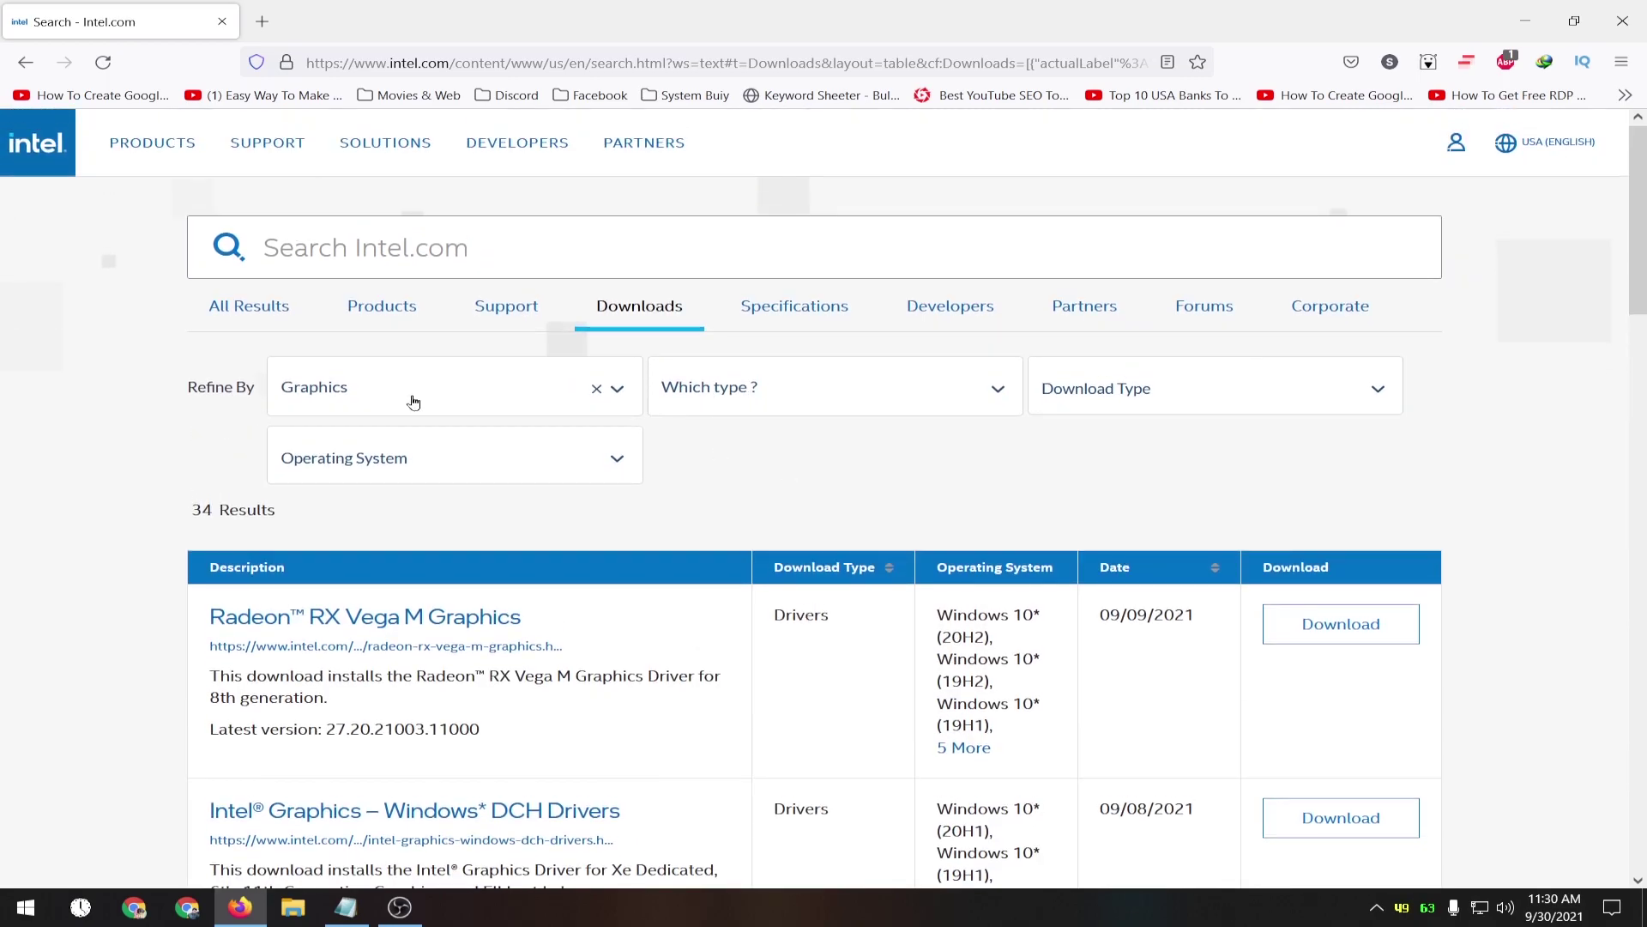
click(796, 400)
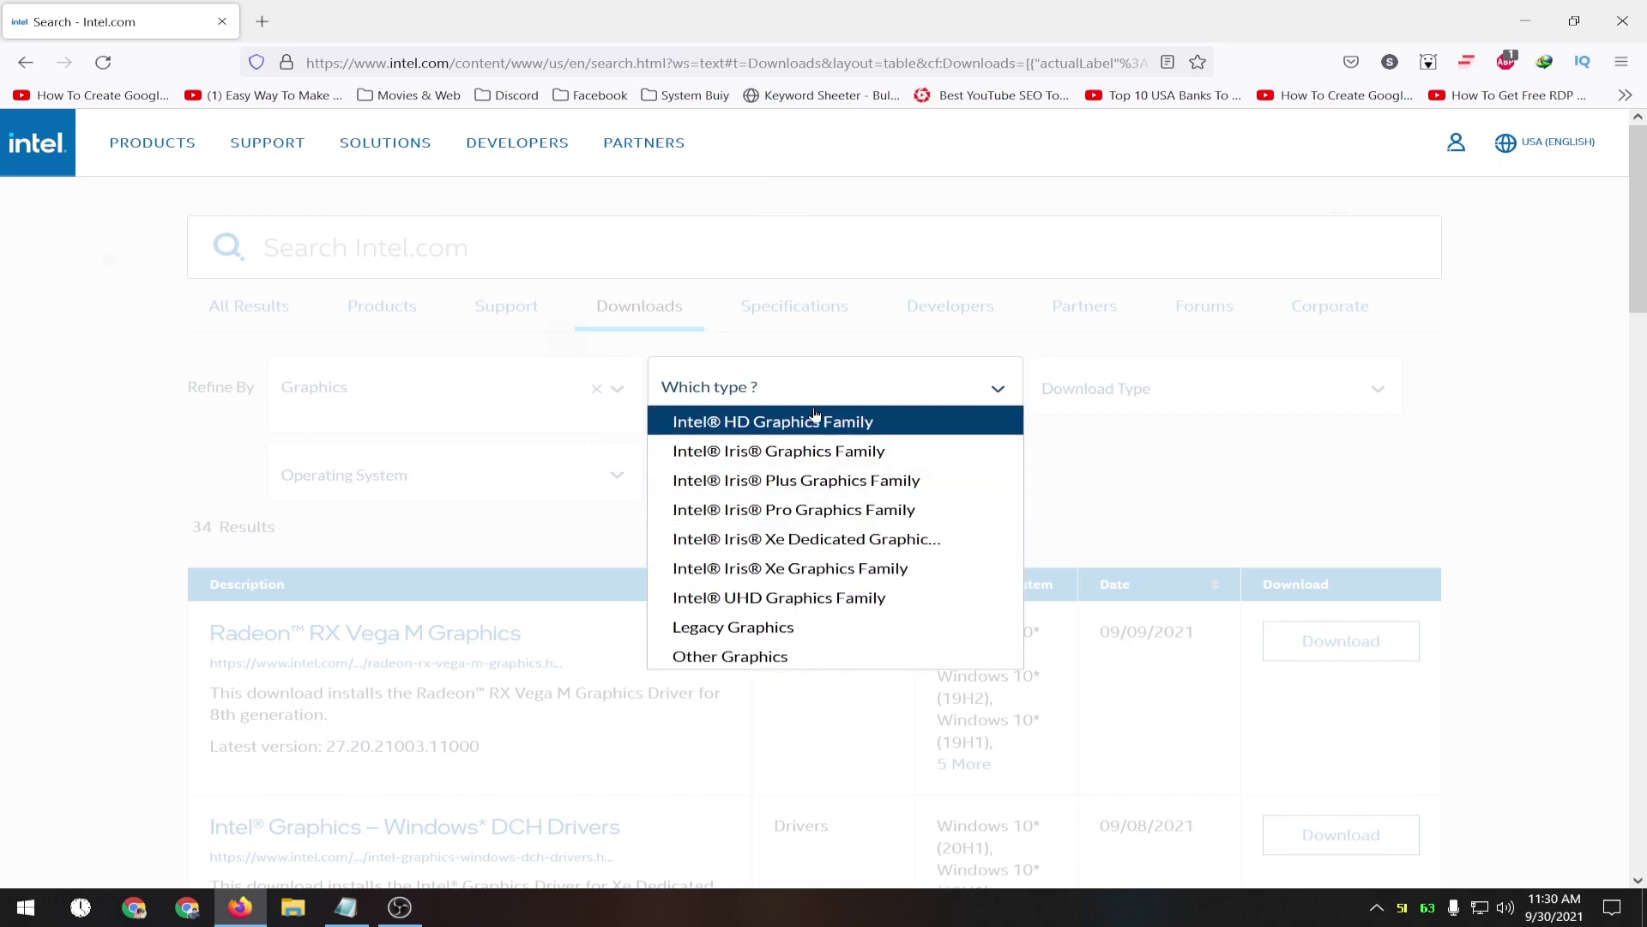
click(746, 424)
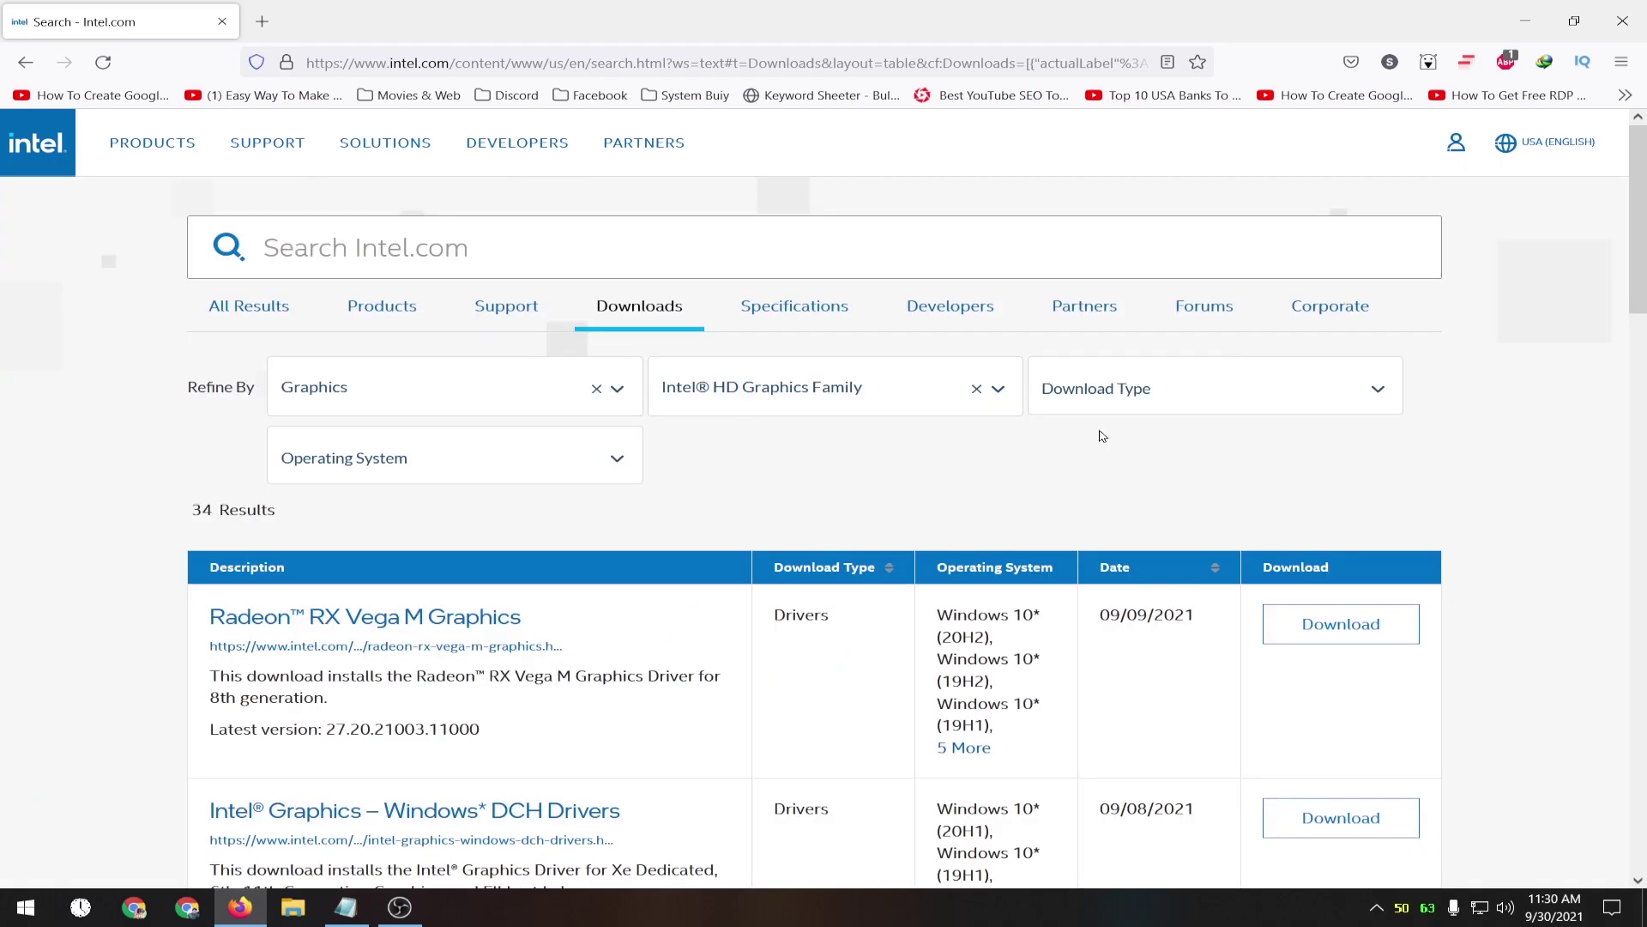
click(1154, 400)
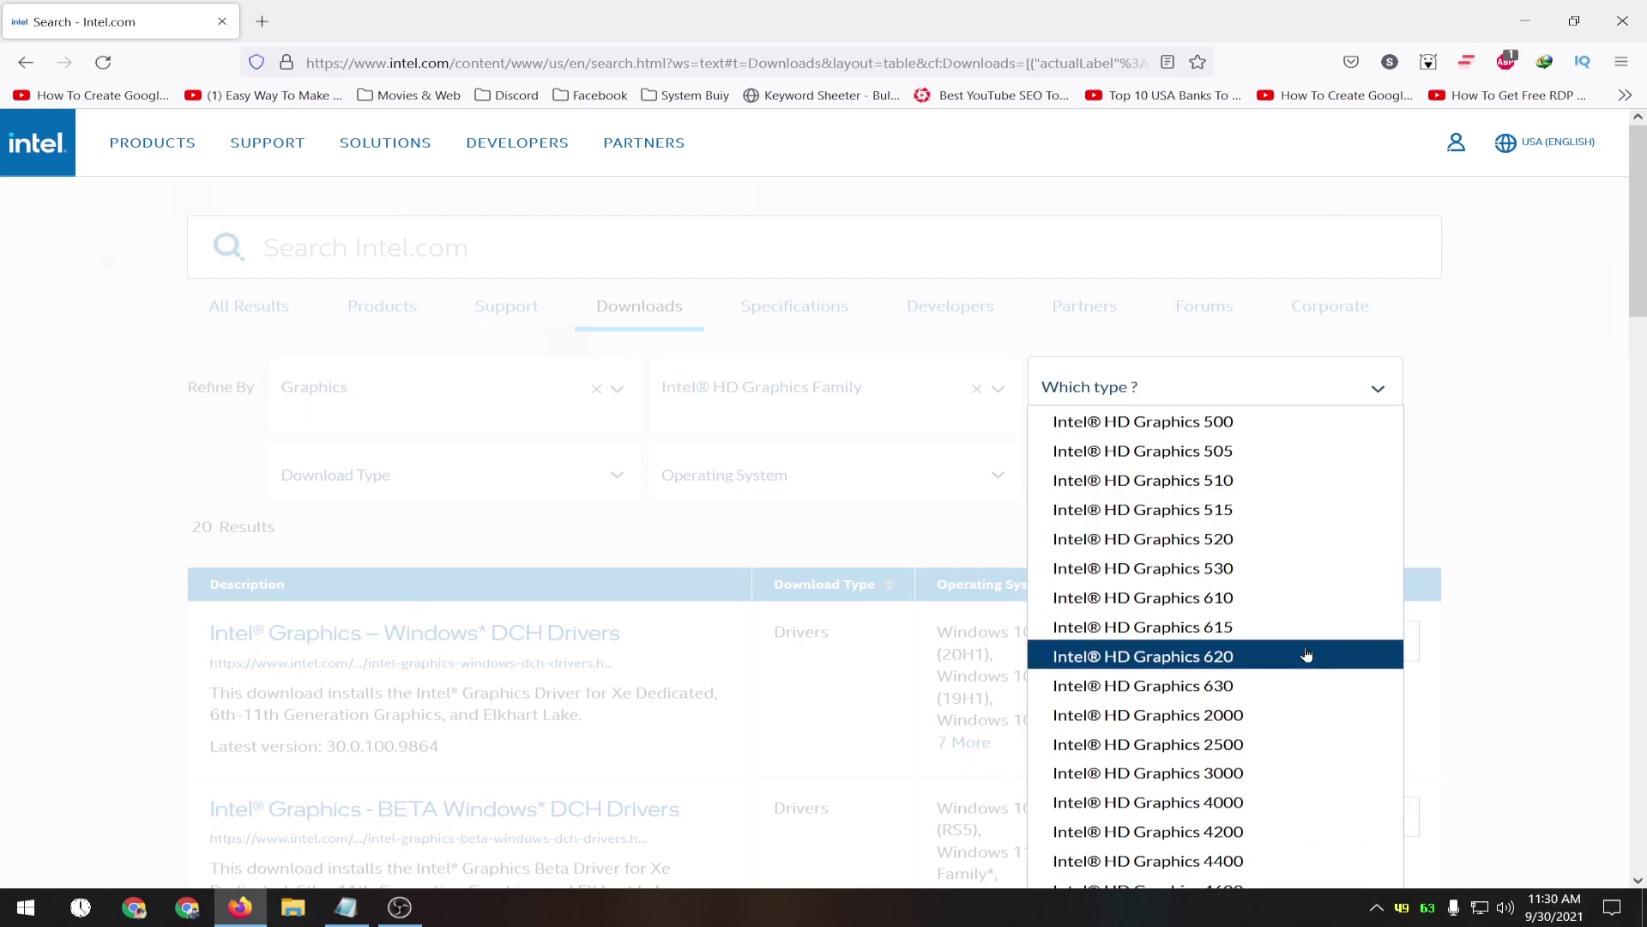
scroll(1305, 600, down, 3)
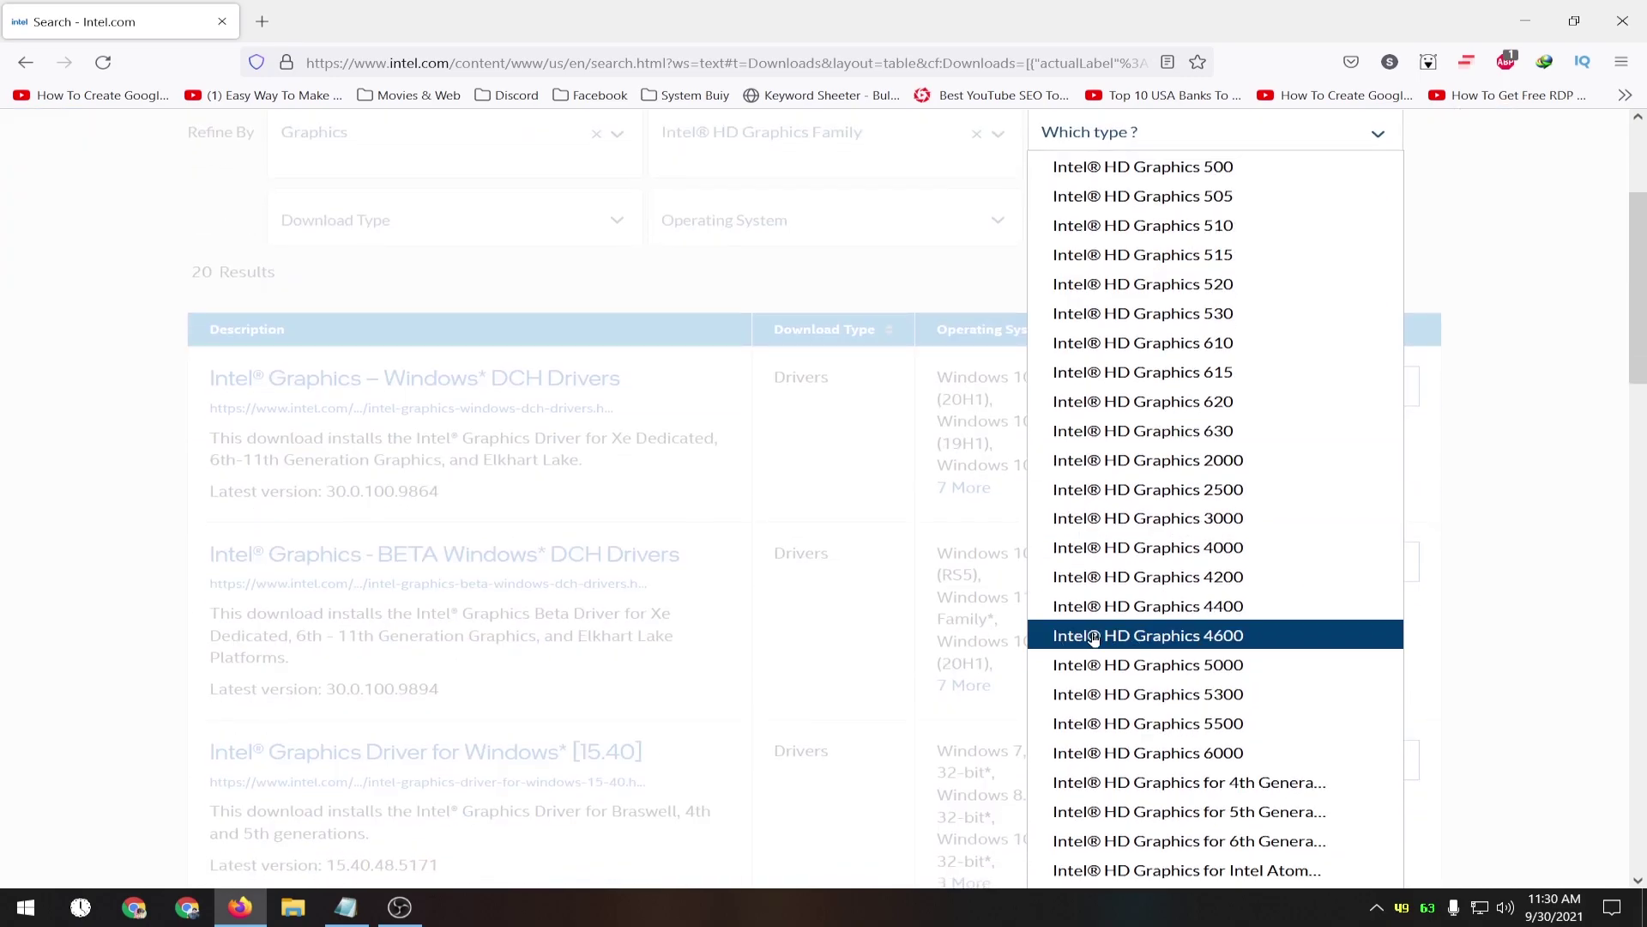
click(1197, 643)
scroll(1099, 339, up, 2)
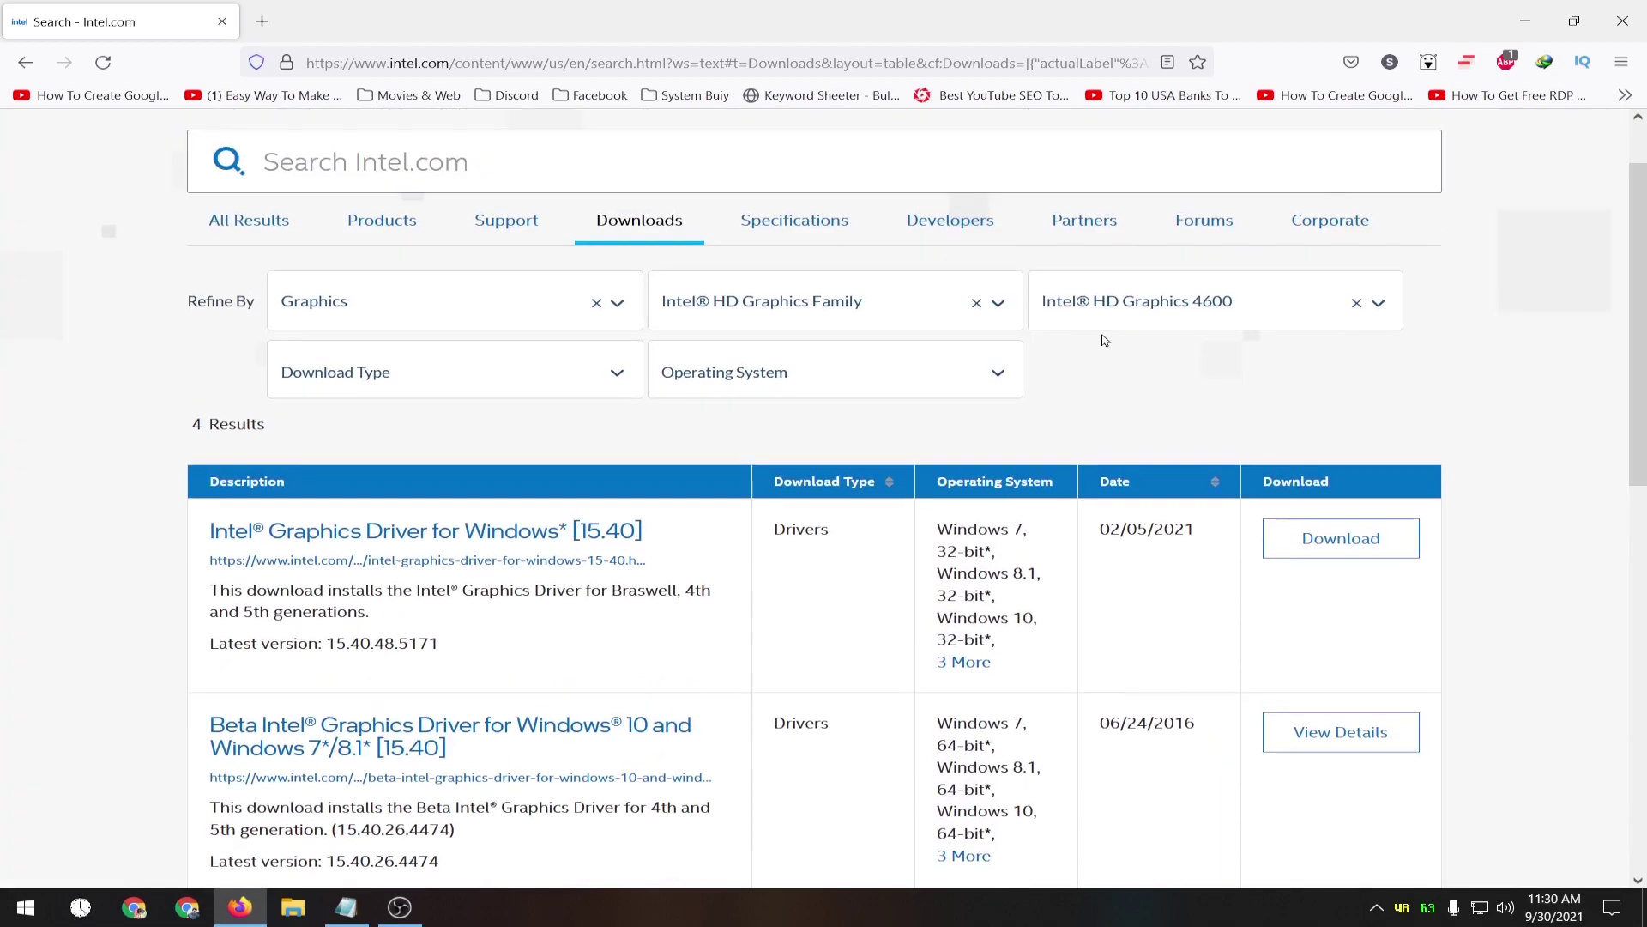
Filter the Intel downloads further to the Drivers download type and the Windows 10, 64-bit operating system.
click(502, 382)
click(343, 415)
click(926, 462)
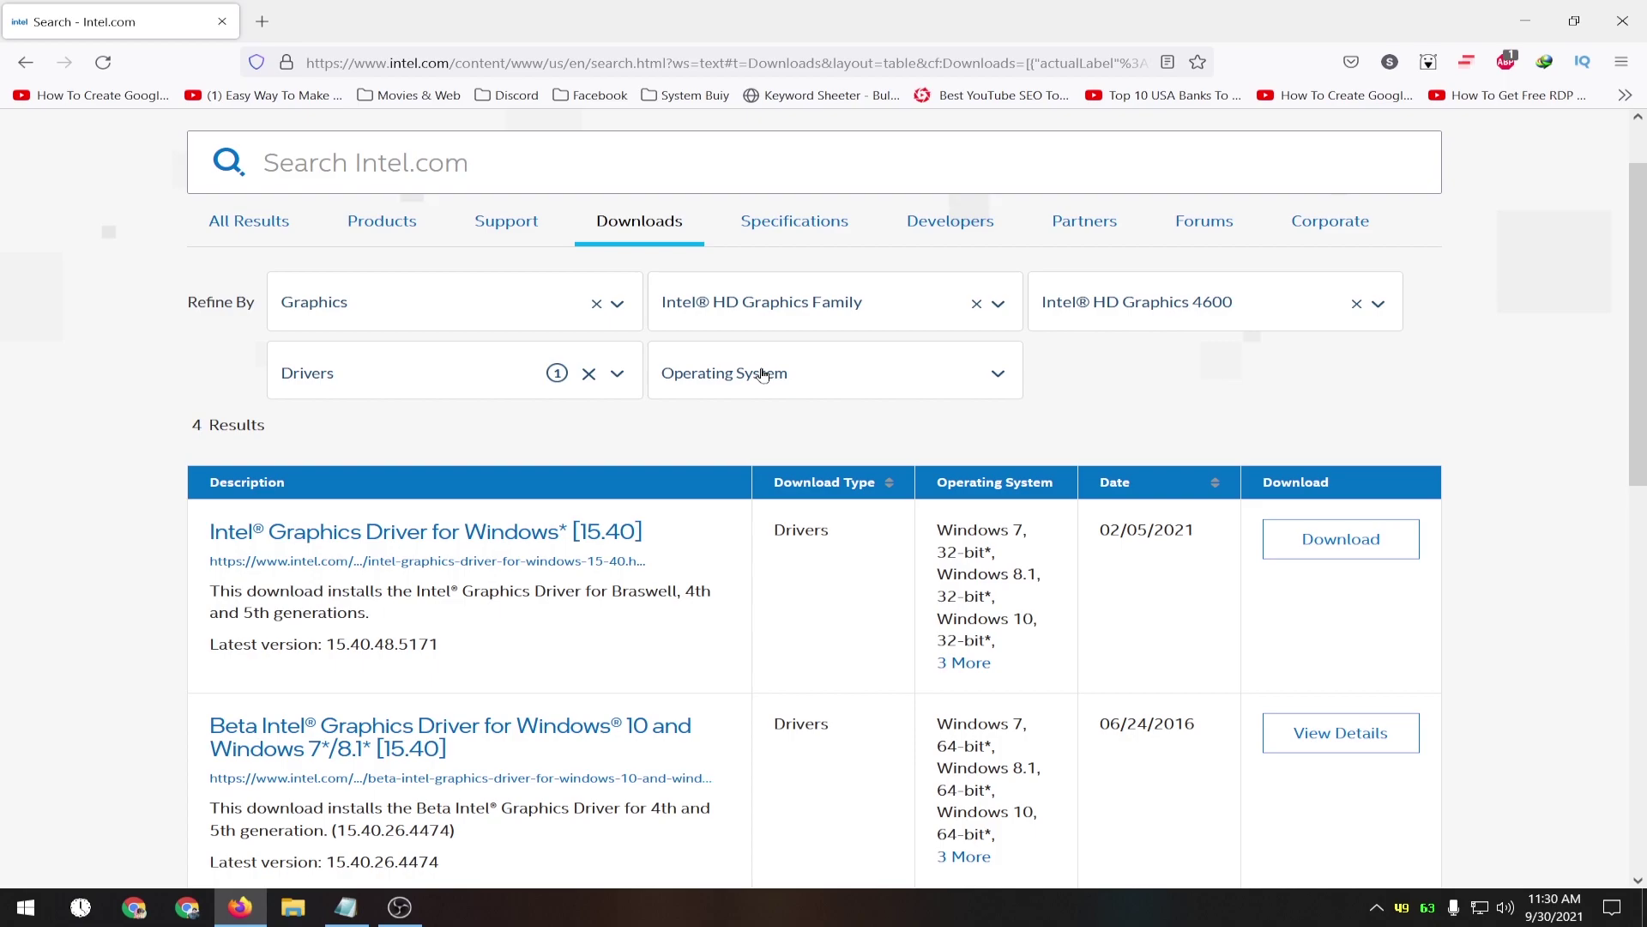
click(763, 375)
click(865, 443)
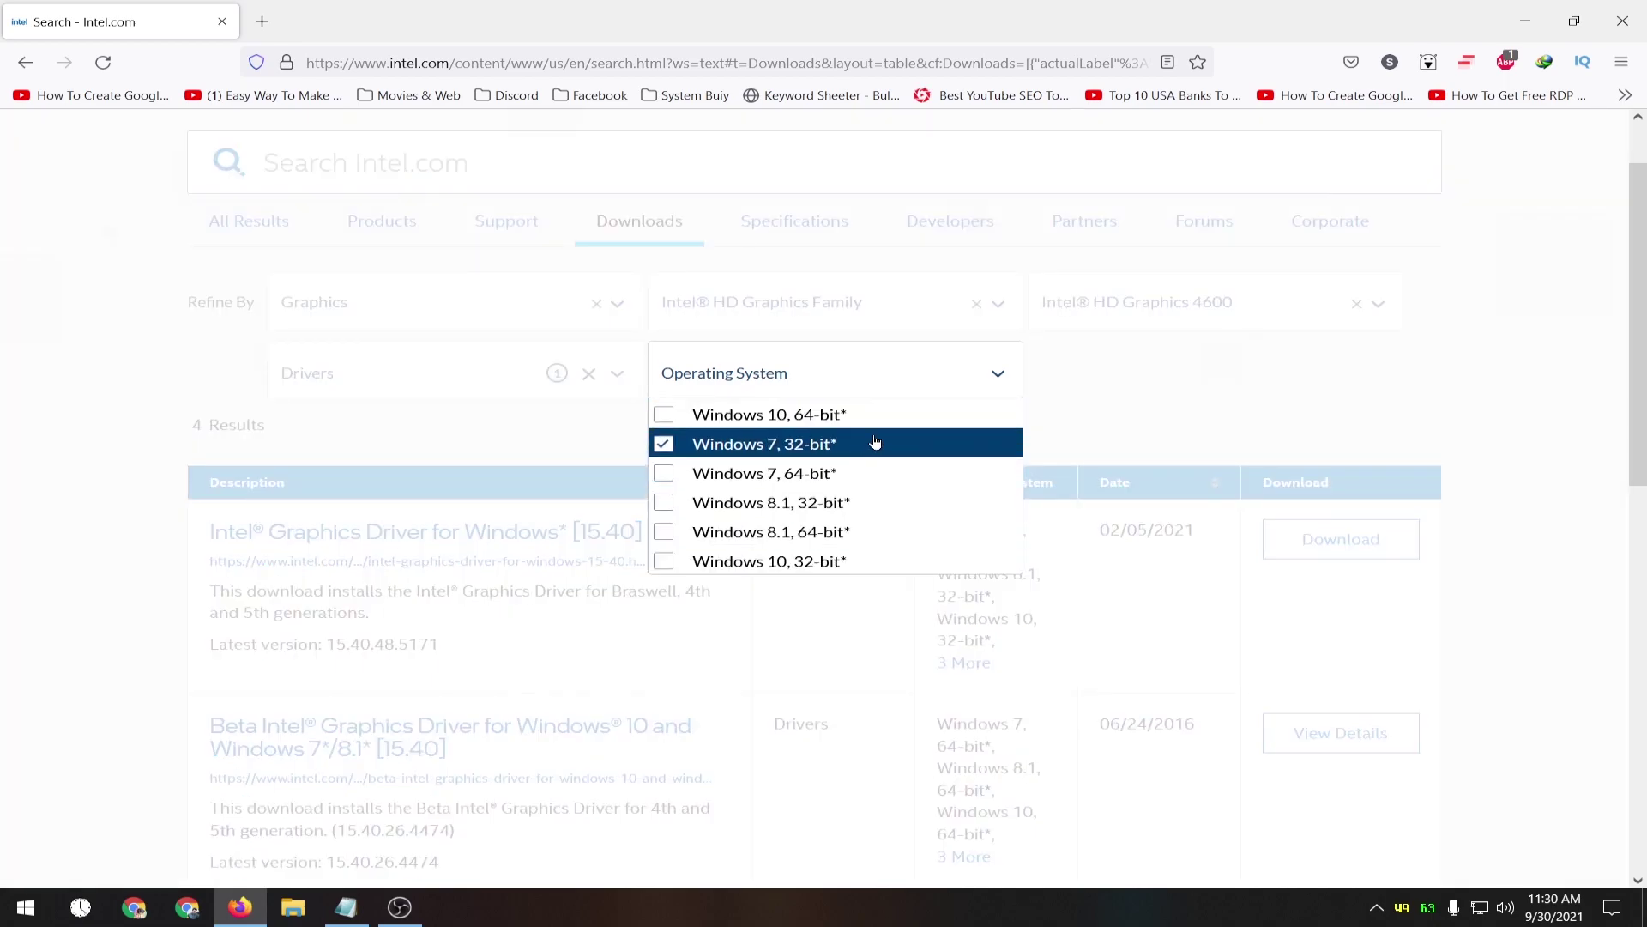
click(823, 415)
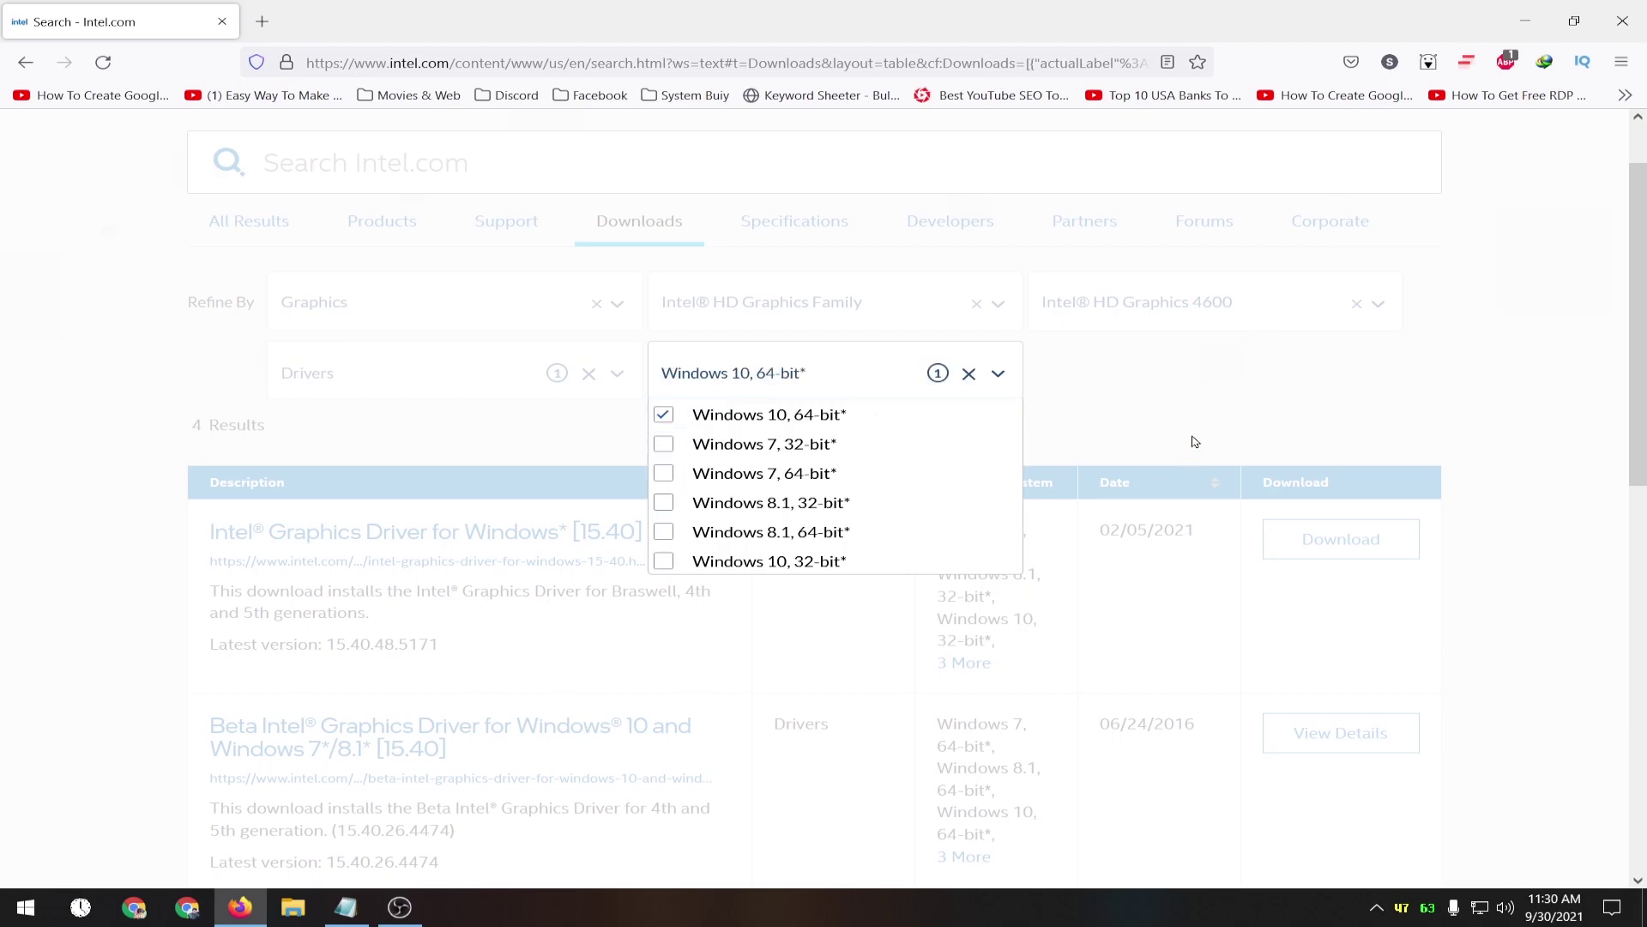
click(1151, 391)
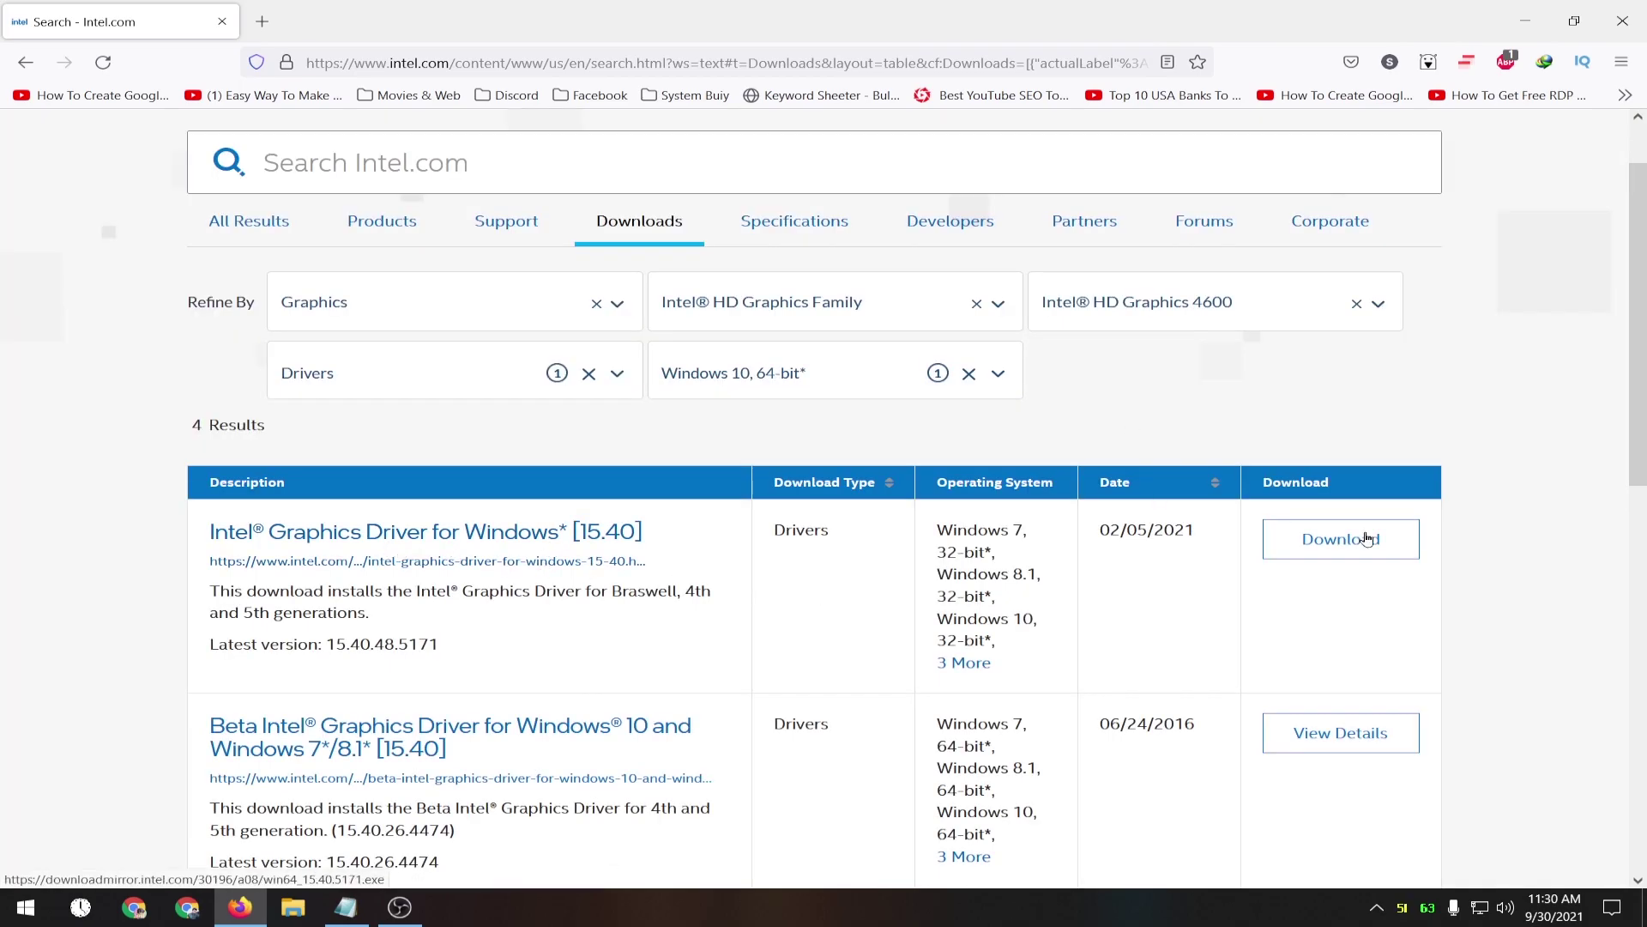
Try to download Intel Graphics Driver for Windows [15.40] as a duplicate with a numbered file name, dismissing the feedback form, and cancel the download.
scroll(897, 610, down, 1)
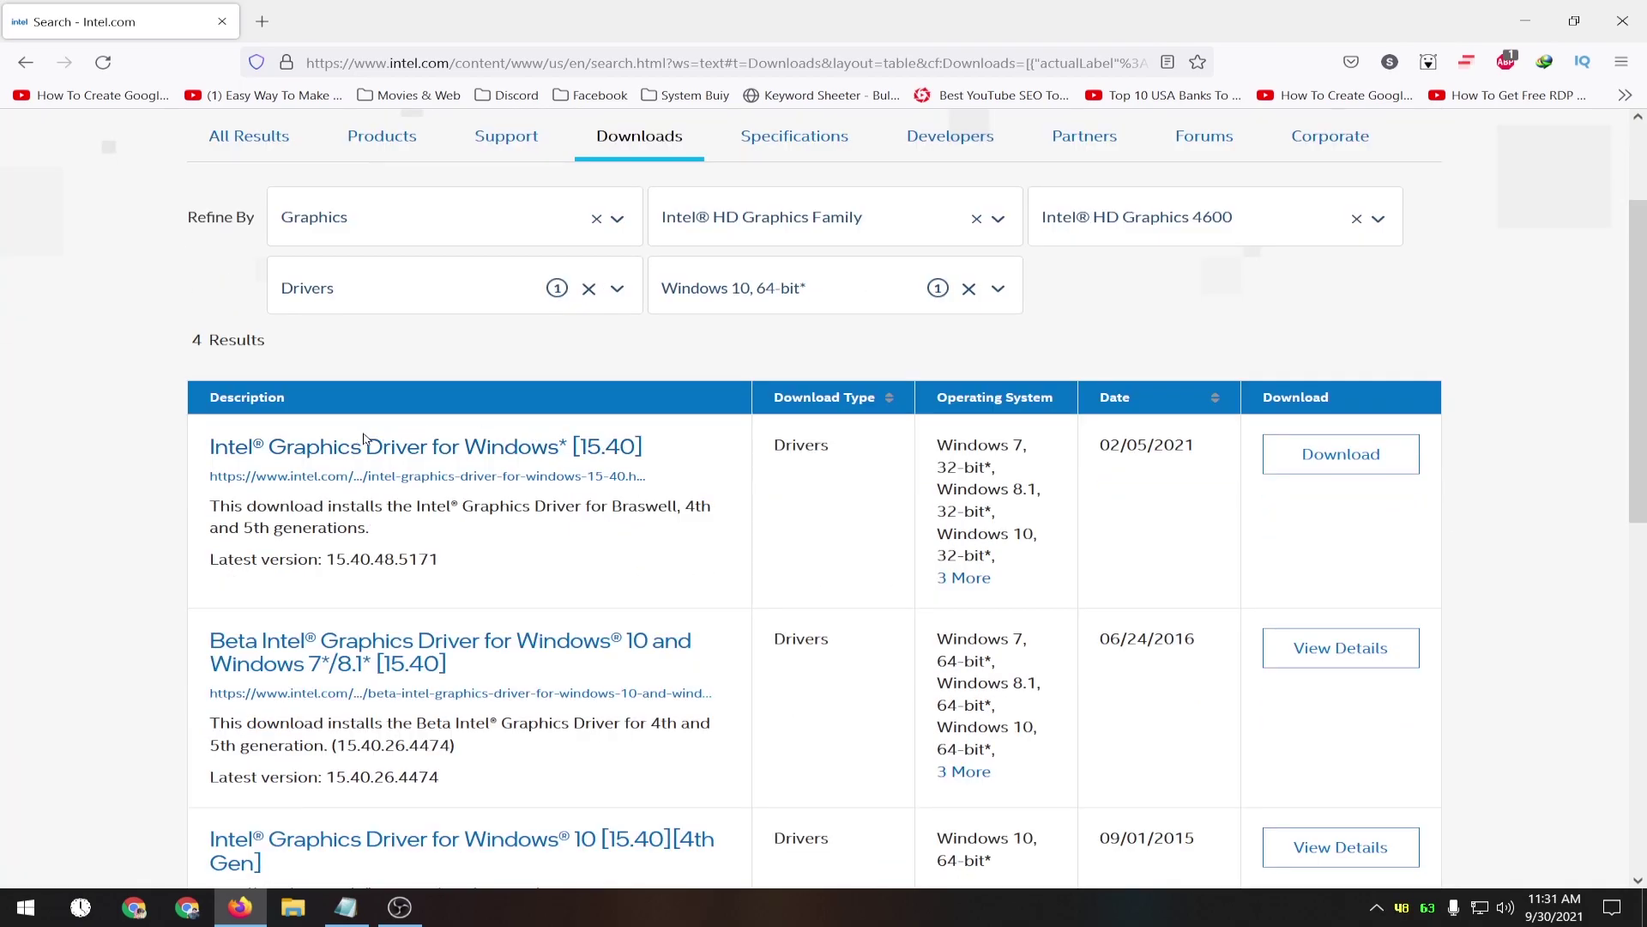
drag(1210, 449, 1077, 444)
click(1162, 445)
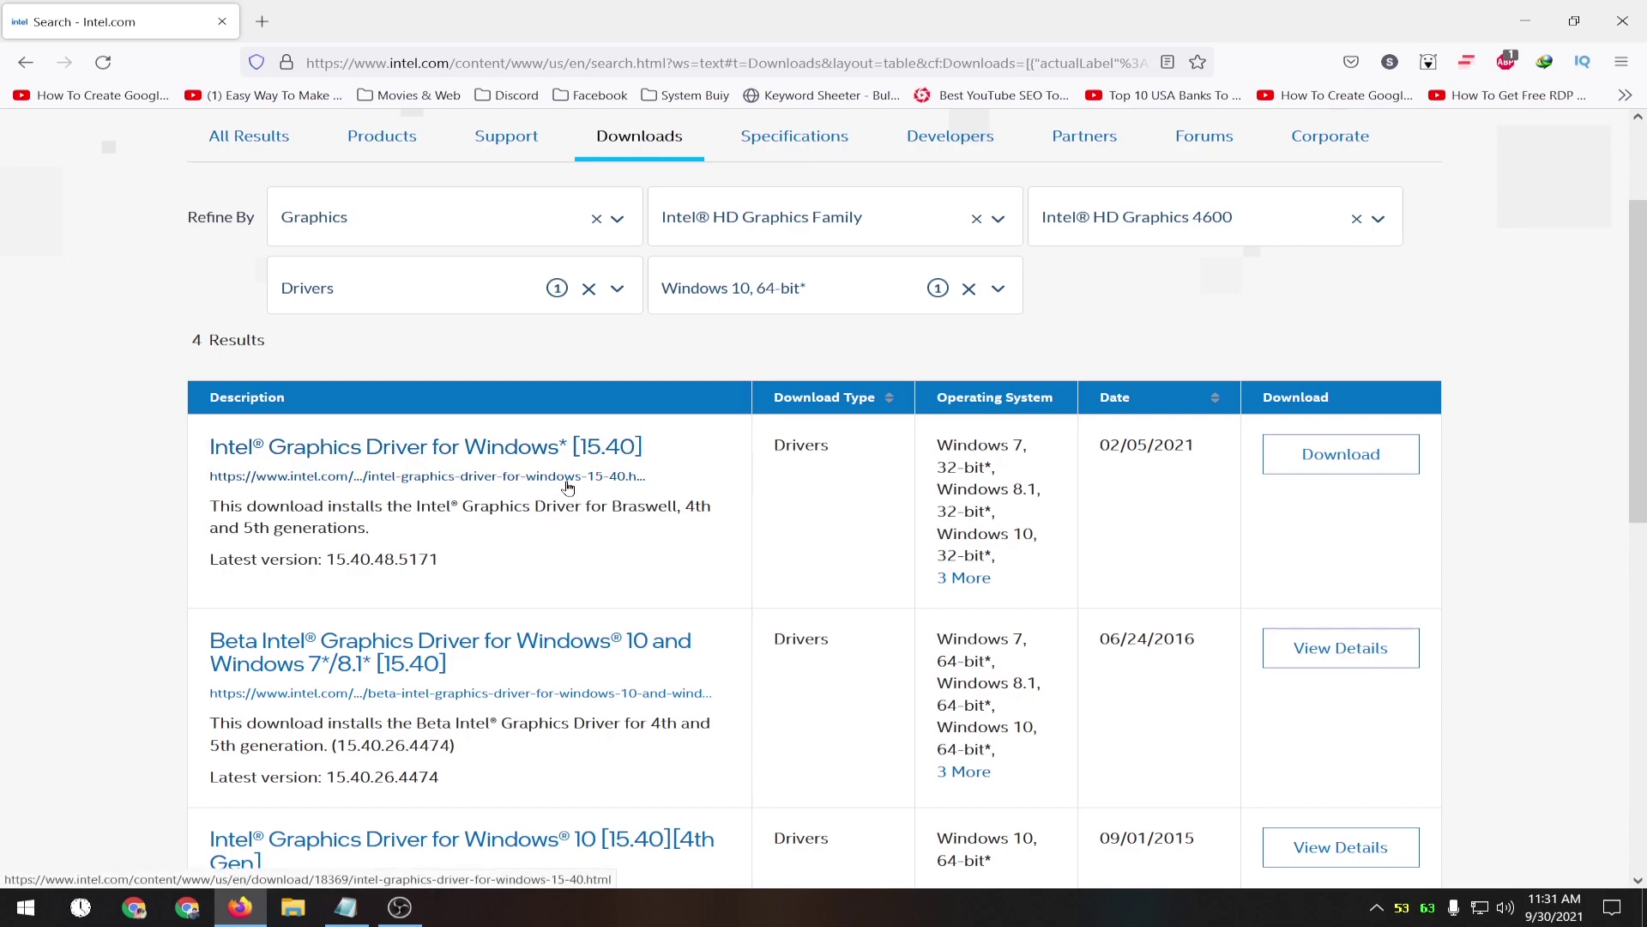
click(1341, 459)
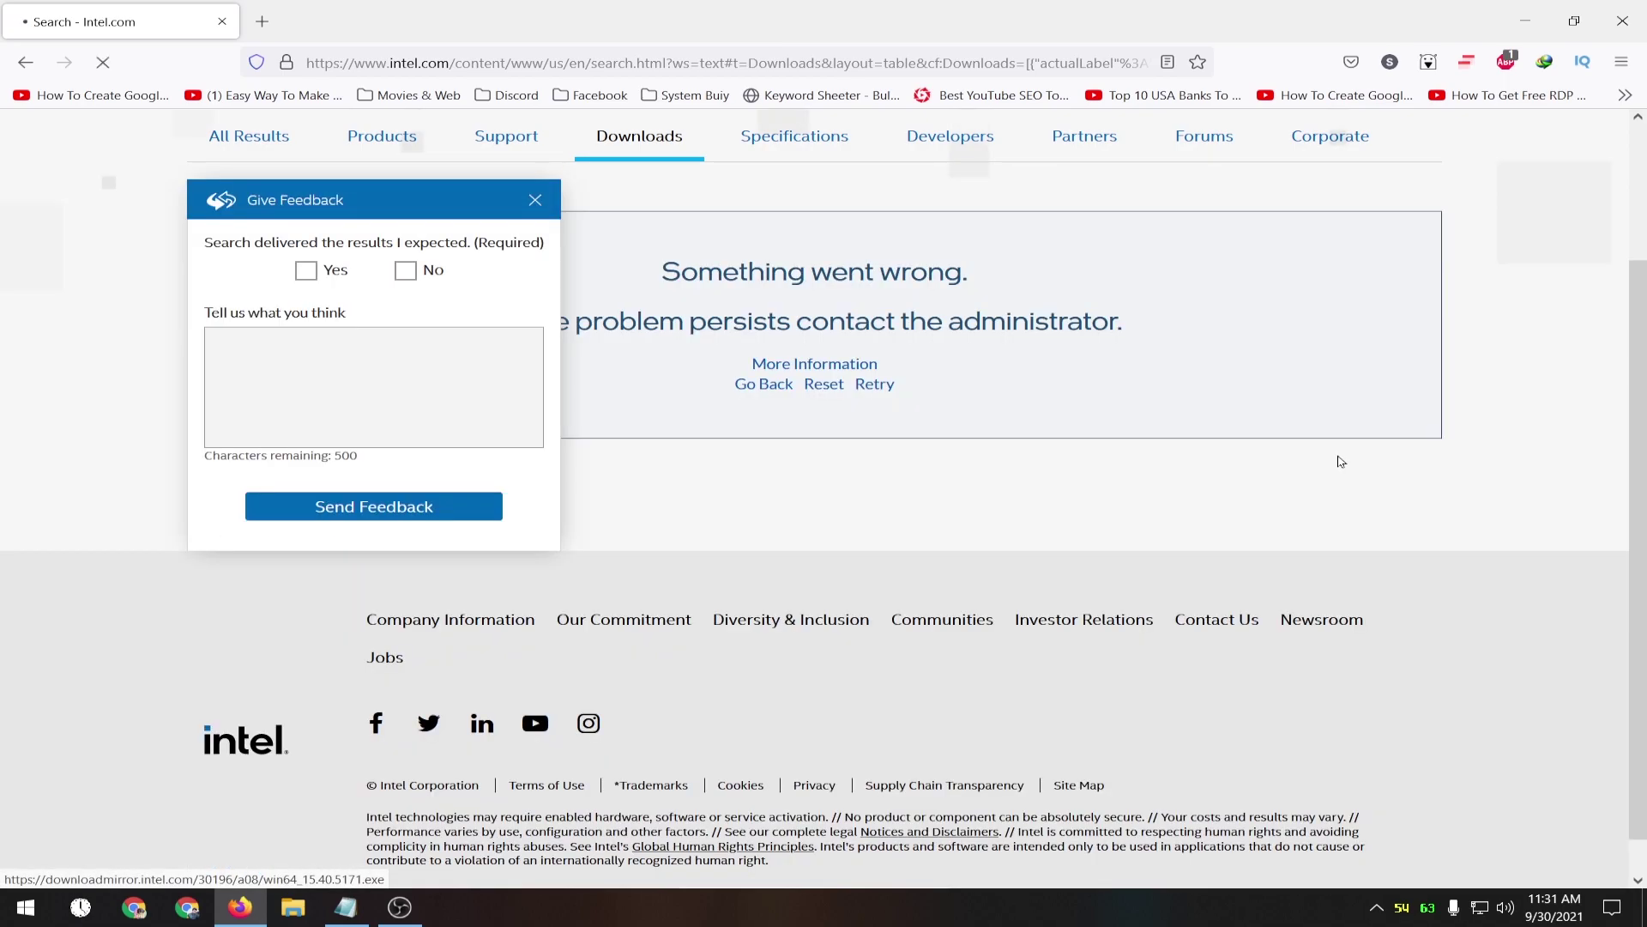
click(405, 270)
click(535, 200)
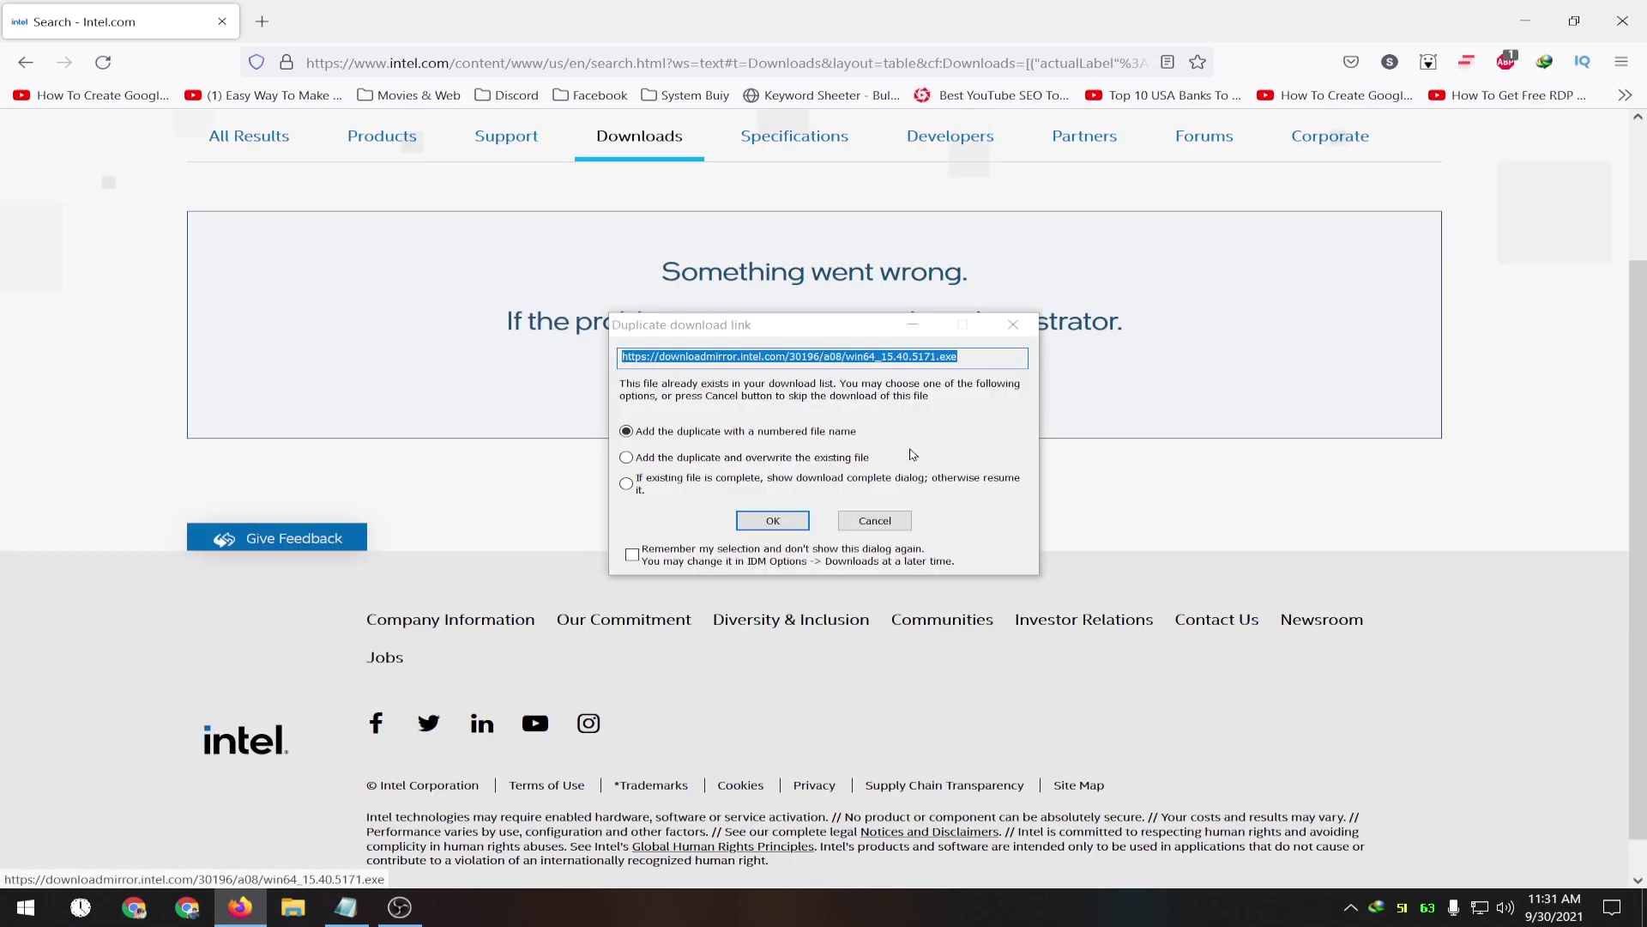
click(776, 525)
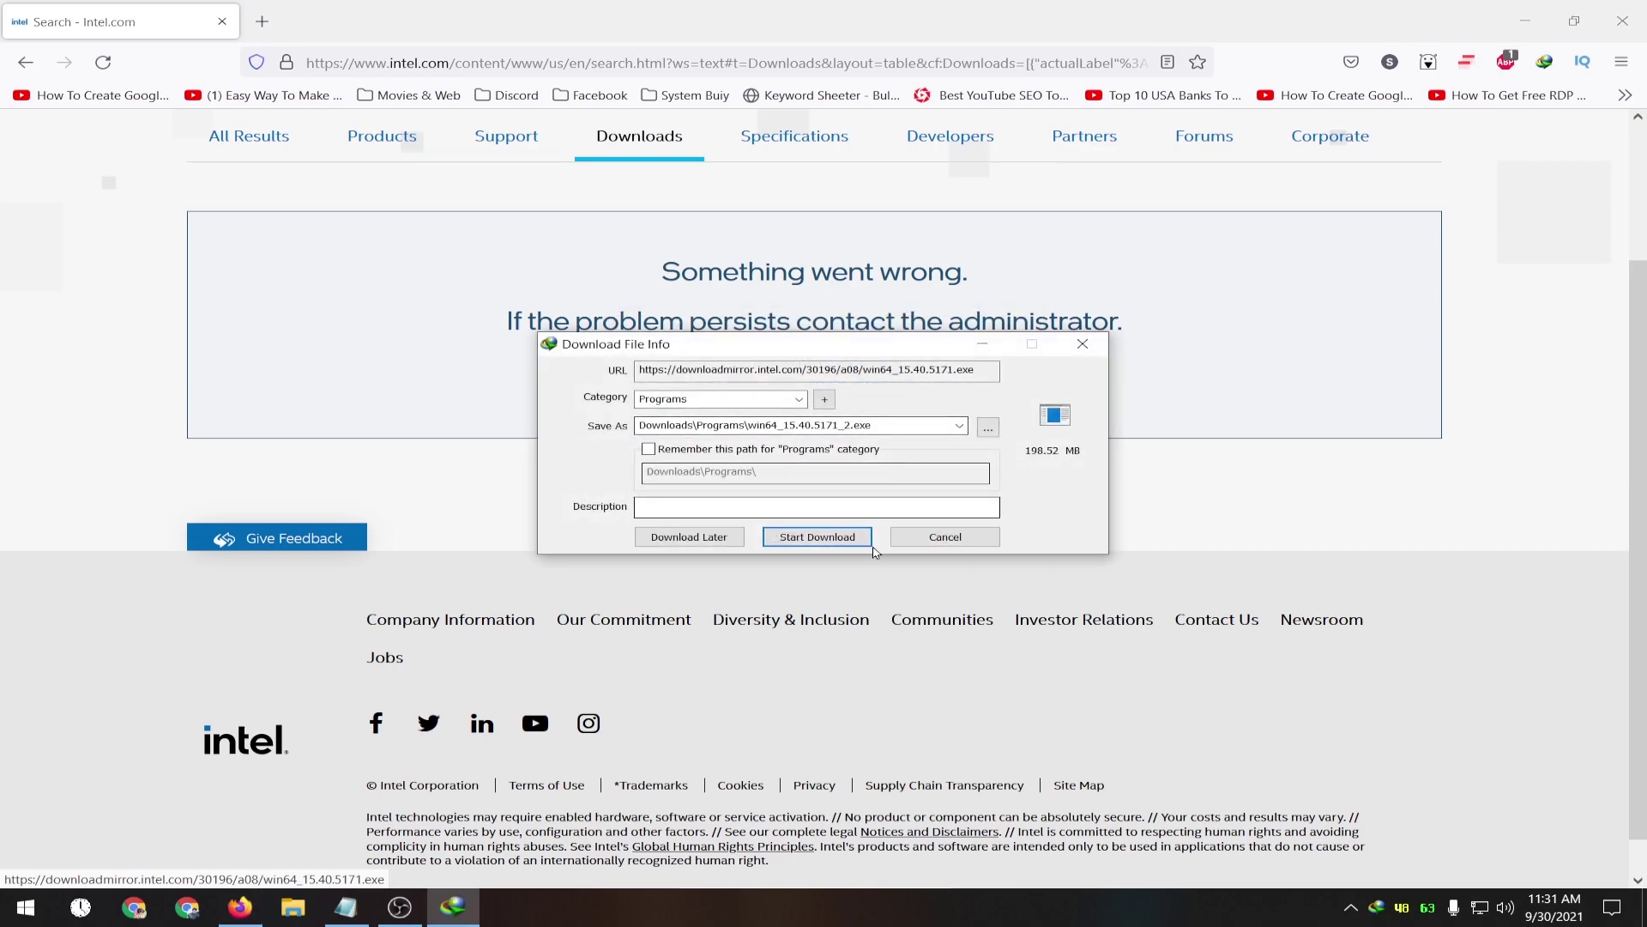
click(945, 537)
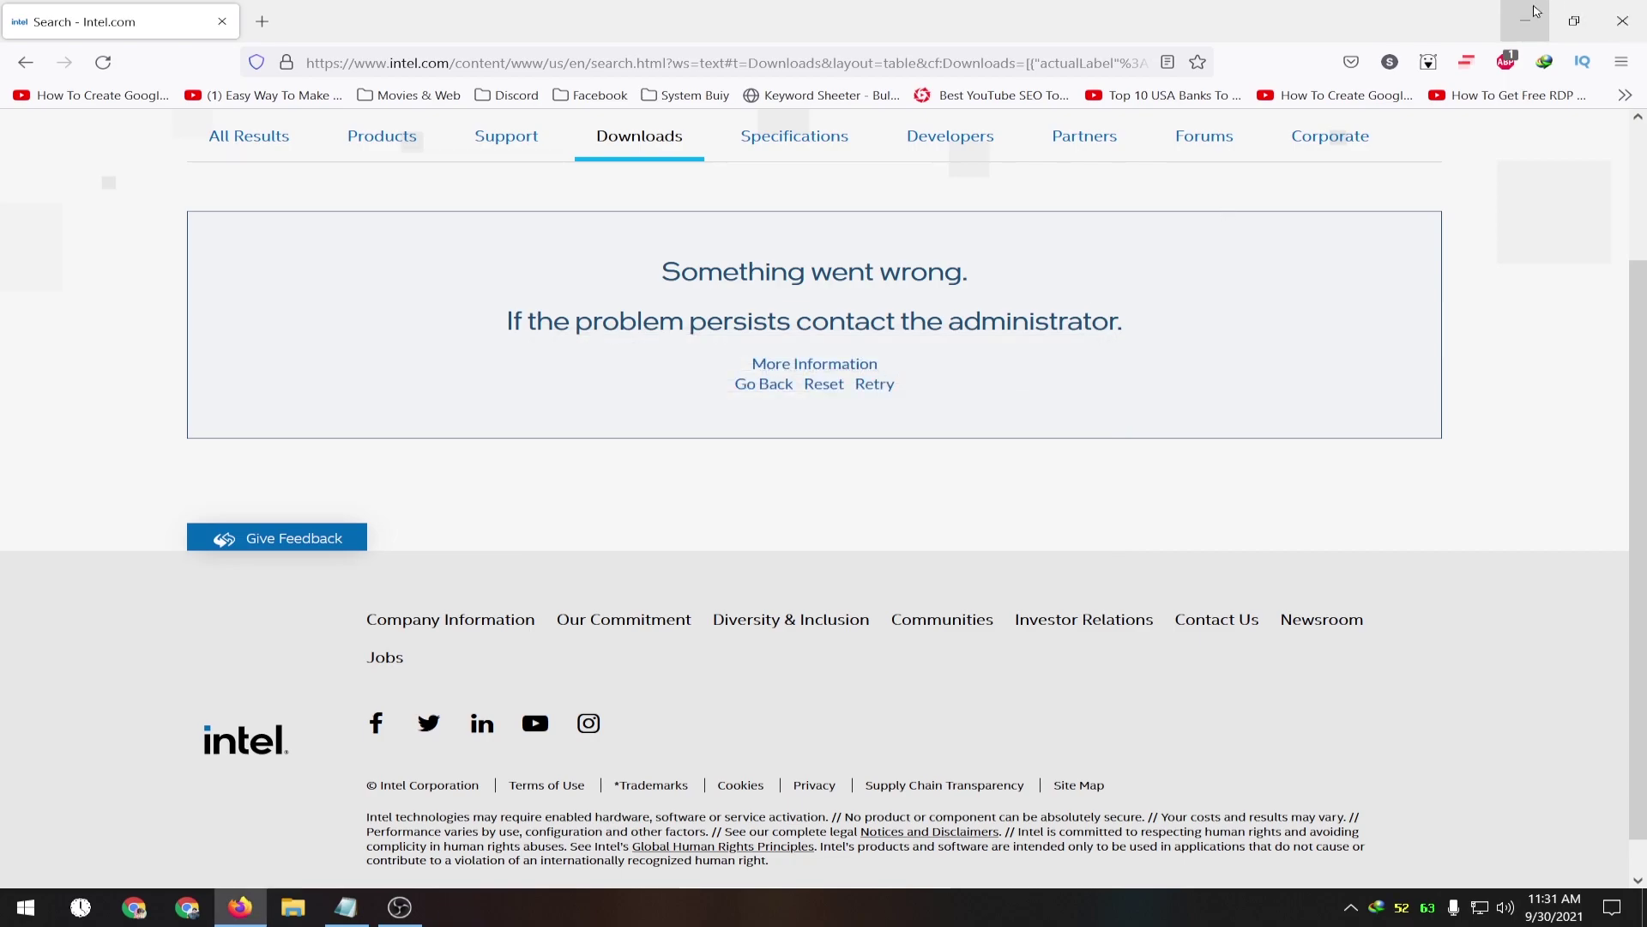
Switch to File Explorer and launch the driver installer win64_15.40.5171.exe from the Programs folder in Downloads.
click(241, 907)
click(292, 907)
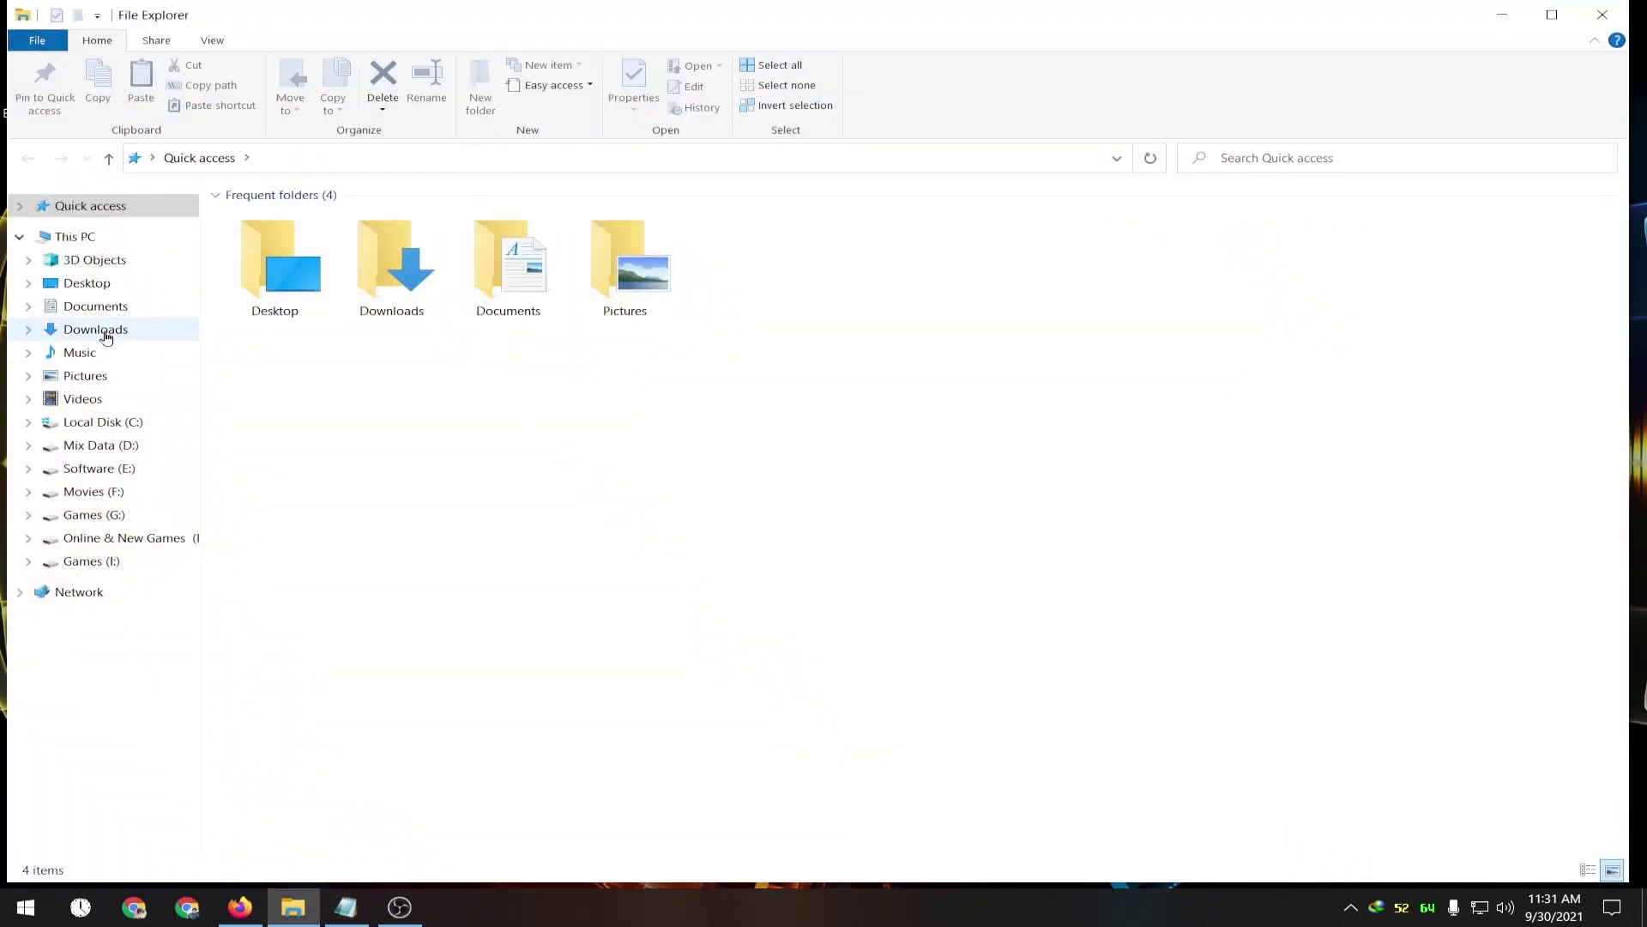
click(105, 335)
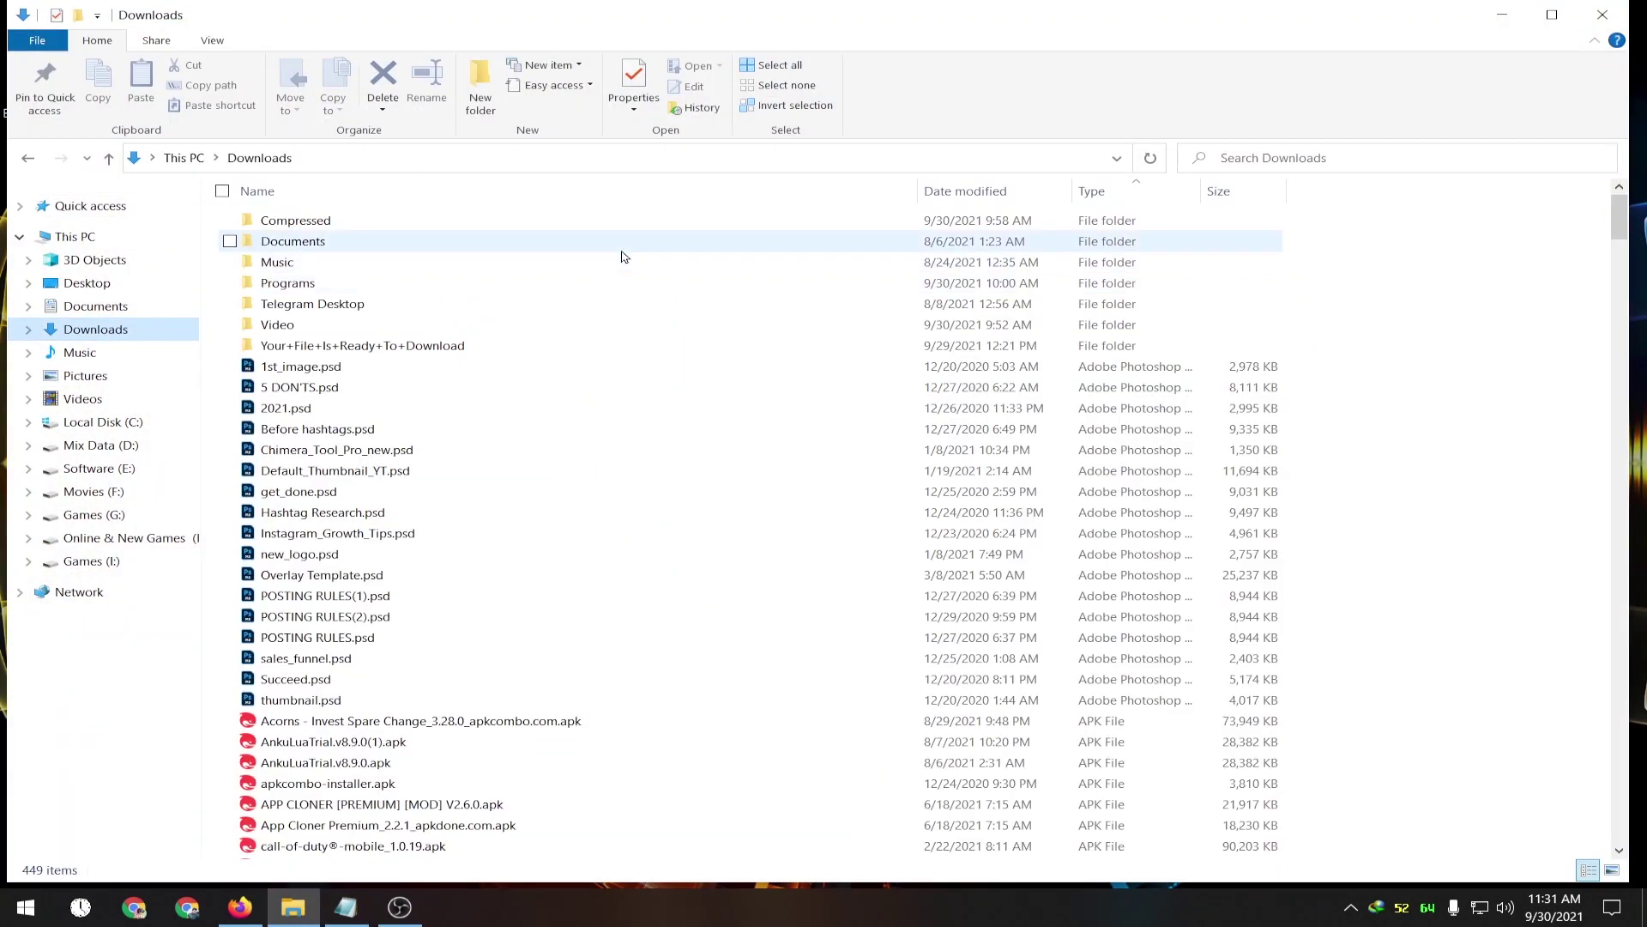
double_click(350, 290)
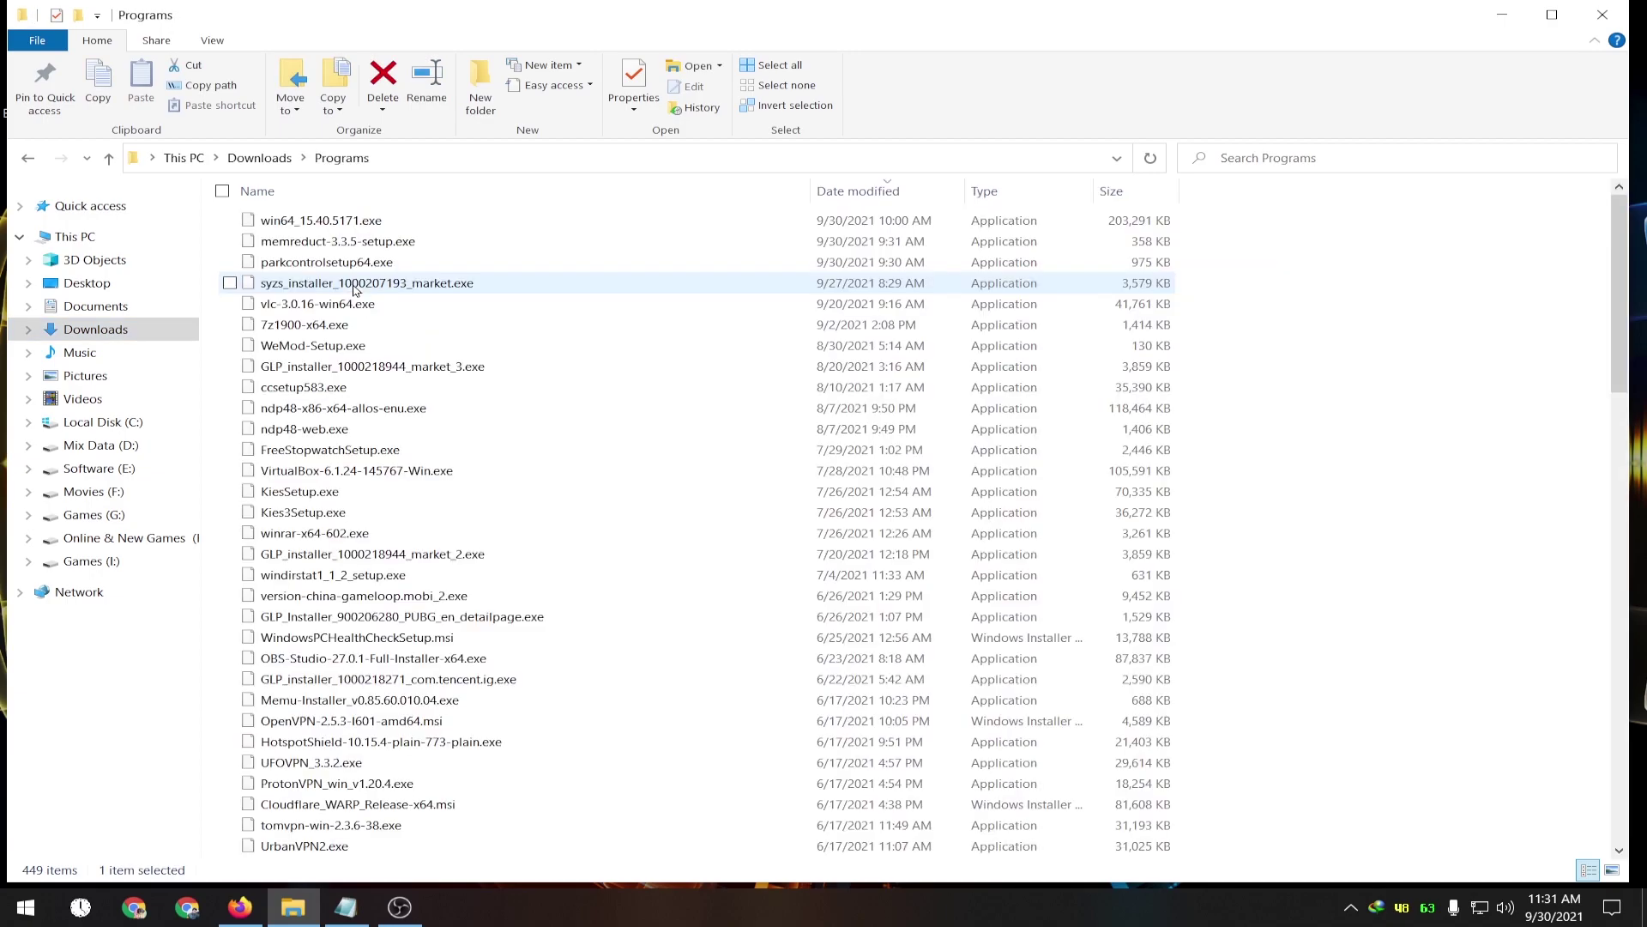
double_click(296, 222)
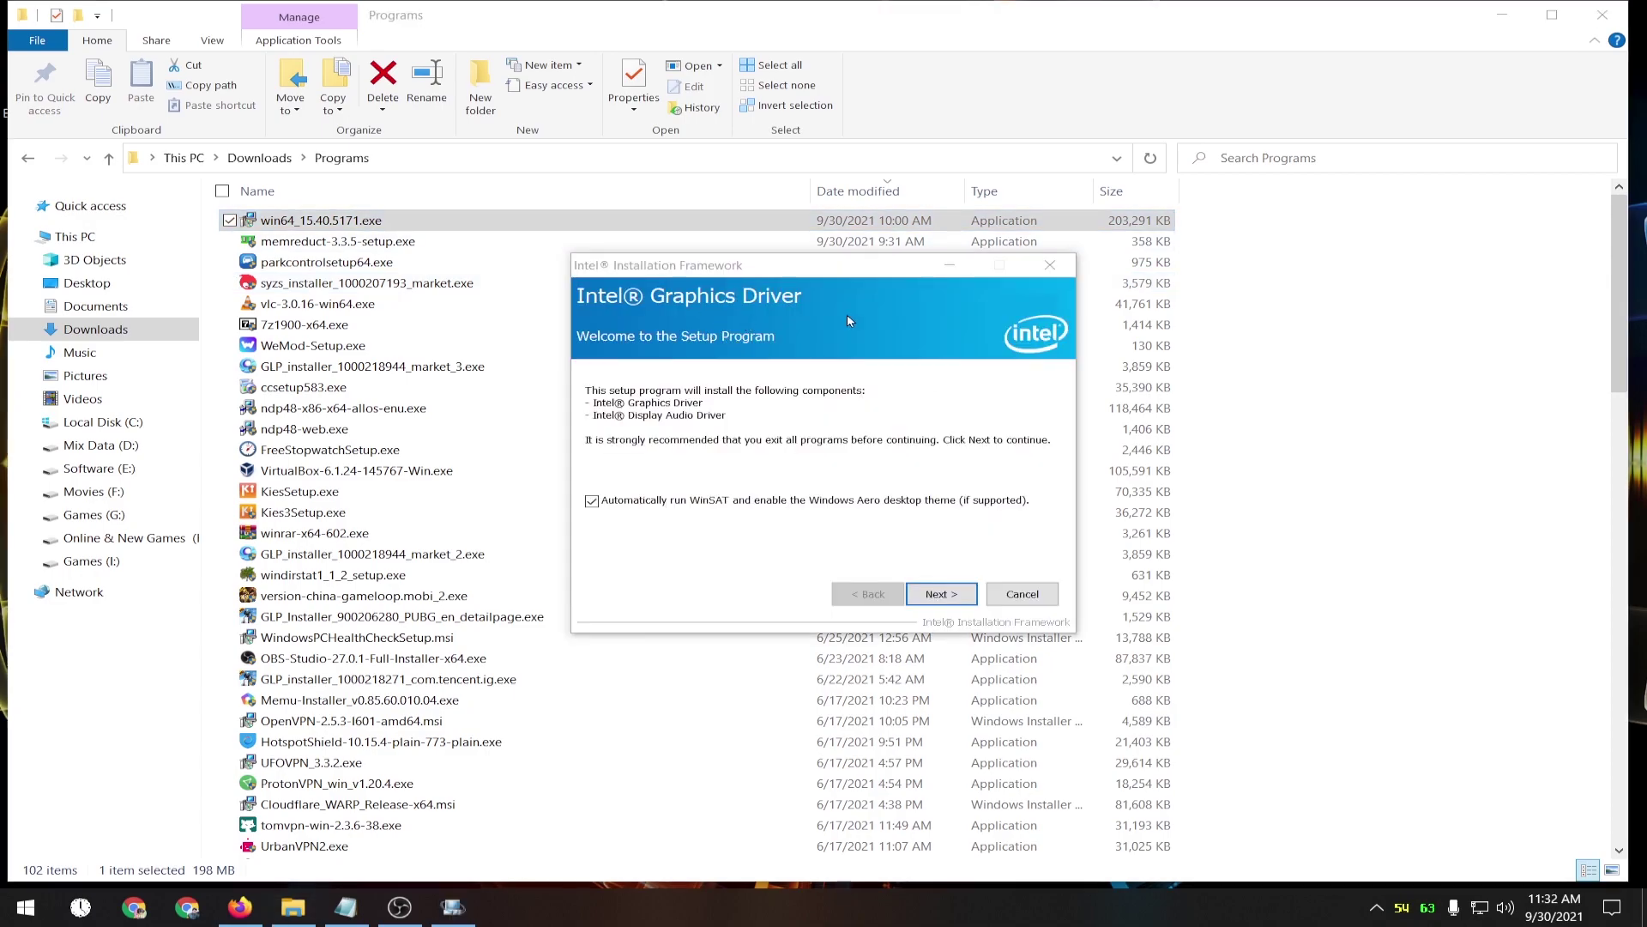
Advance the Intel Graphics Driver setup to its license agreement, decline it, exit the setup, and close the folder window.
click(687, 444)
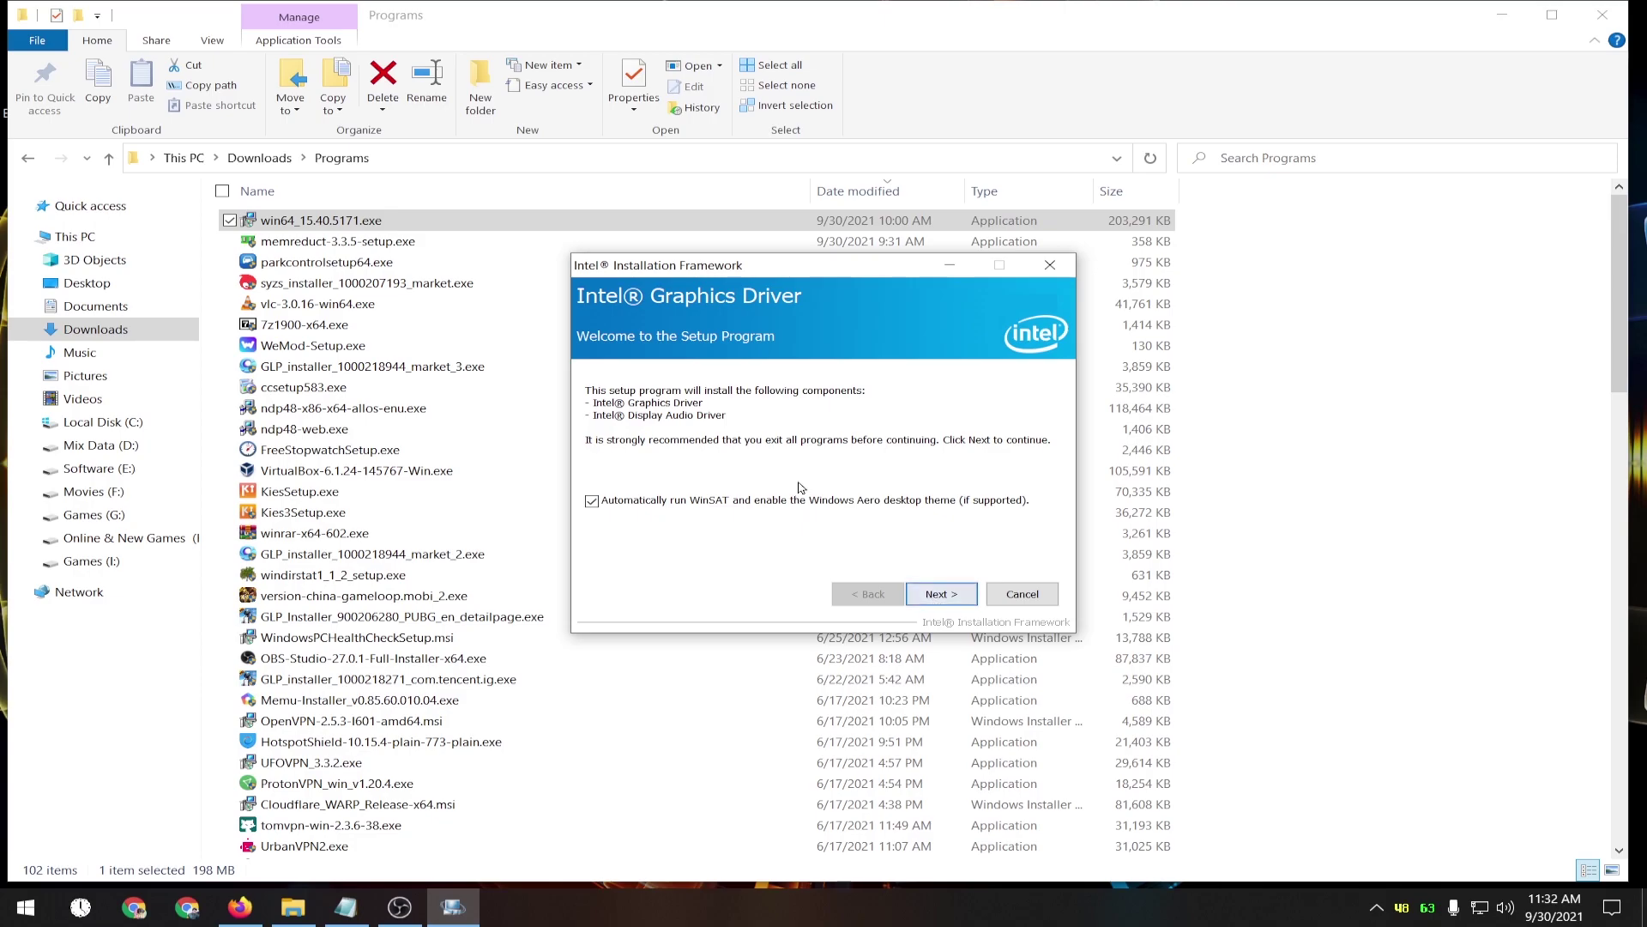
click(935, 601)
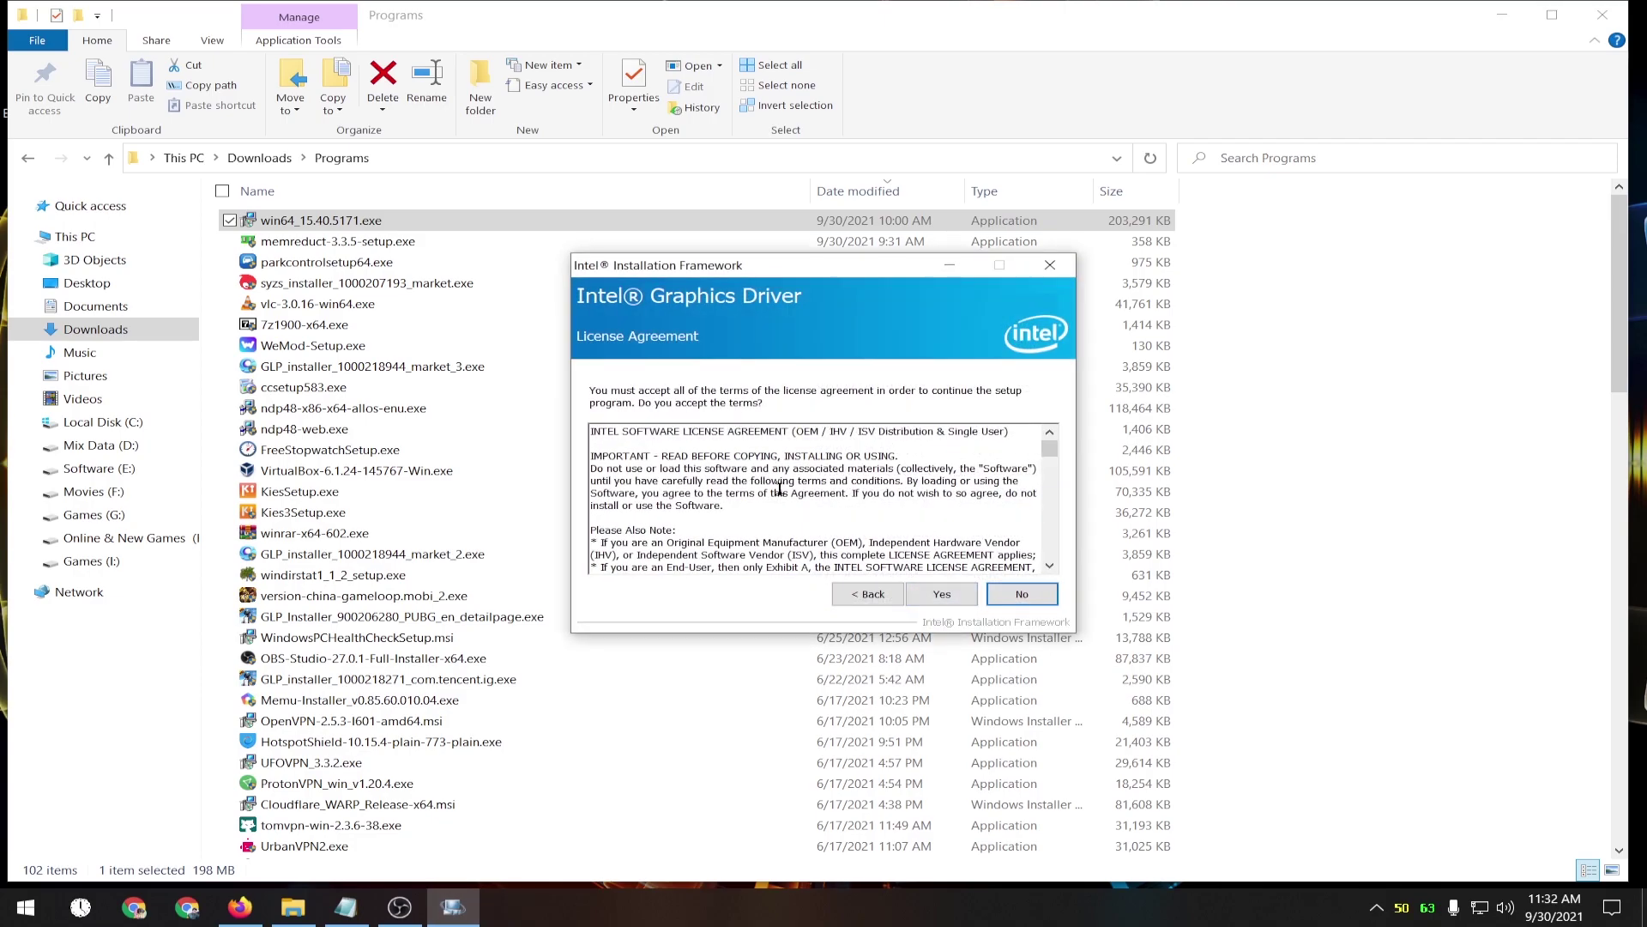
click(1038, 594)
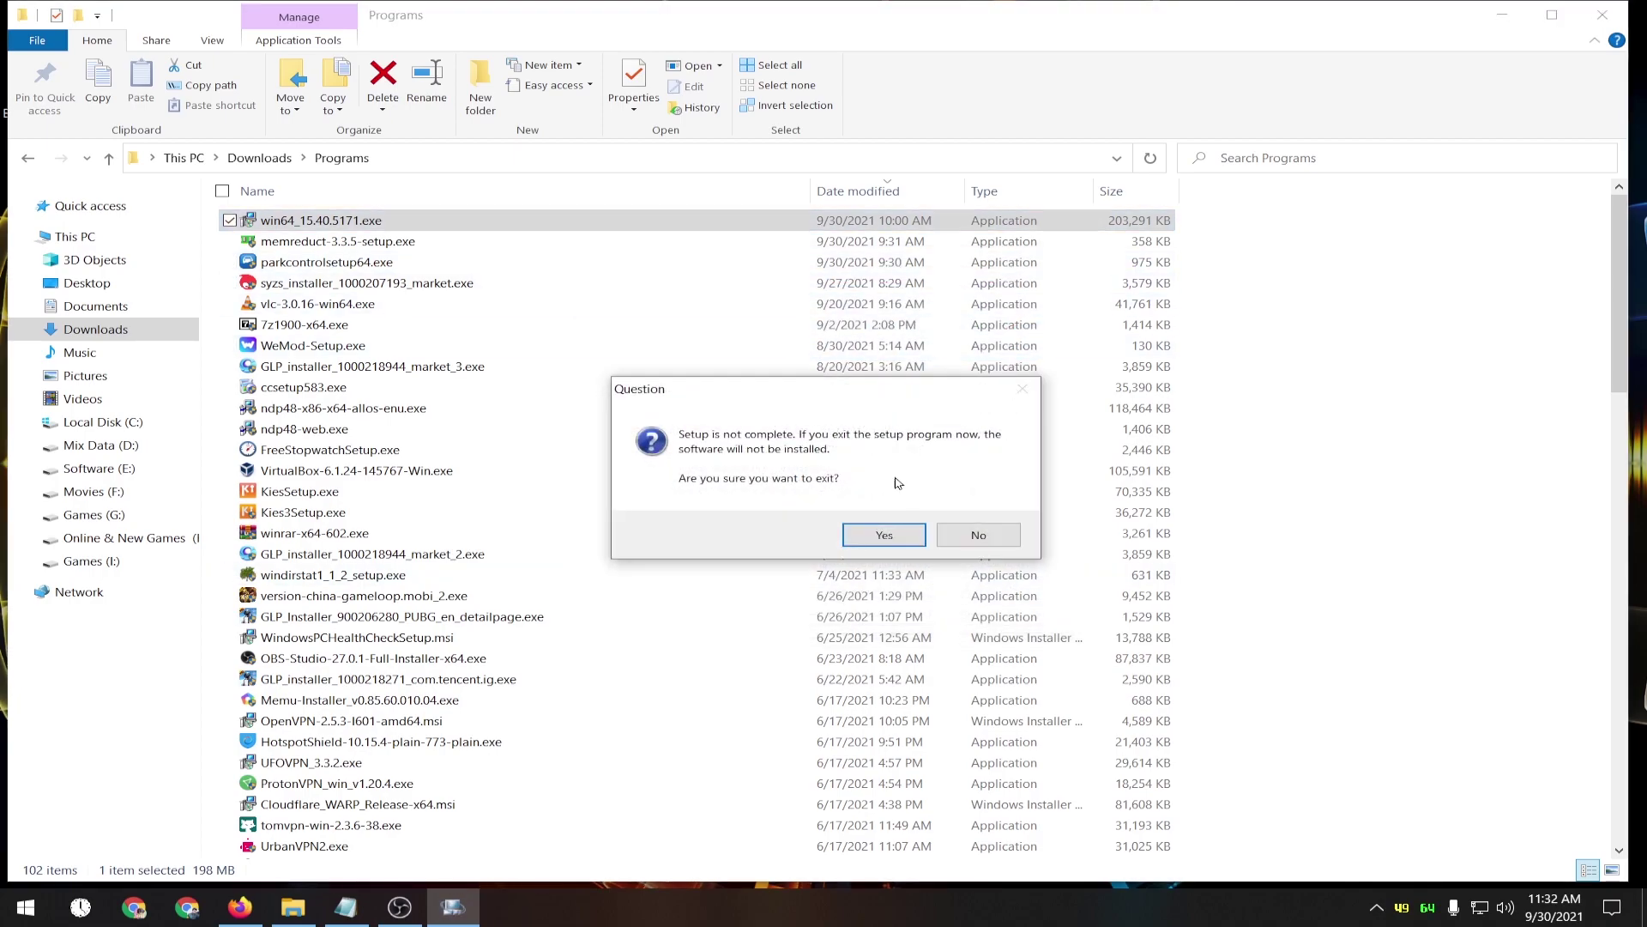
click(885, 536)
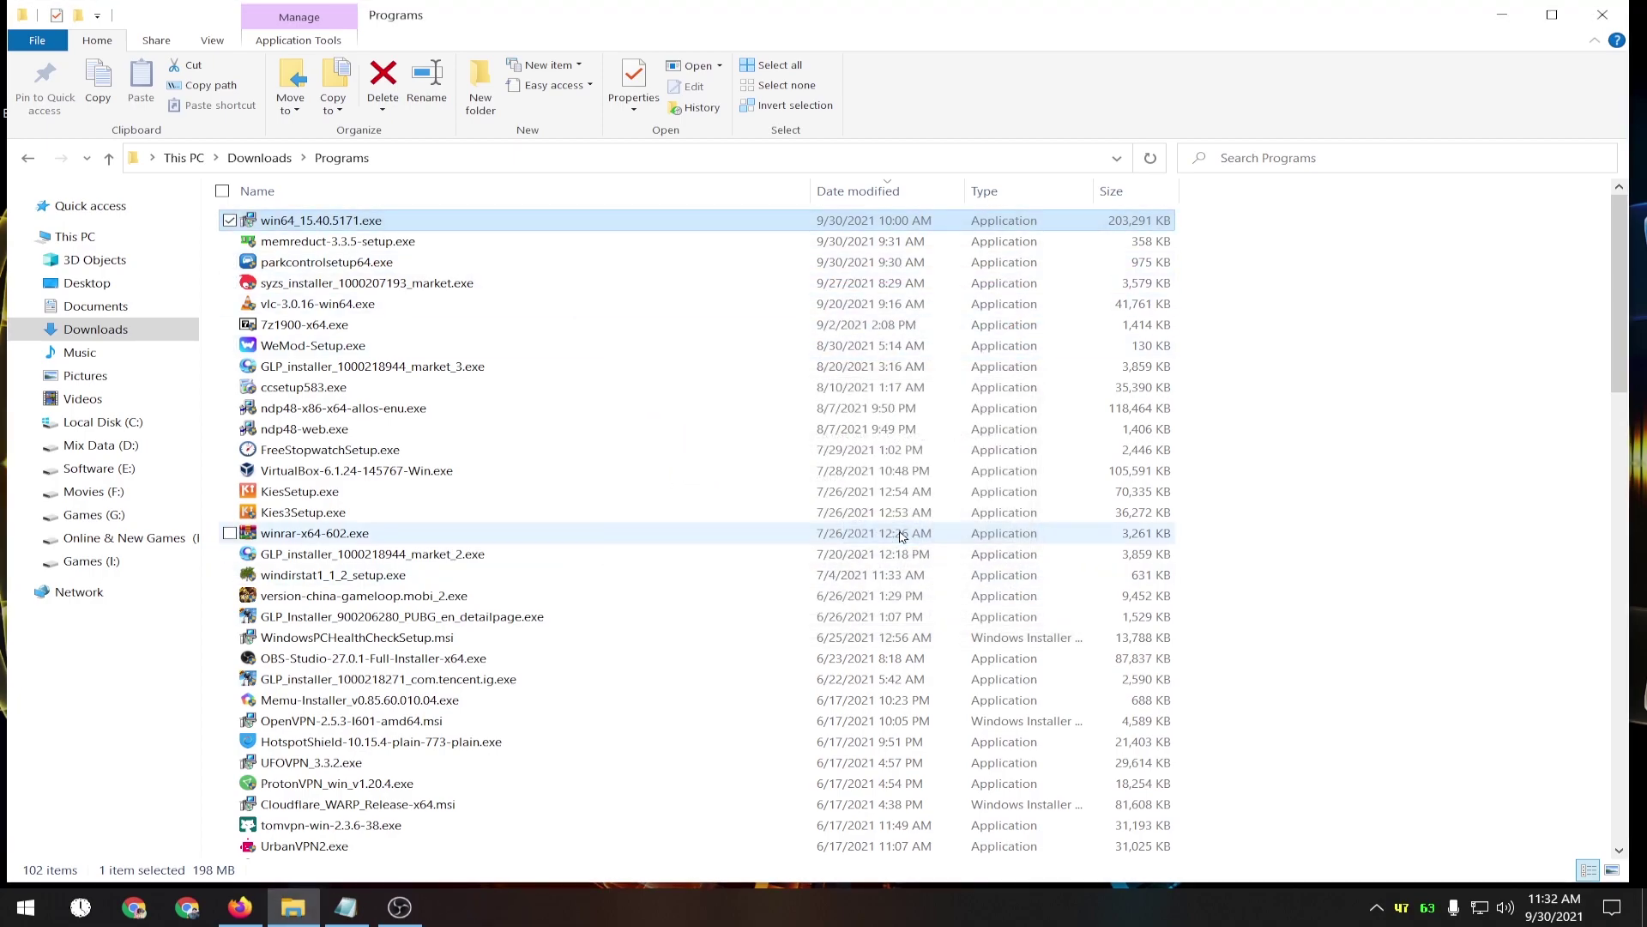
click(1590, 19)
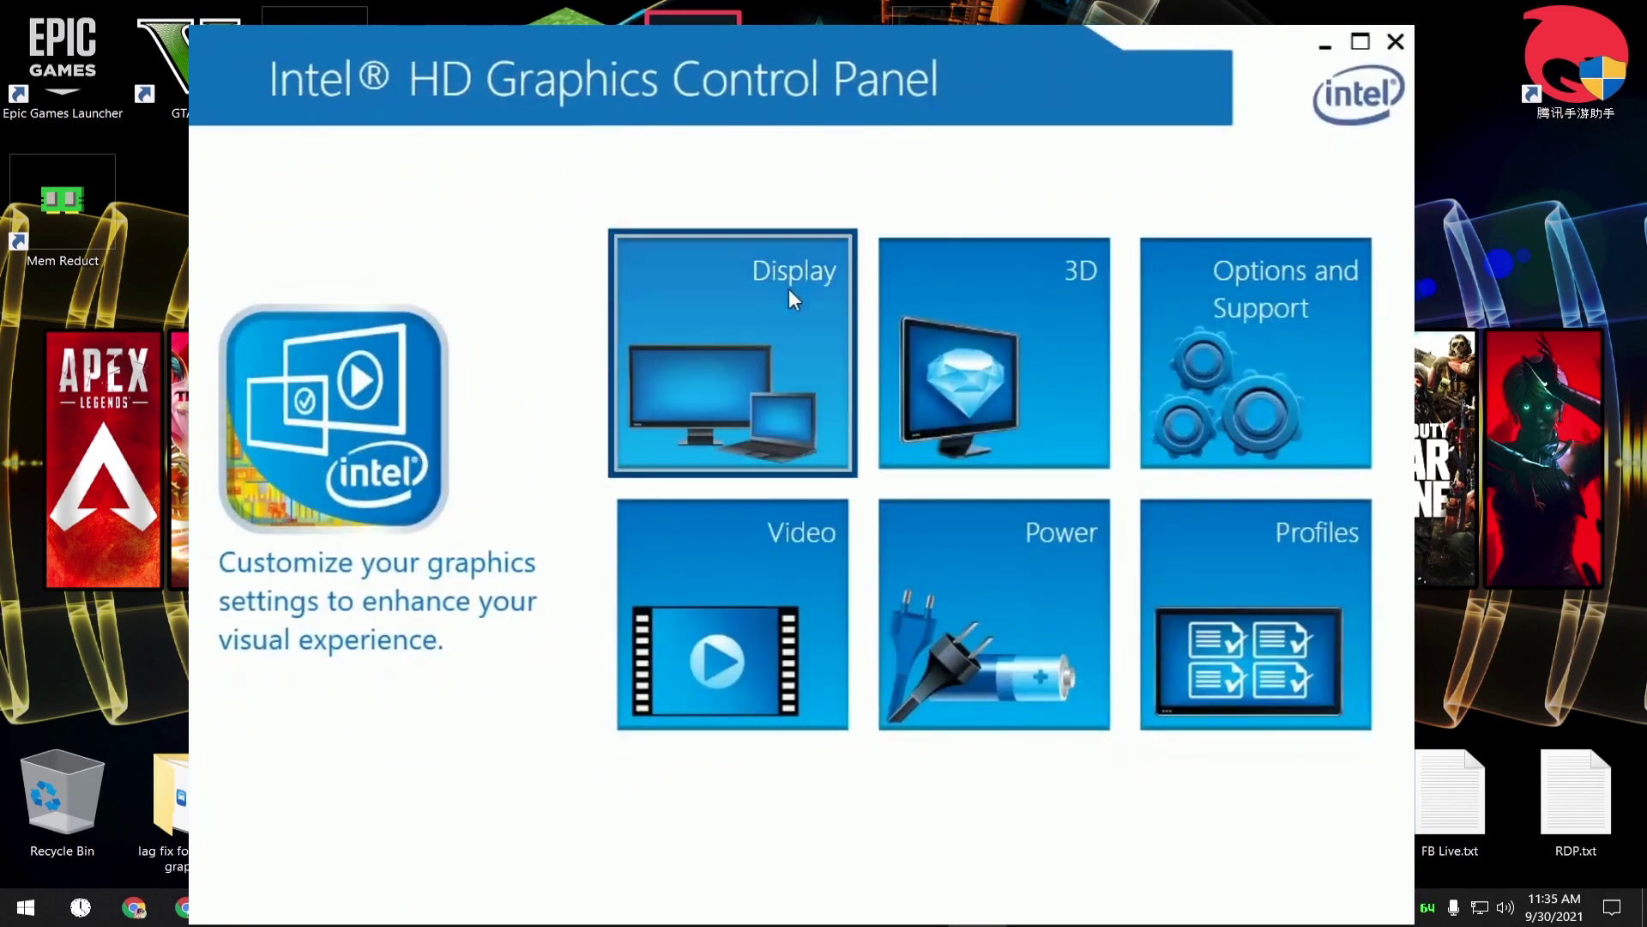
In the Intel HD Graphics display settings, set the resolution to 1366 x 768 and the refresh rate to 60p Hz.
click(789, 288)
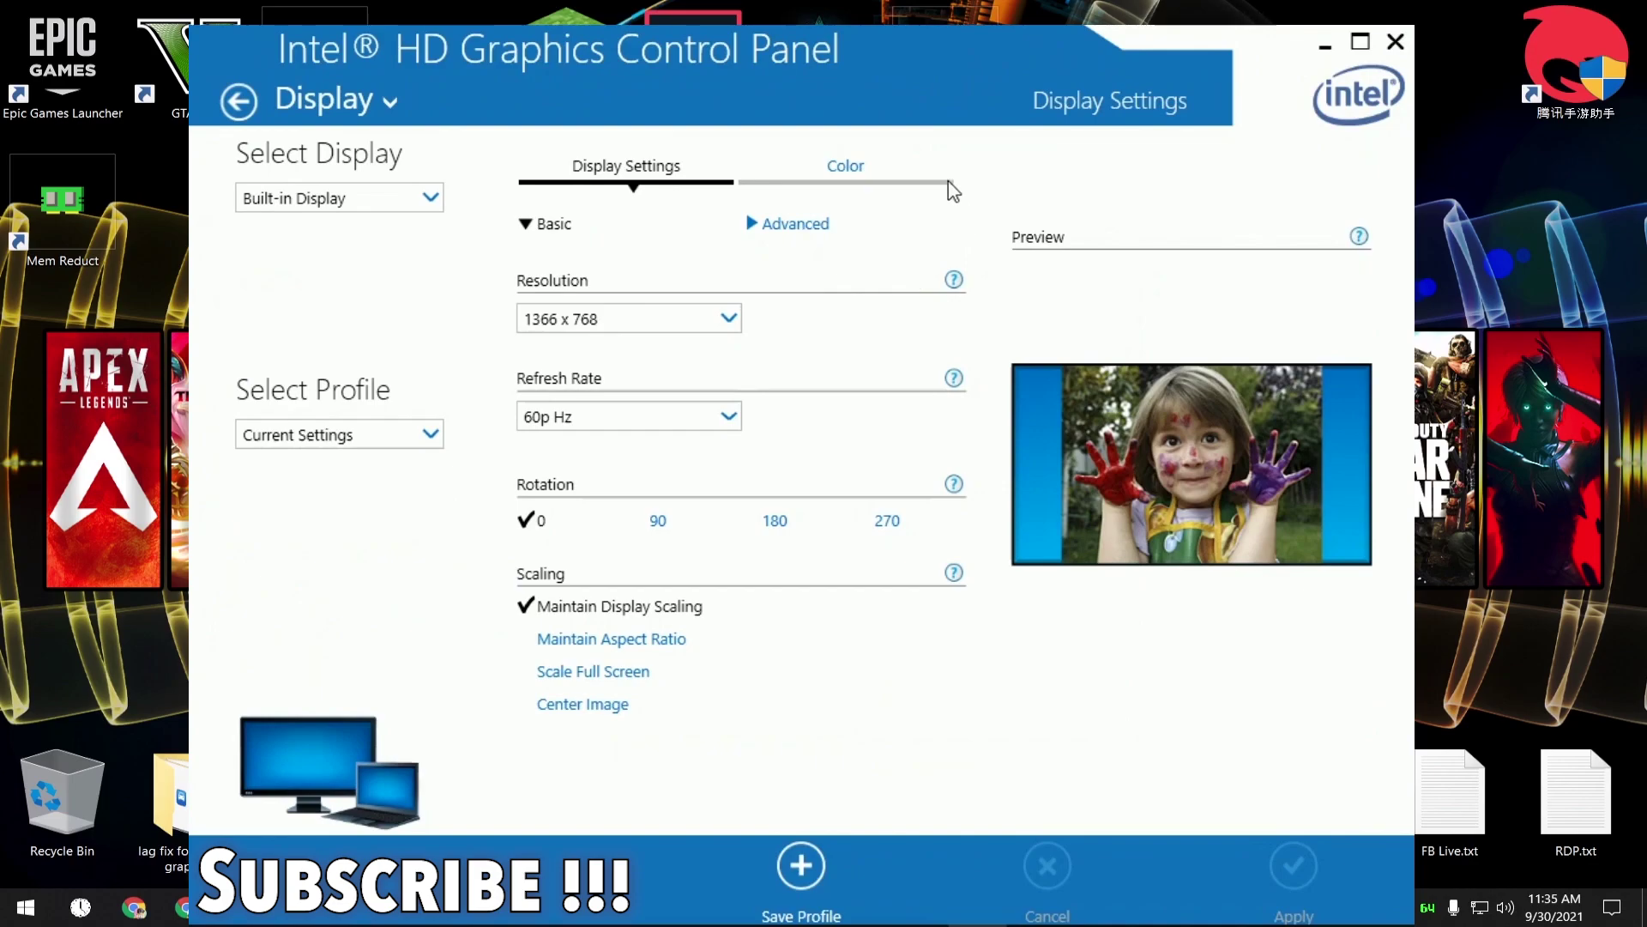
click(731, 320)
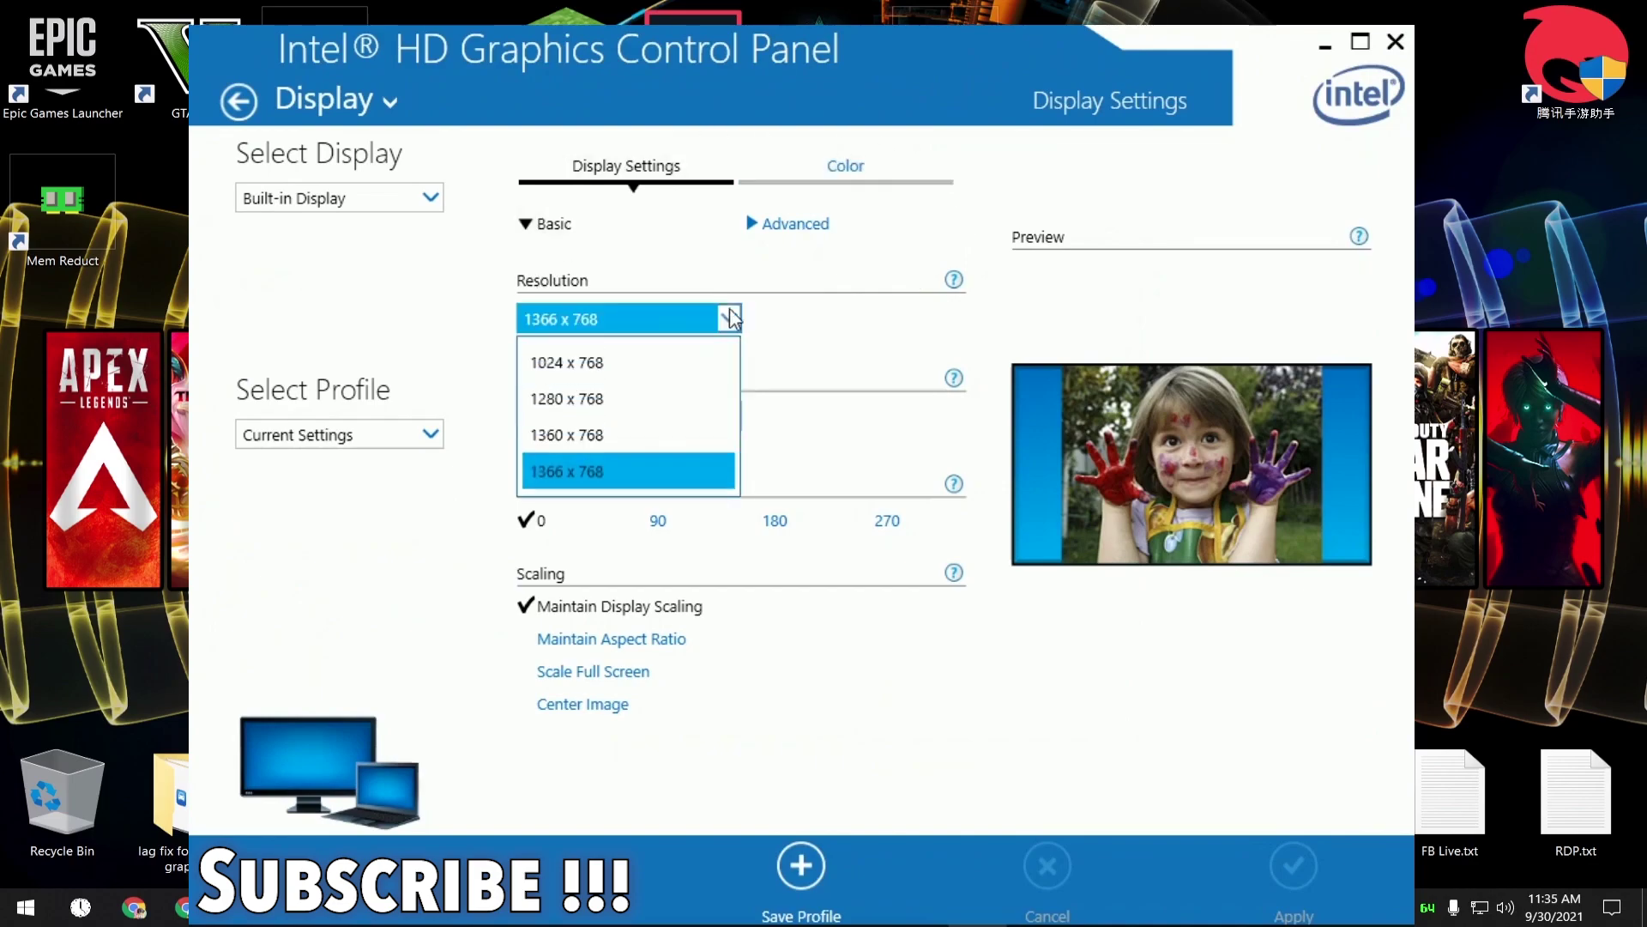
click(587, 475)
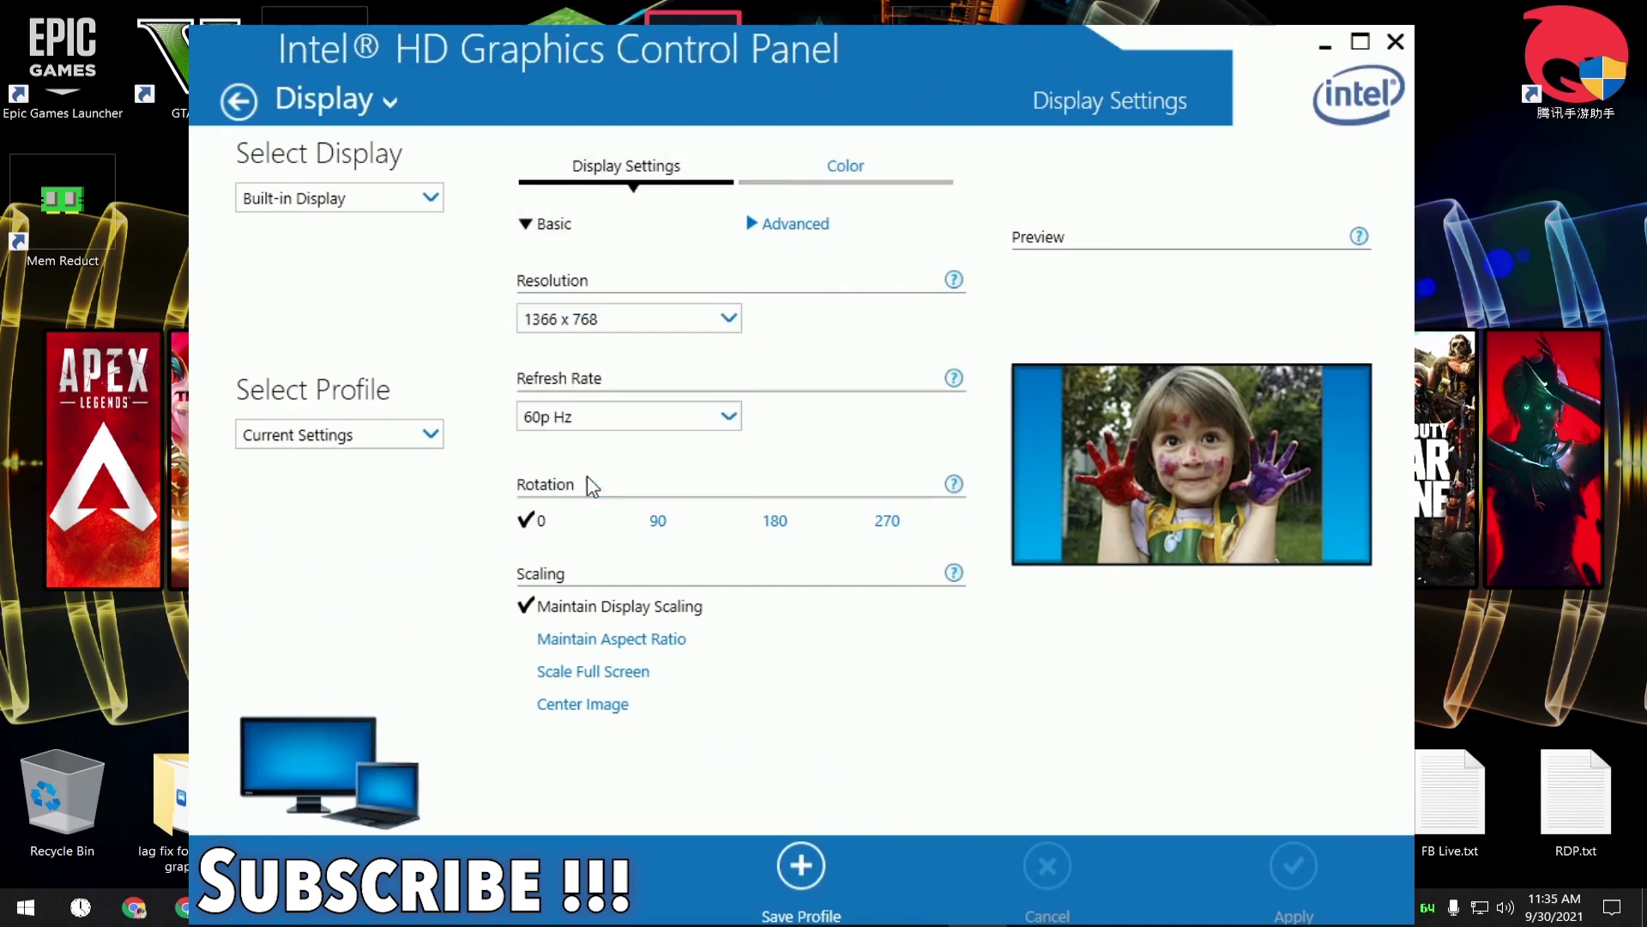
click(702, 425)
click(692, 447)
click(703, 427)
click(540, 468)
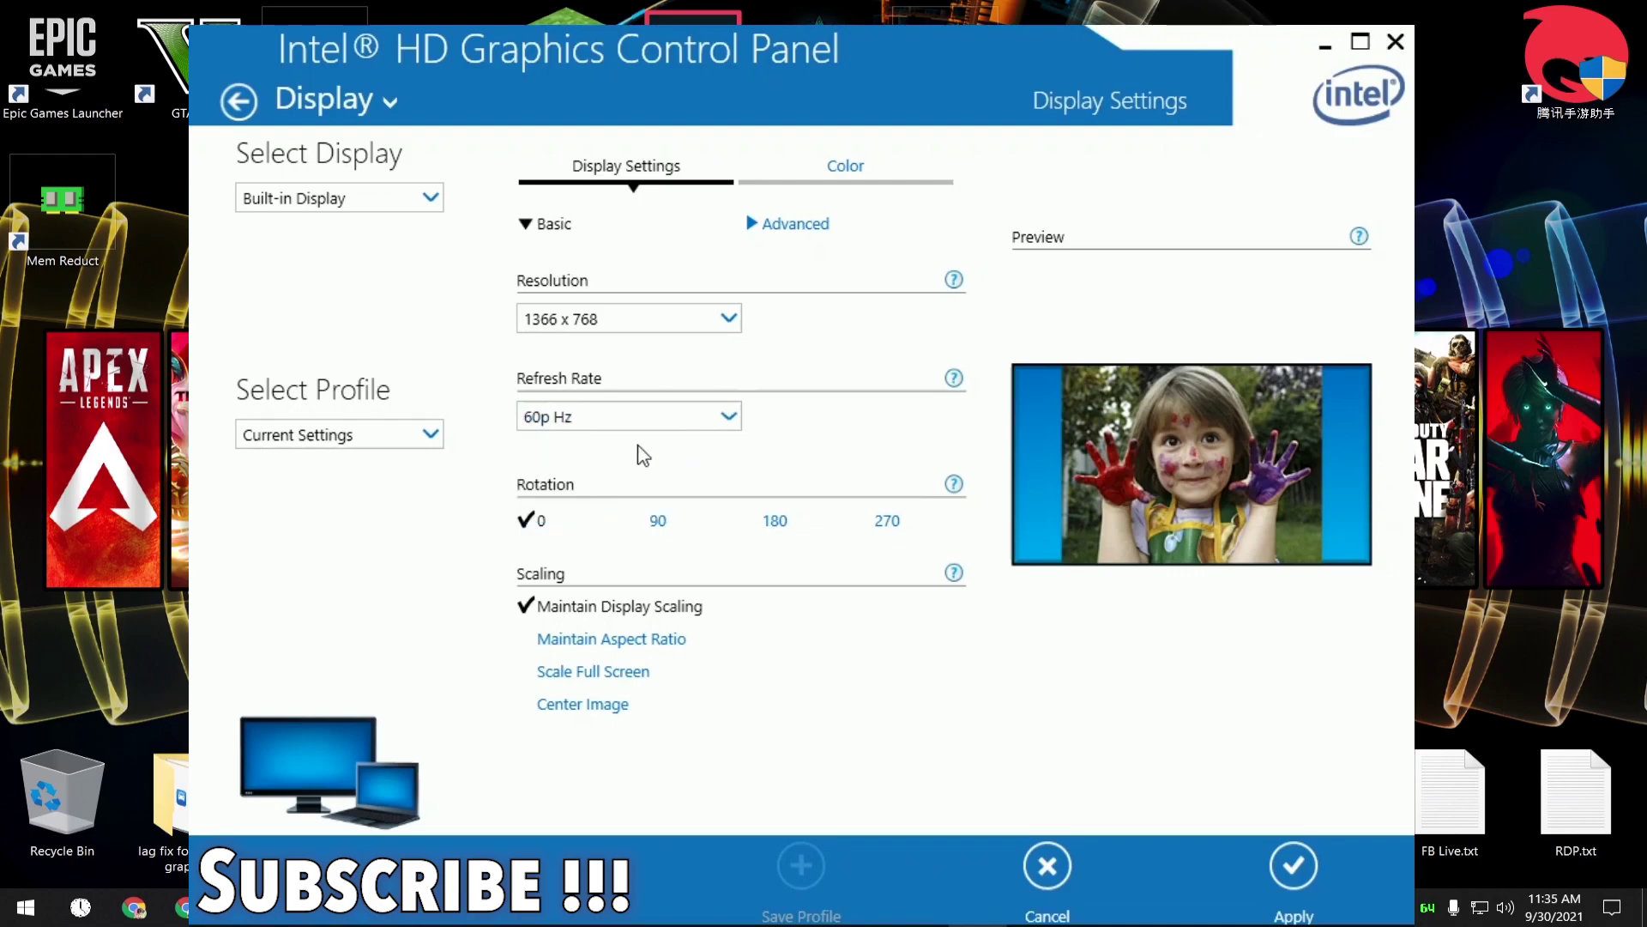
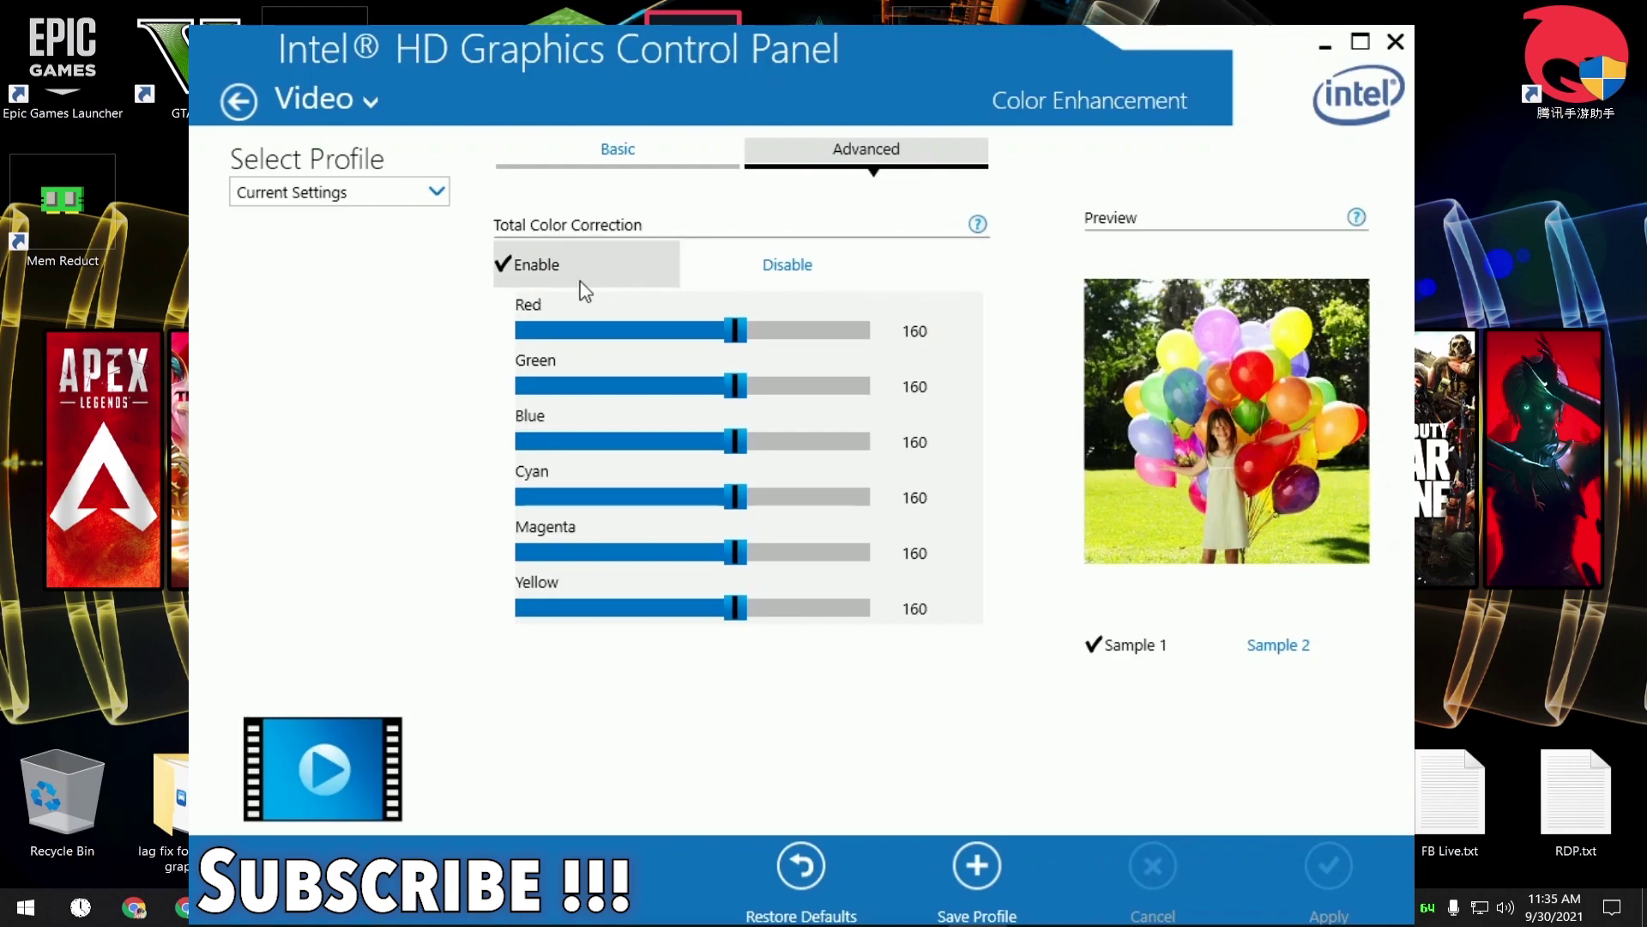
Disable Total Color Correction in the advanced video color enhancement settings, apply the change, and keep it.
click(762, 266)
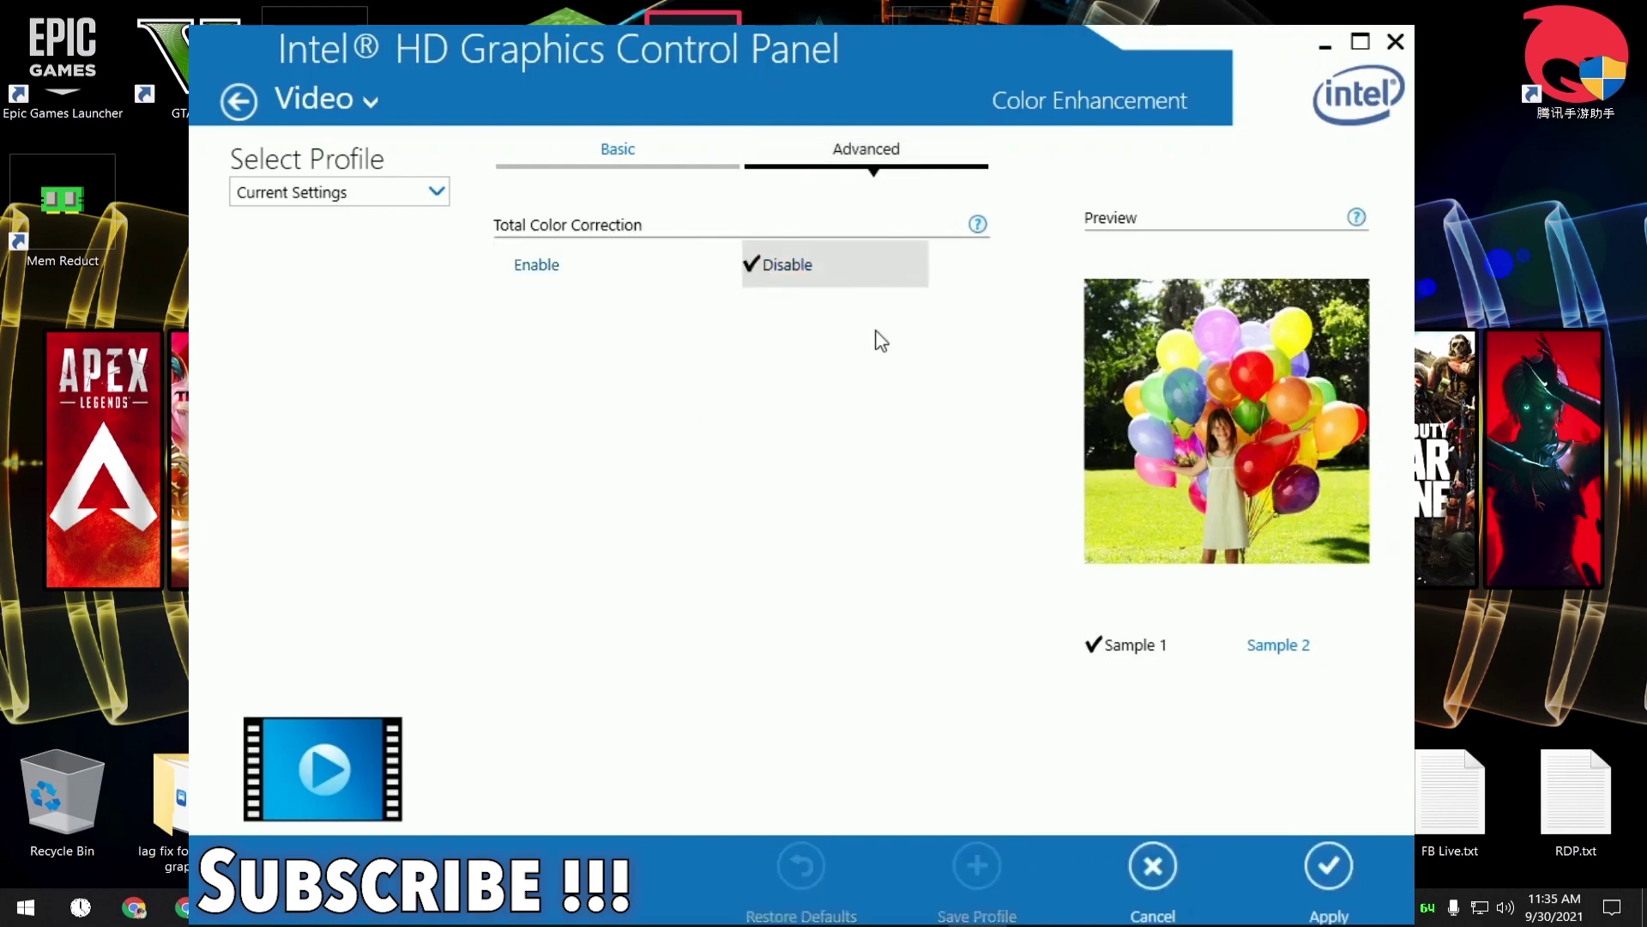
click(1329, 867)
click(755, 496)
Disable Image Scaling in the Intel video settings, apply the change, and keep it.
click(383, 199)
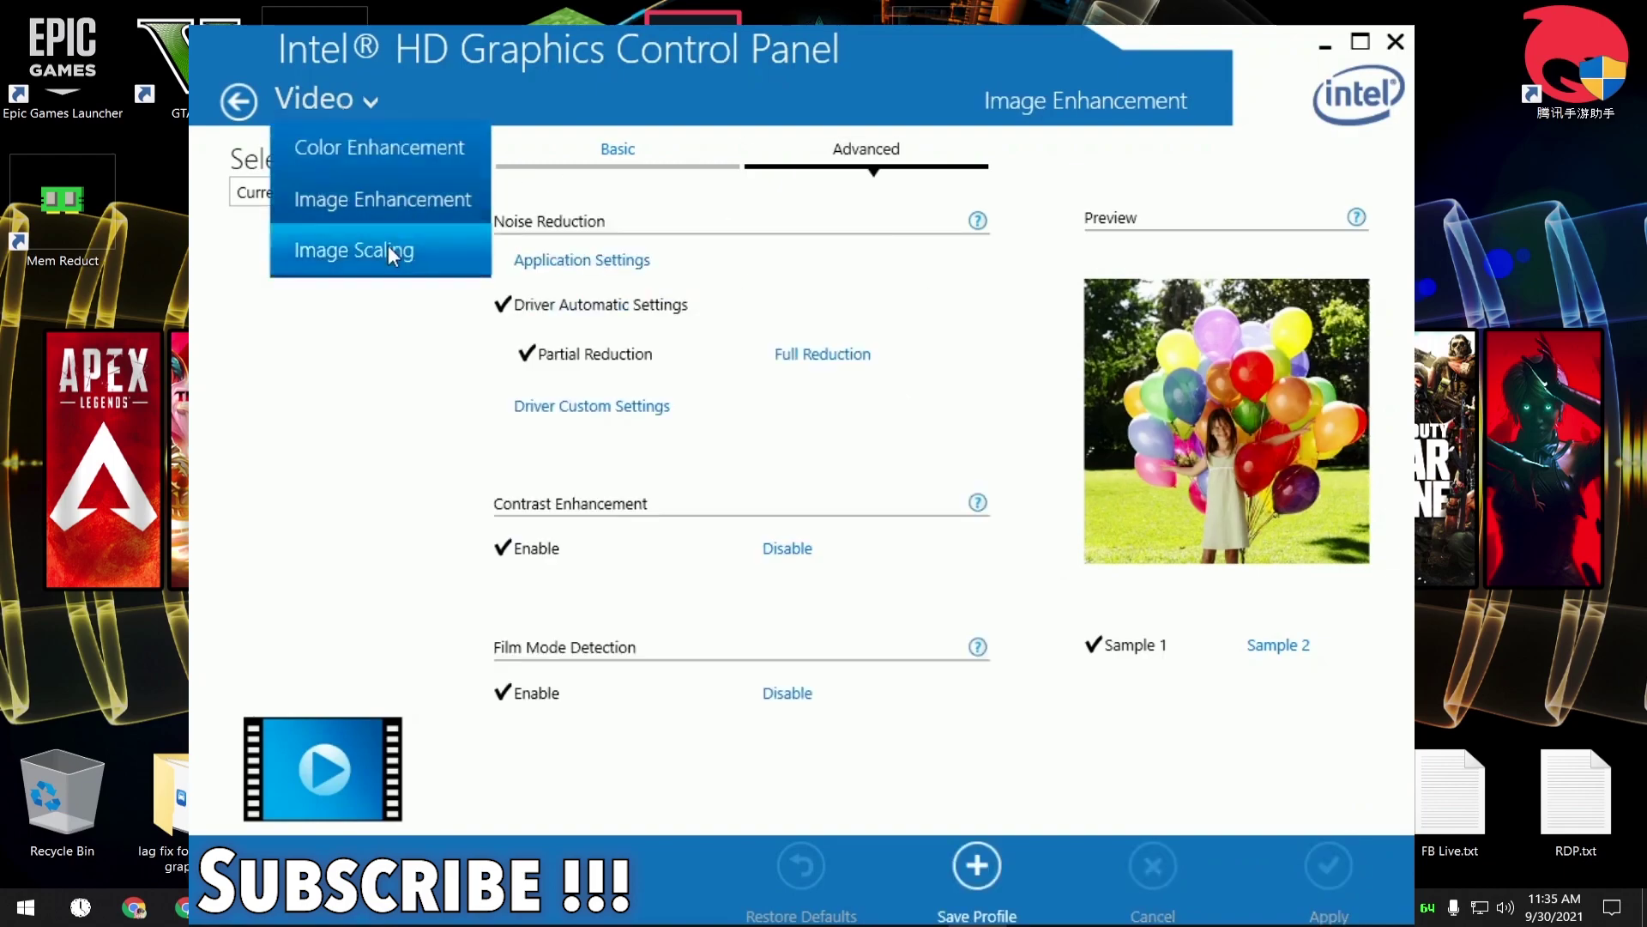
click(359, 250)
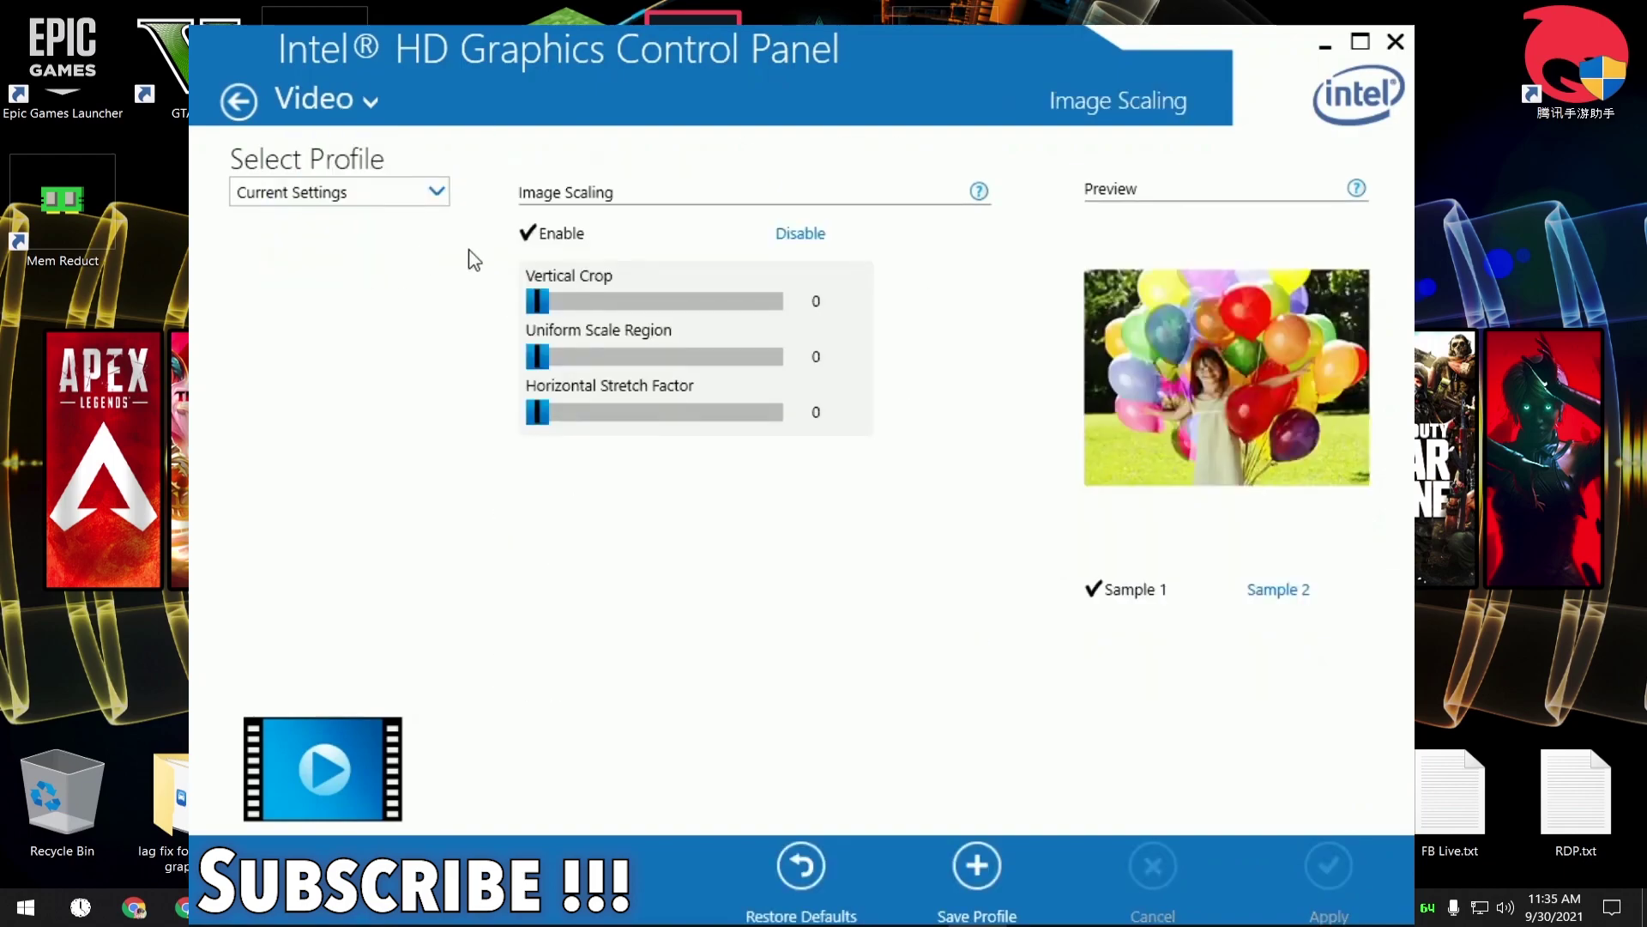
click(801, 234)
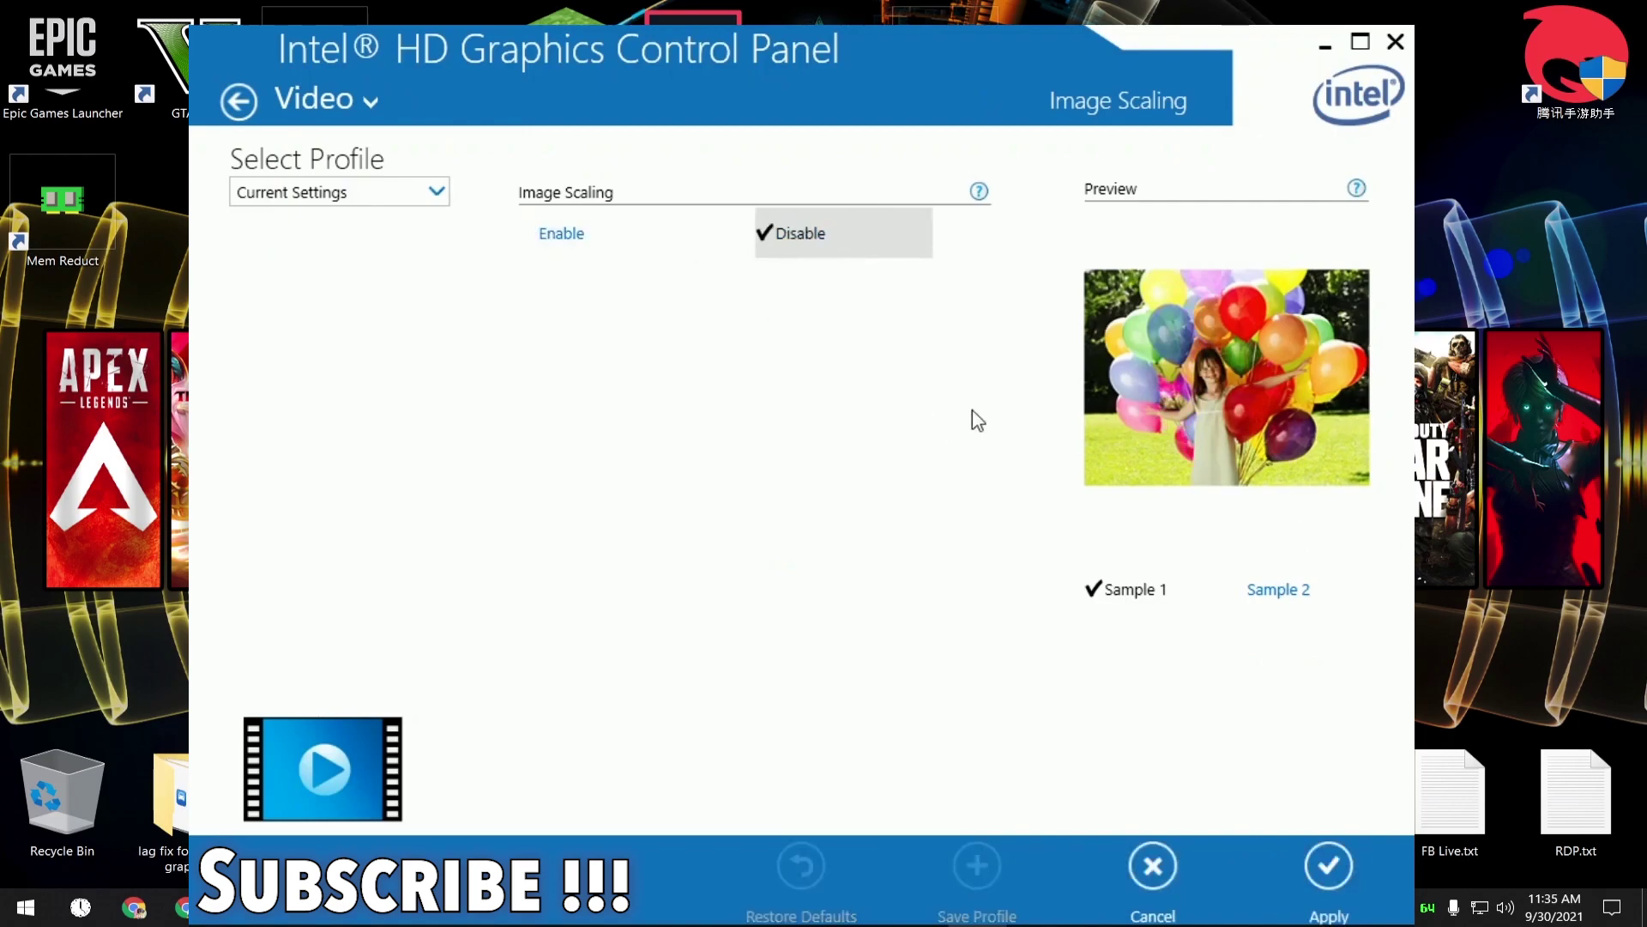
click(1329, 866)
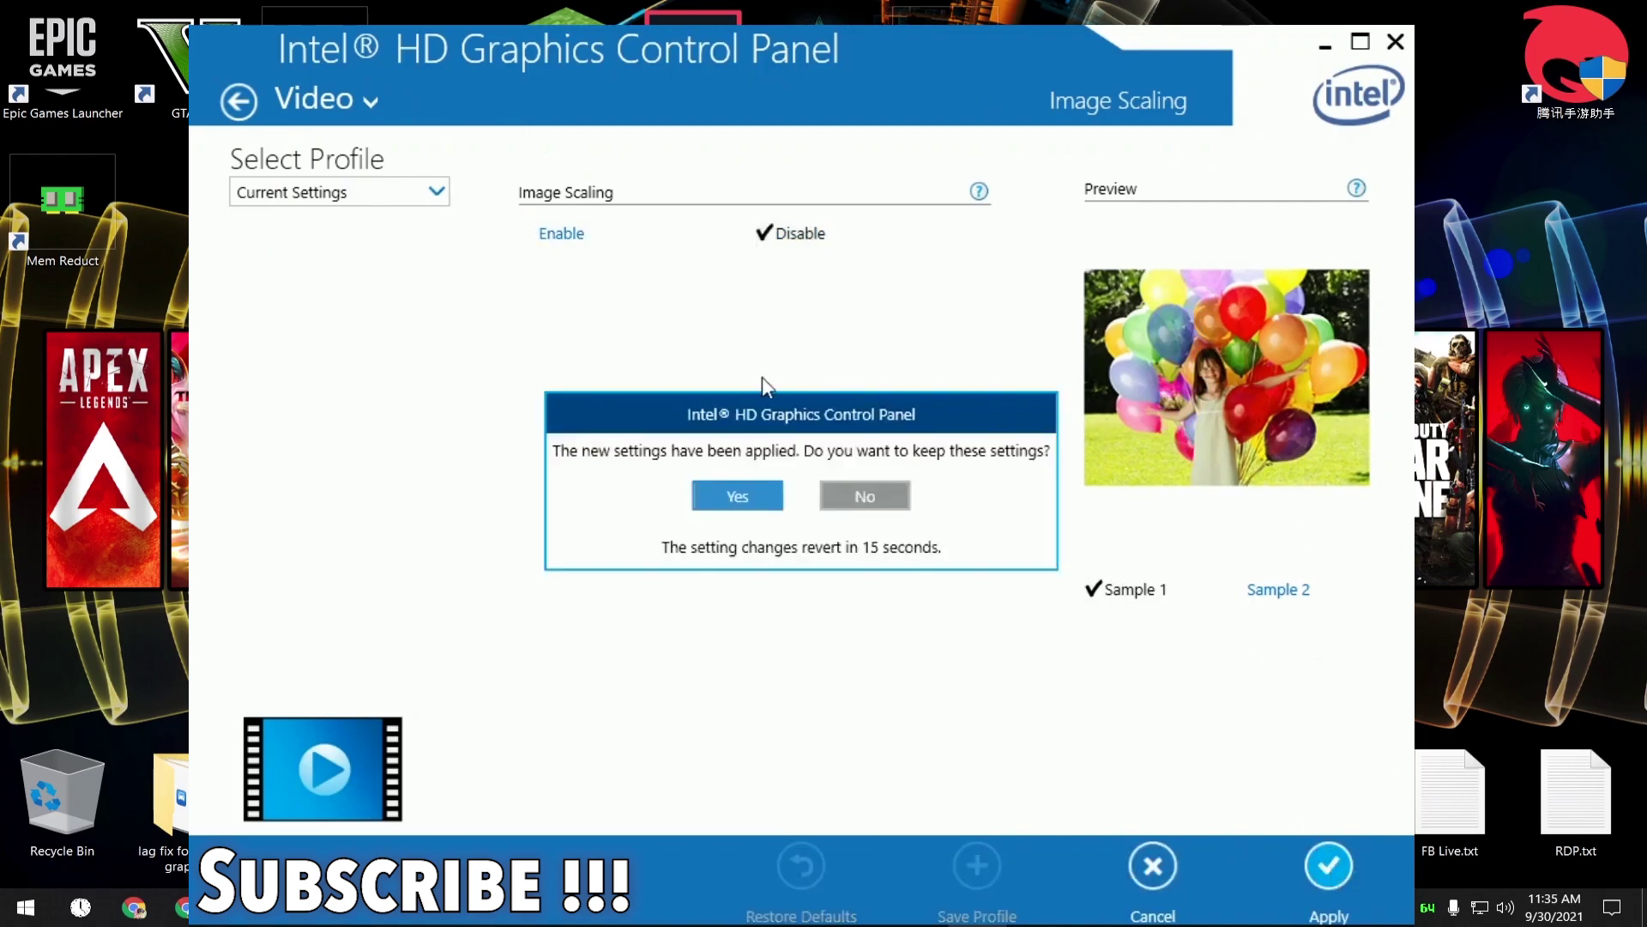
click(738, 496)
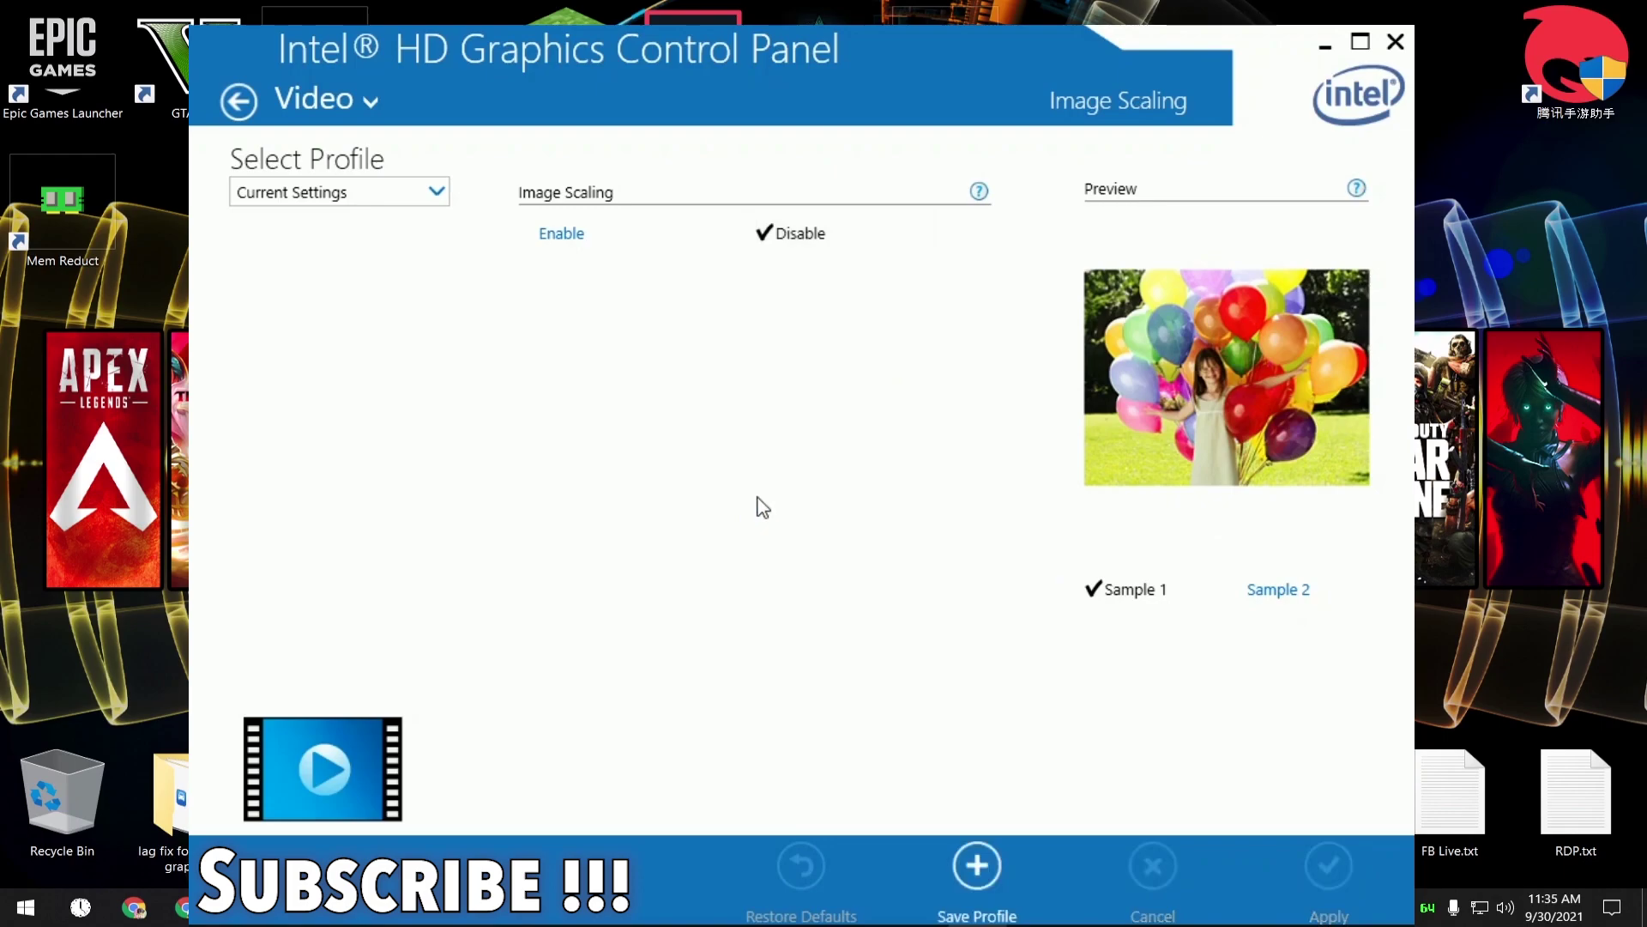
Close the Intel HD Graphics Control Panel, open Windows Graphics settings, and review the apps' graphics performance preferences.
click(240, 103)
key(alt+F4)
key(super)
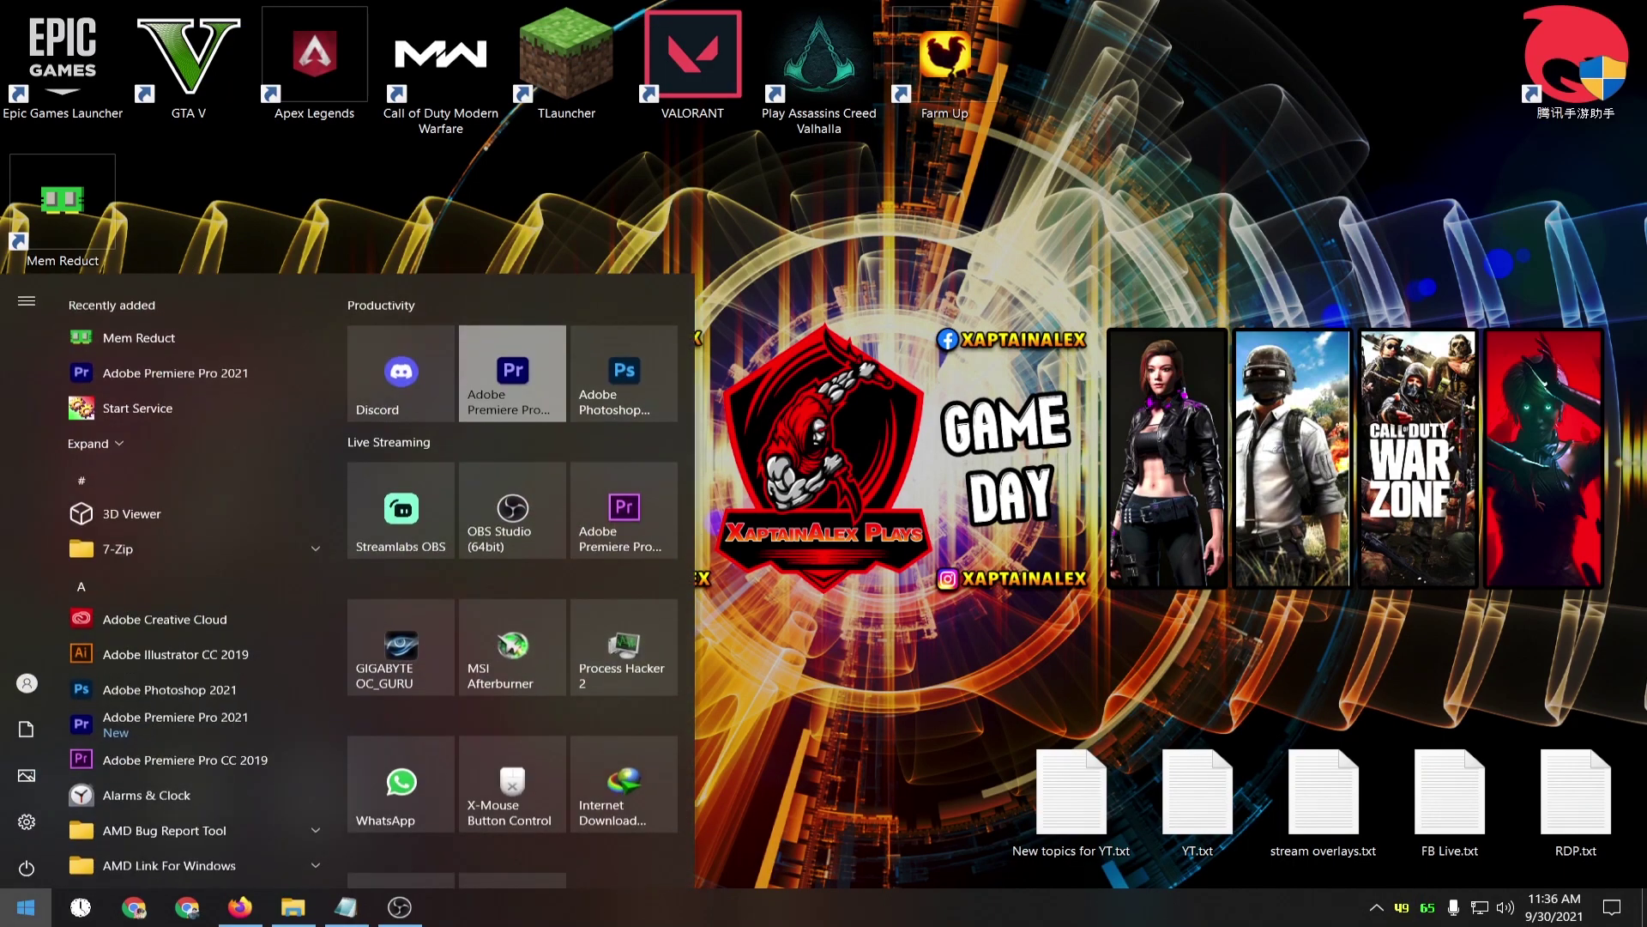
text(gra)
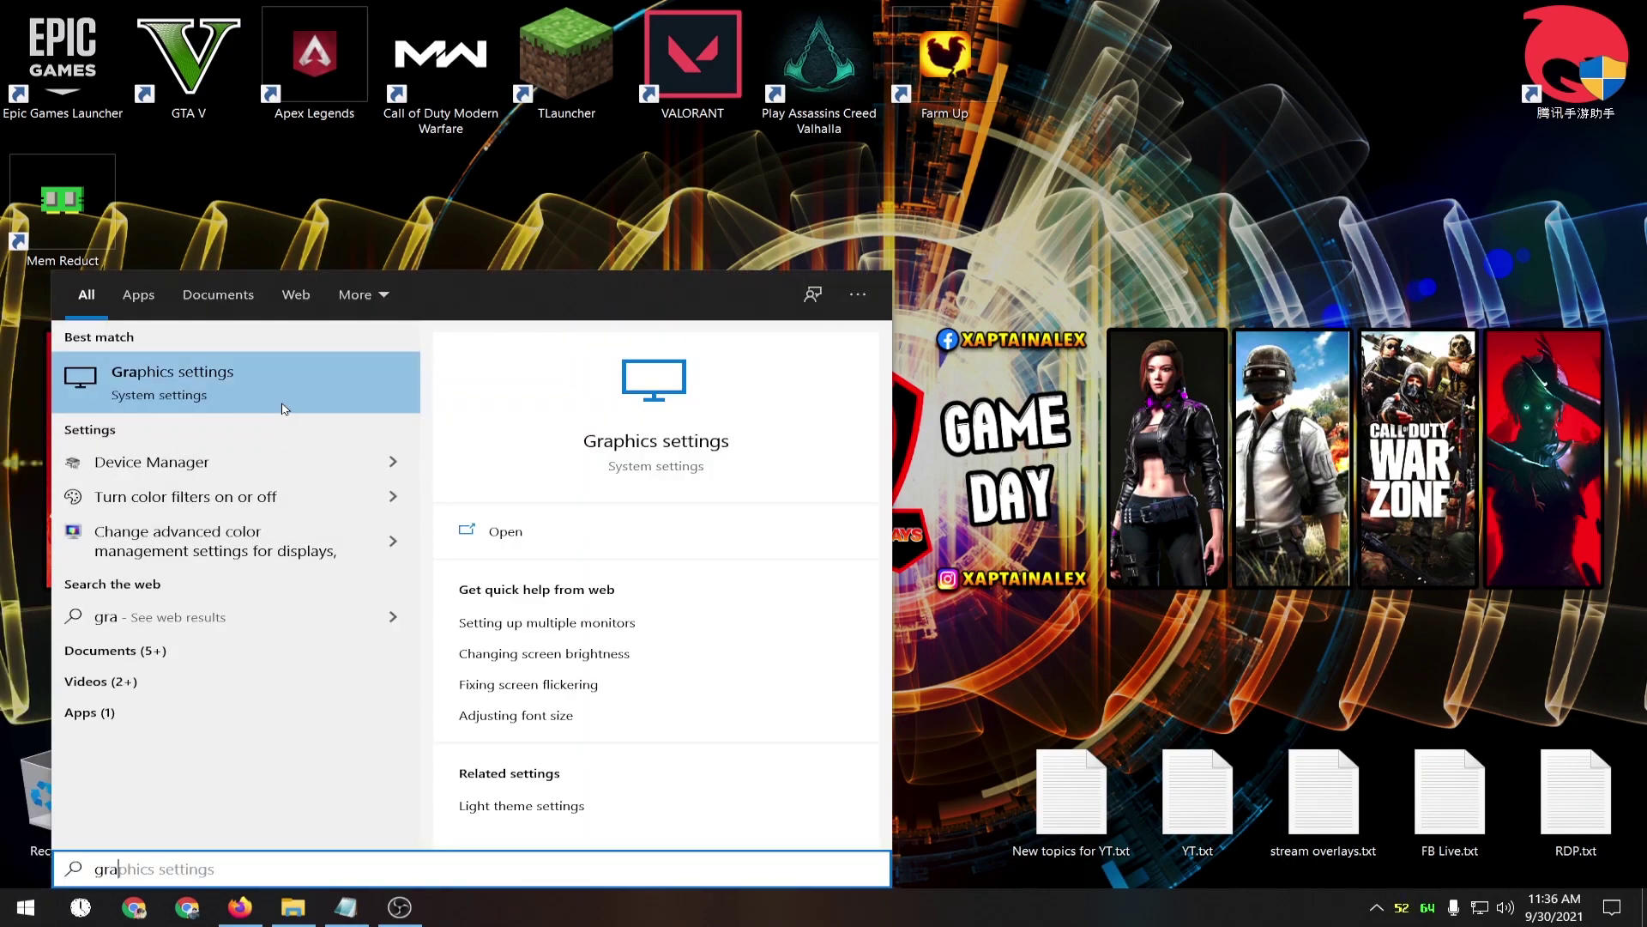
click(223, 382)
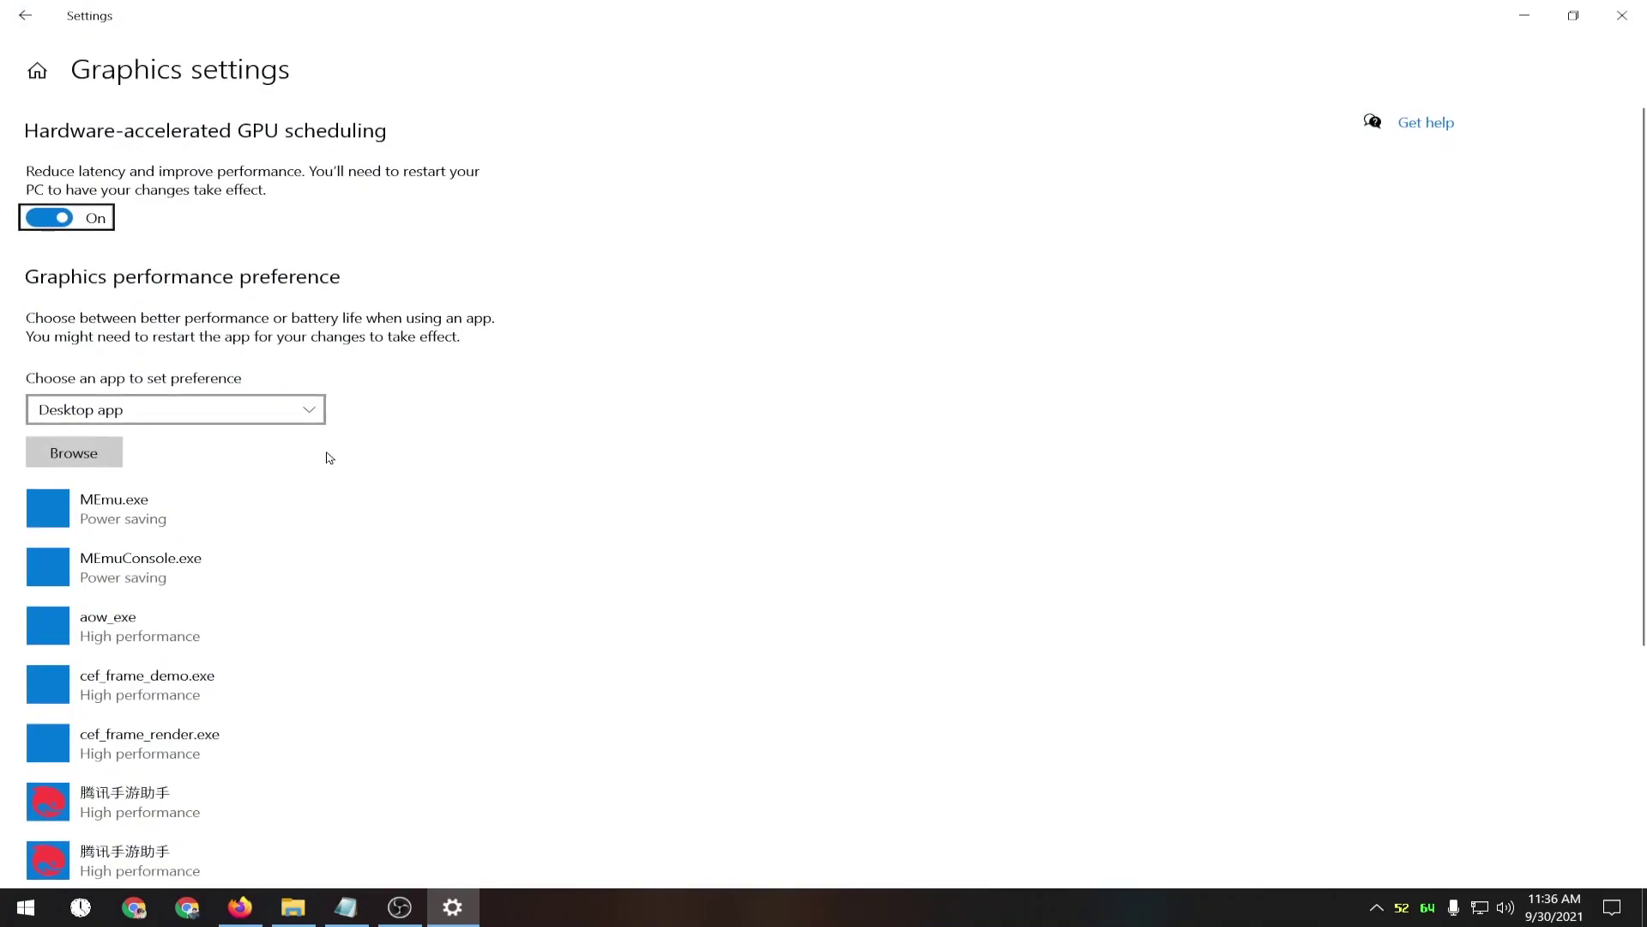
scroll(350, 713, down, 4)
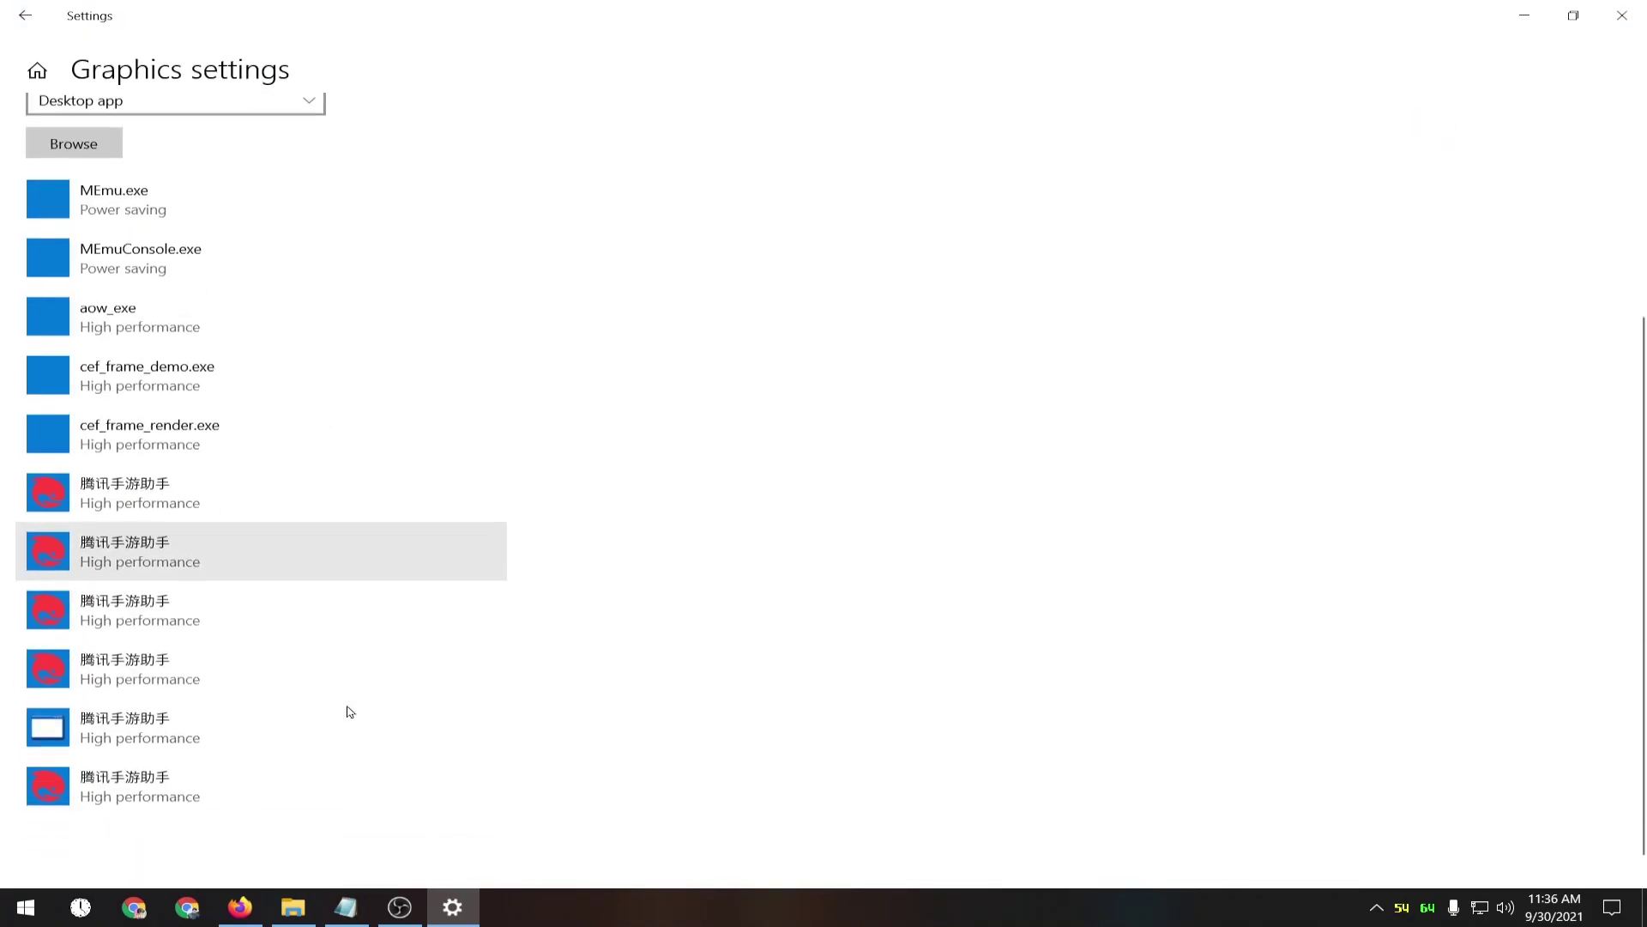
scroll(350, 712, up, 4)
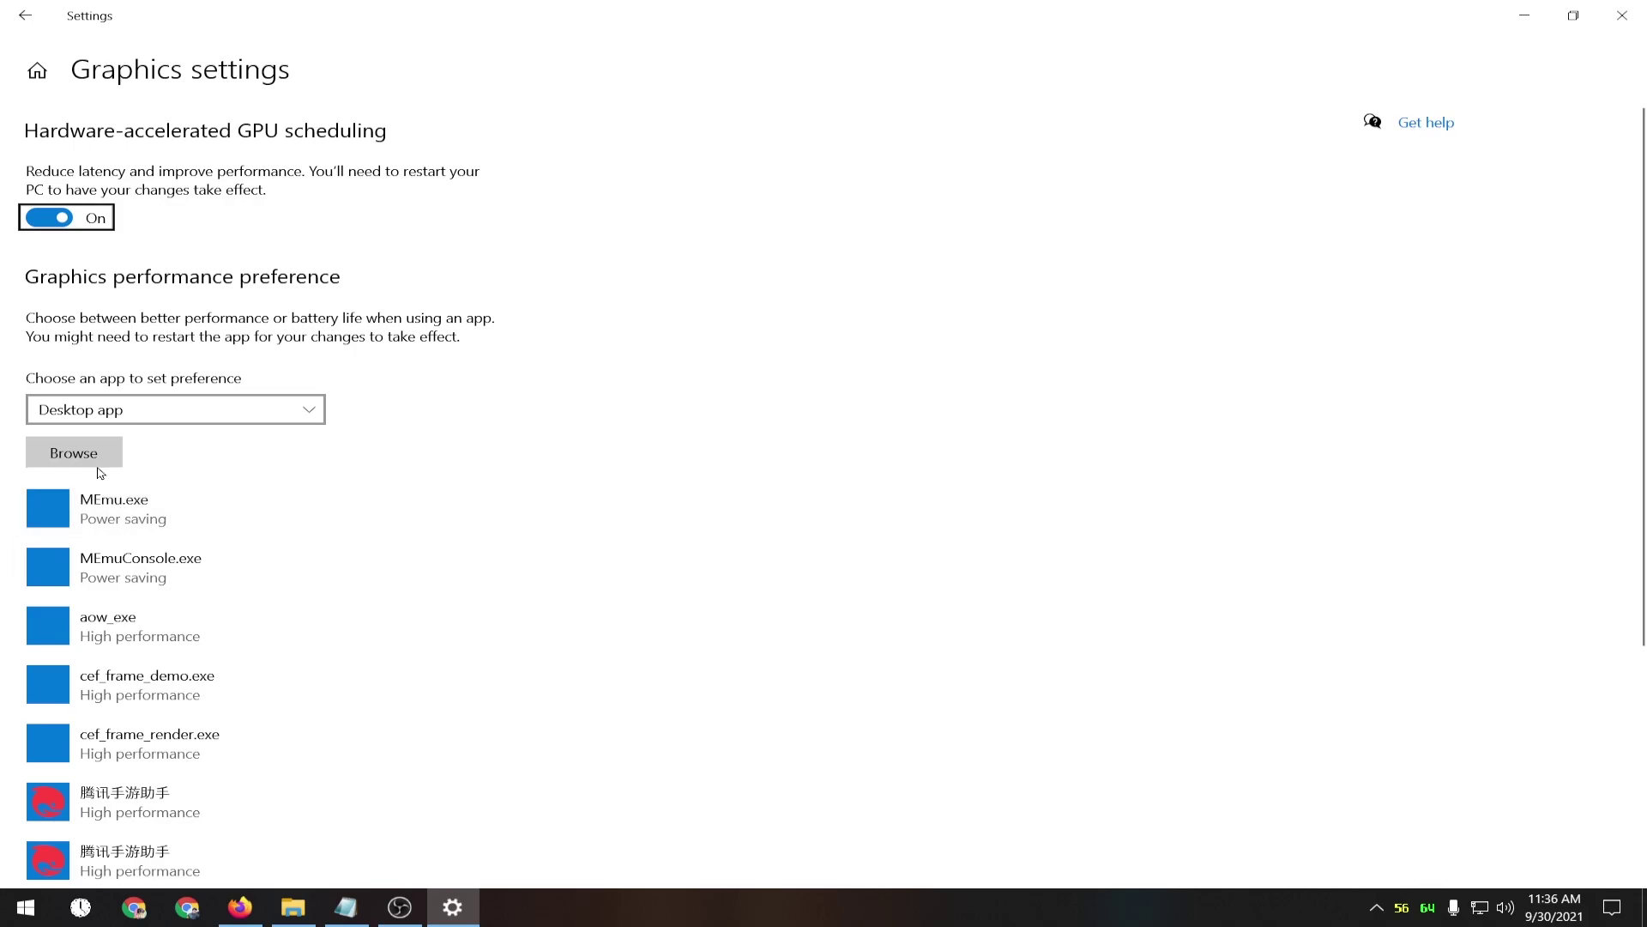
Browse for a desktop app to add, and open the file location of the 腾讯手游助手 shortcut from the Desktop folder.
click(101, 466)
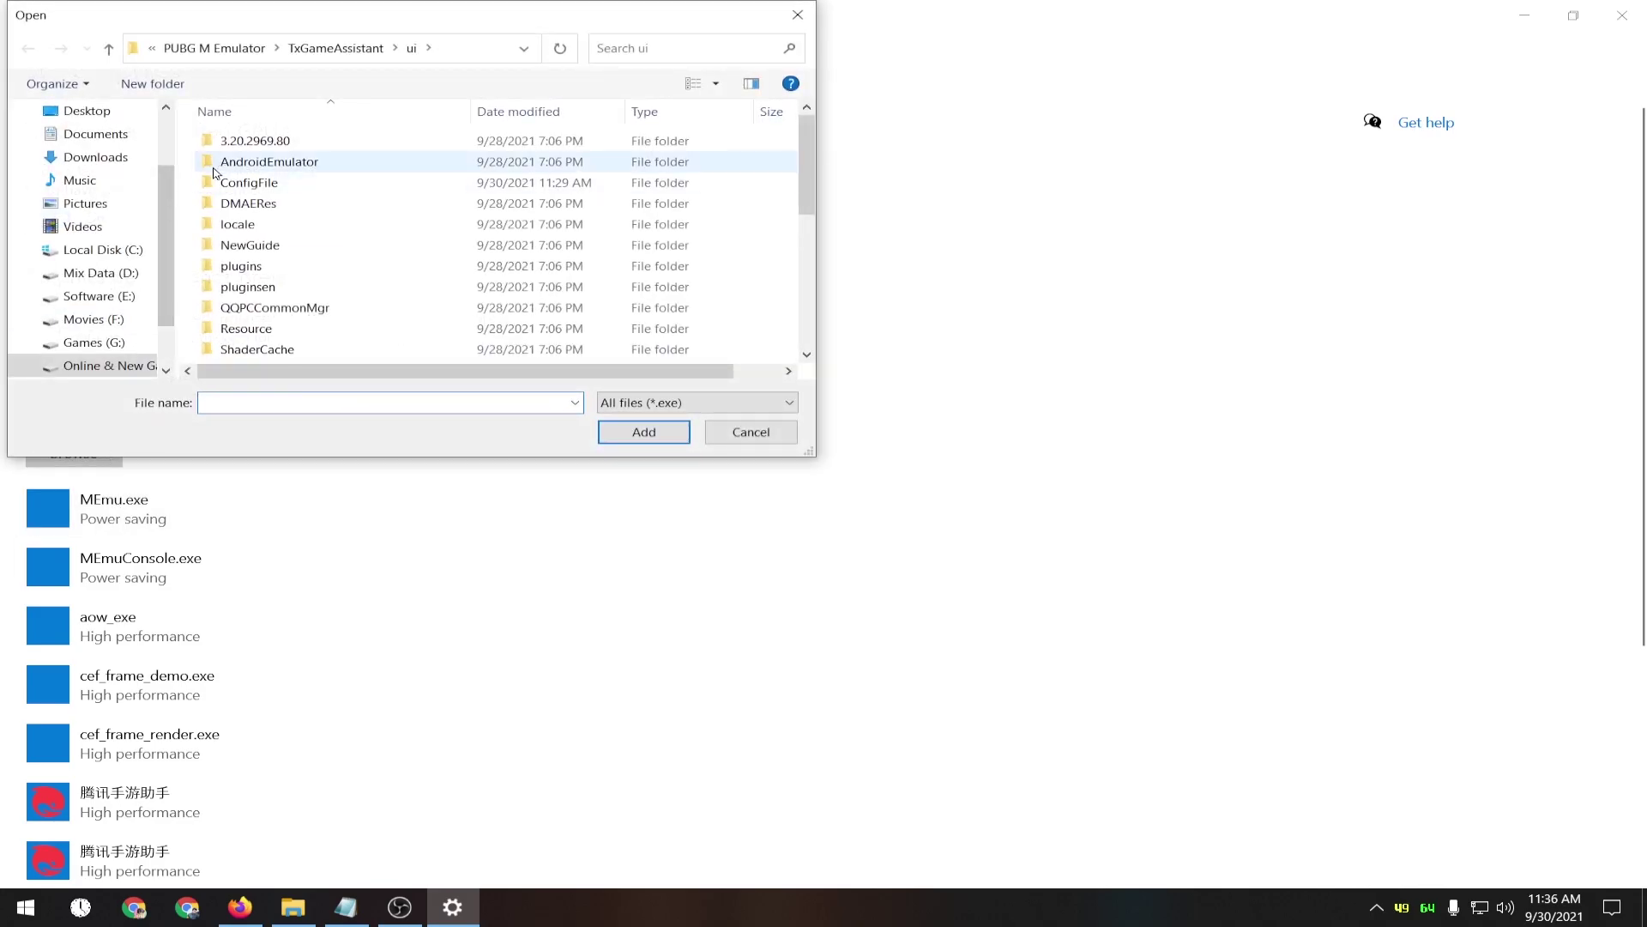
drag(165, 223, 165, 169)
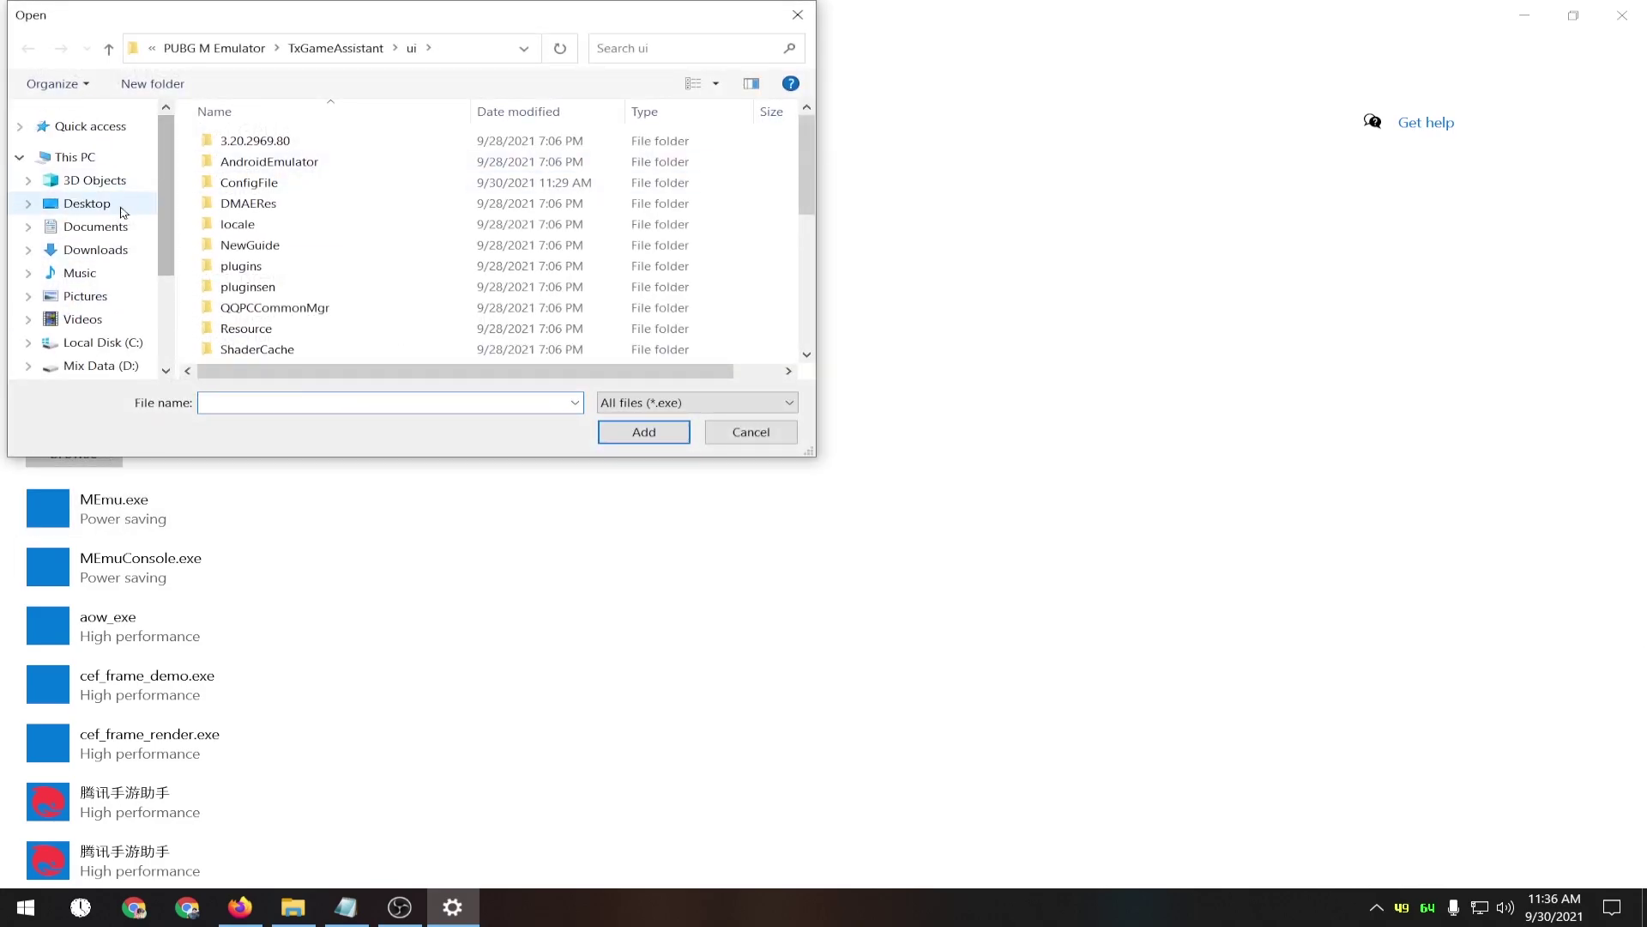
click(87, 203)
scroll(814, 232, down, 1)
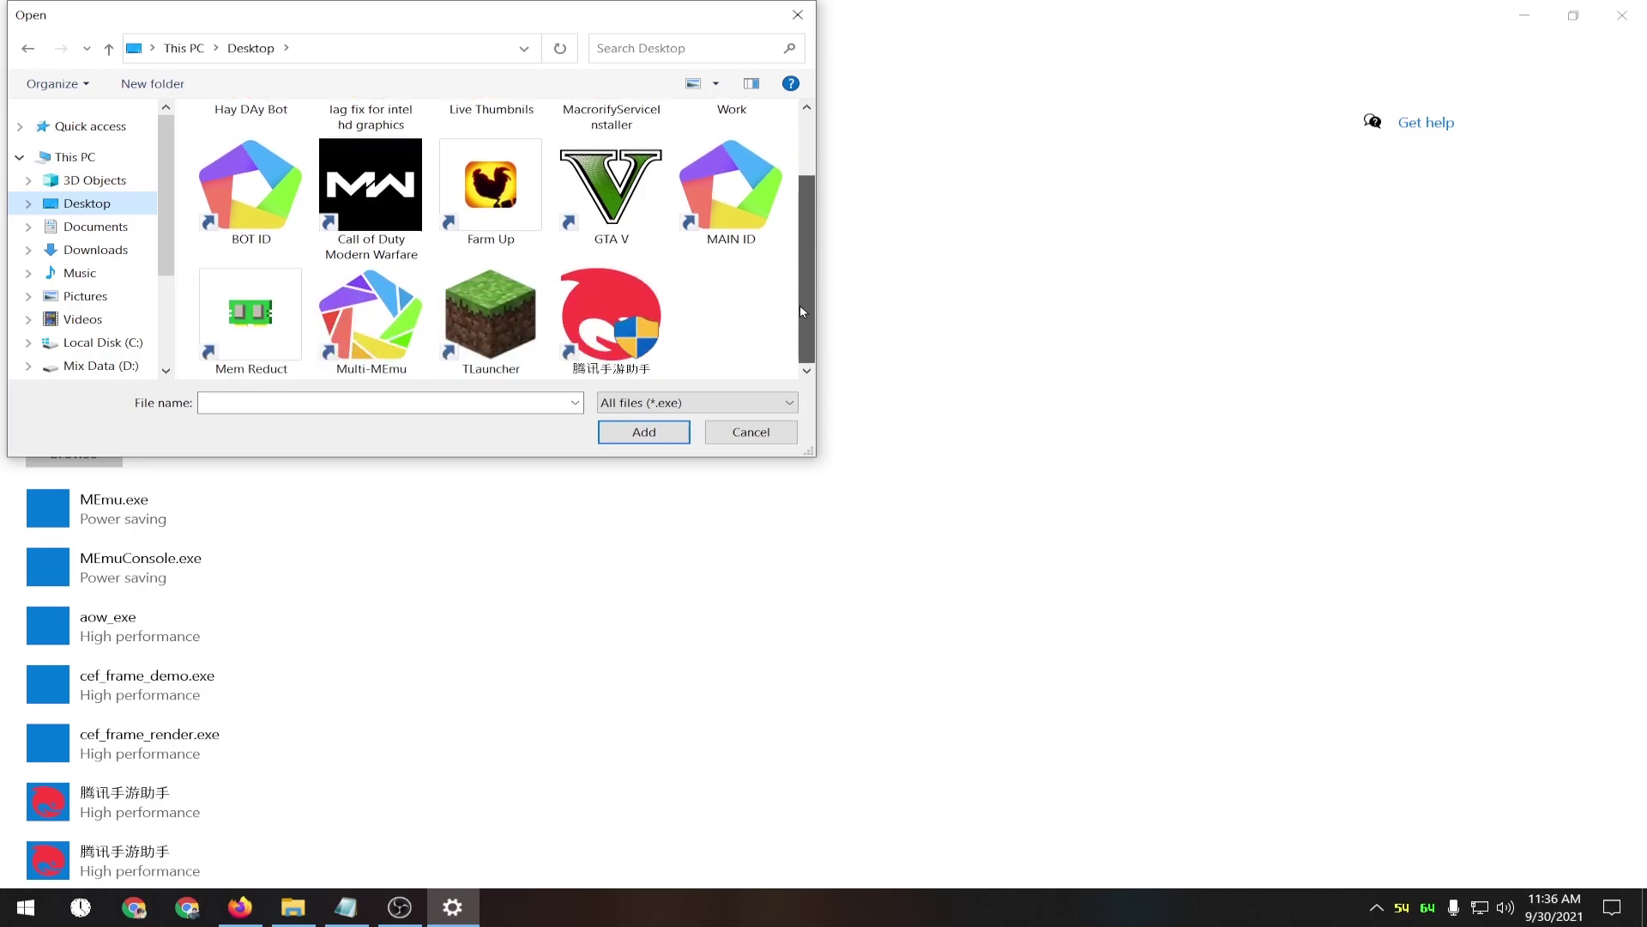
click(623, 293)
right_click(623, 293)
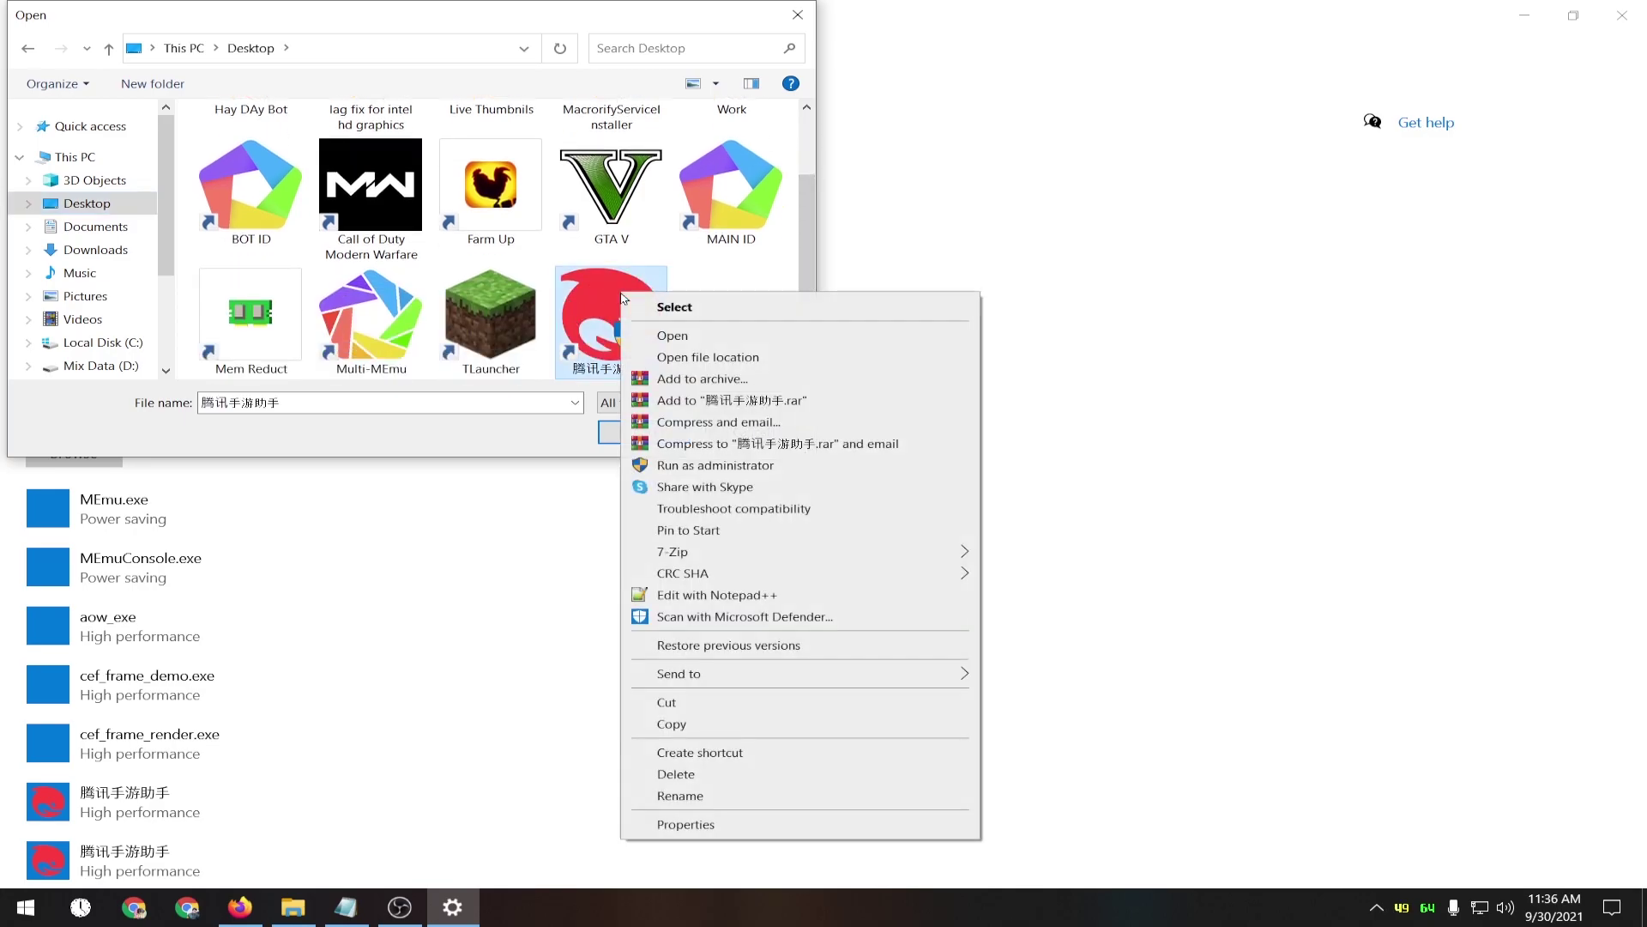
click(674, 355)
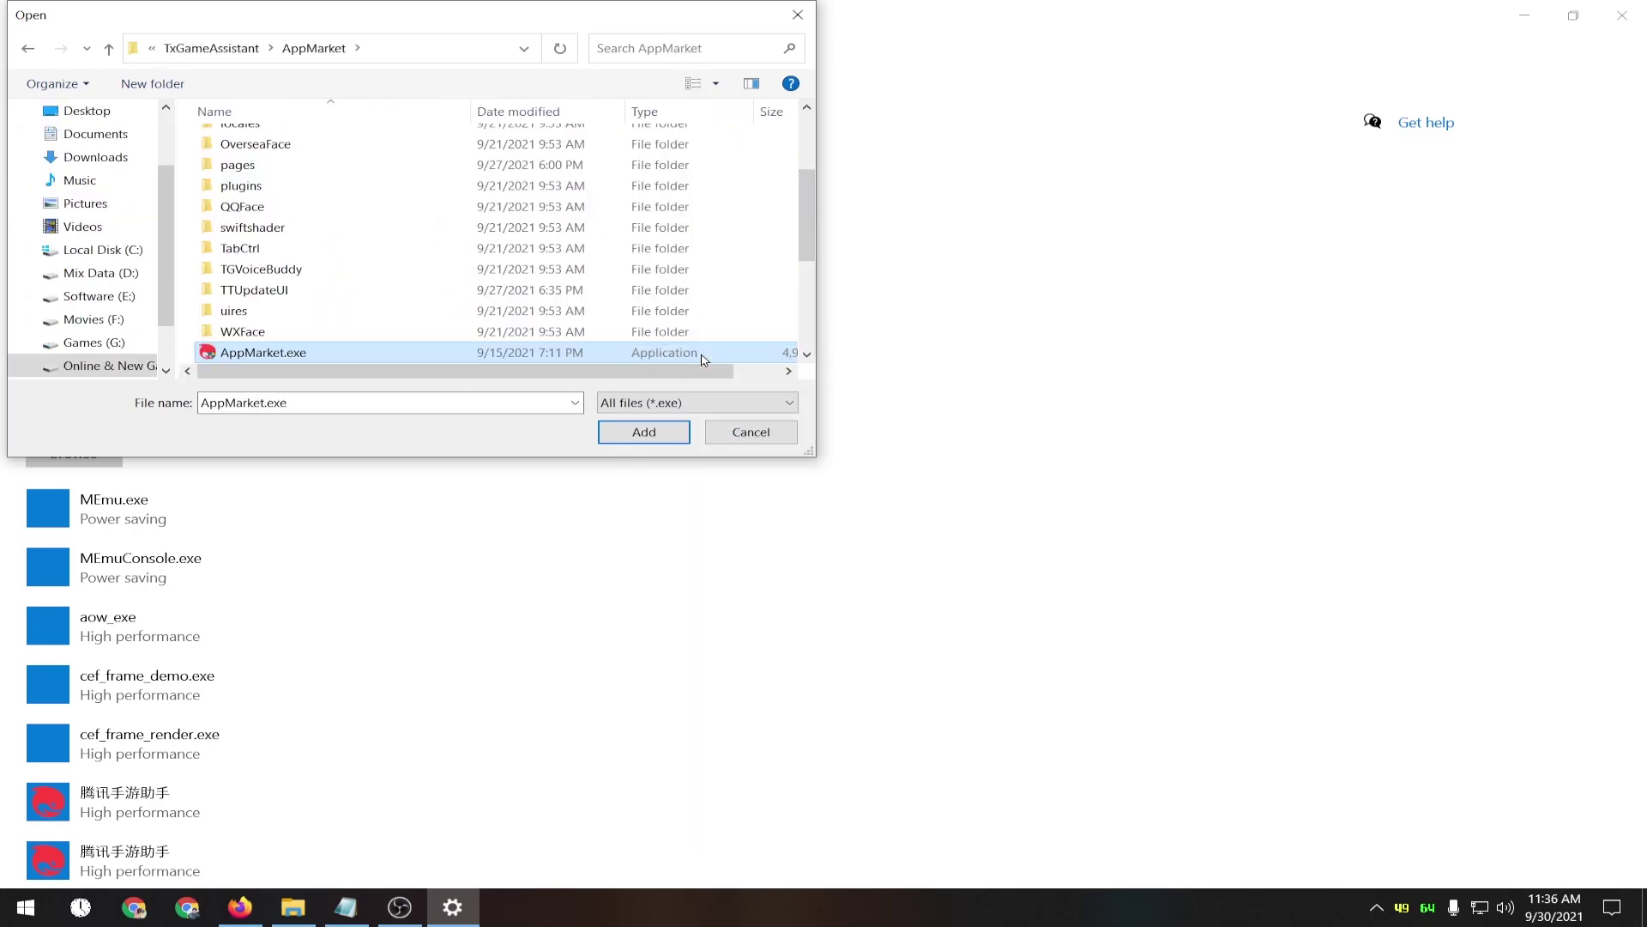
Look through the AppMarket folder for AppMarket.exe, cef_frame_demo.exe and cef_frame_render.exe, selecting each in turn.
scroll(562, 368, down, 4)
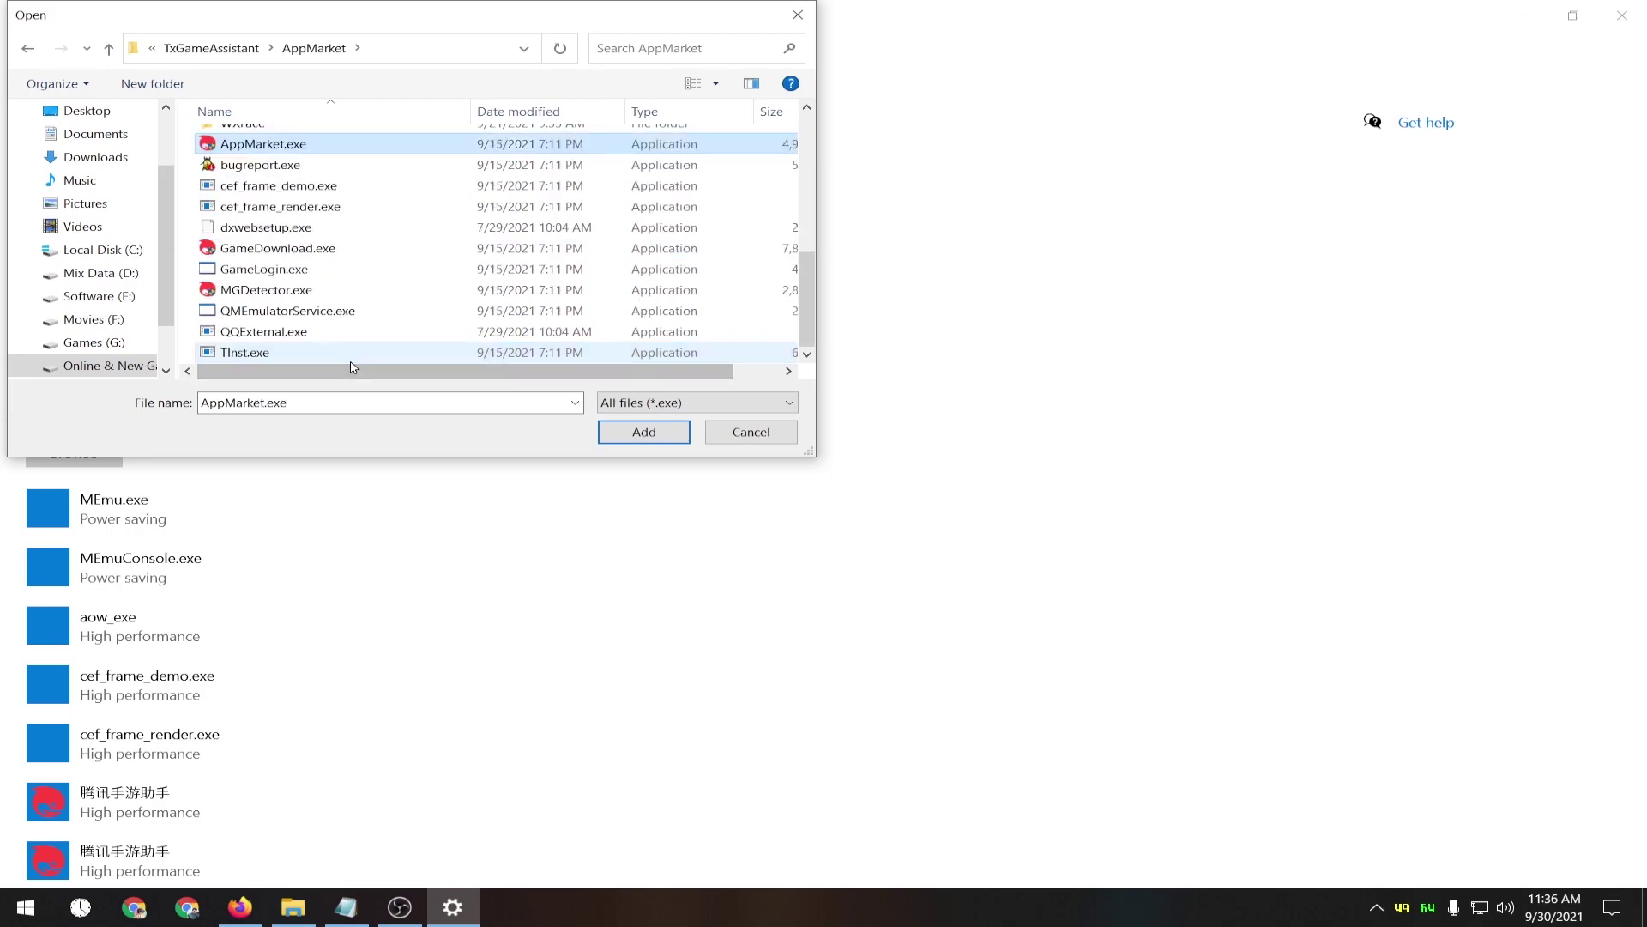
click(325, 143)
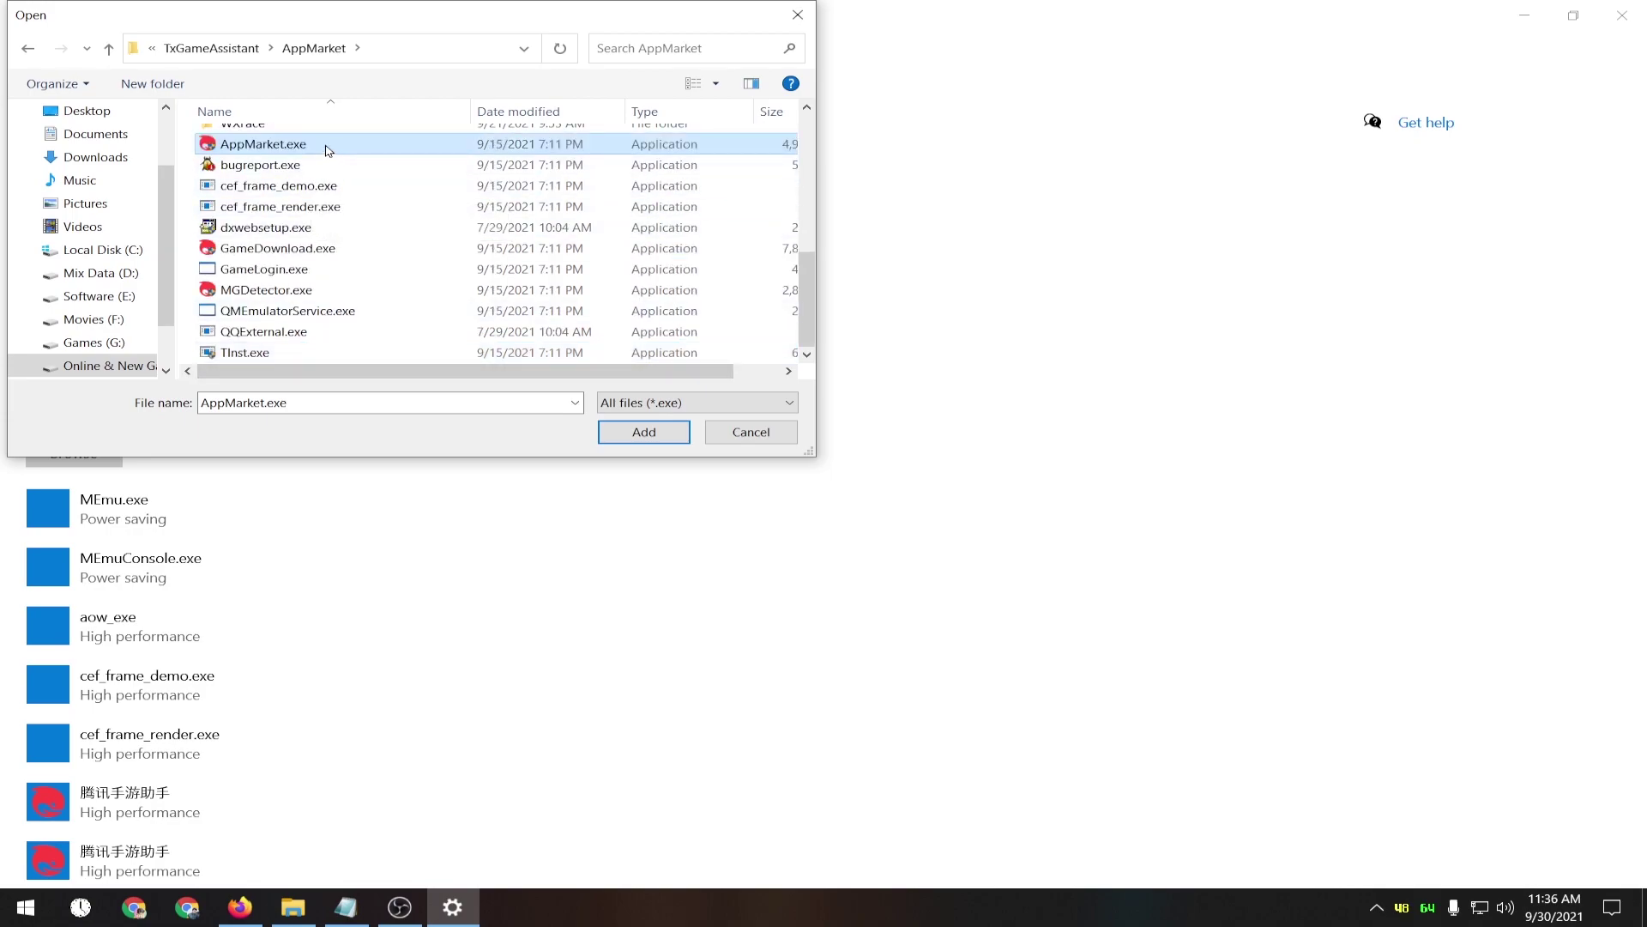
click(314, 190)
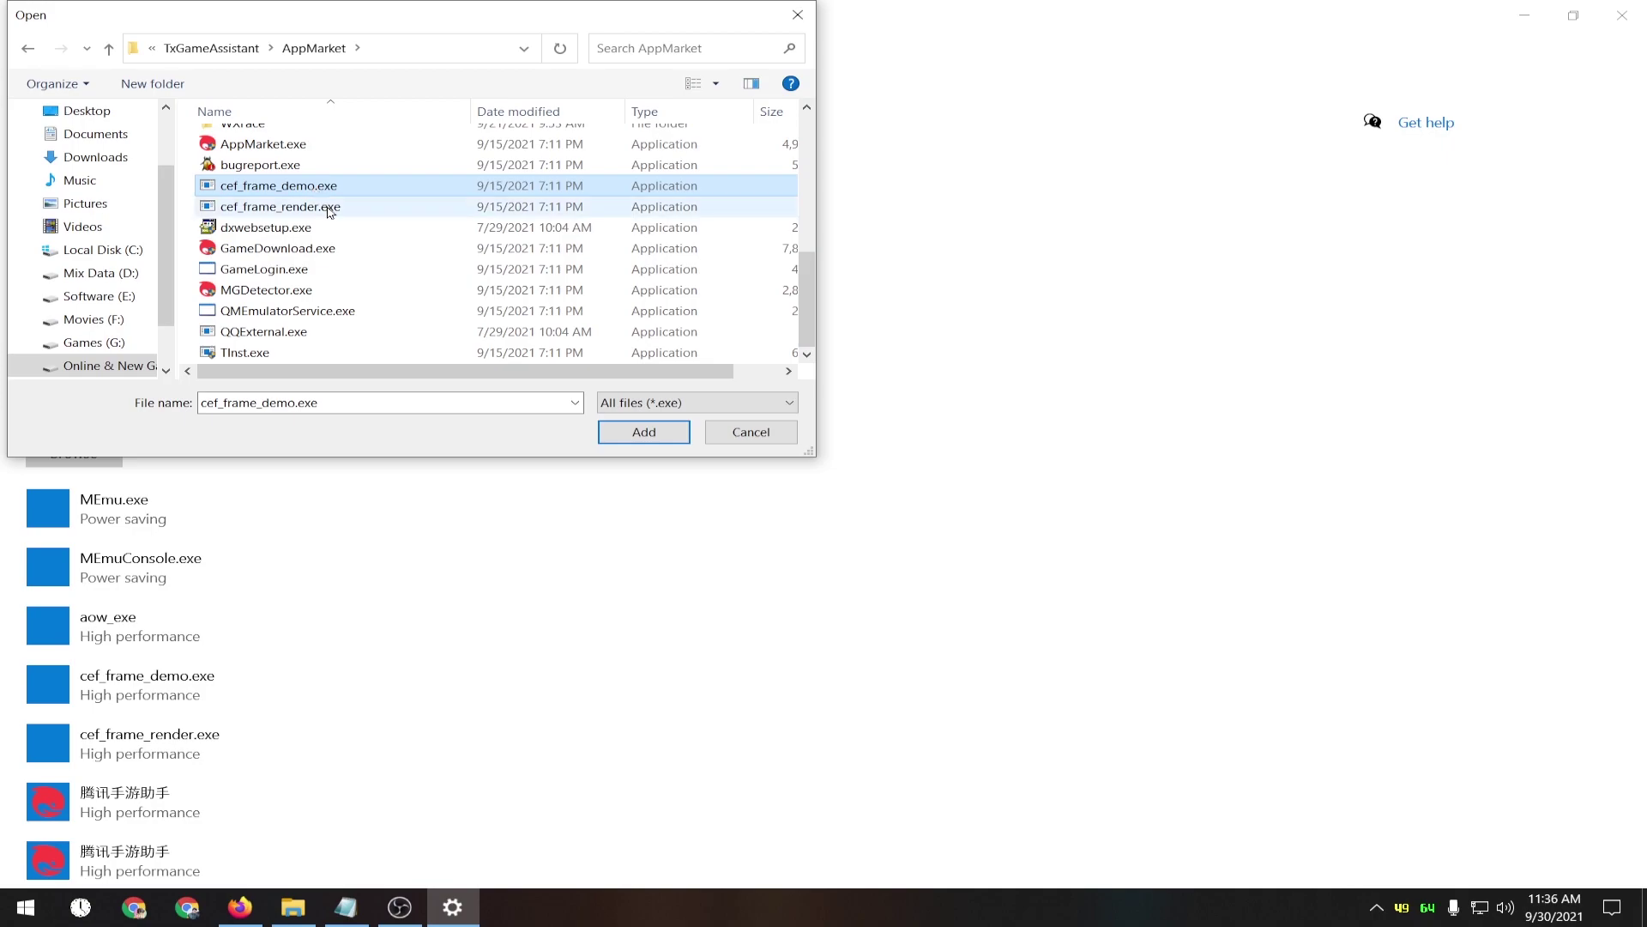
click(331, 209)
scroll(330, 209, up, 5)
In the TxGameAssistant ui folder, select AndroidEmulator.exe, AndroidEmulatorEn.exe, AndroidRenderer.exe and aow_exe.exe in turn, and cancel without adding an app.
click(211, 48)
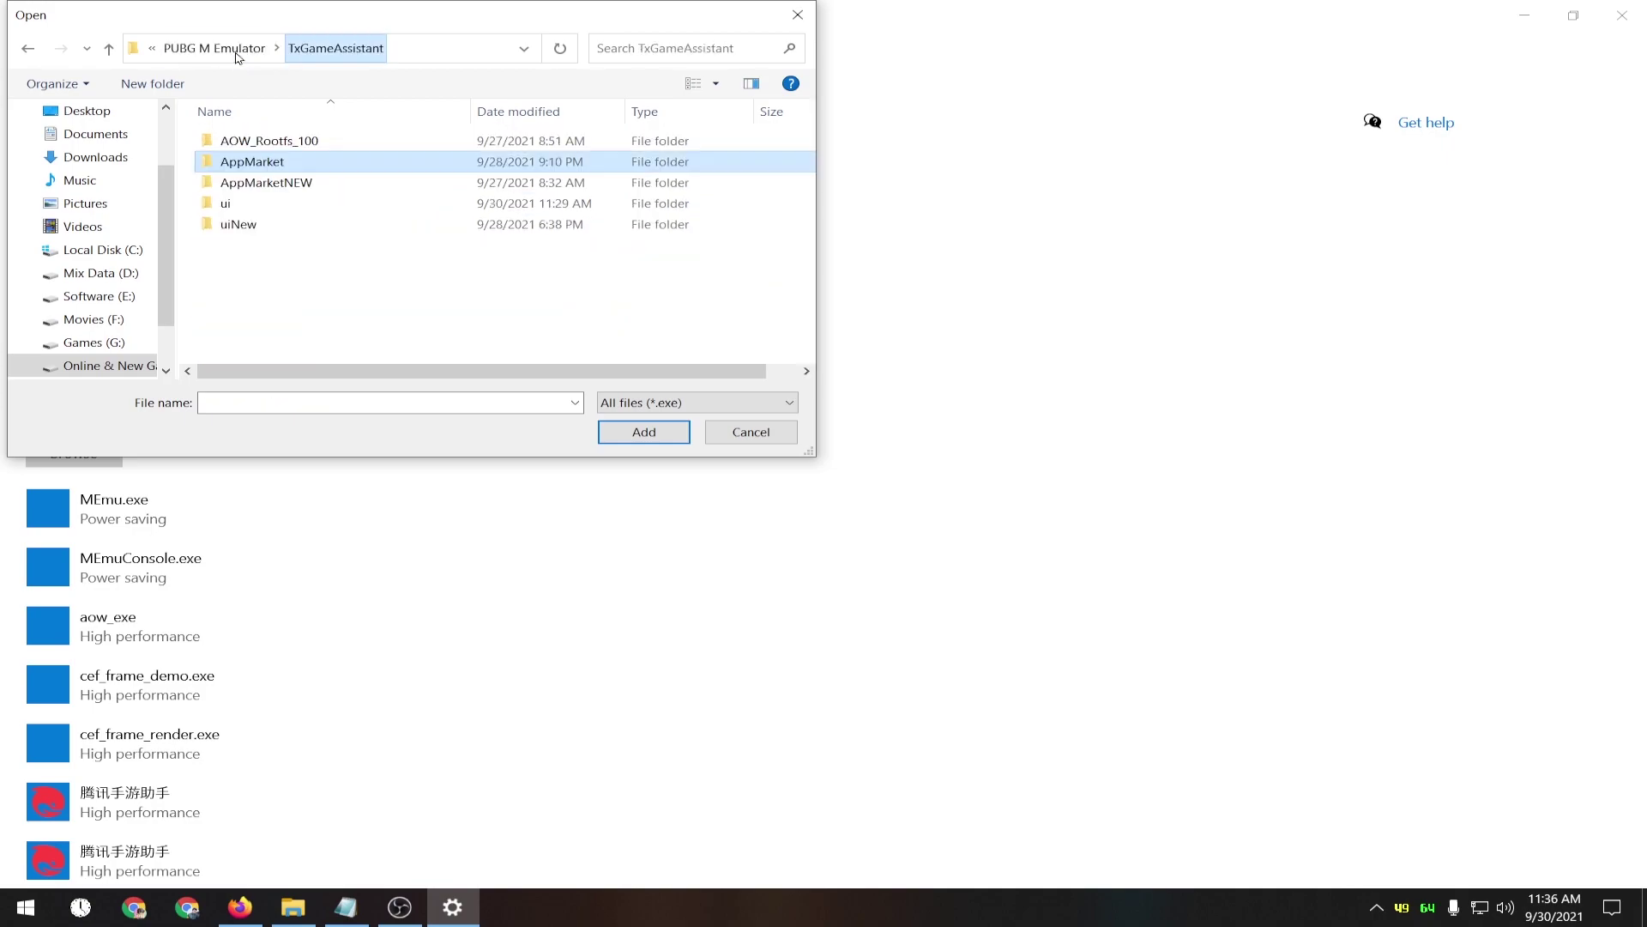
double_click(279, 203)
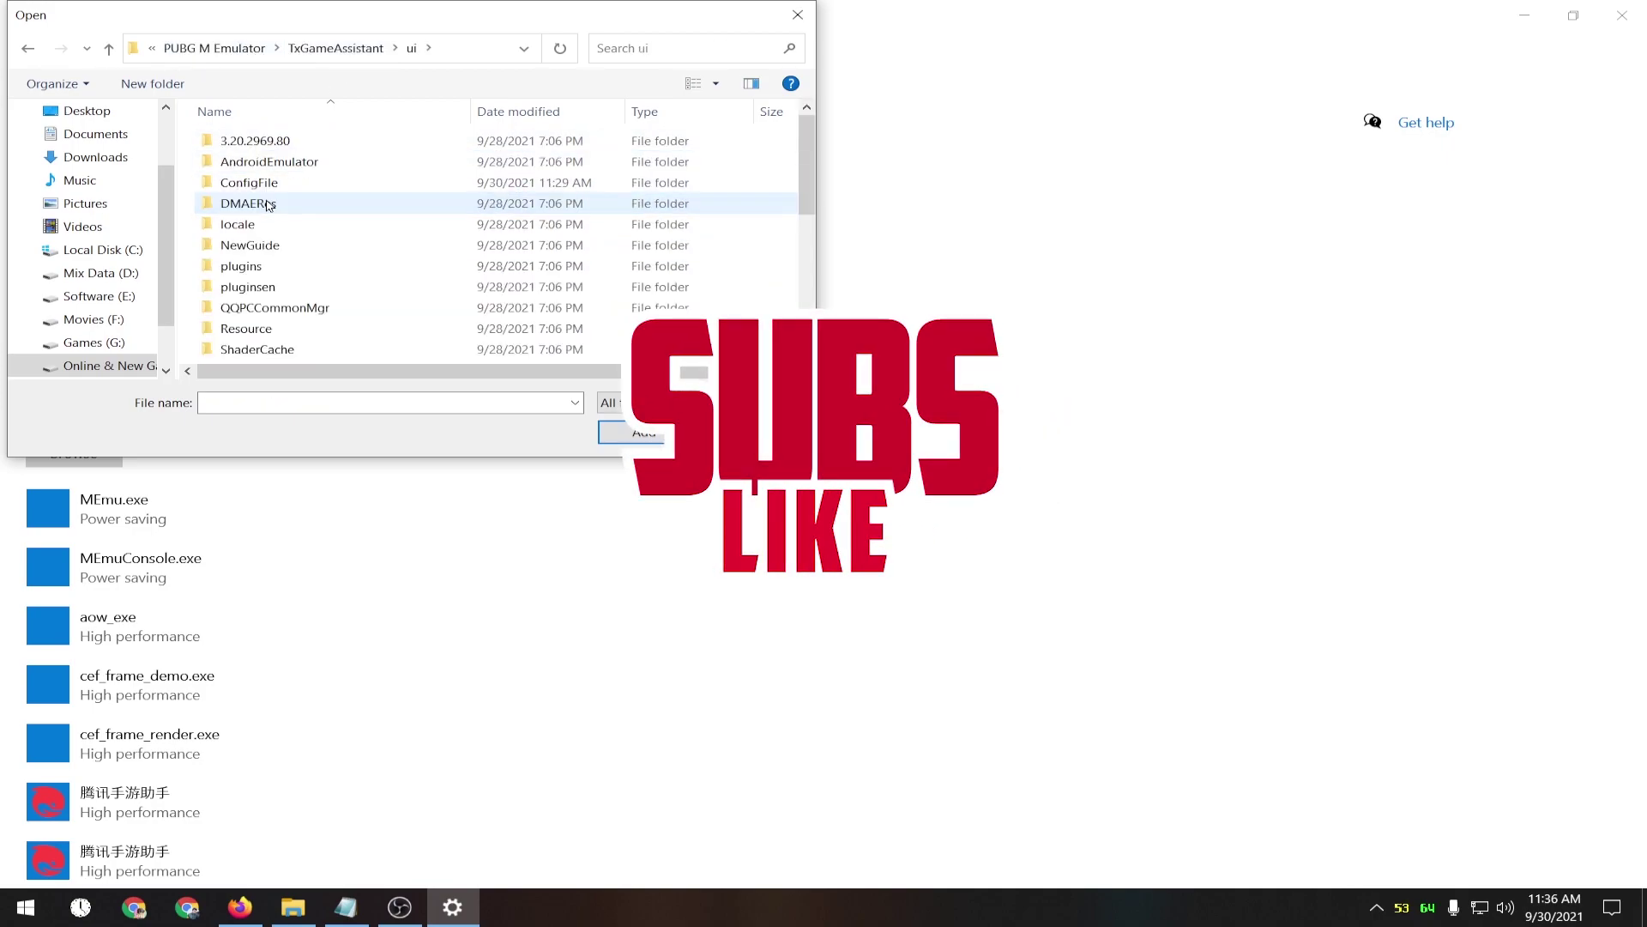
scroll(614, 257, down, 10)
scroll(614, 258, up, 3)
scroll(489, 285, down, 2)
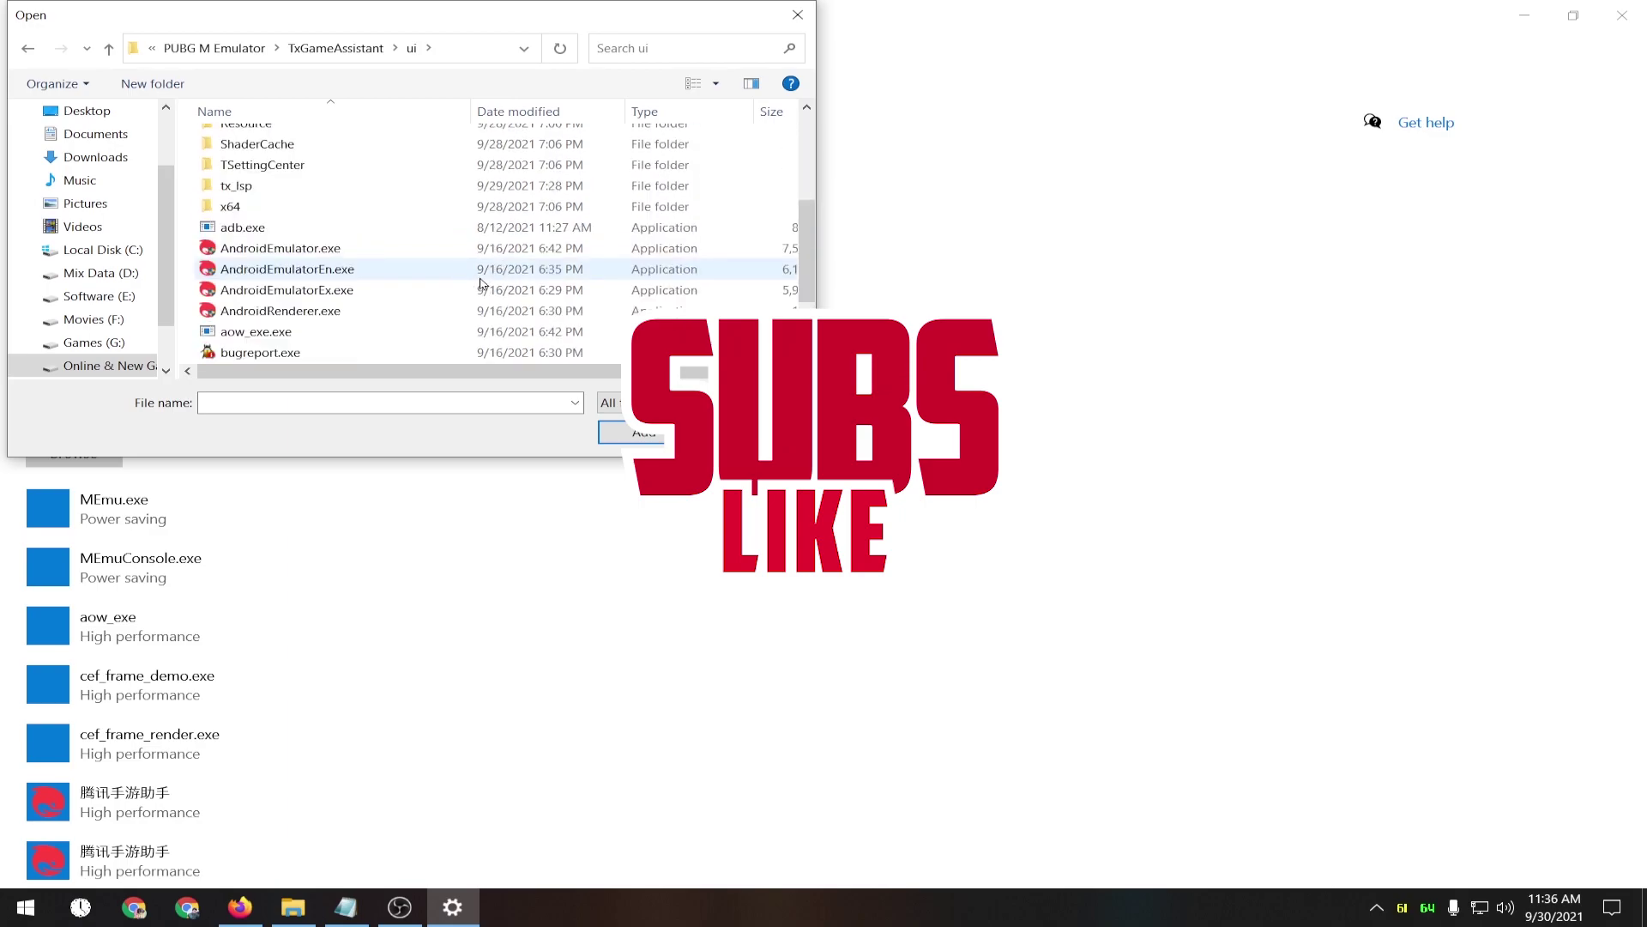
click(257, 227)
click(292, 249)
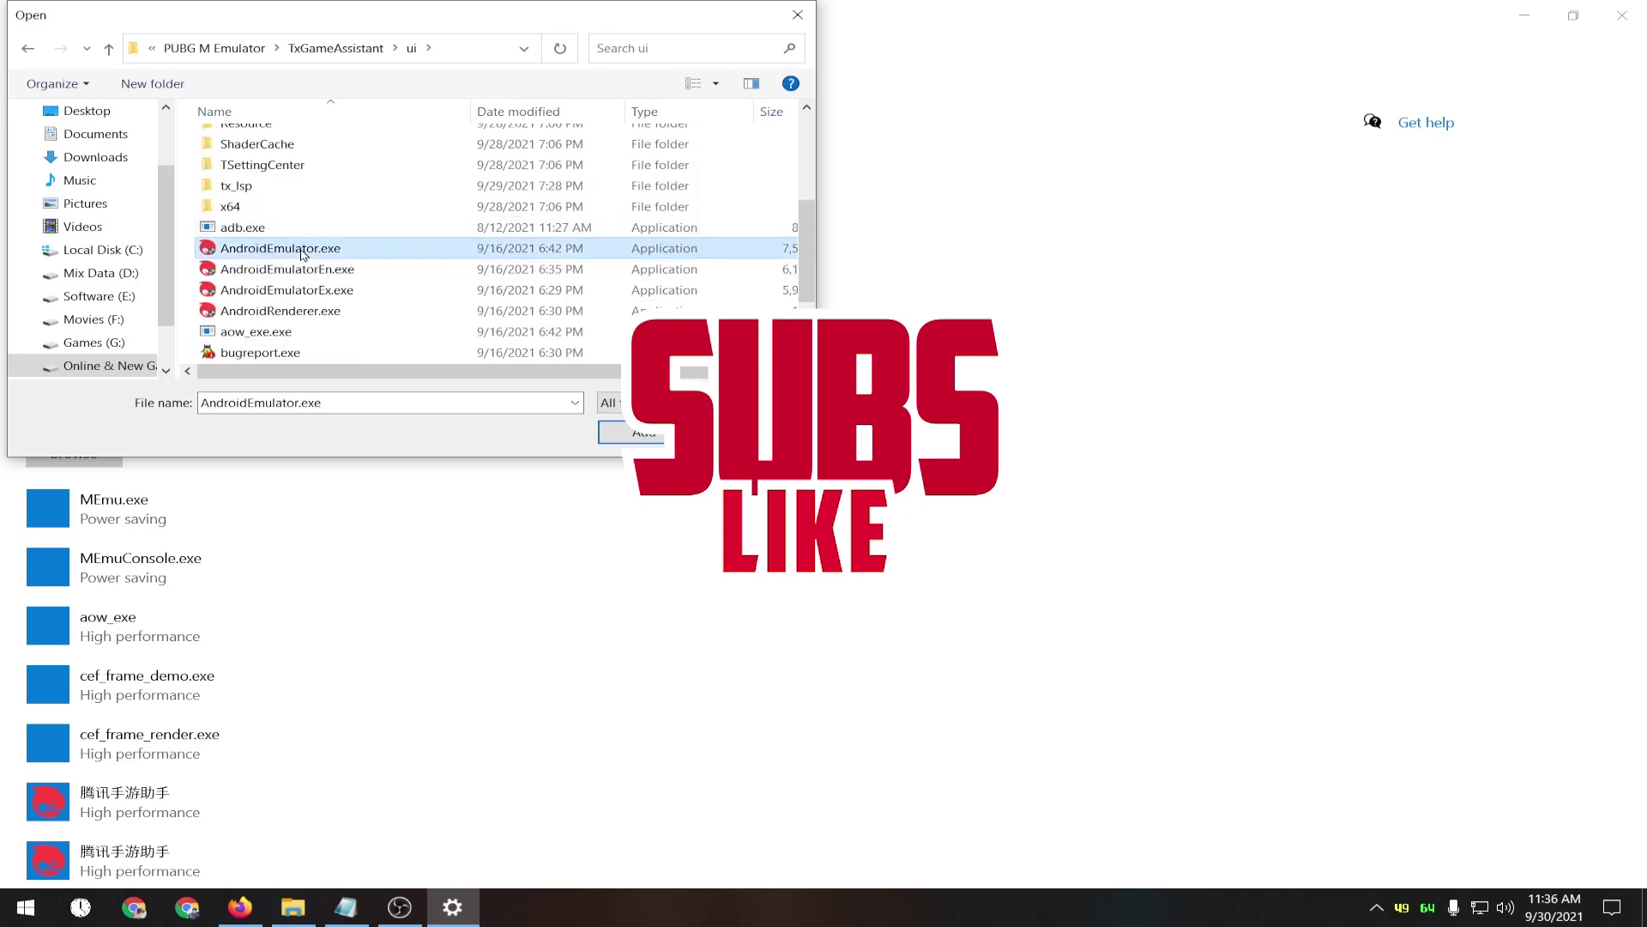
click(304, 271)
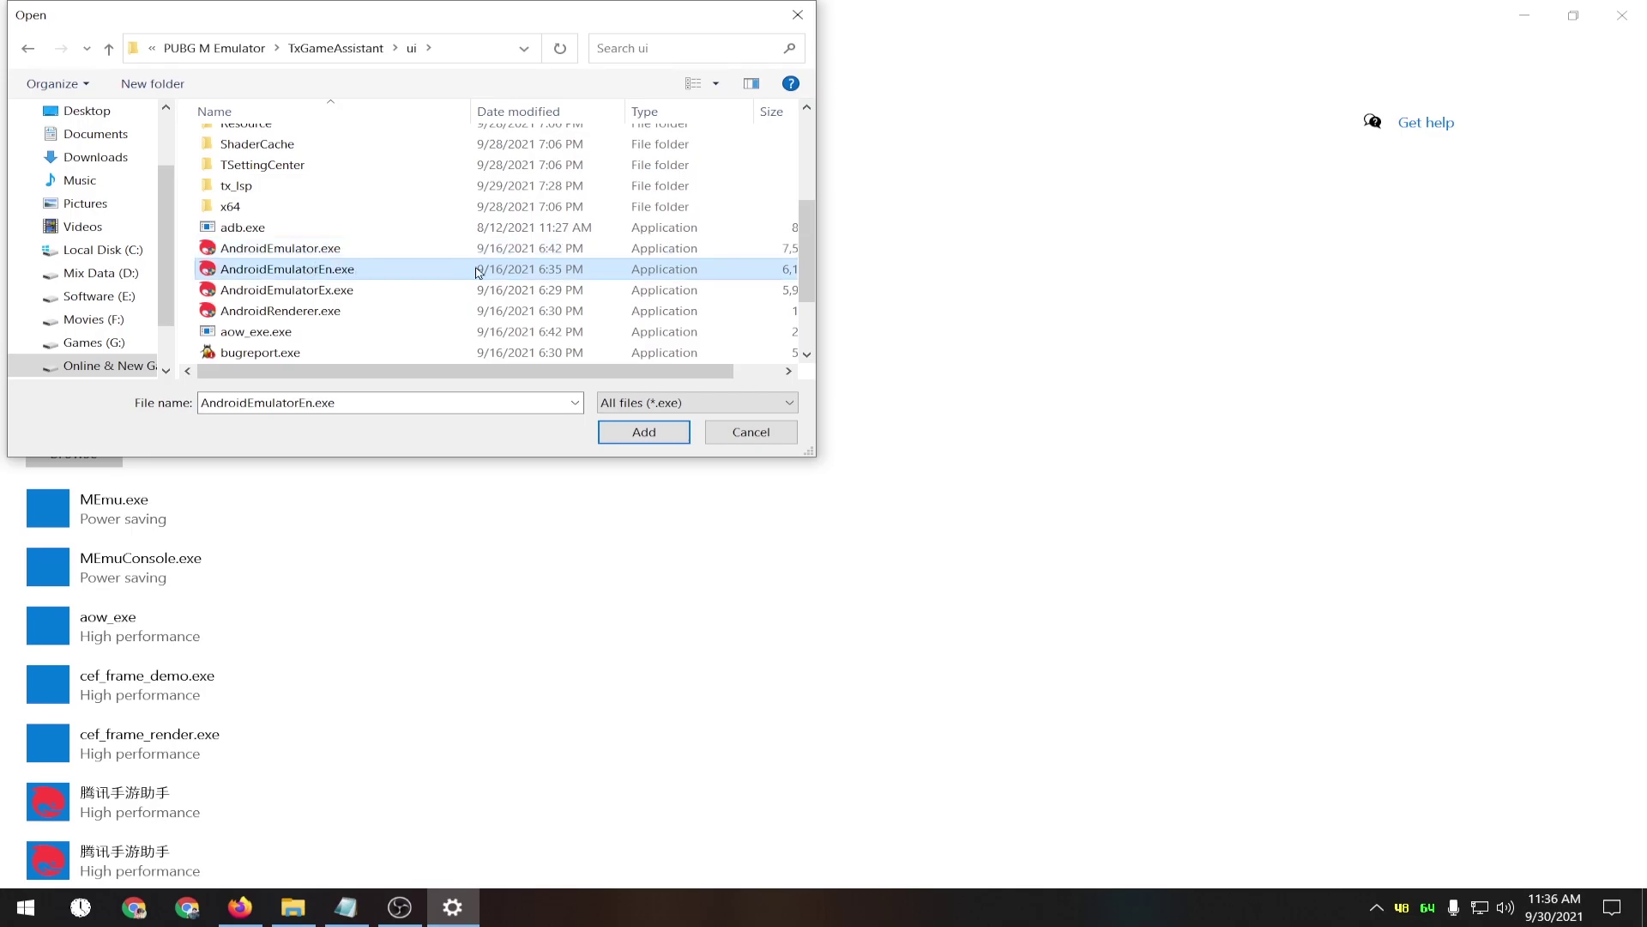
scroll(479, 271, down, 2)
click(314, 207)
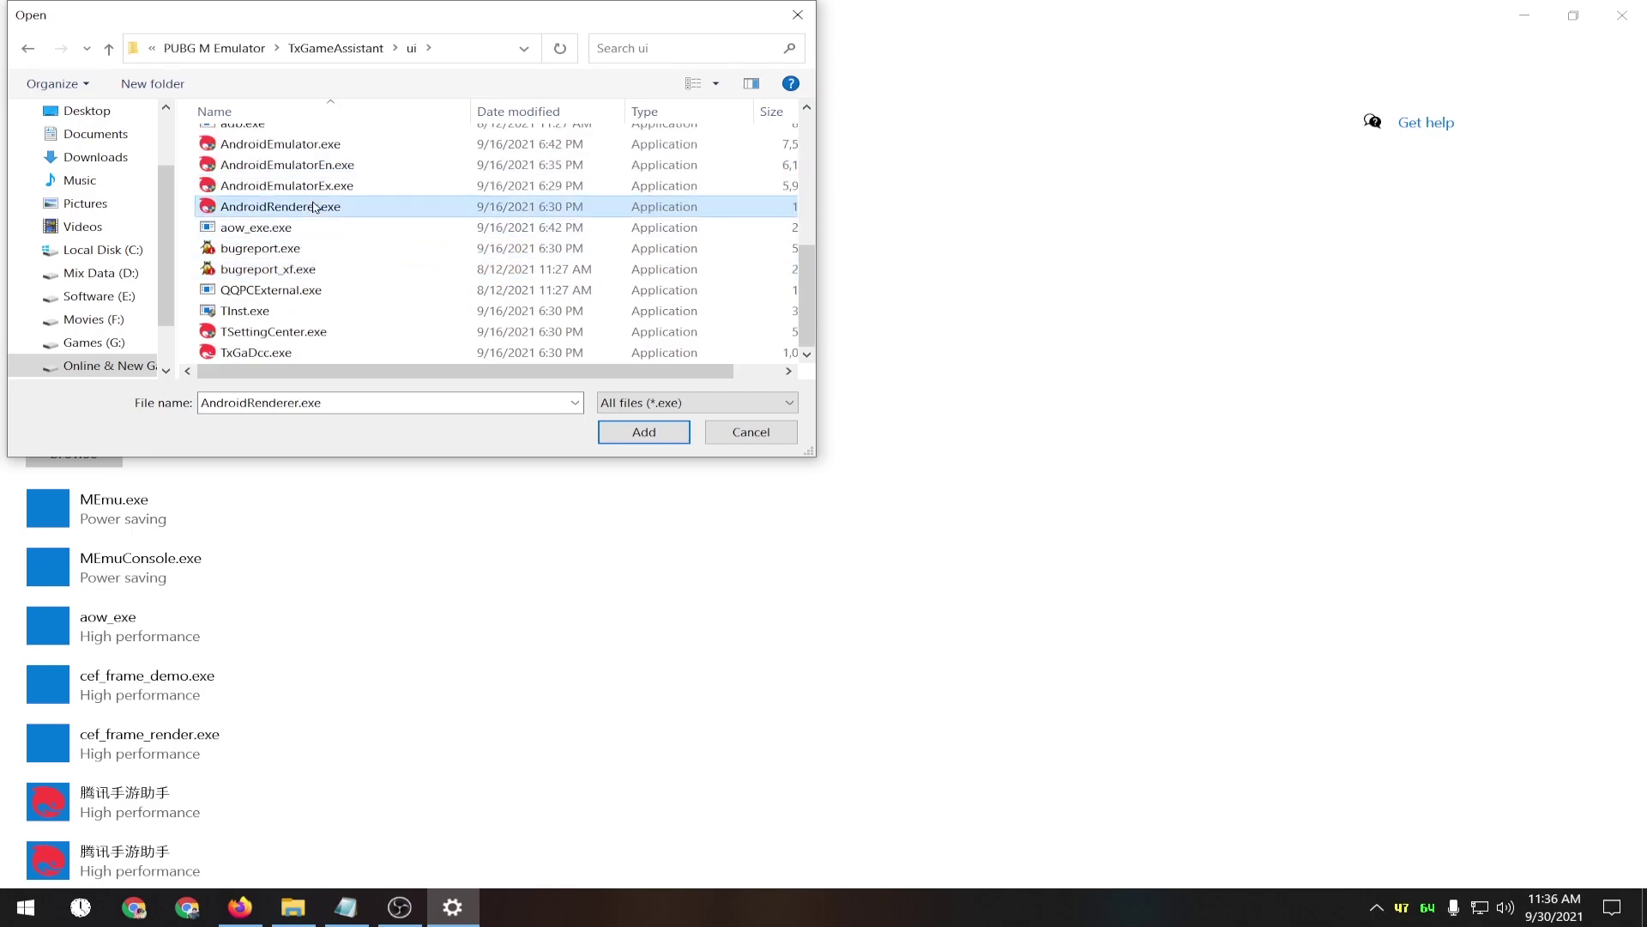
click(289, 229)
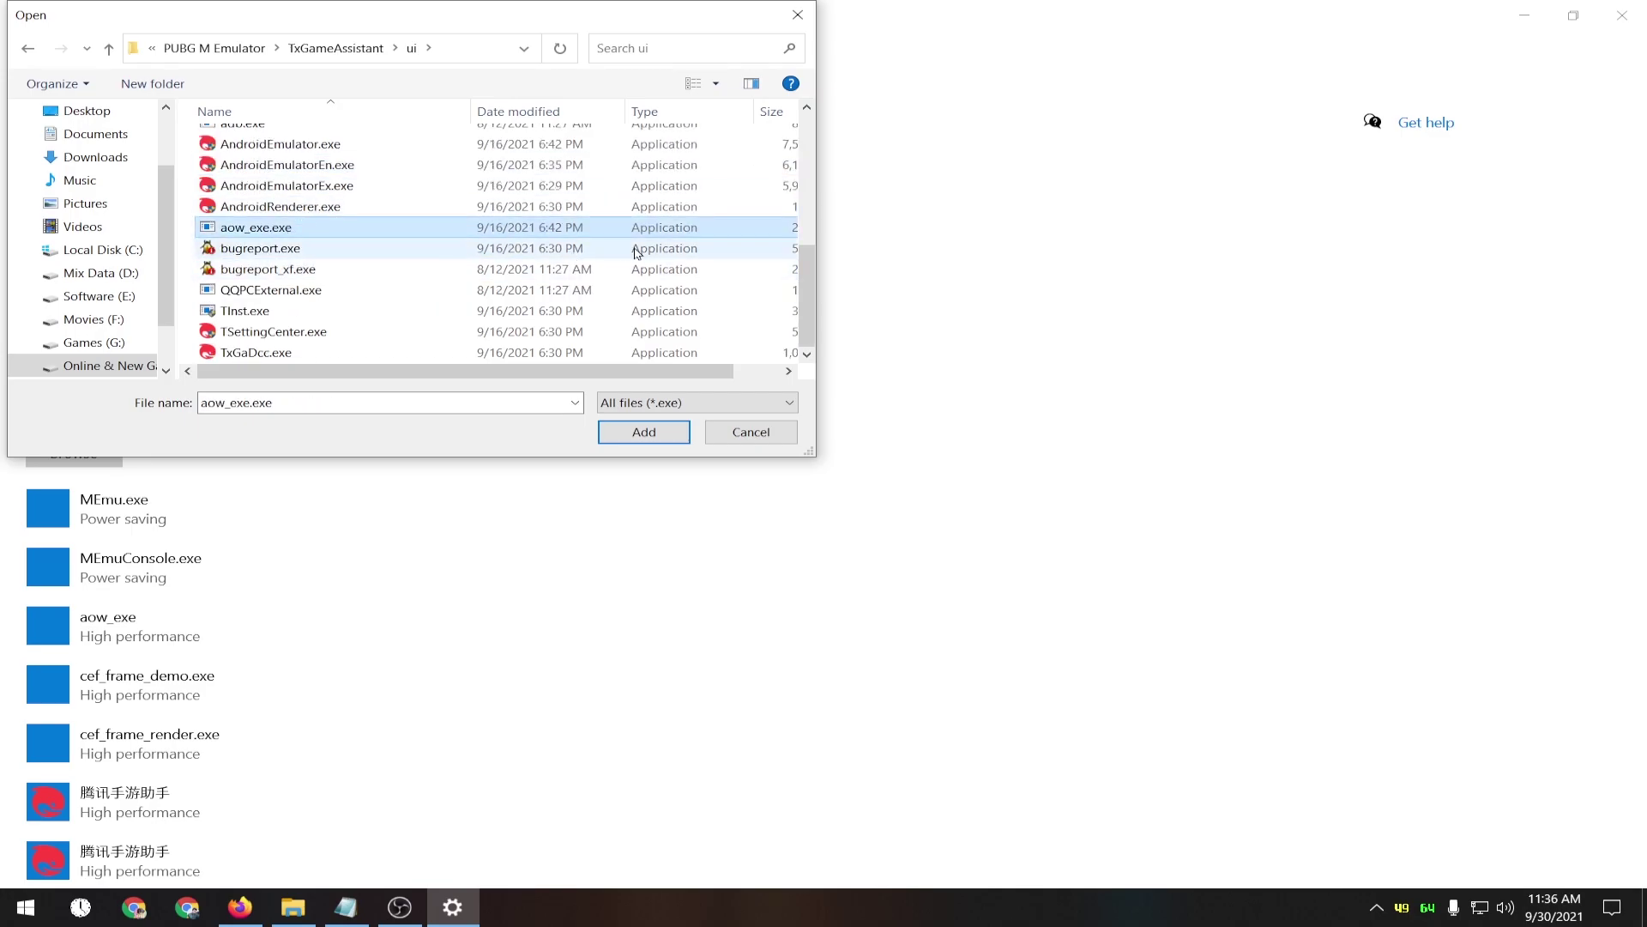
click(746, 430)
Check the graphics preference options of aow_exe, cancel without changing them, and close Settings.
scroll(456, 618, down, 4)
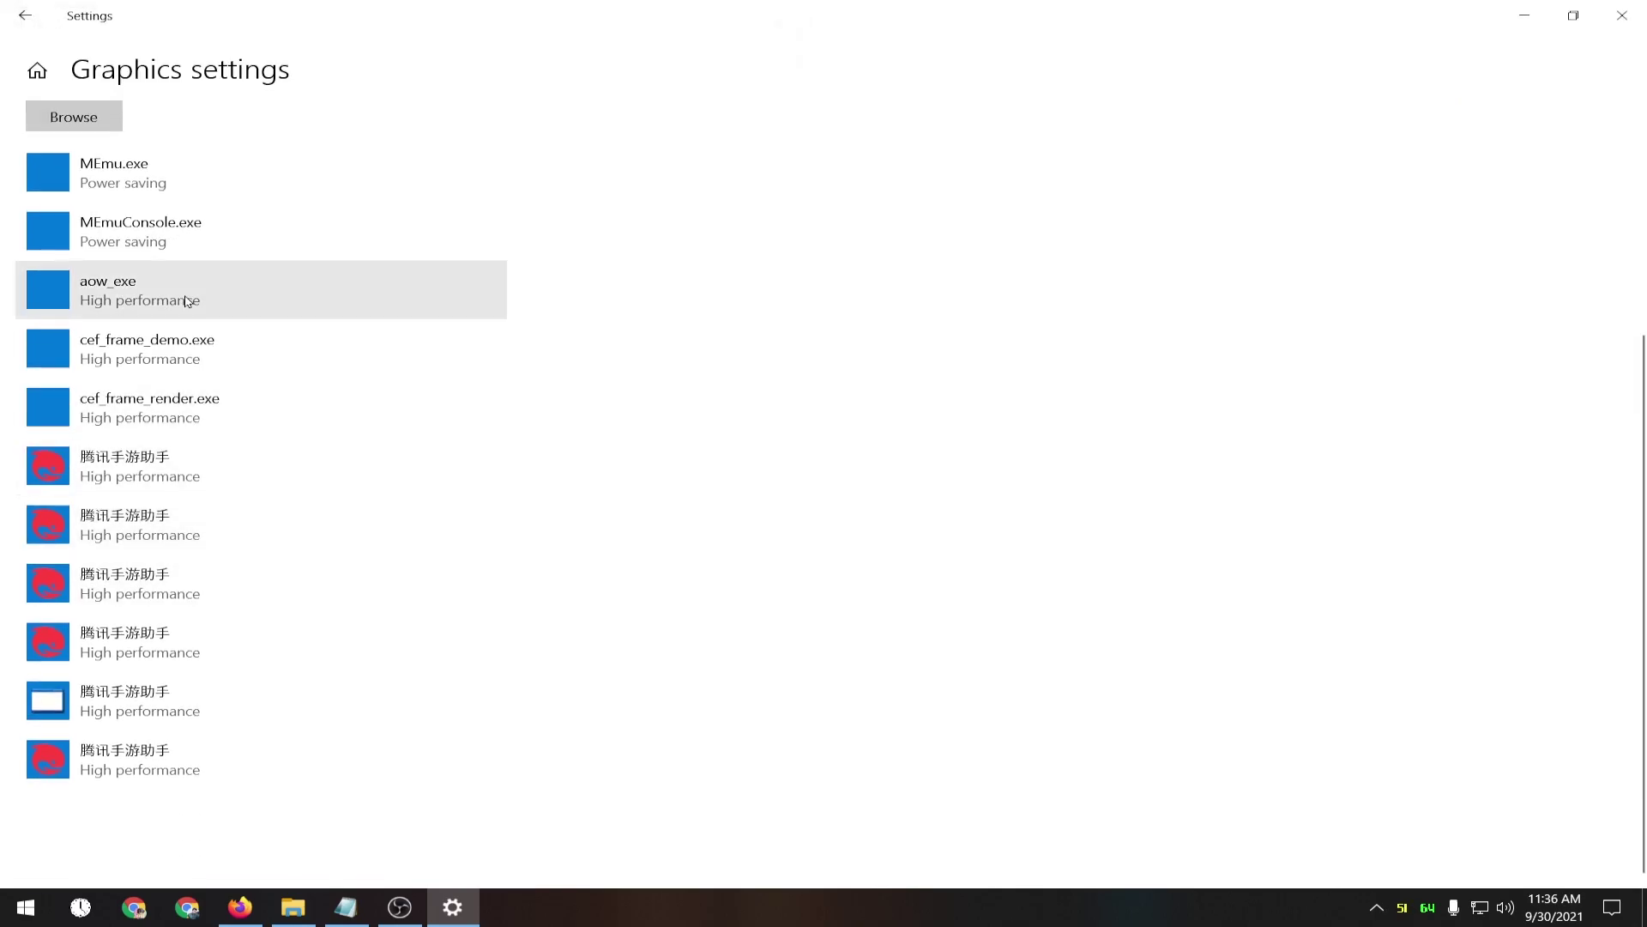
click(288, 306)
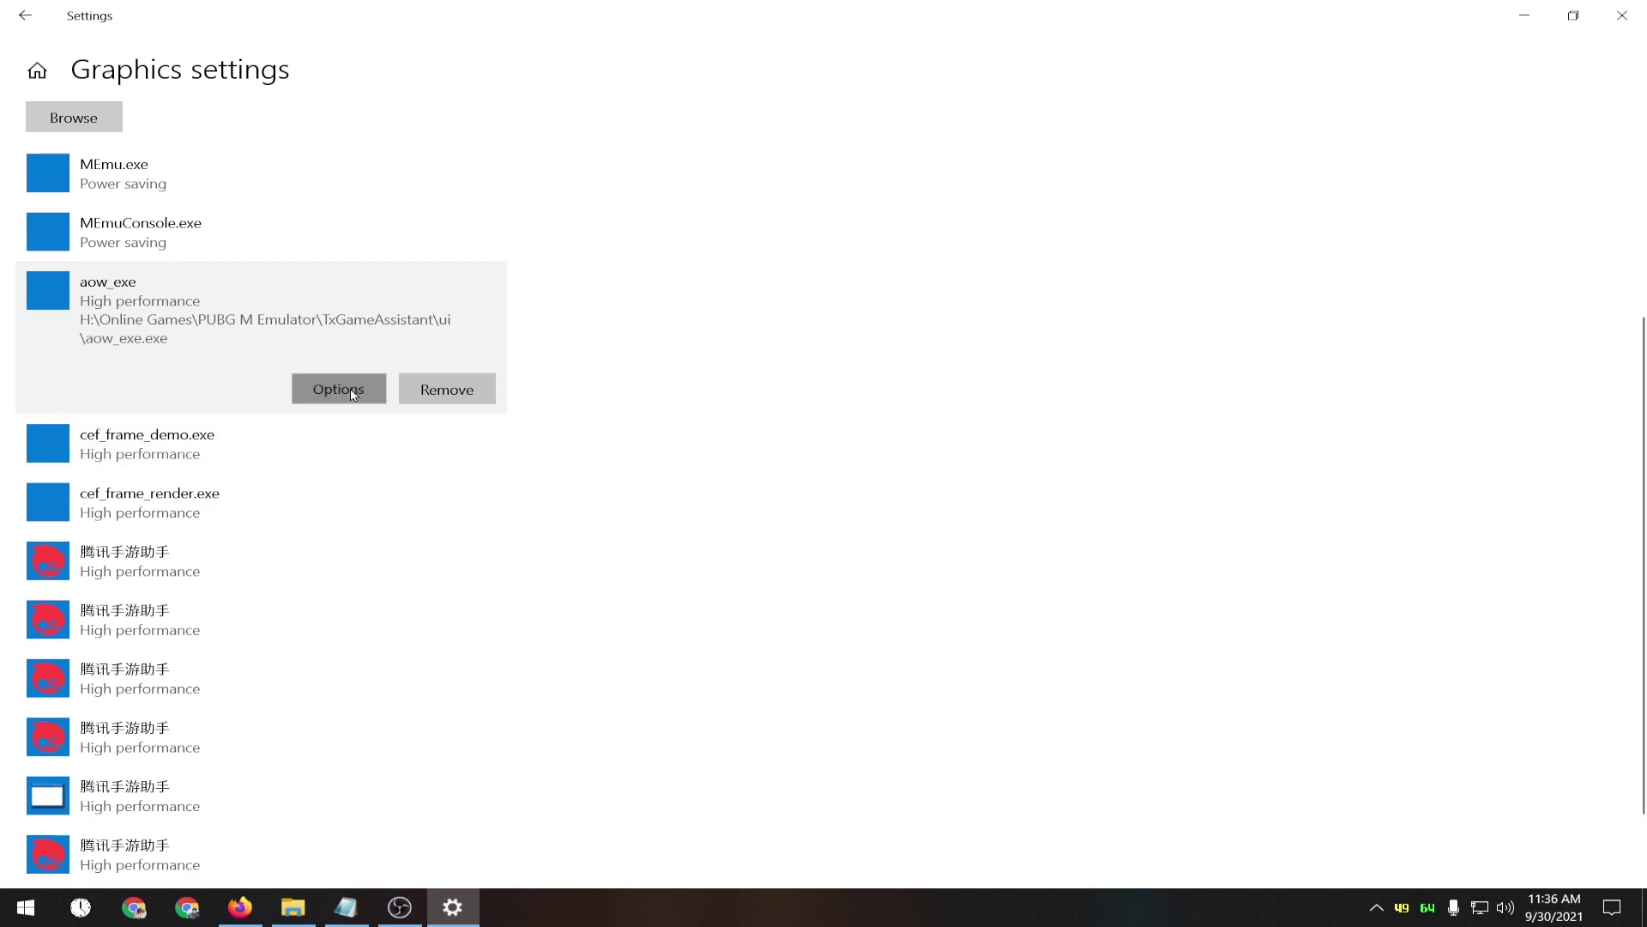
click(353, 394)
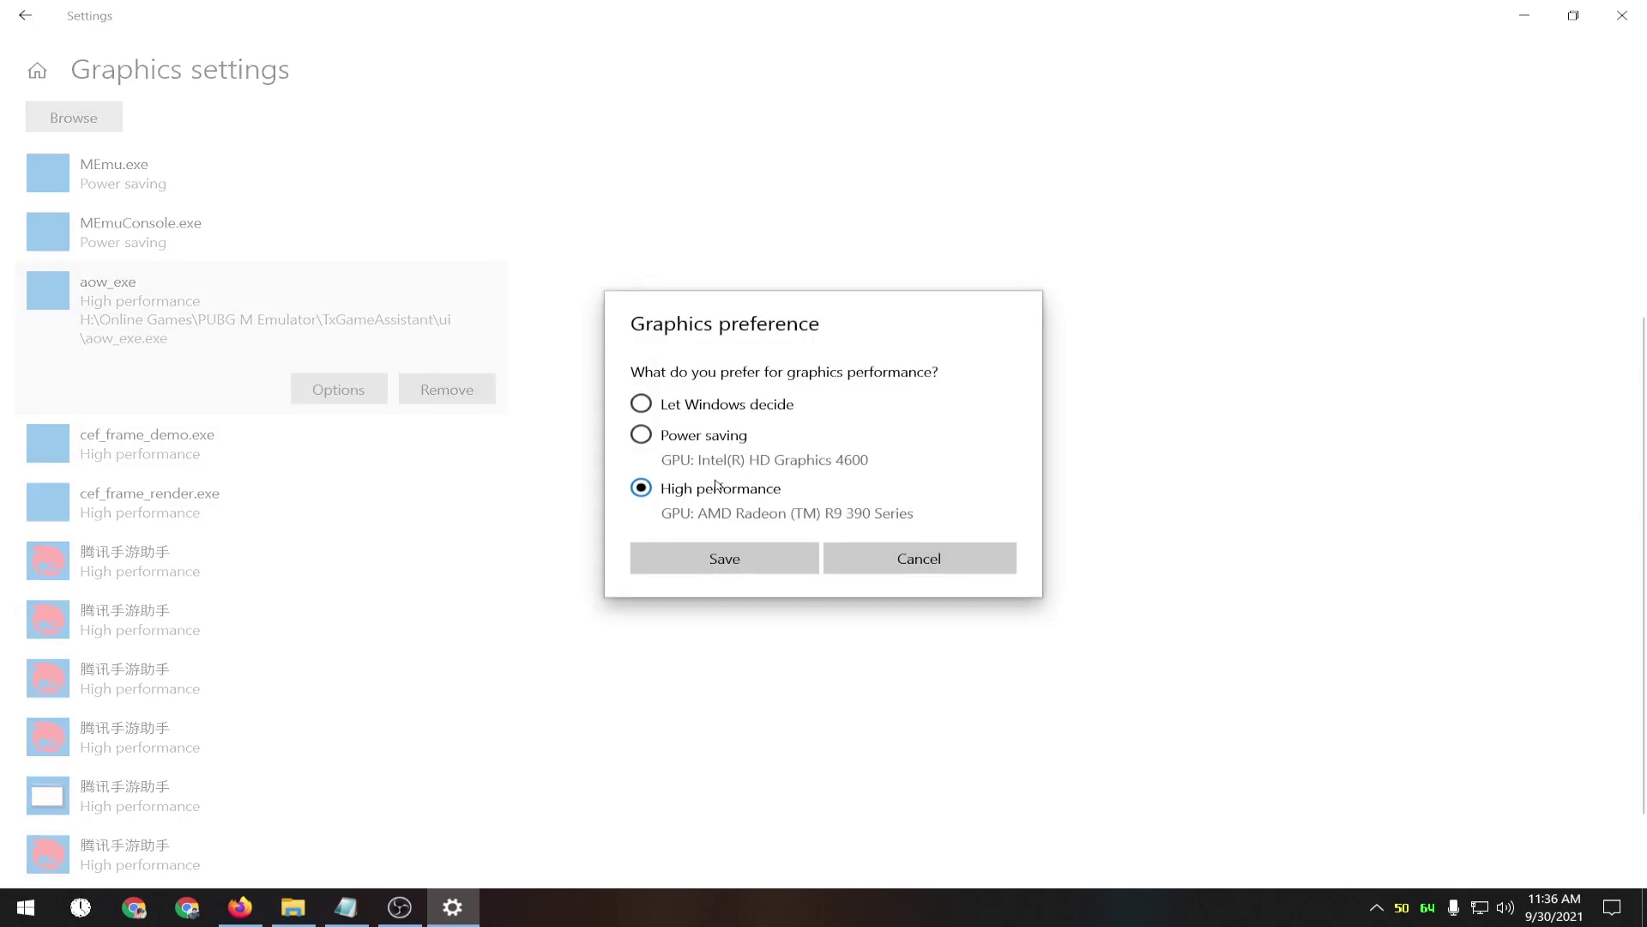
click(945, 558)
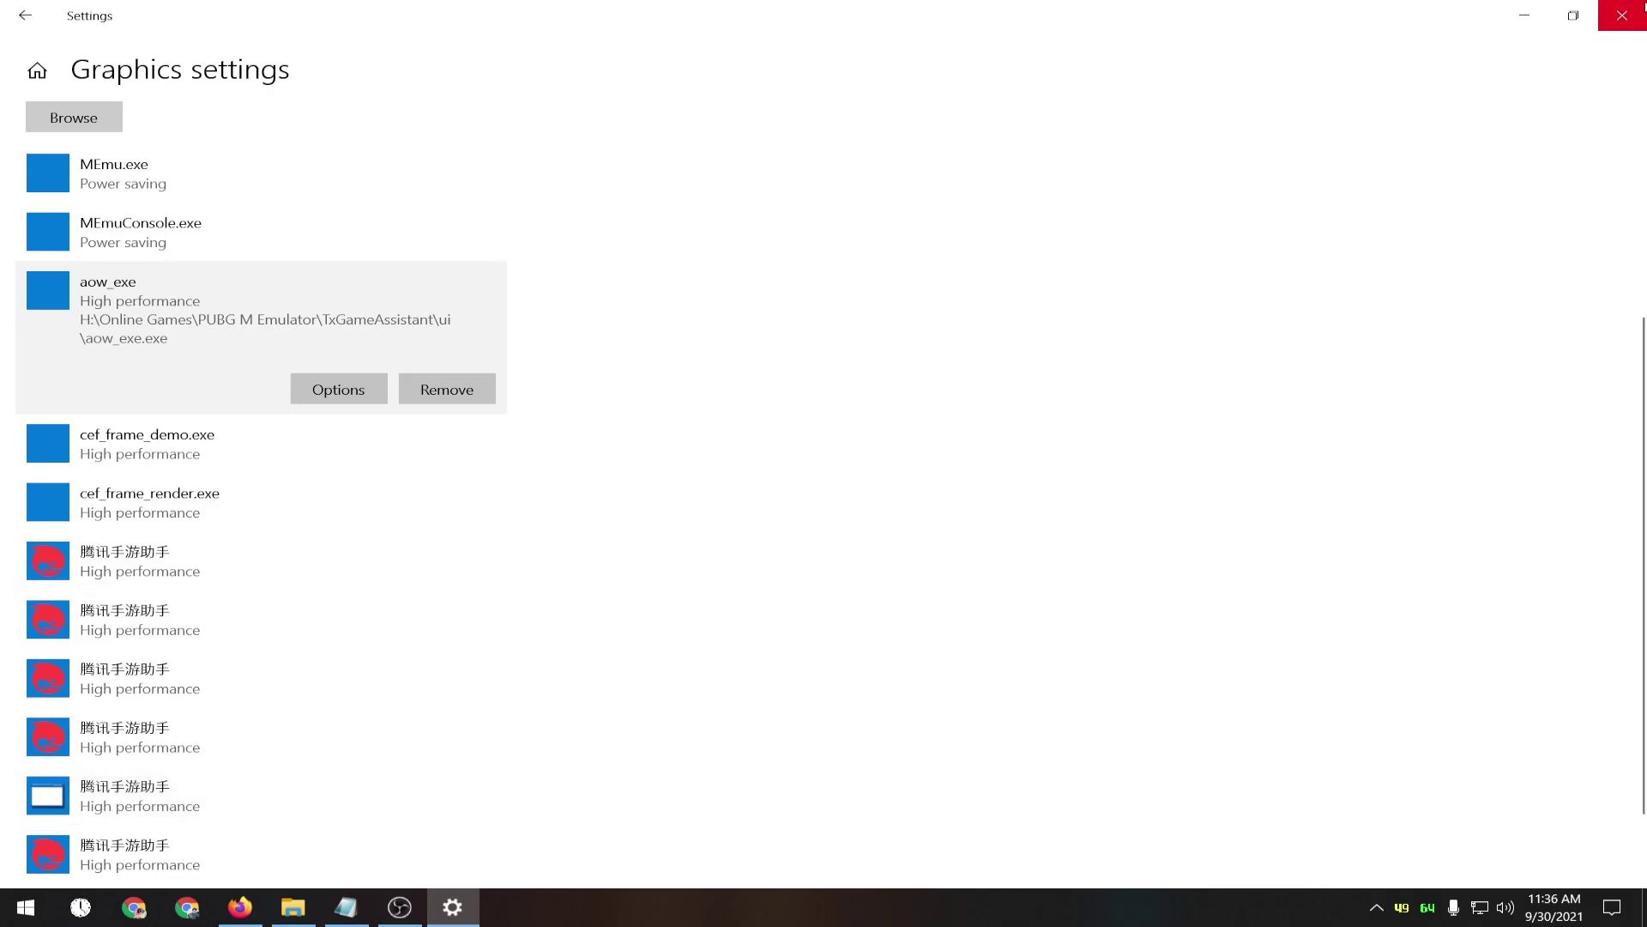
click(1644, 5)
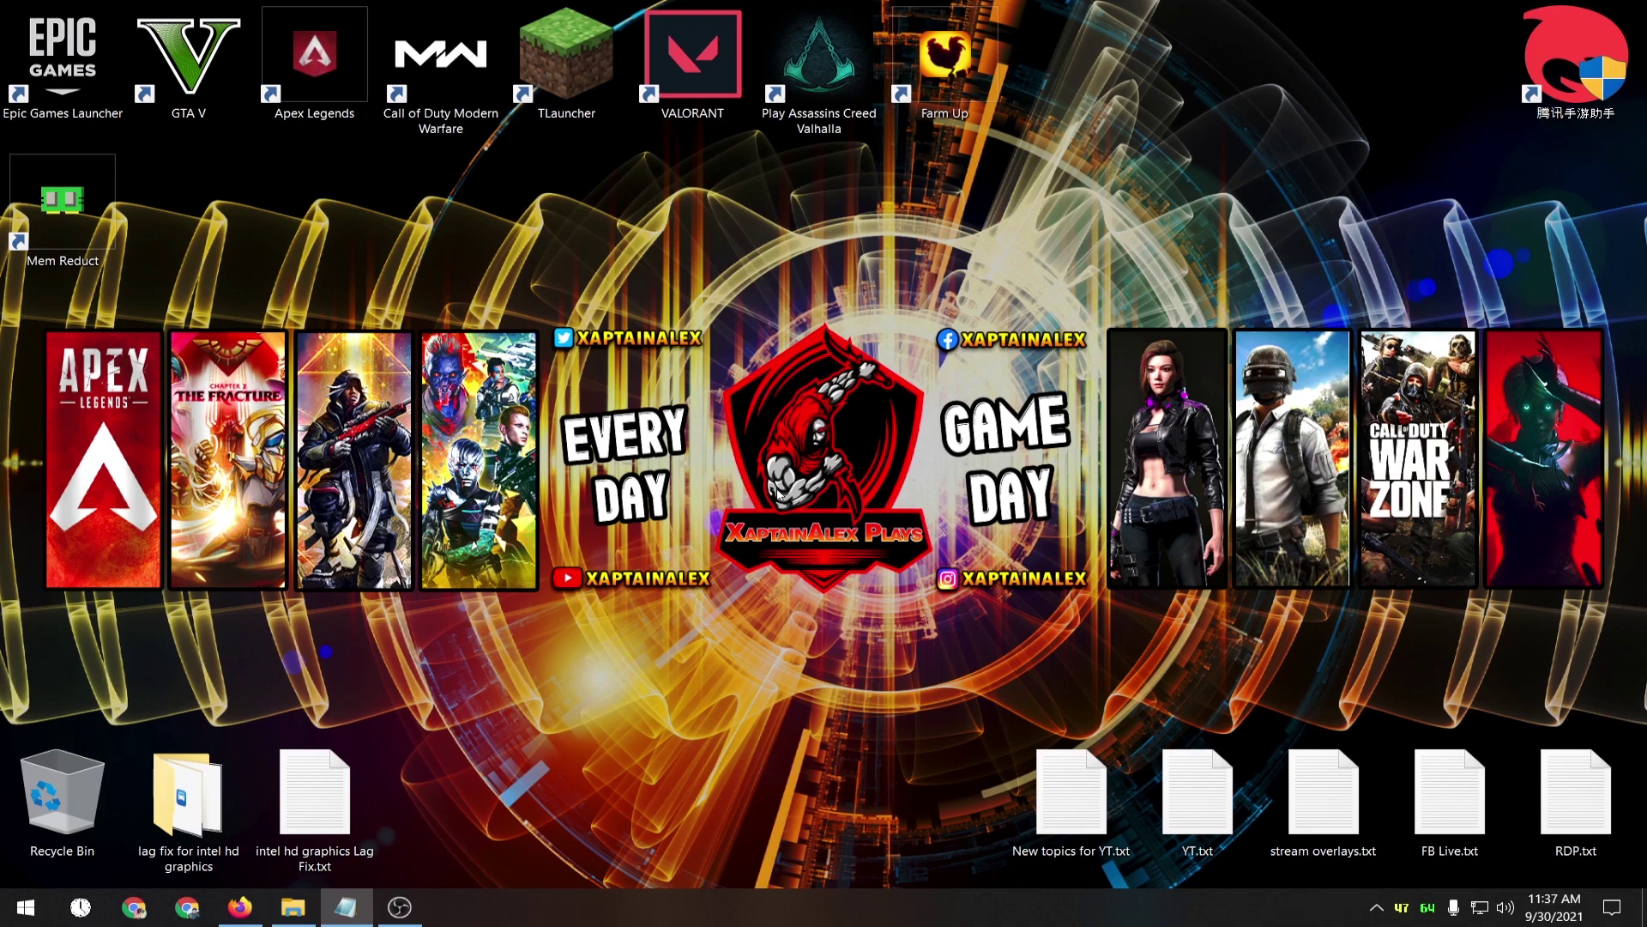
Turn off notifications from apps and other senders in the Windows System settings, and view the Focus assist options.
key(super)
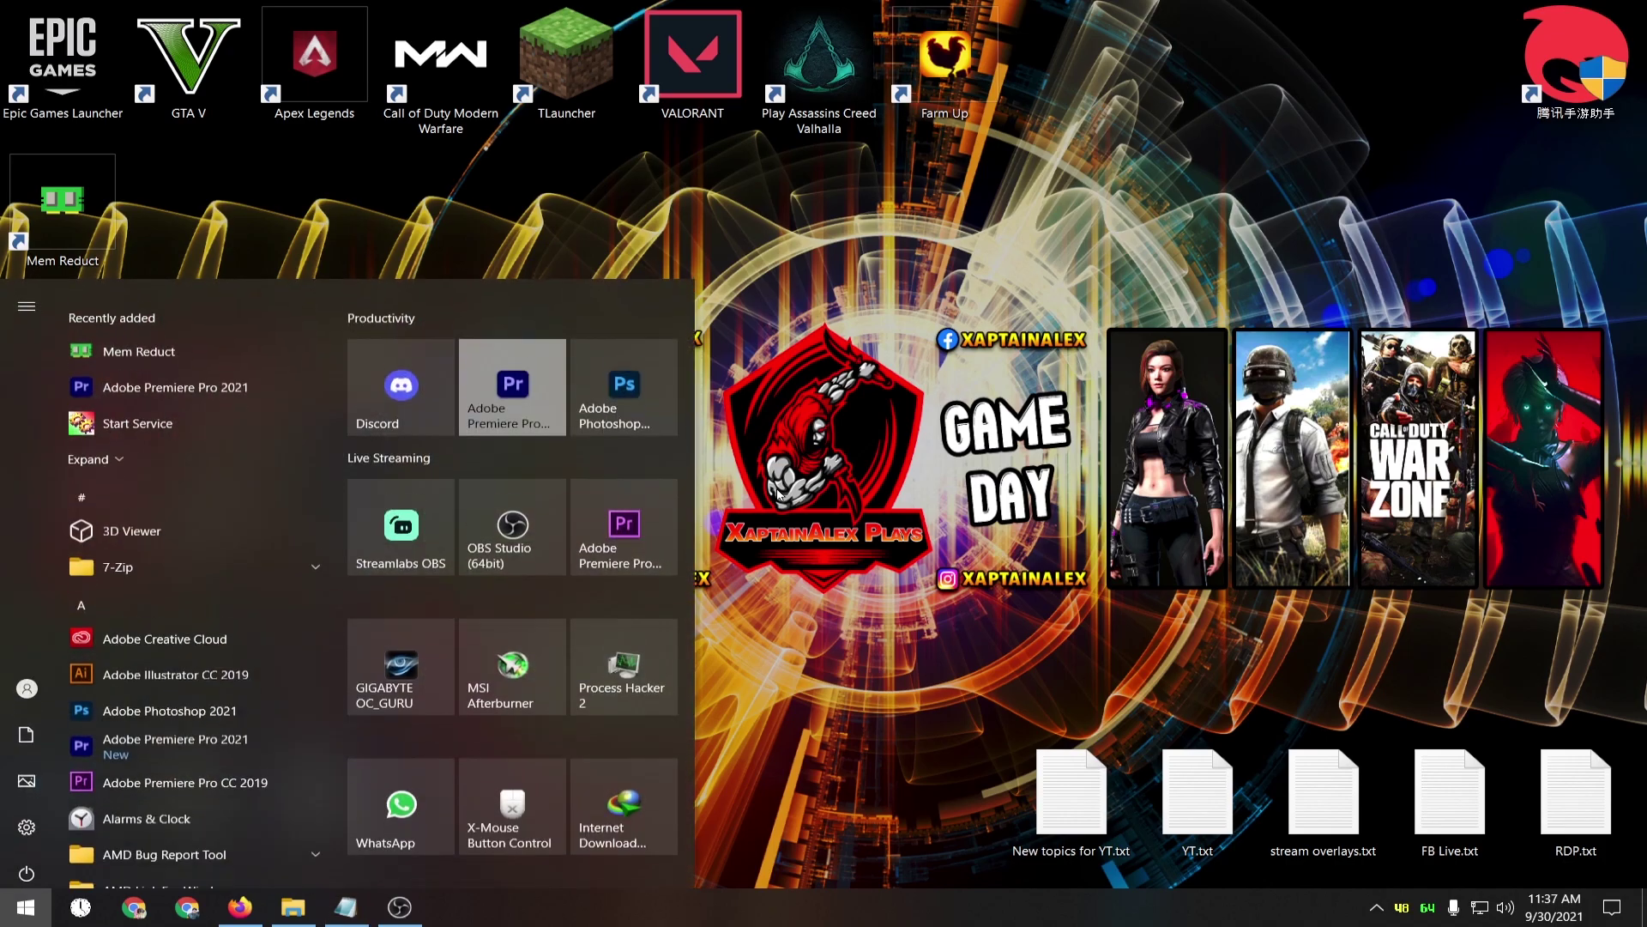
click(33, 822)
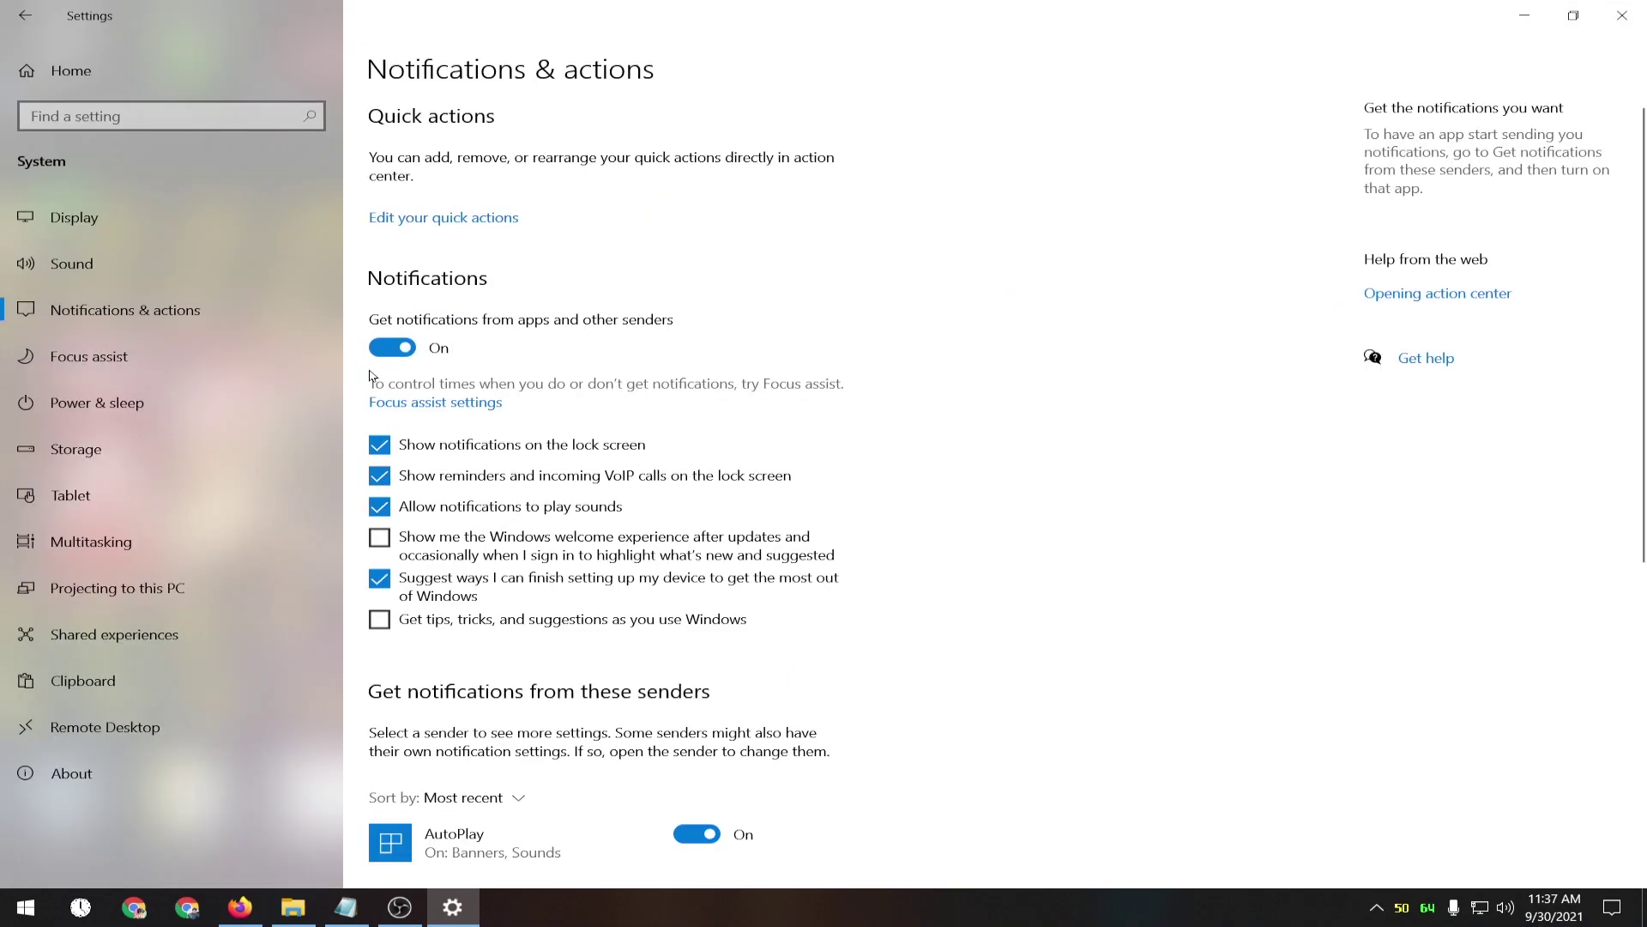
click(408, 351)
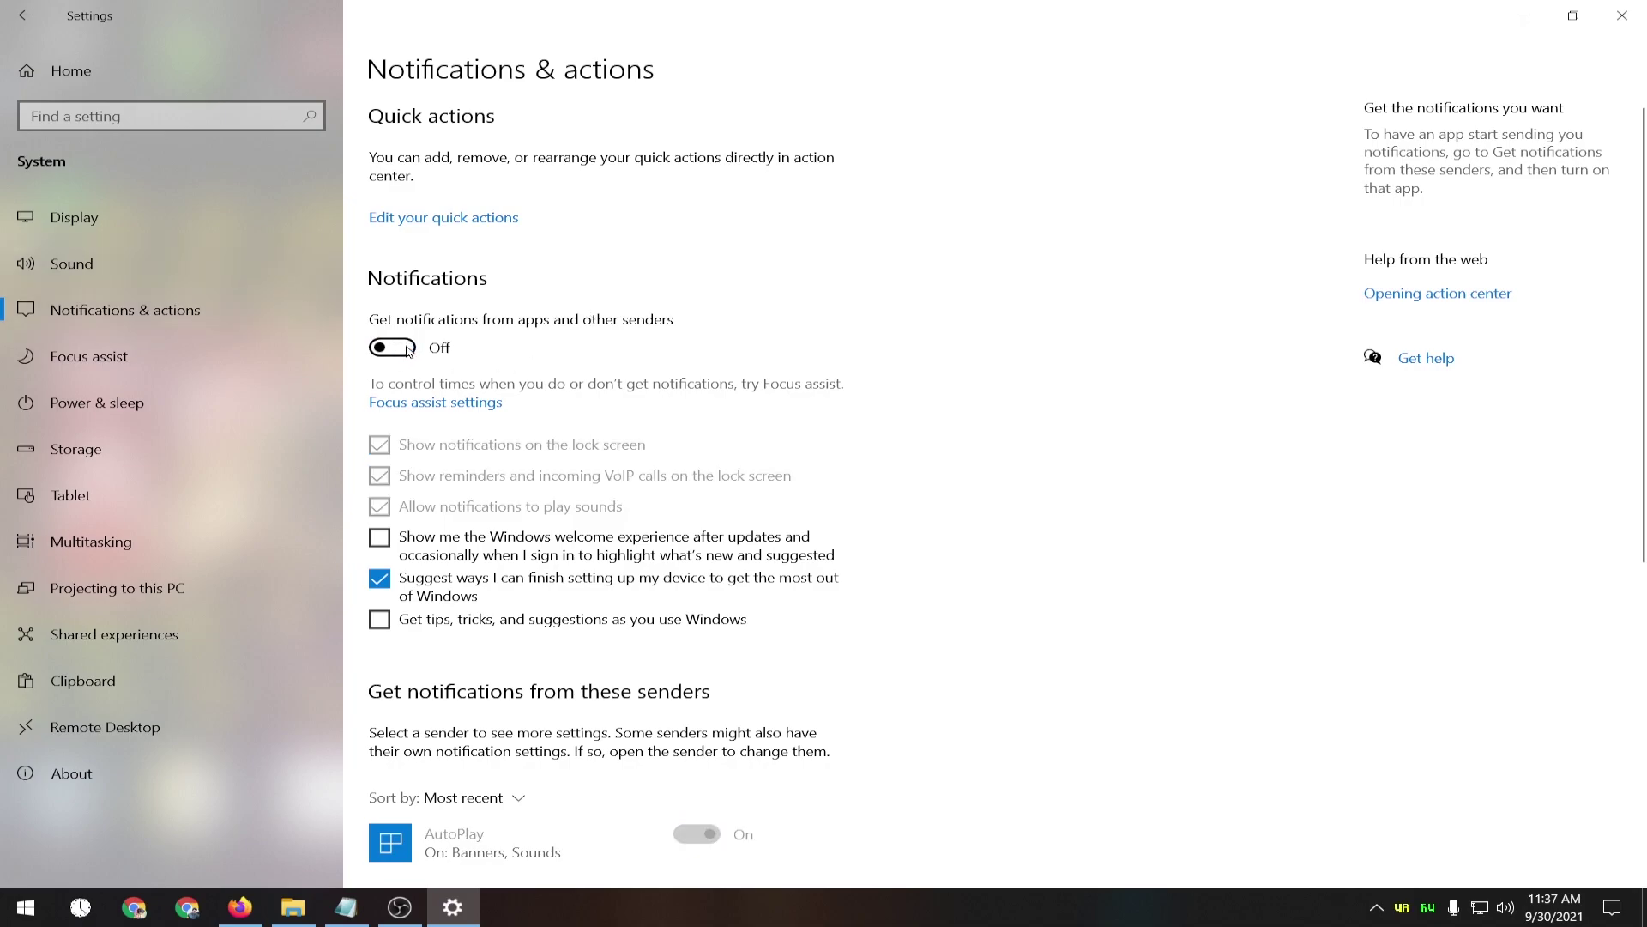
click(127, 368)
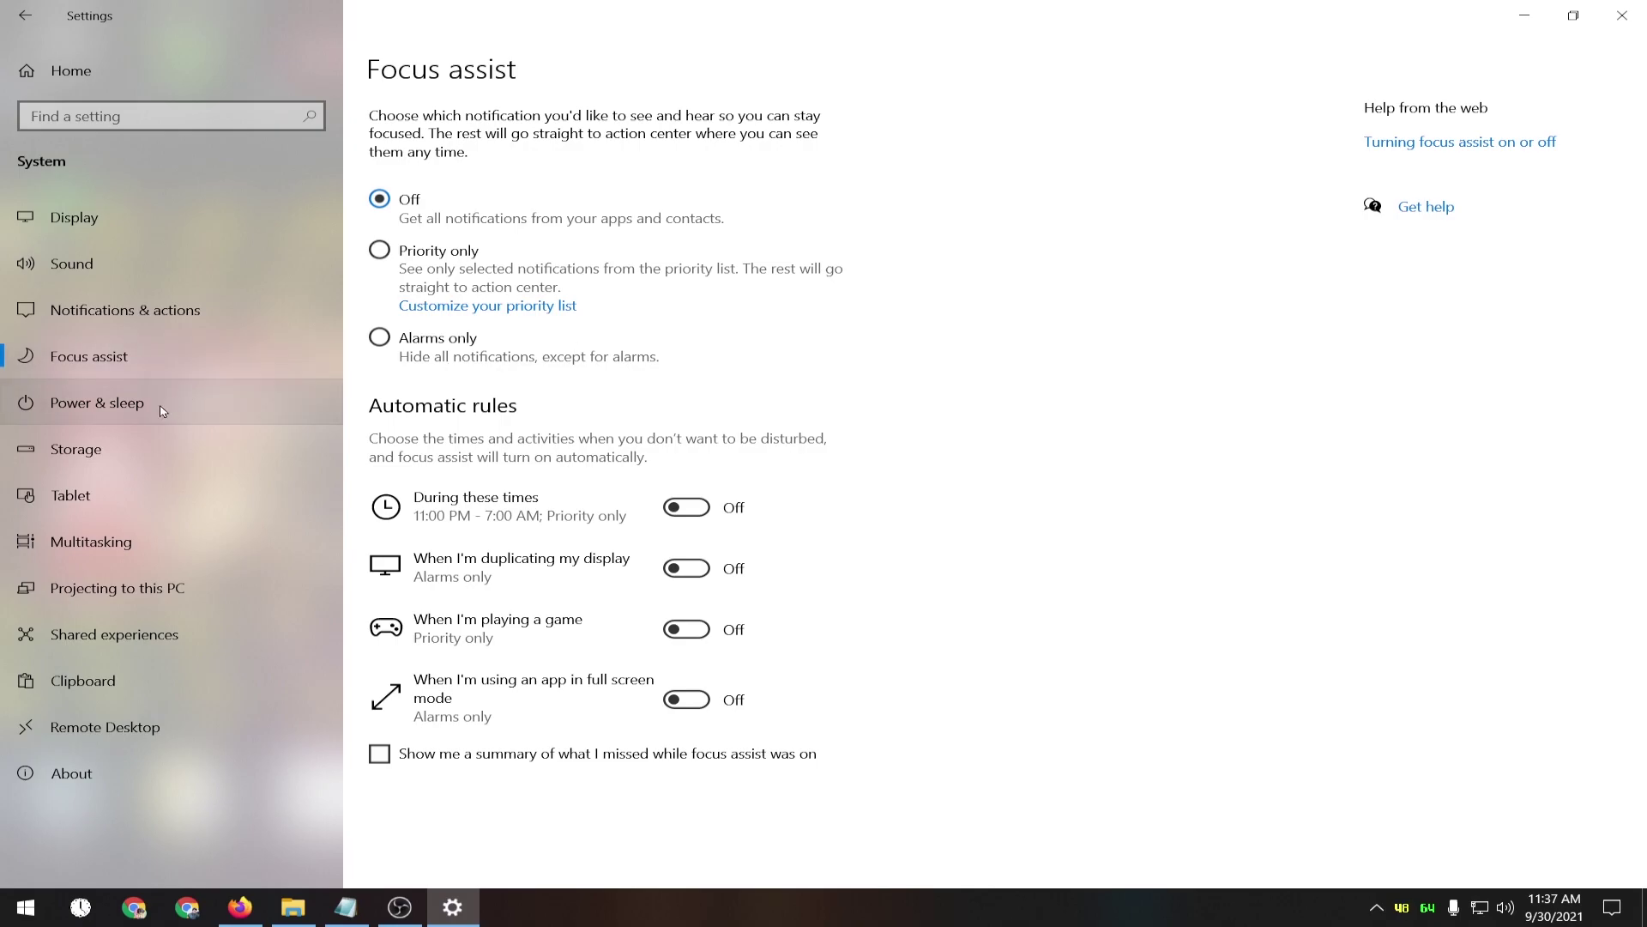
Turn off Snap windows in the Multitasking settings.
click(118, 549)
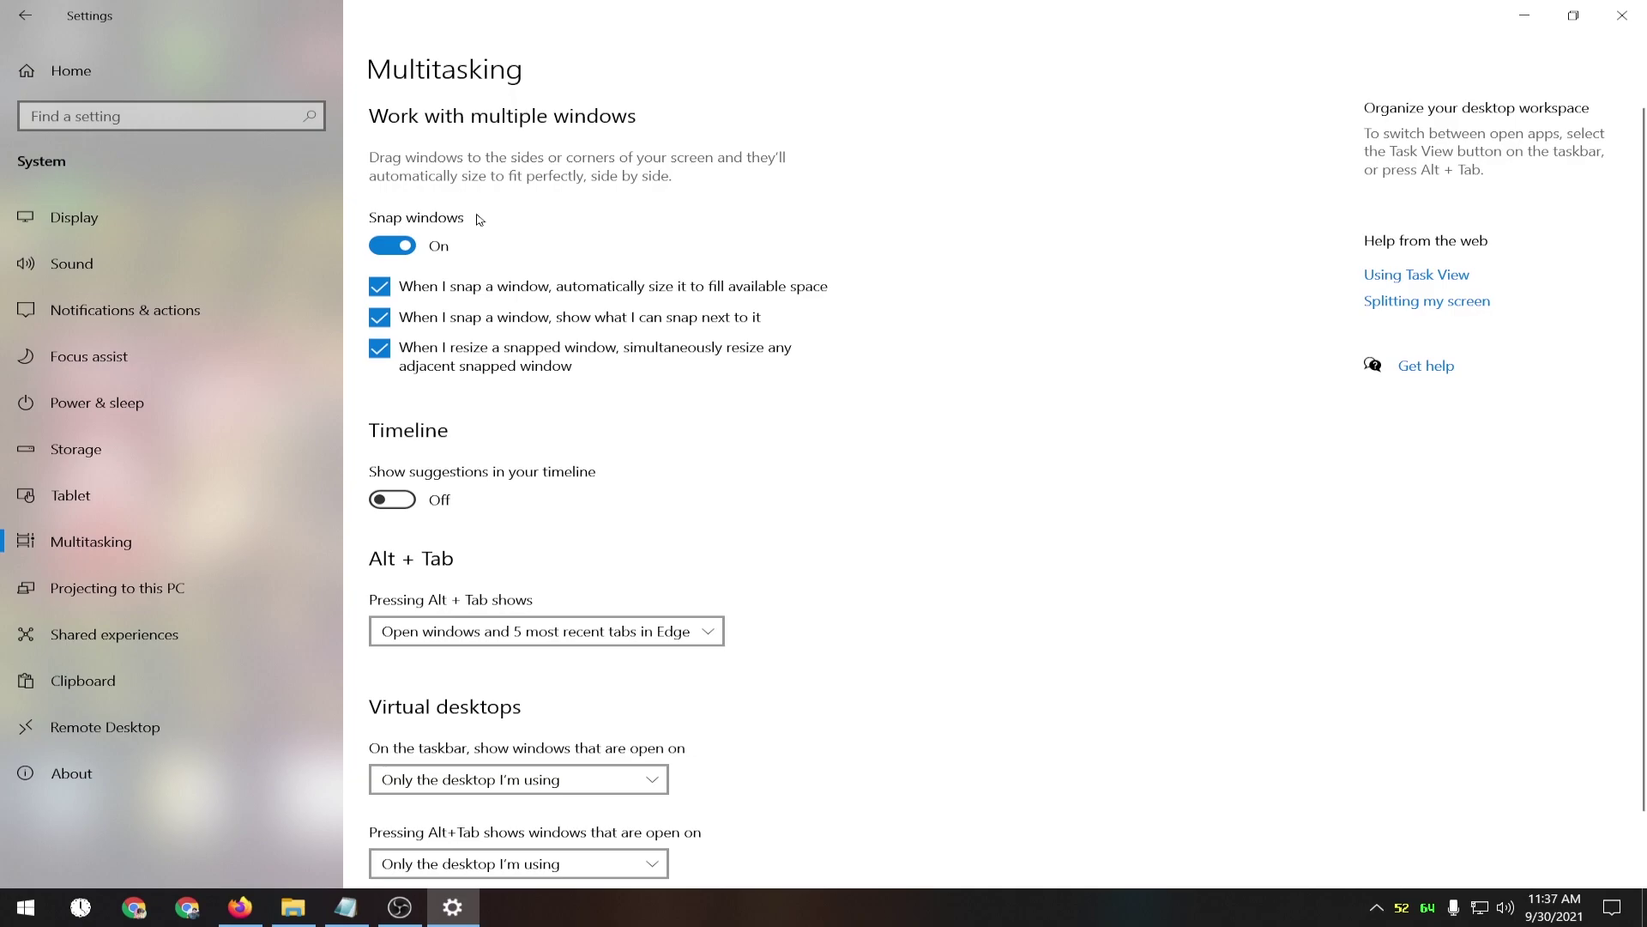
scroll(795, 519, down, 1)
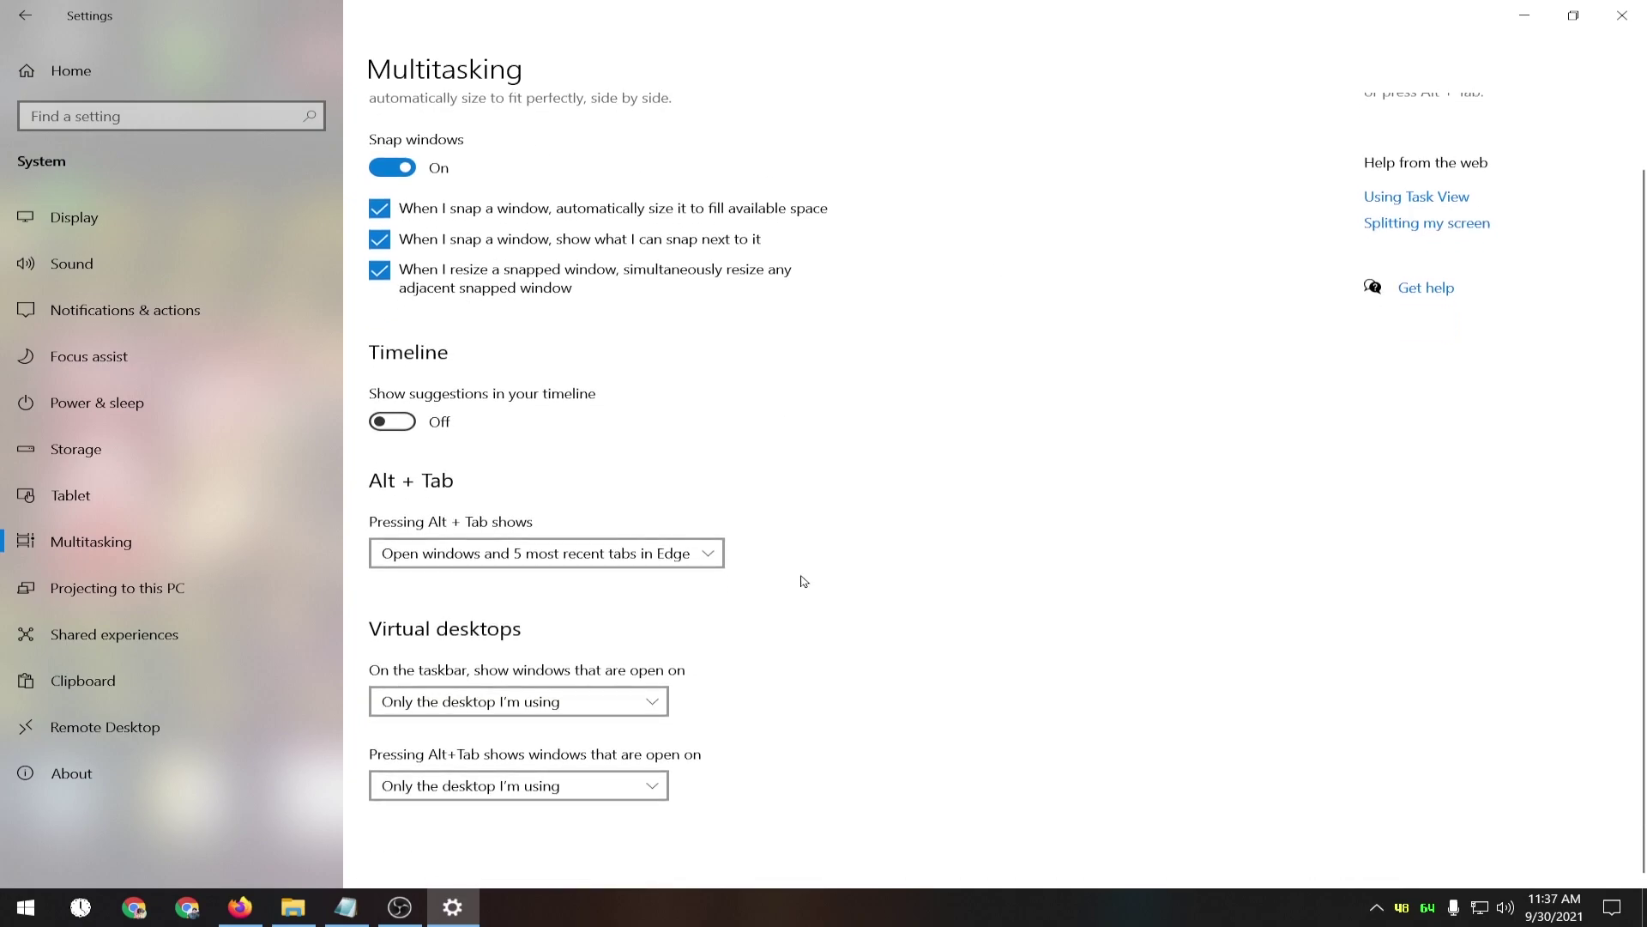
scroll(780, 614, up, 1)
click(393, 245)
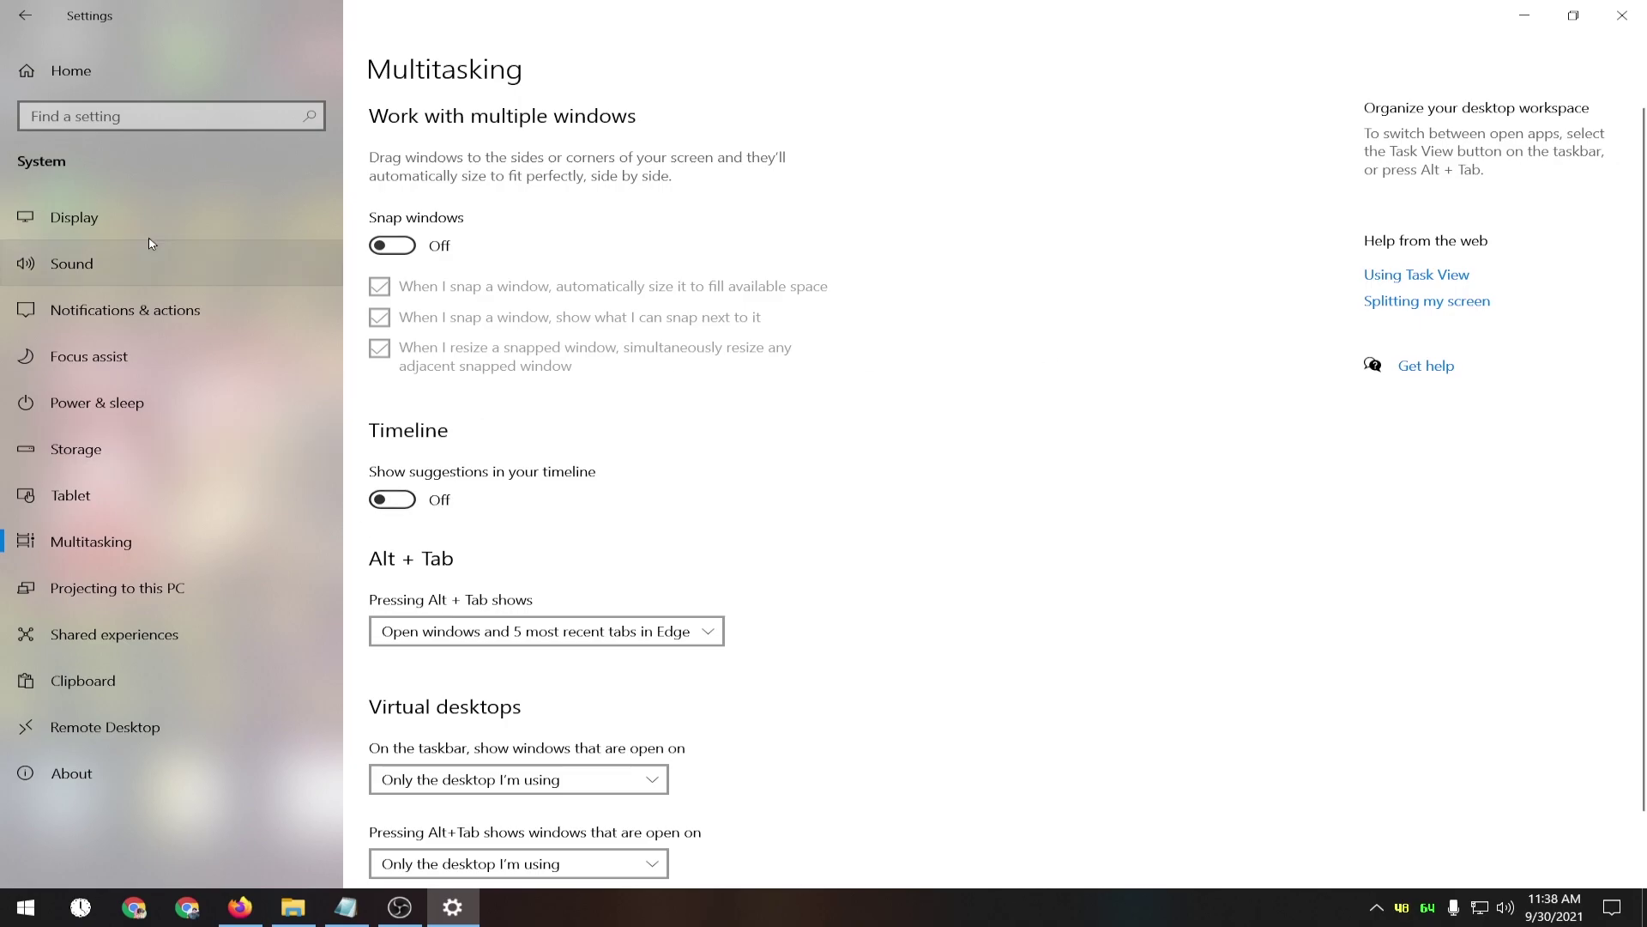
Review the Xbox Game Bar, Captures and Game Mode pages of the Gaming settings, and close Settings.
click(23, 17)
click(1088, 437)
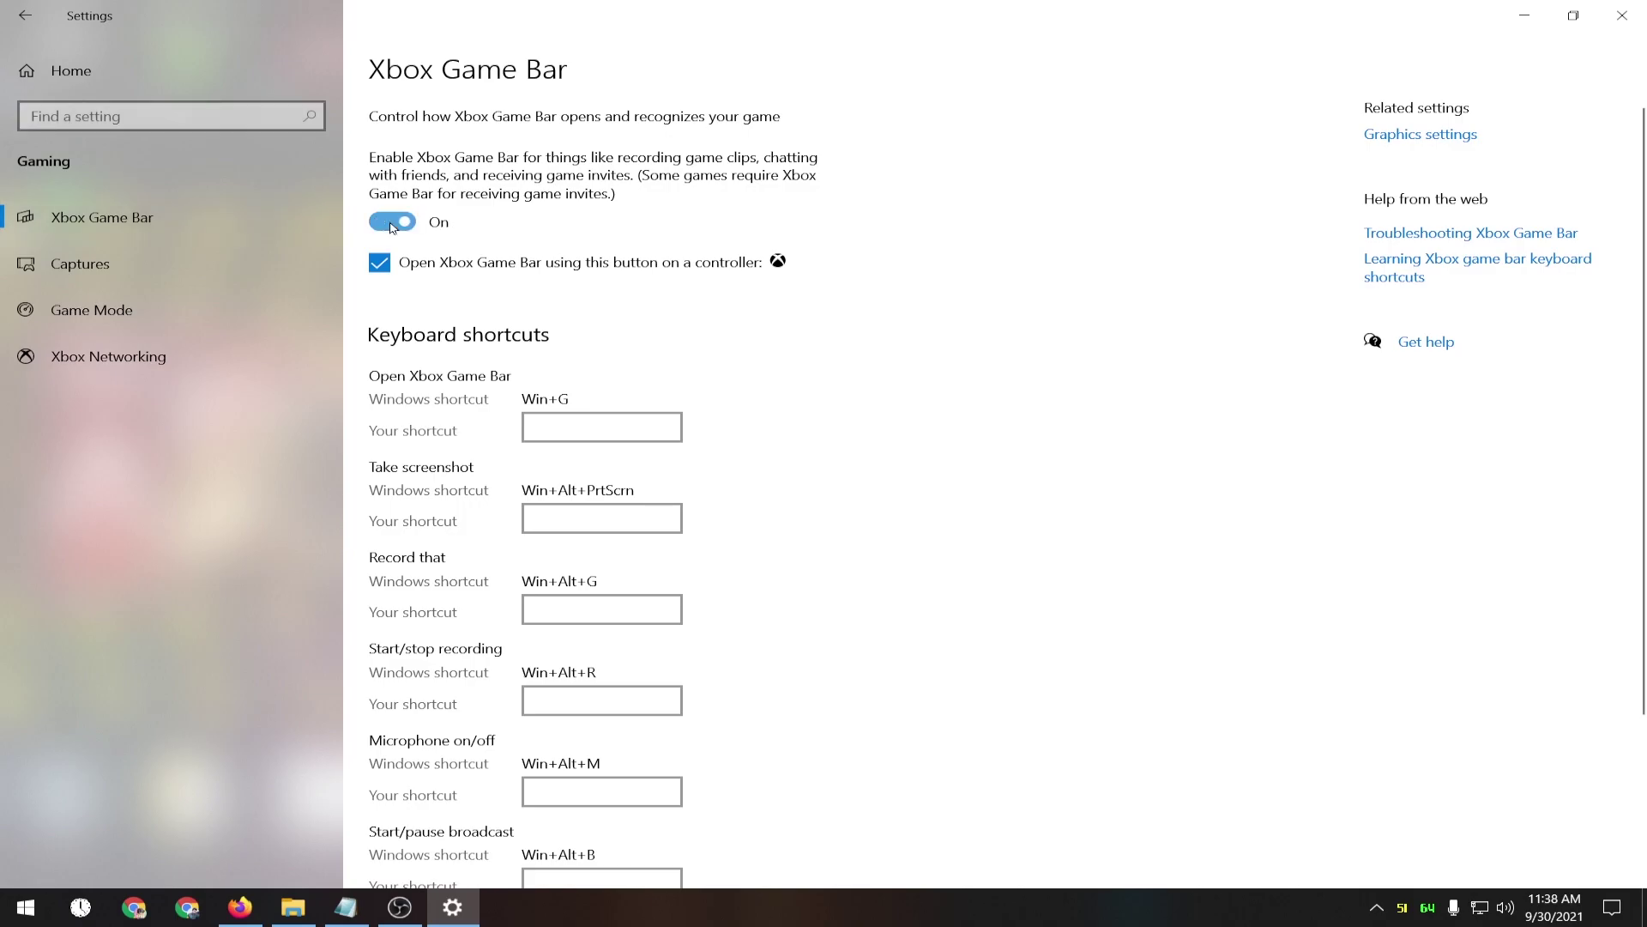
click(103, 281)
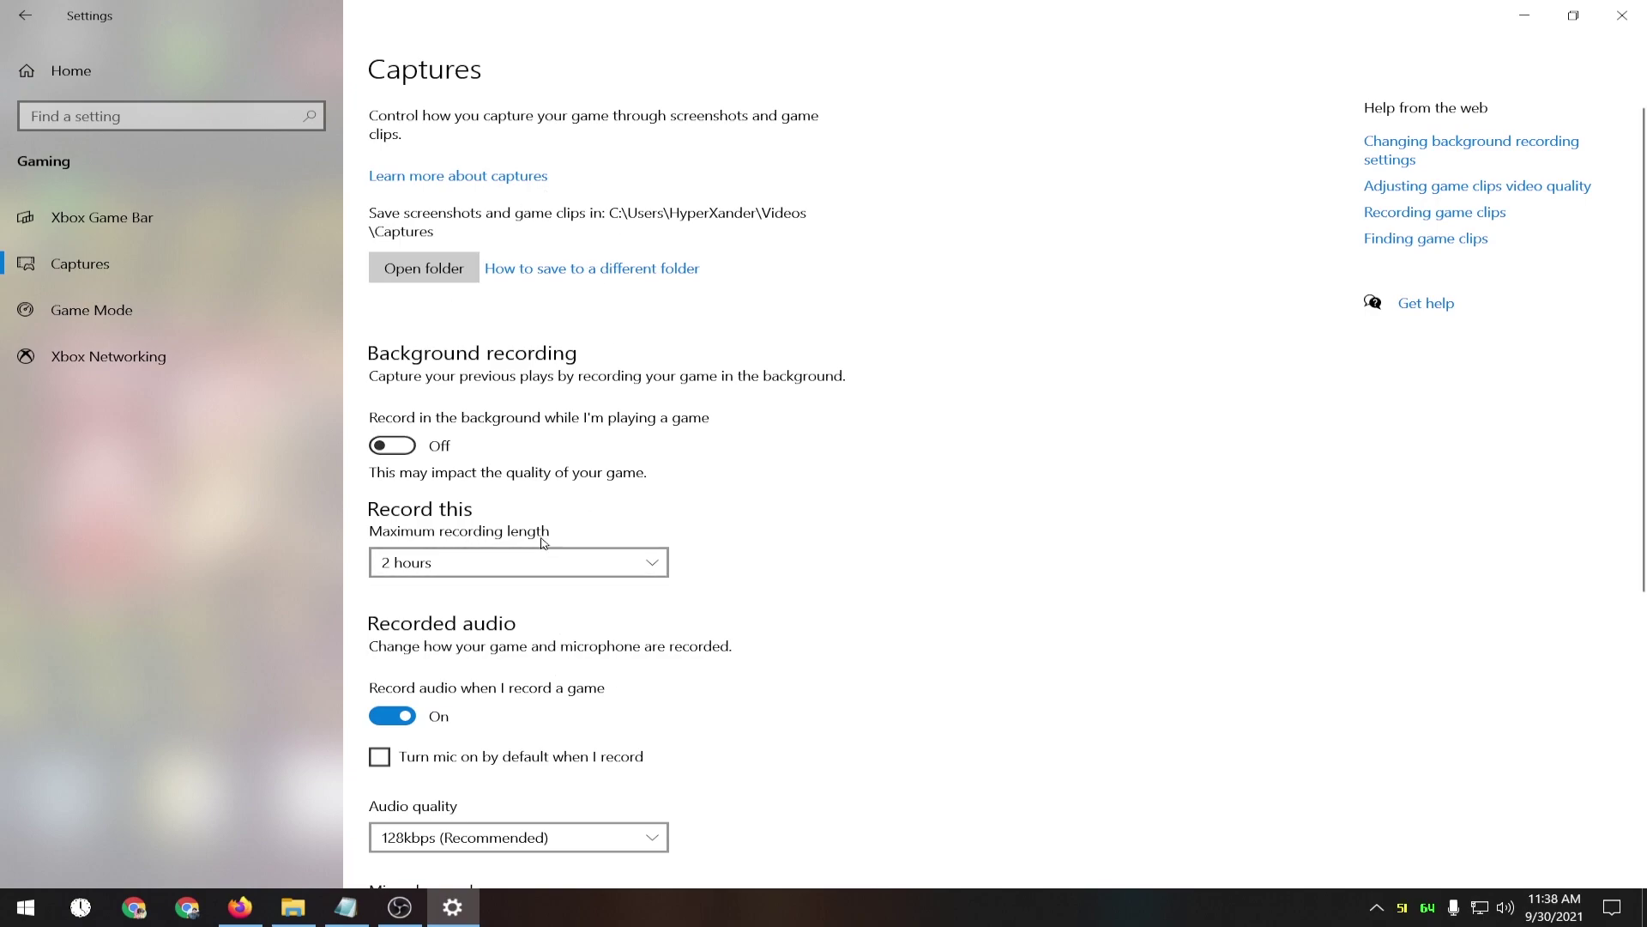
click(74, 314)
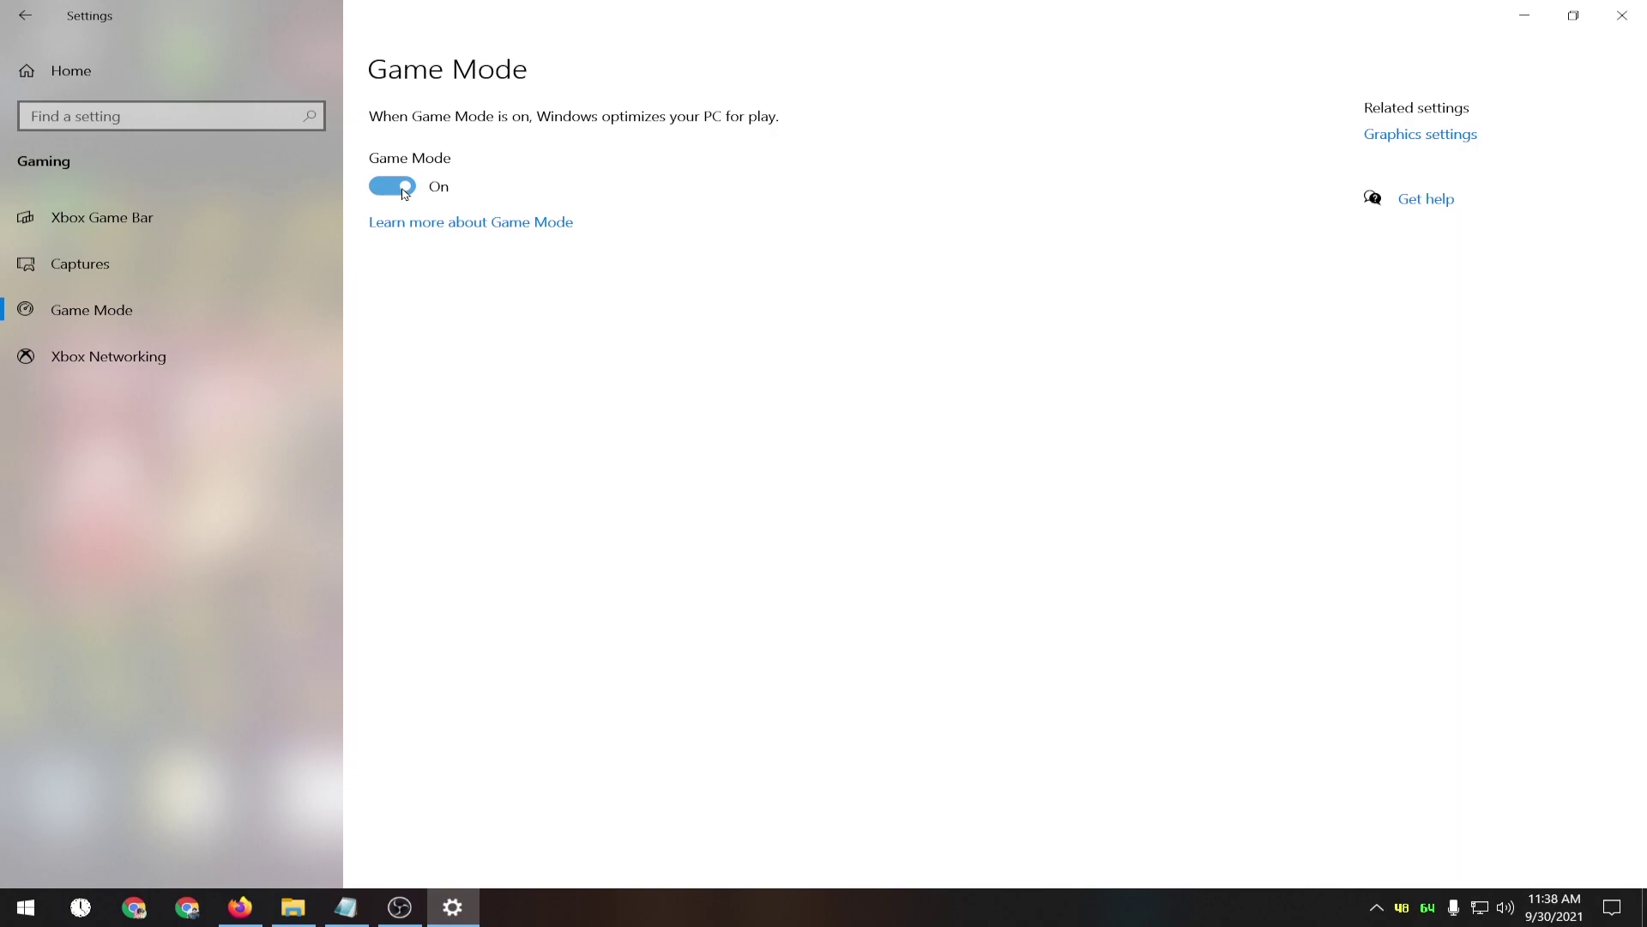
click(1614, 21)
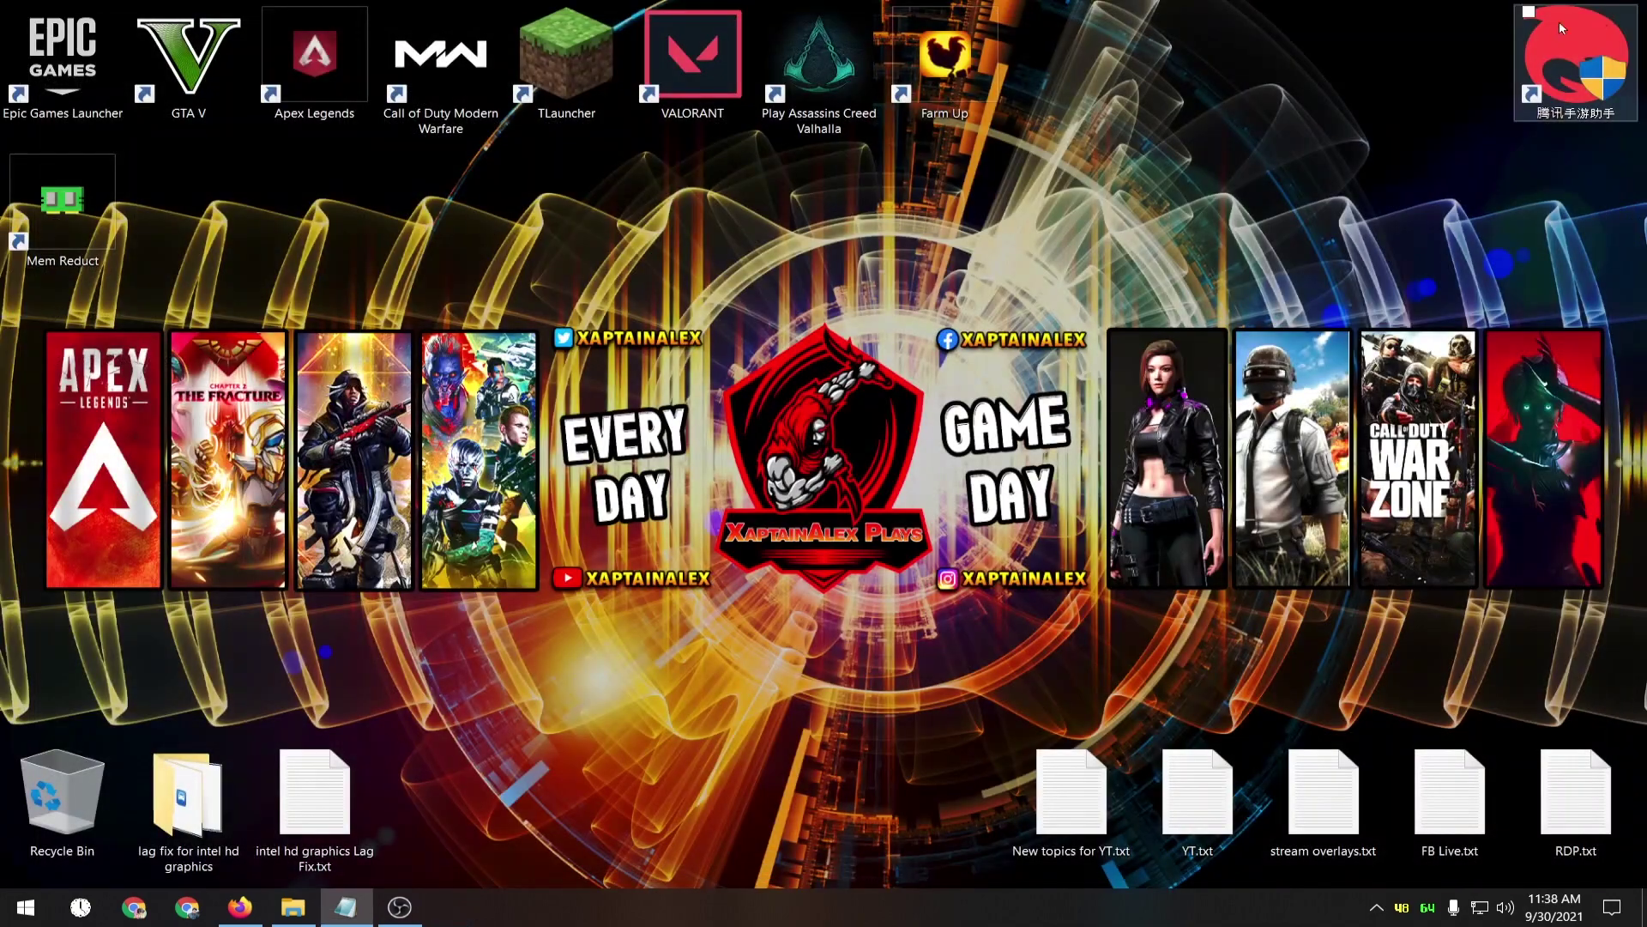
Find the Background apps settings, allow apps to run in the background, and look through the app list.
click(26, 907)
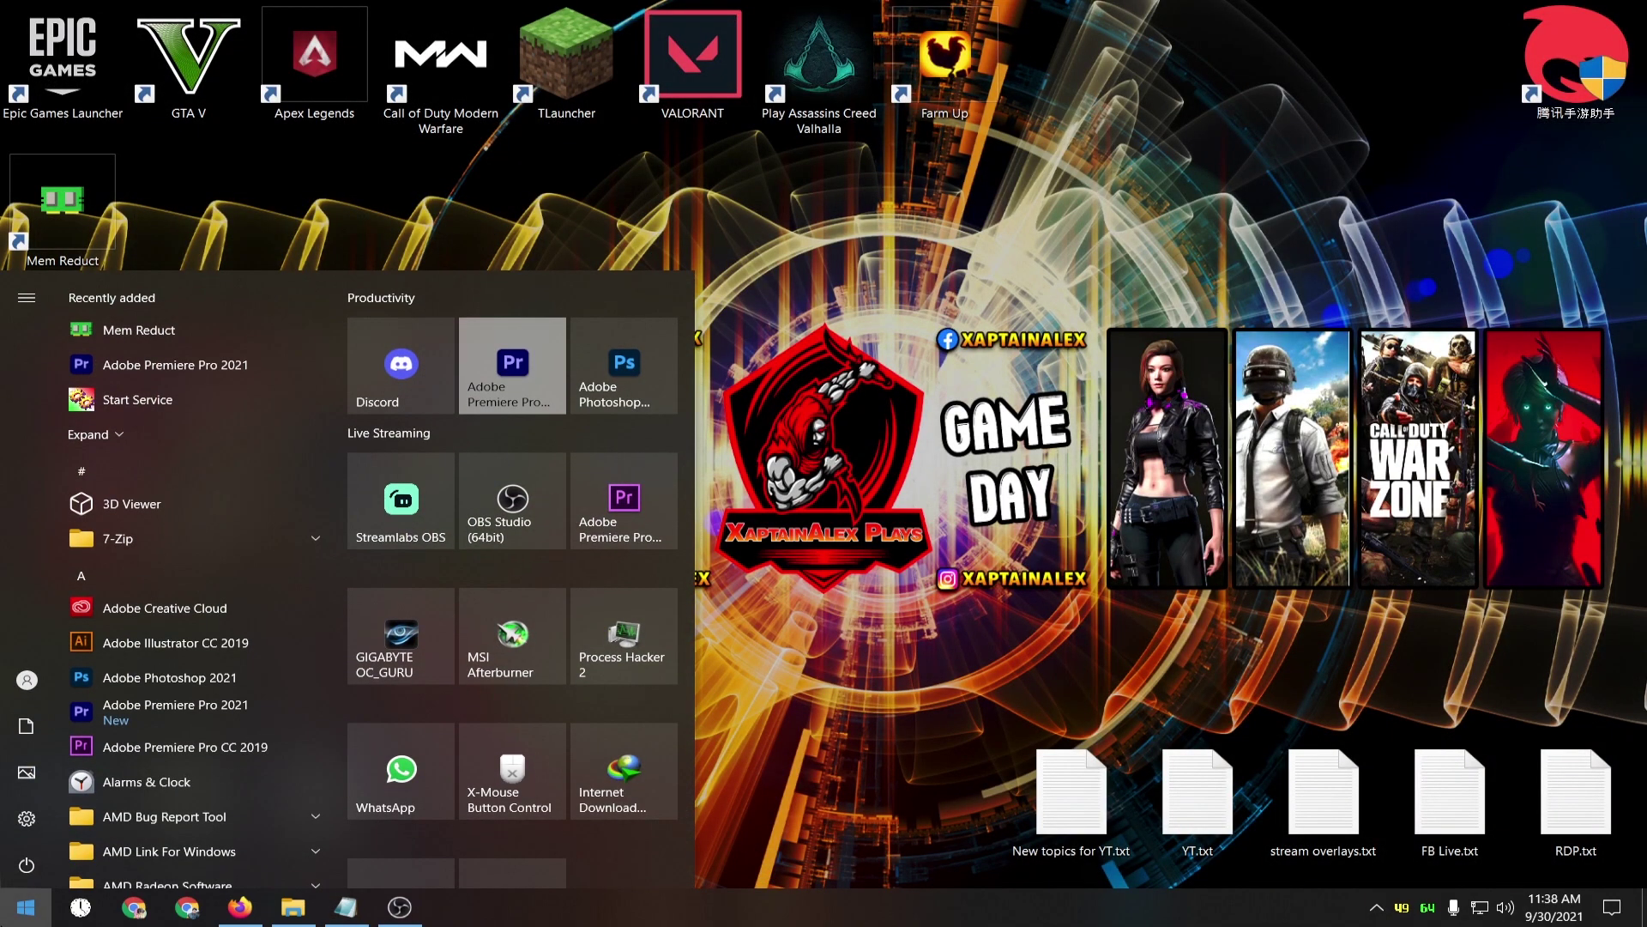
text(back)
key(BackSpace)
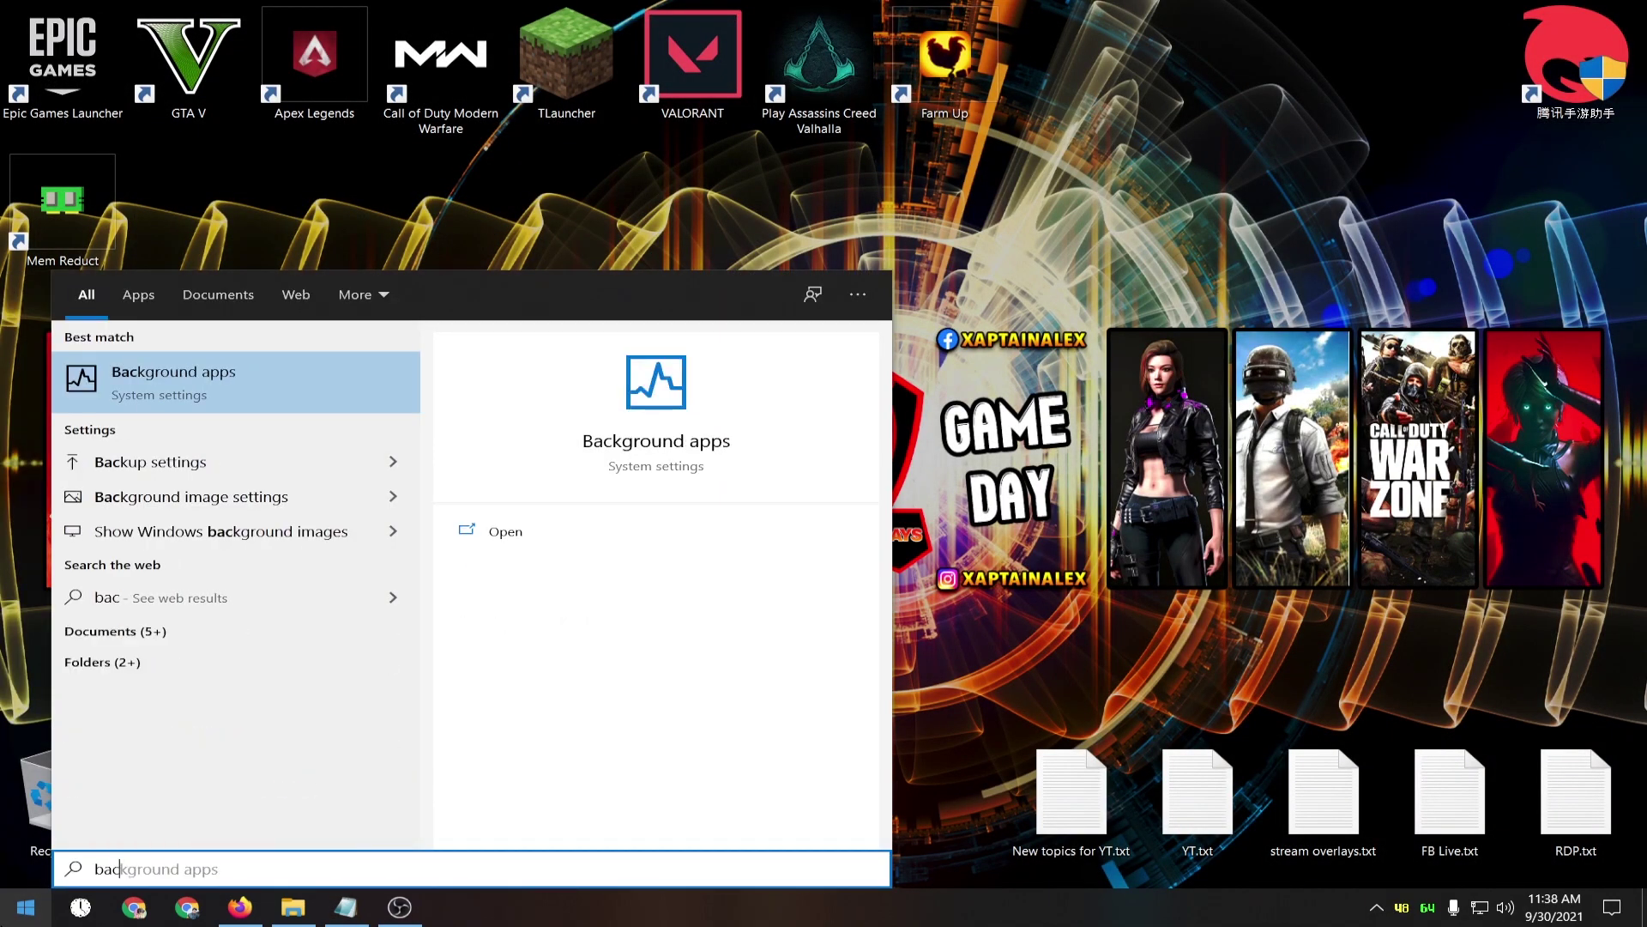
click(259, 385)
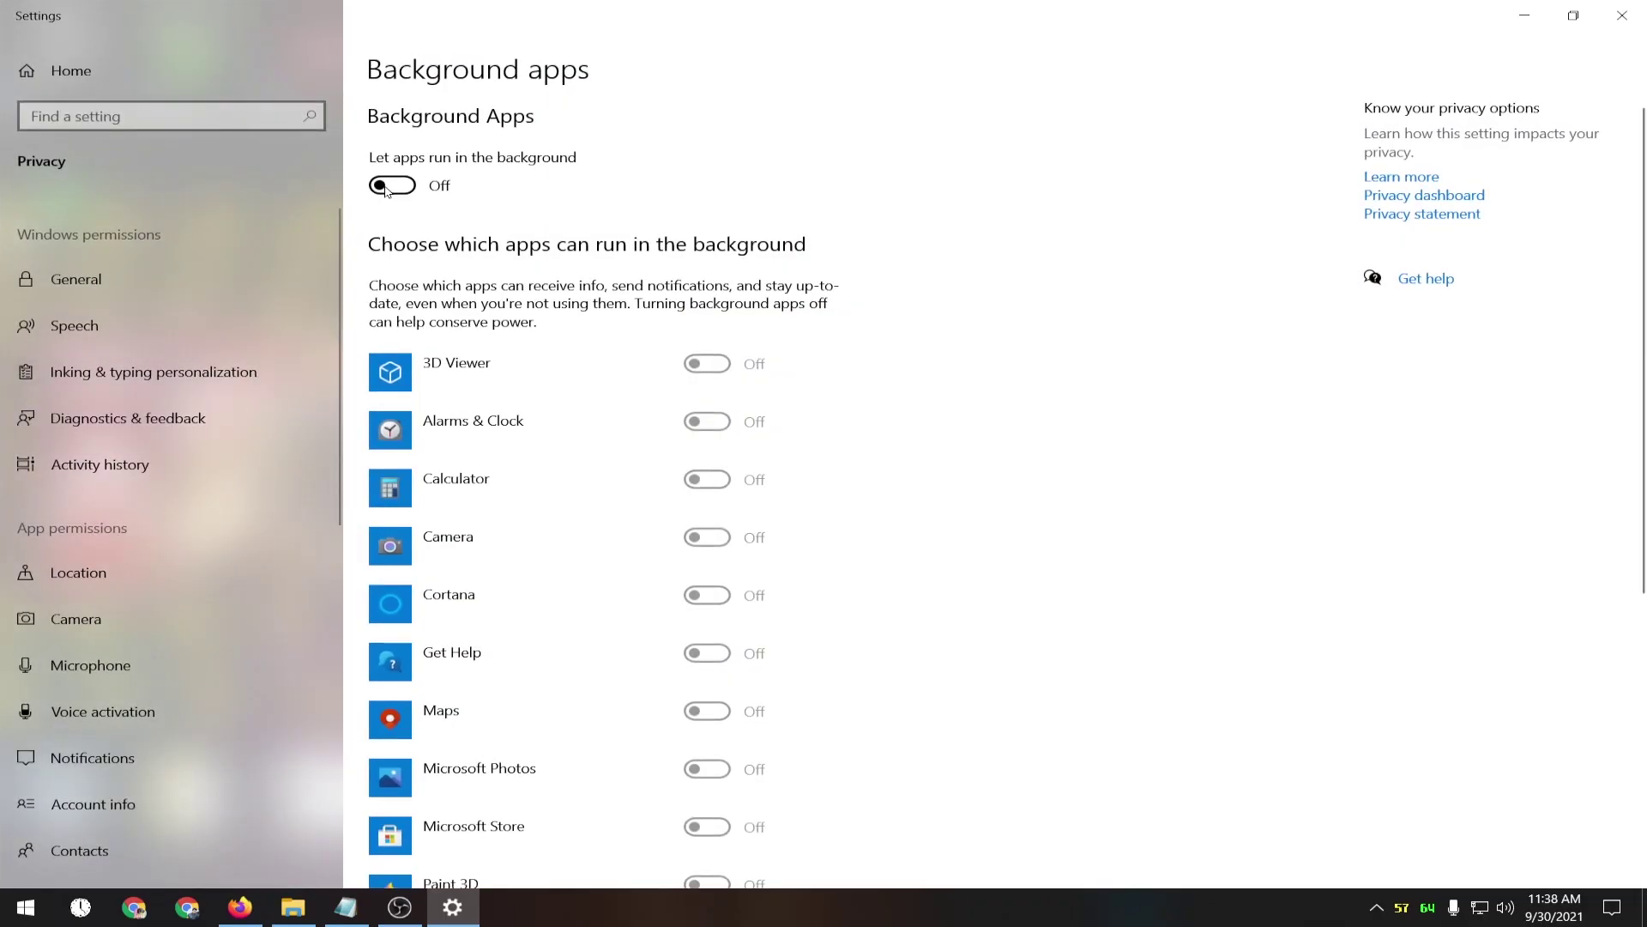
click(392, 187)
scroll(858, 459, down, 5)
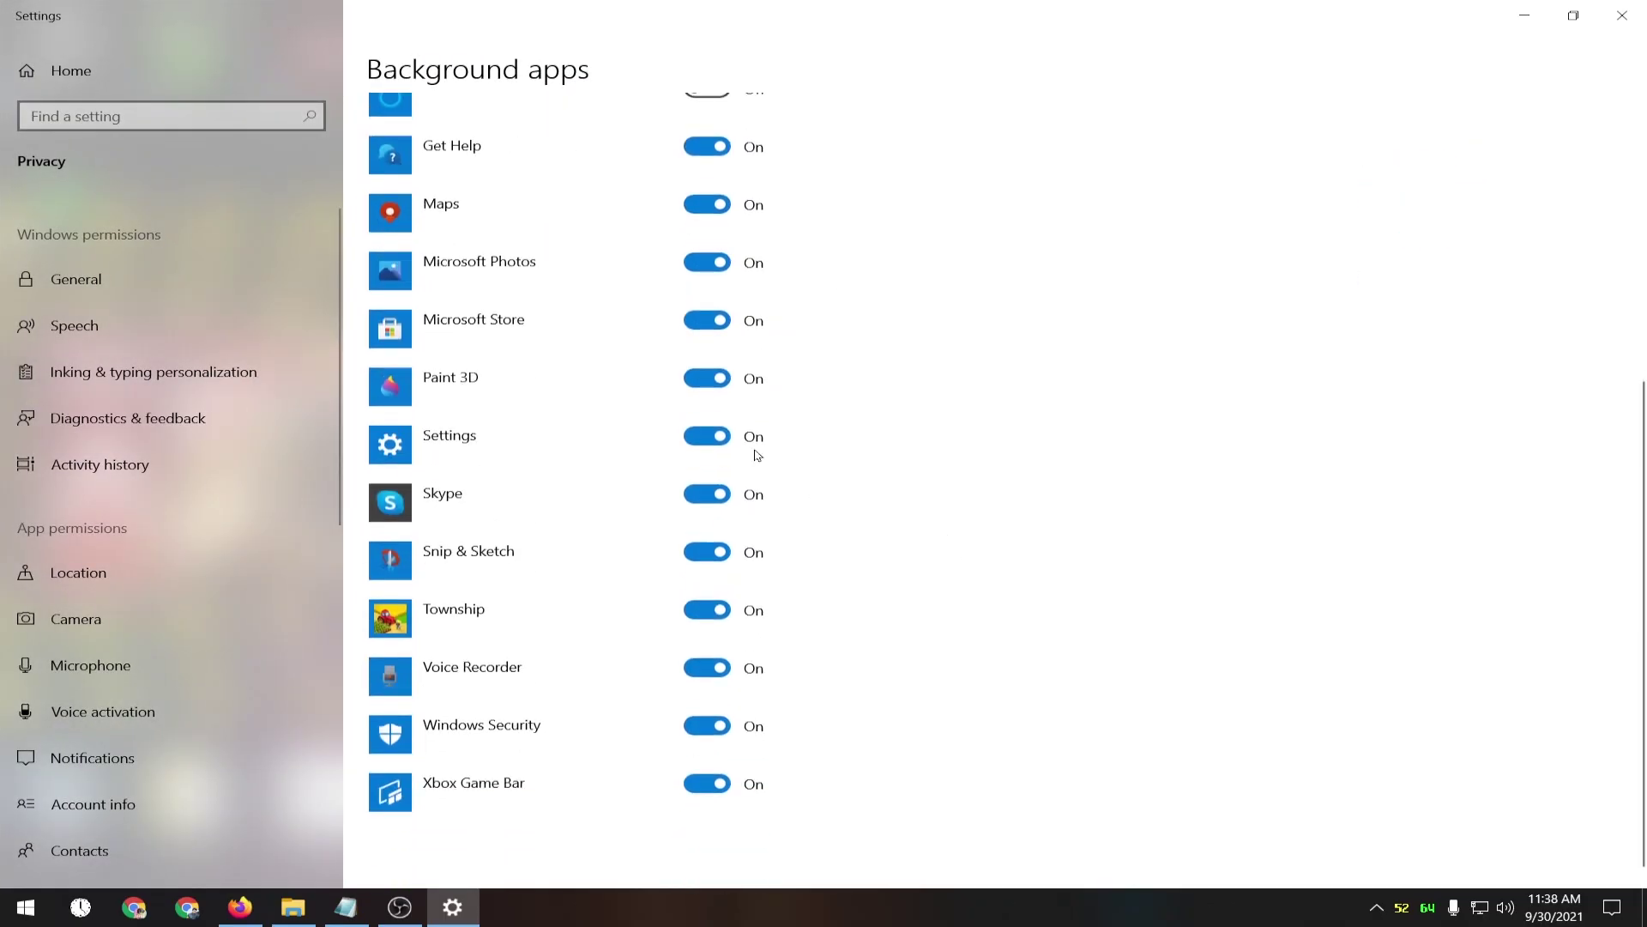
Turn off permission for apps to run in the background and check the app list.
scroll(598, 754, up, 5)
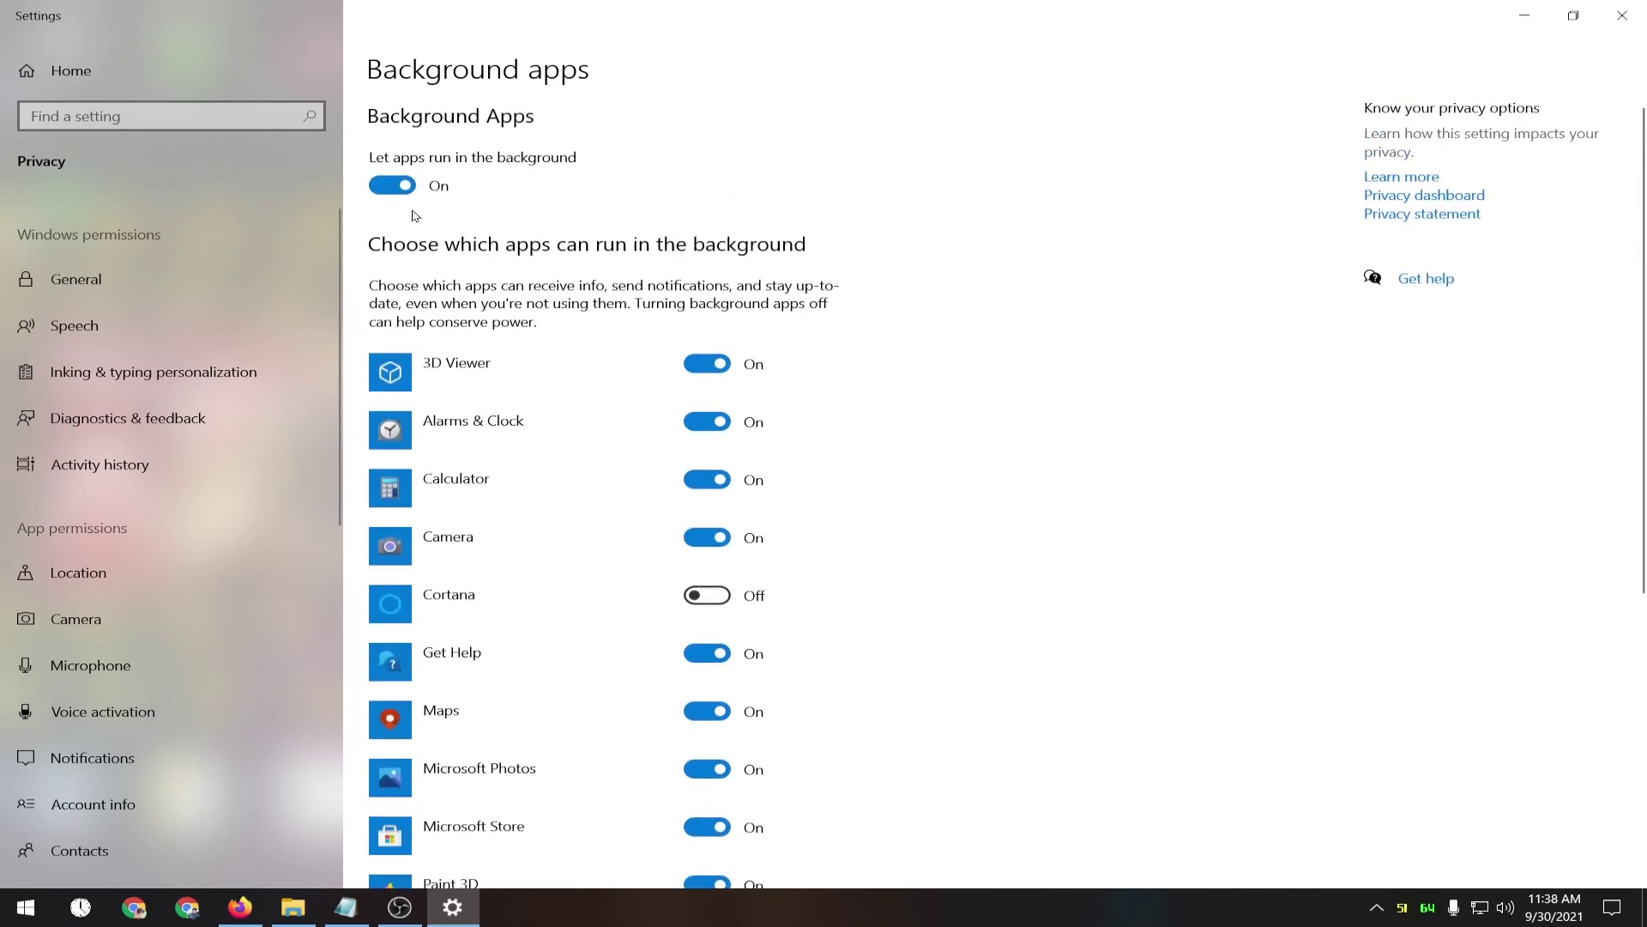
click(392, 185)
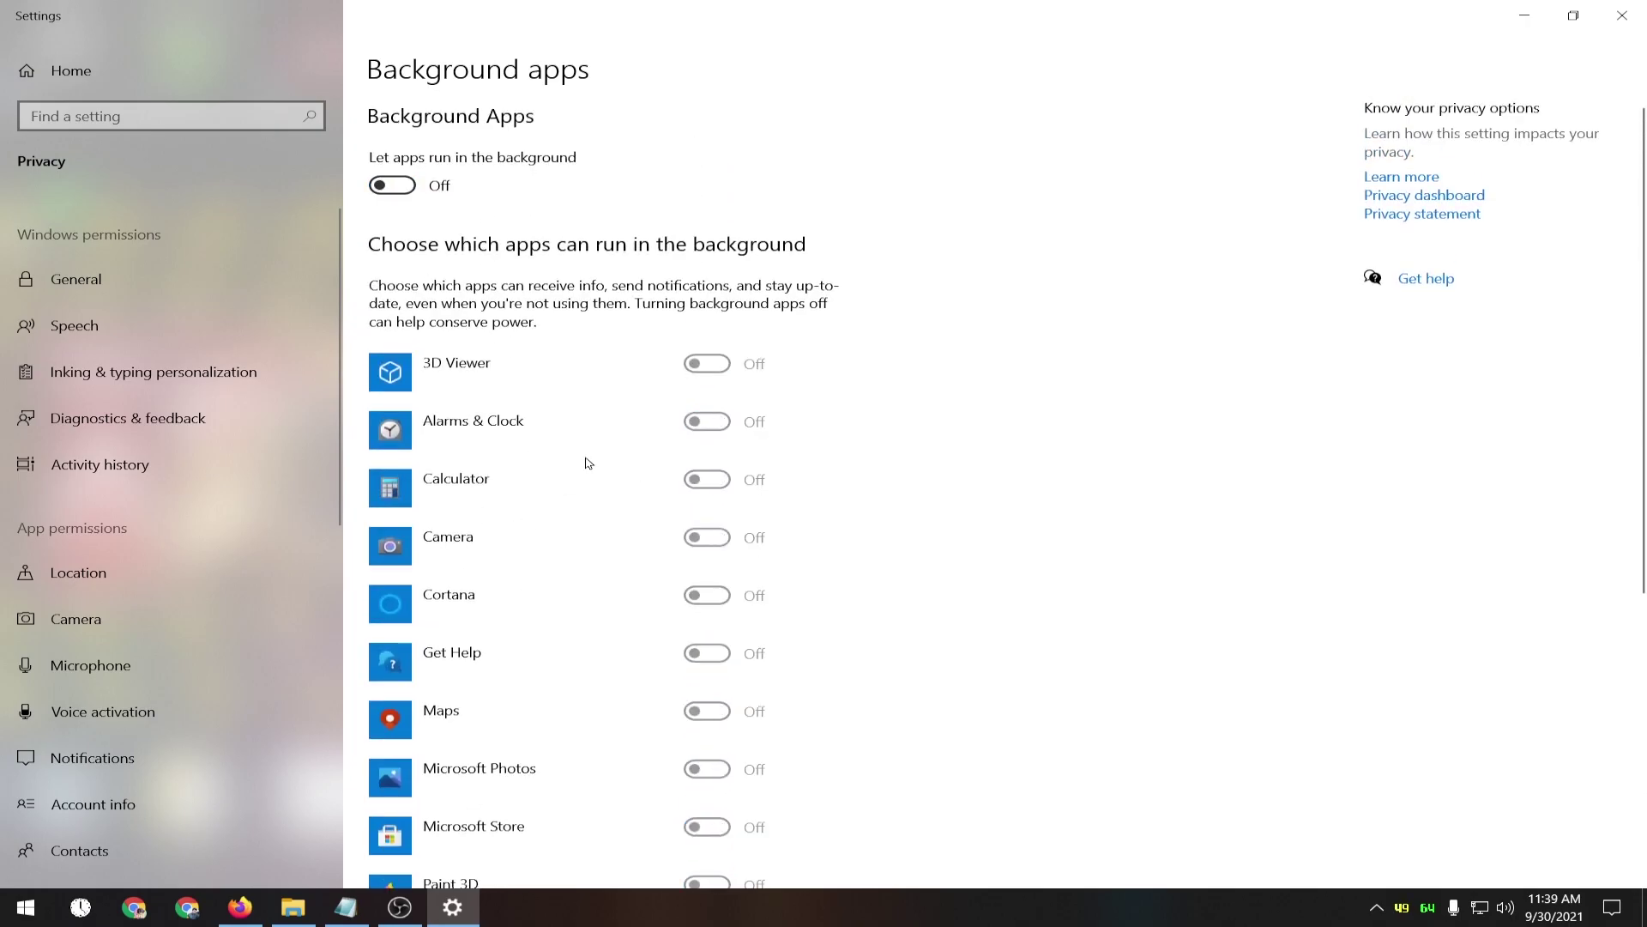
scroll(611, 684, down, 5)
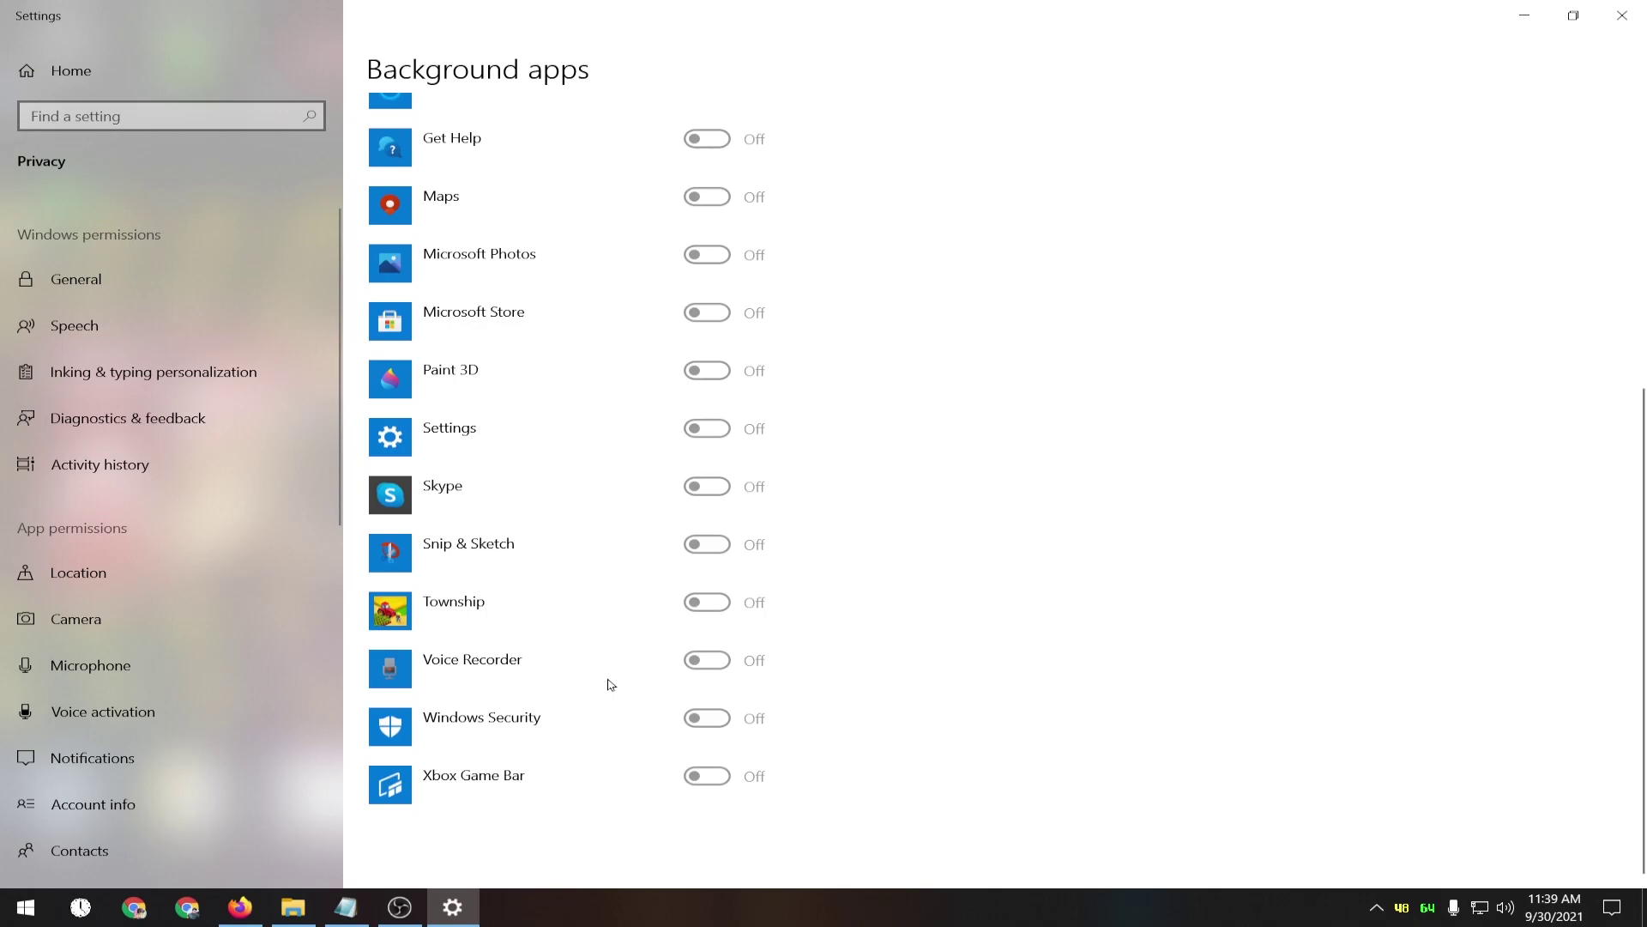
scroll(611, 684, up, 6)
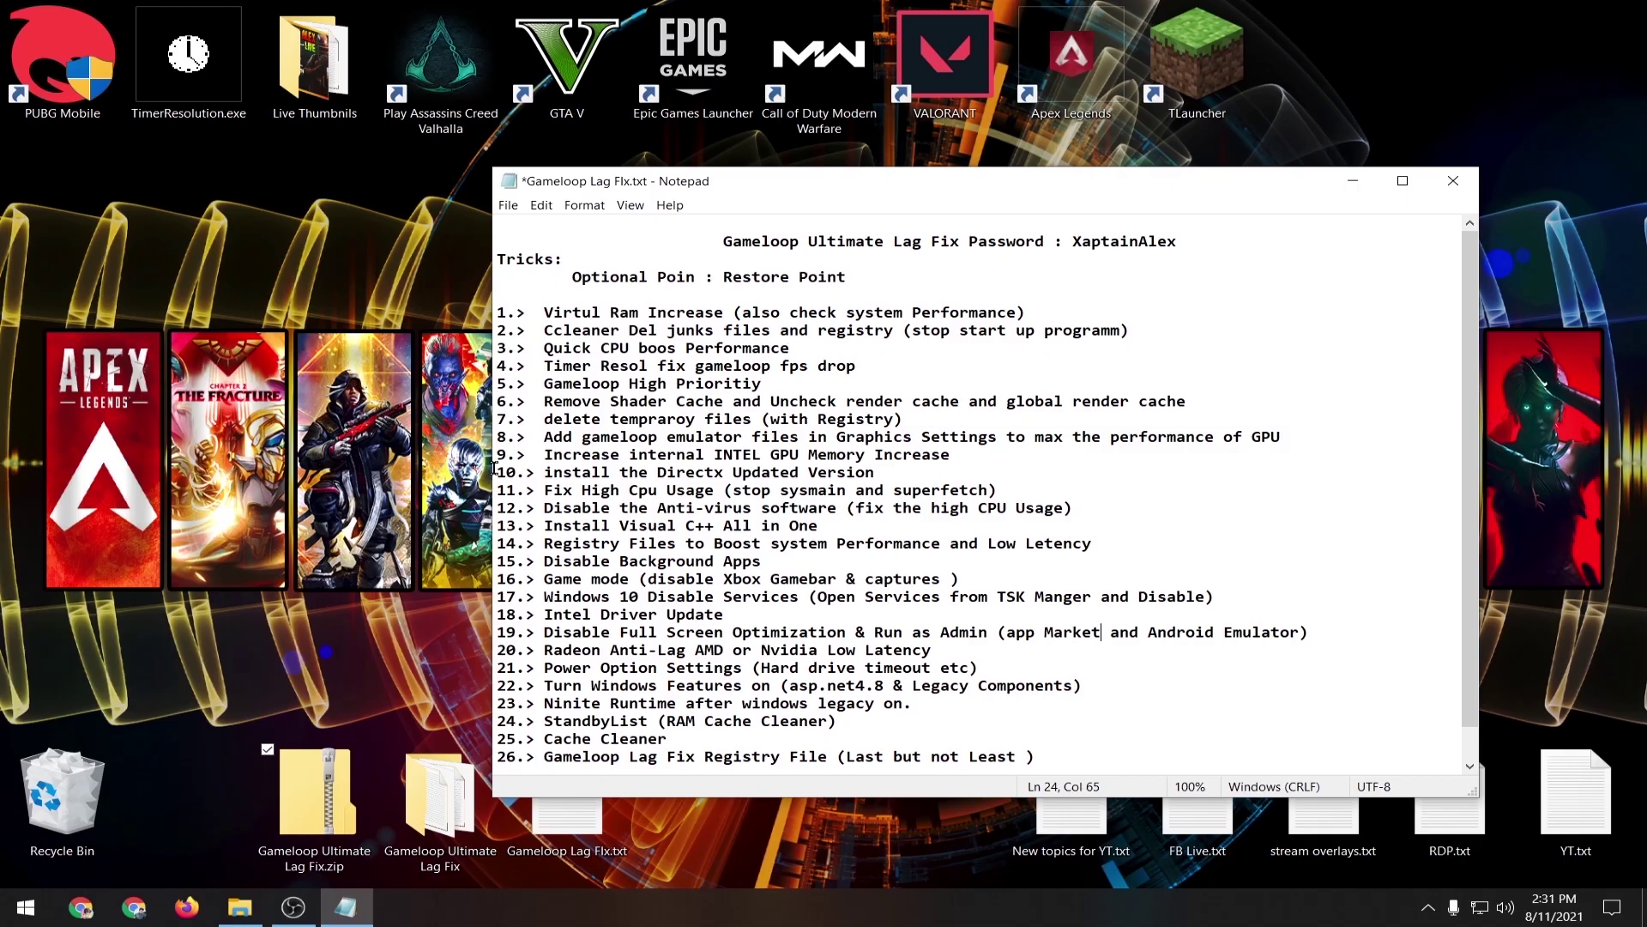
Search Windows for the advanced system settings and open the Performance Options.
click(25, 906)
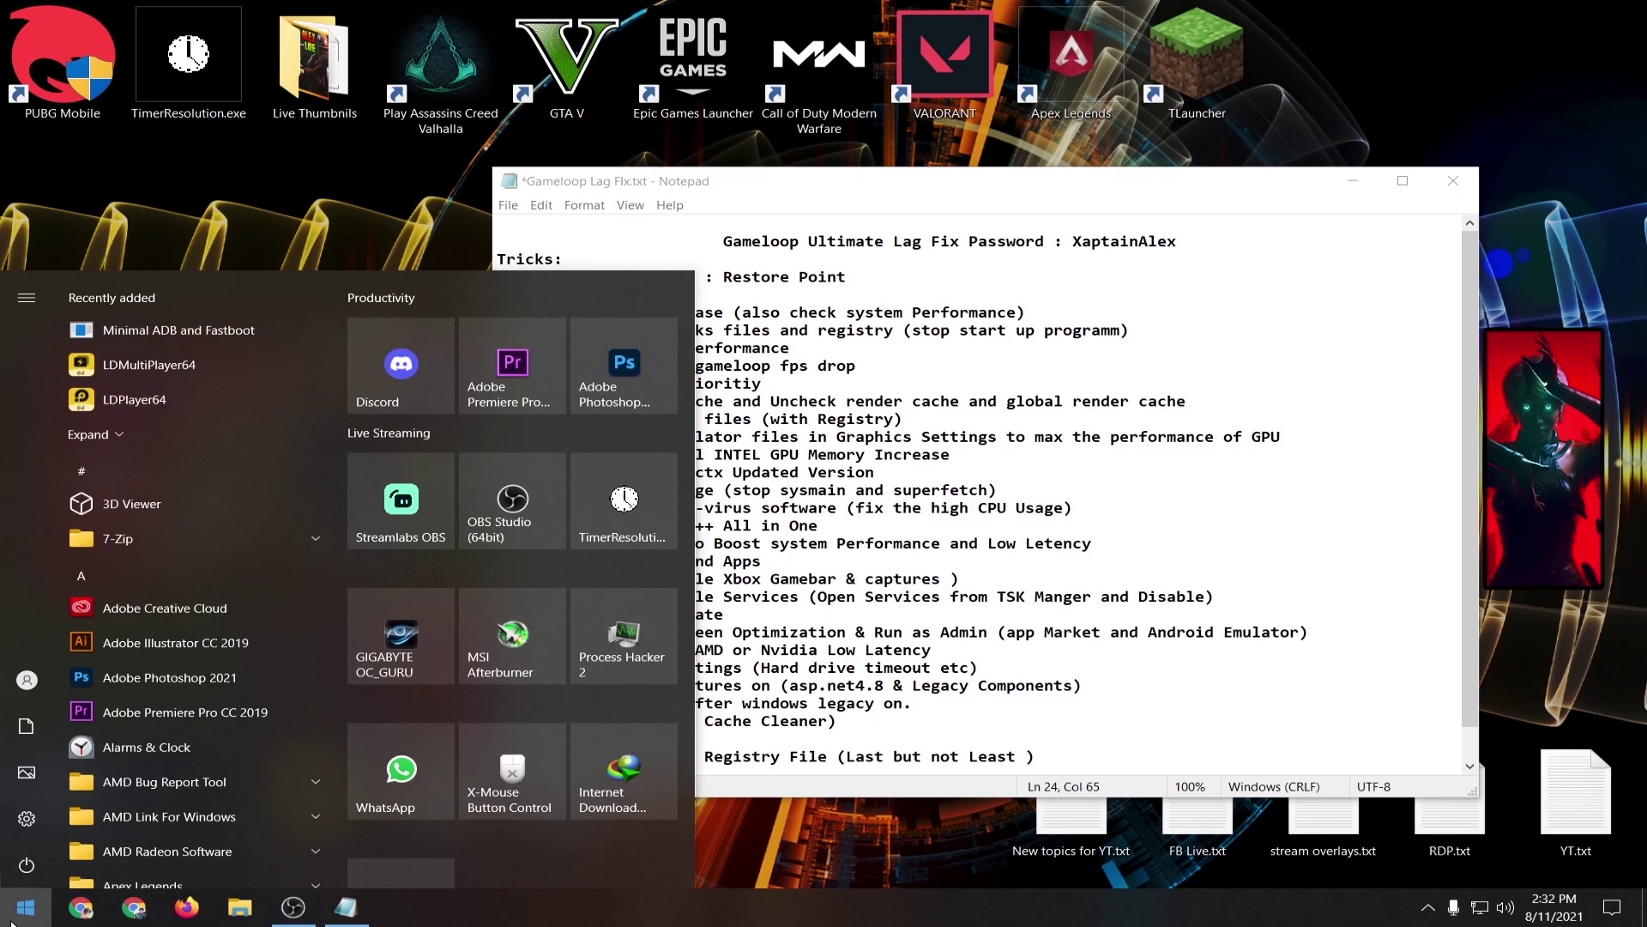
text(advnce sys)
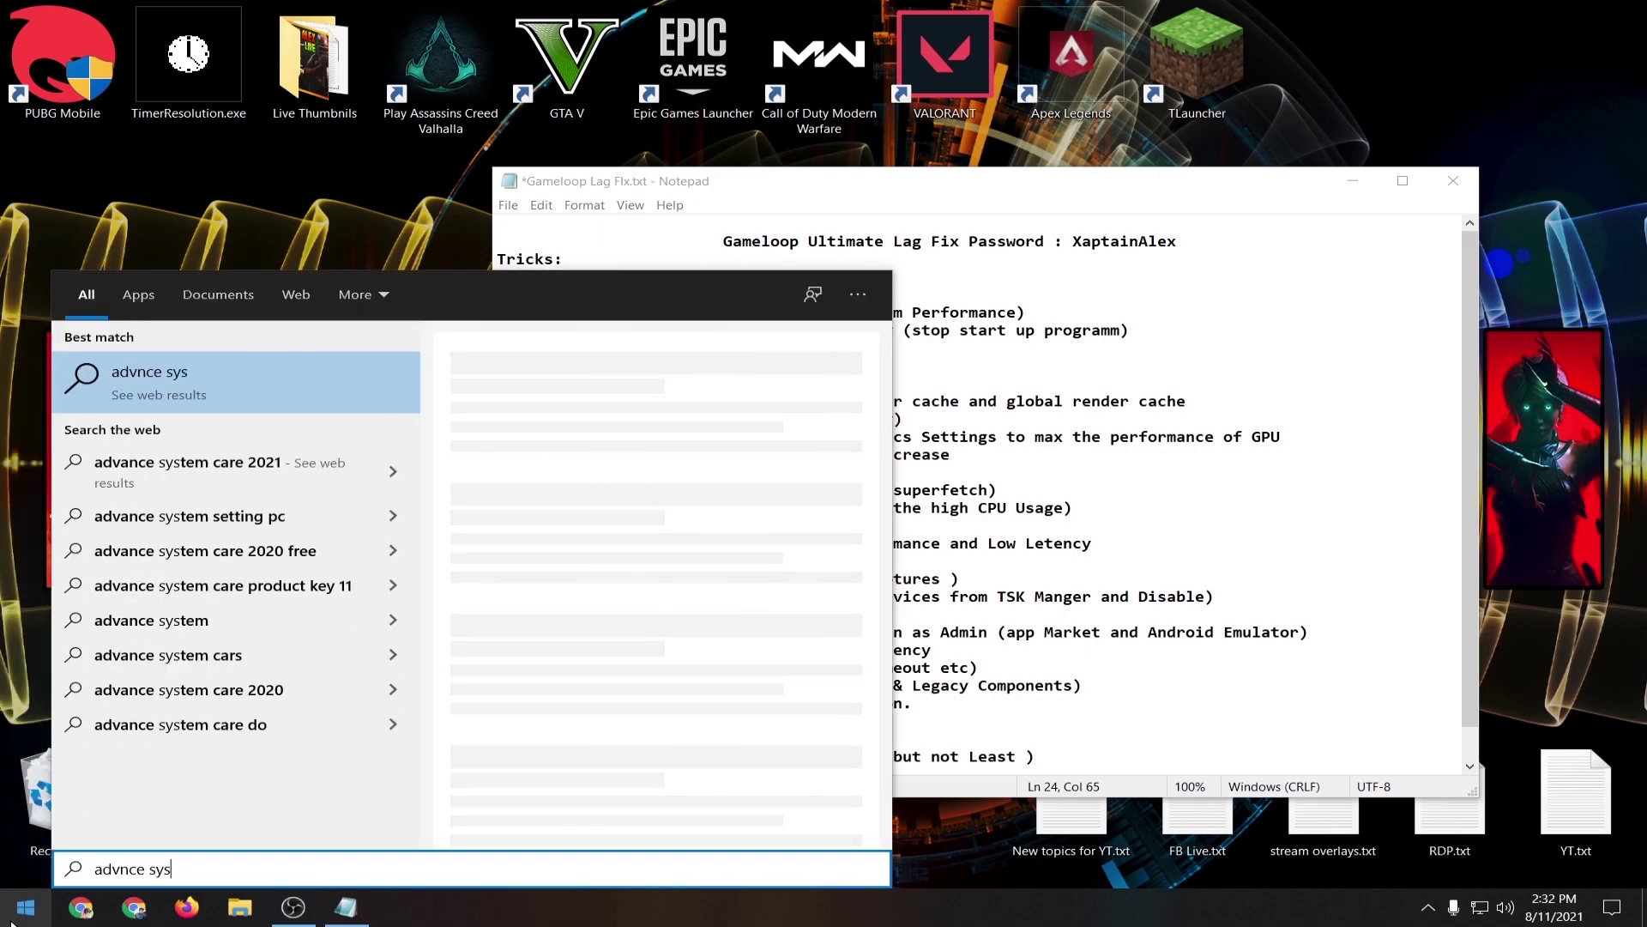
key(BackSpace)
key(BackSpace)
key(BackSpace)
key(BackSpace)
key(BackSpace)
key(BackSpace)
key(BackSpace)
text(ance)
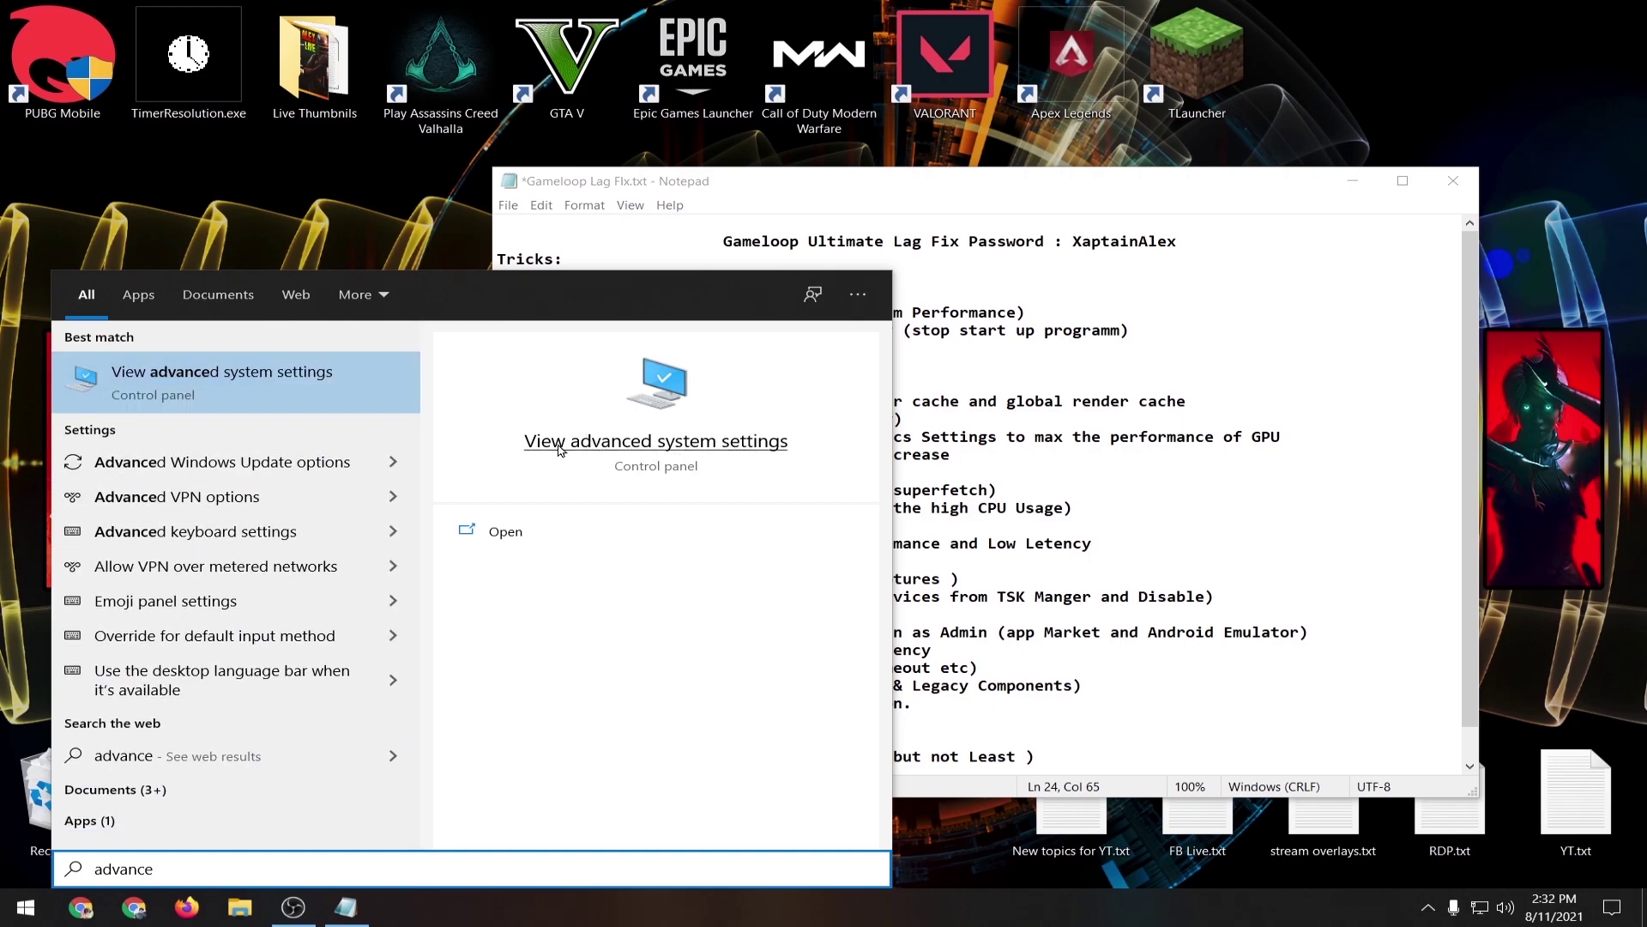
click(644, 442)
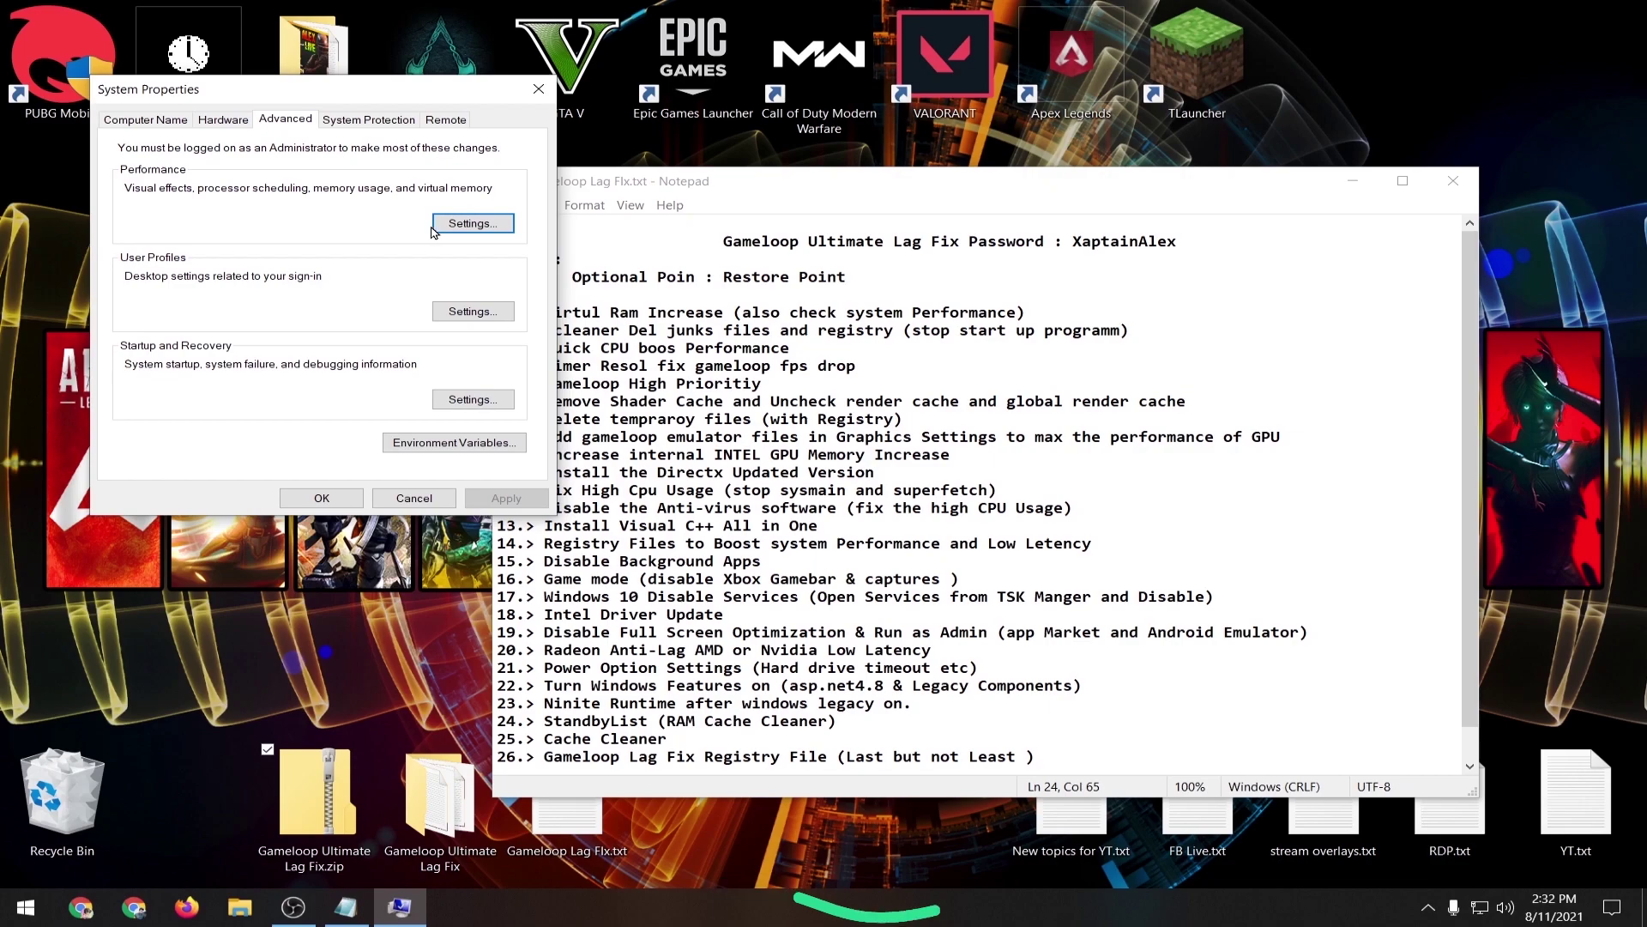
click(460, 222)
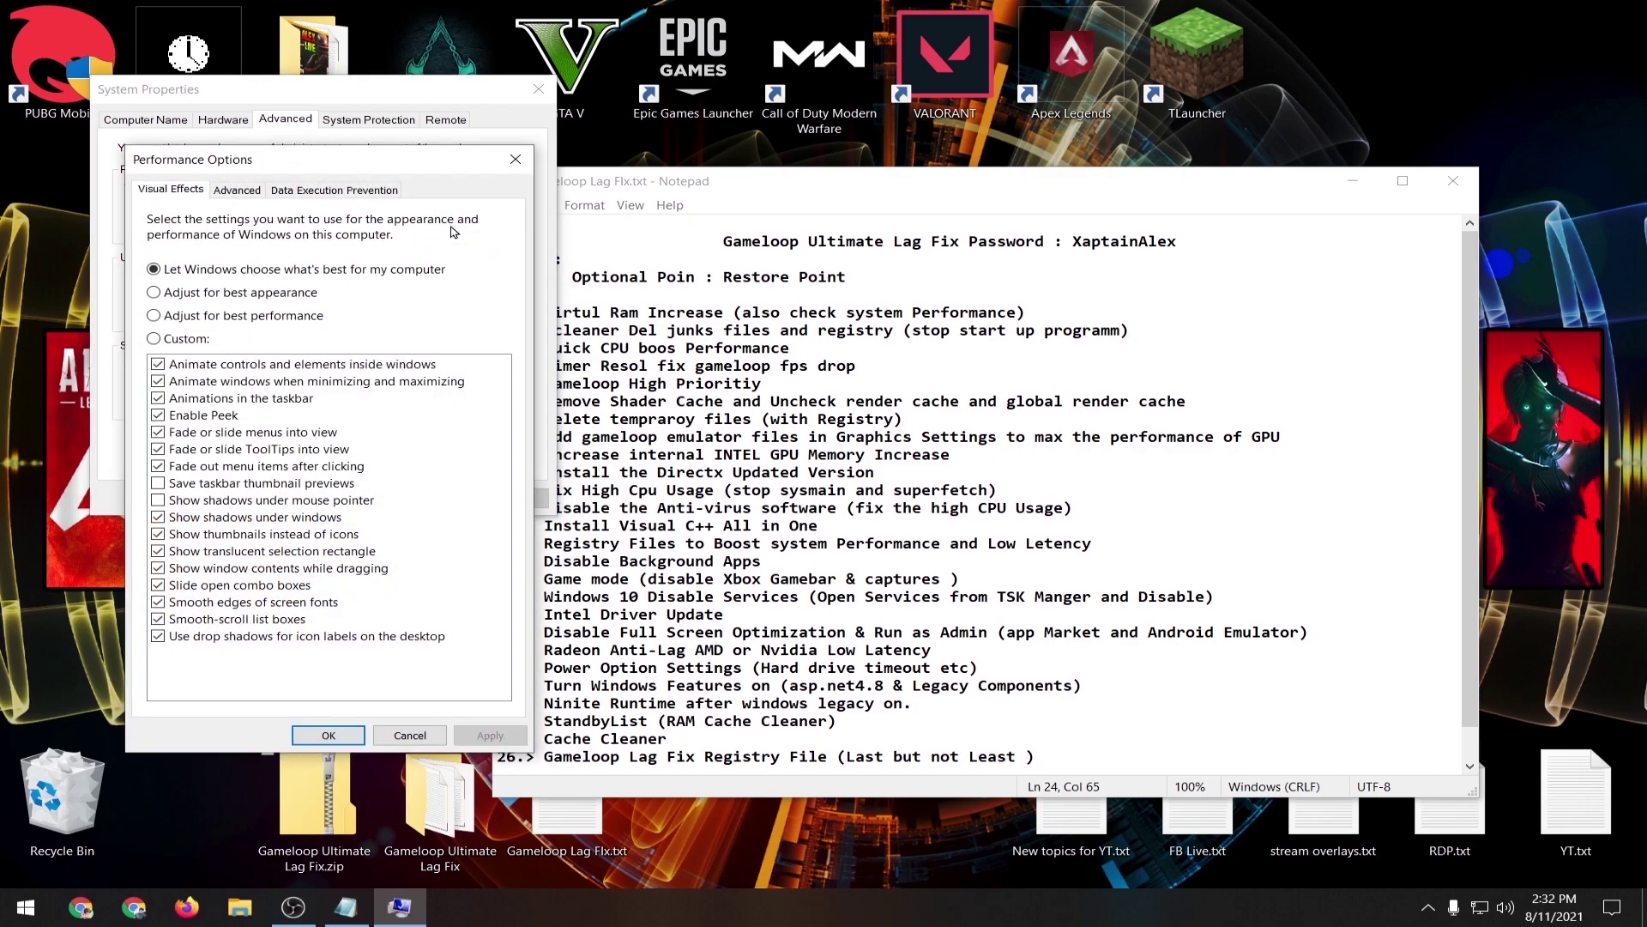
Open the Virtual Memory settings and review the custom initial and maximum paging file sizes for drive C.
click(251, 191)
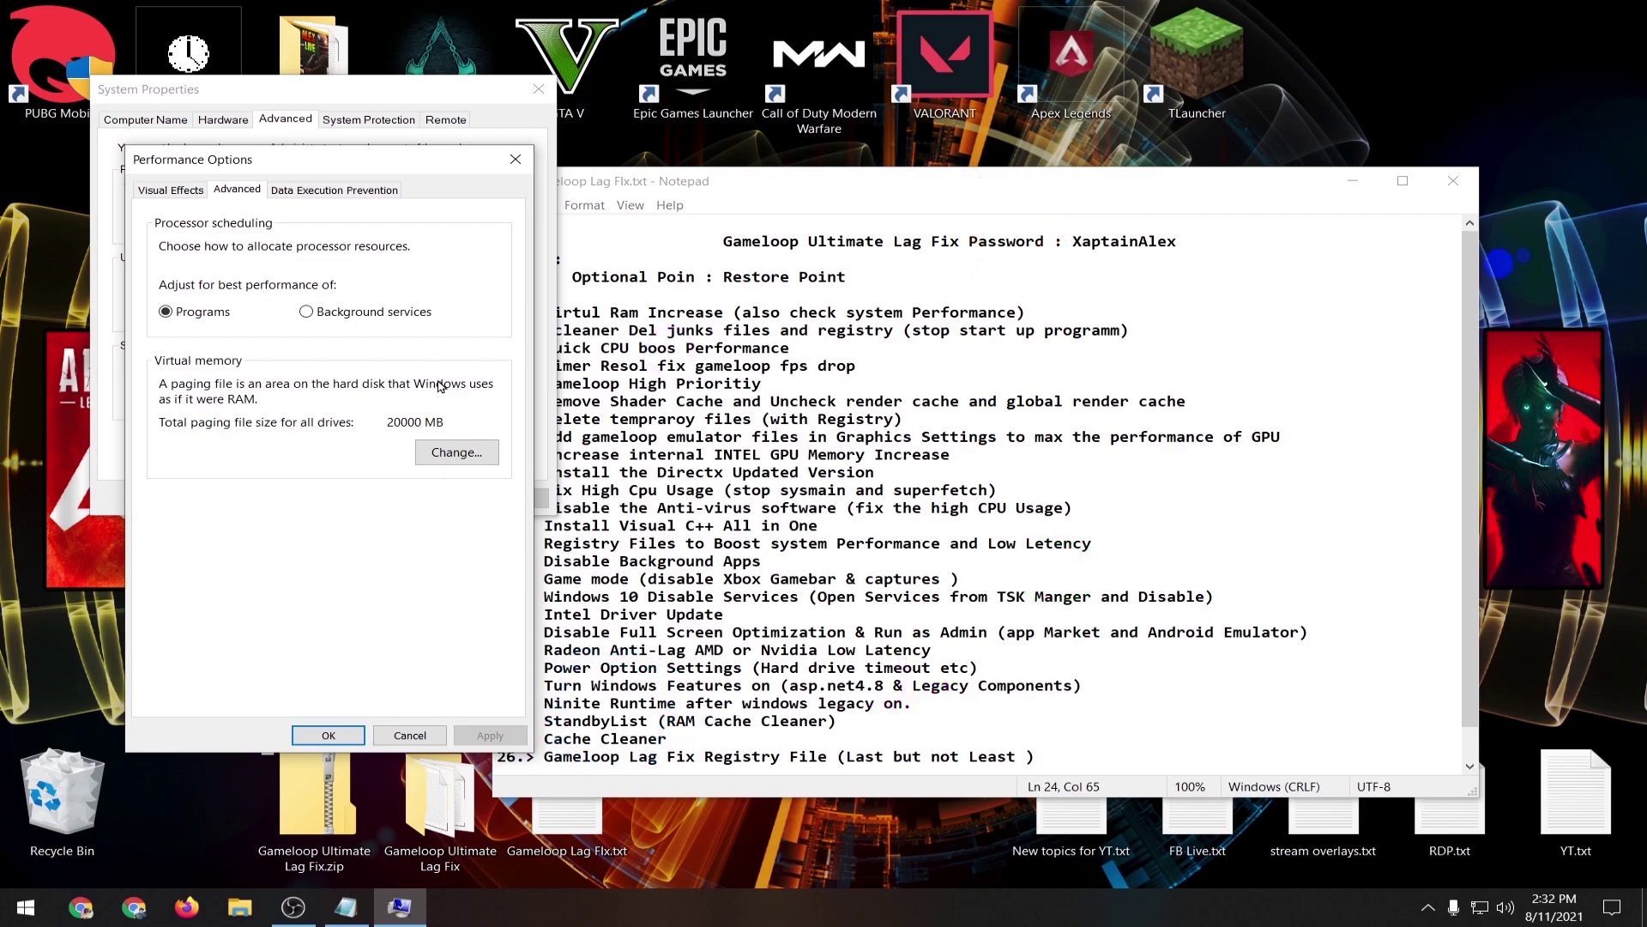
click(467, 456)
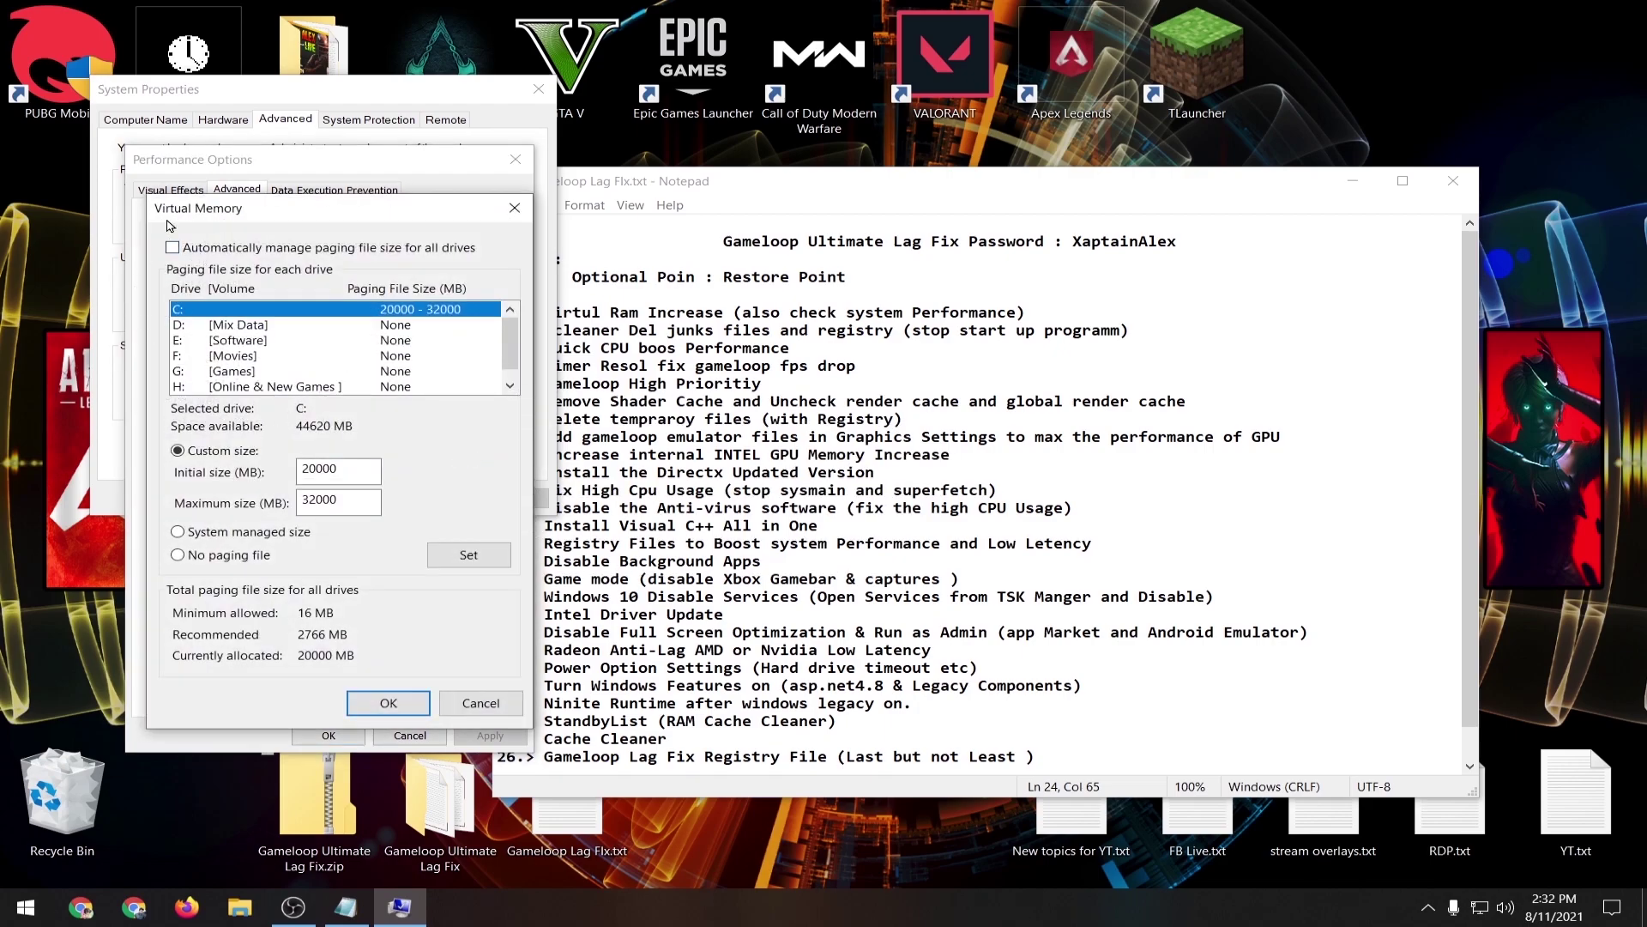
click(172, 247)
click(173, 247)
double_click(361, 473)
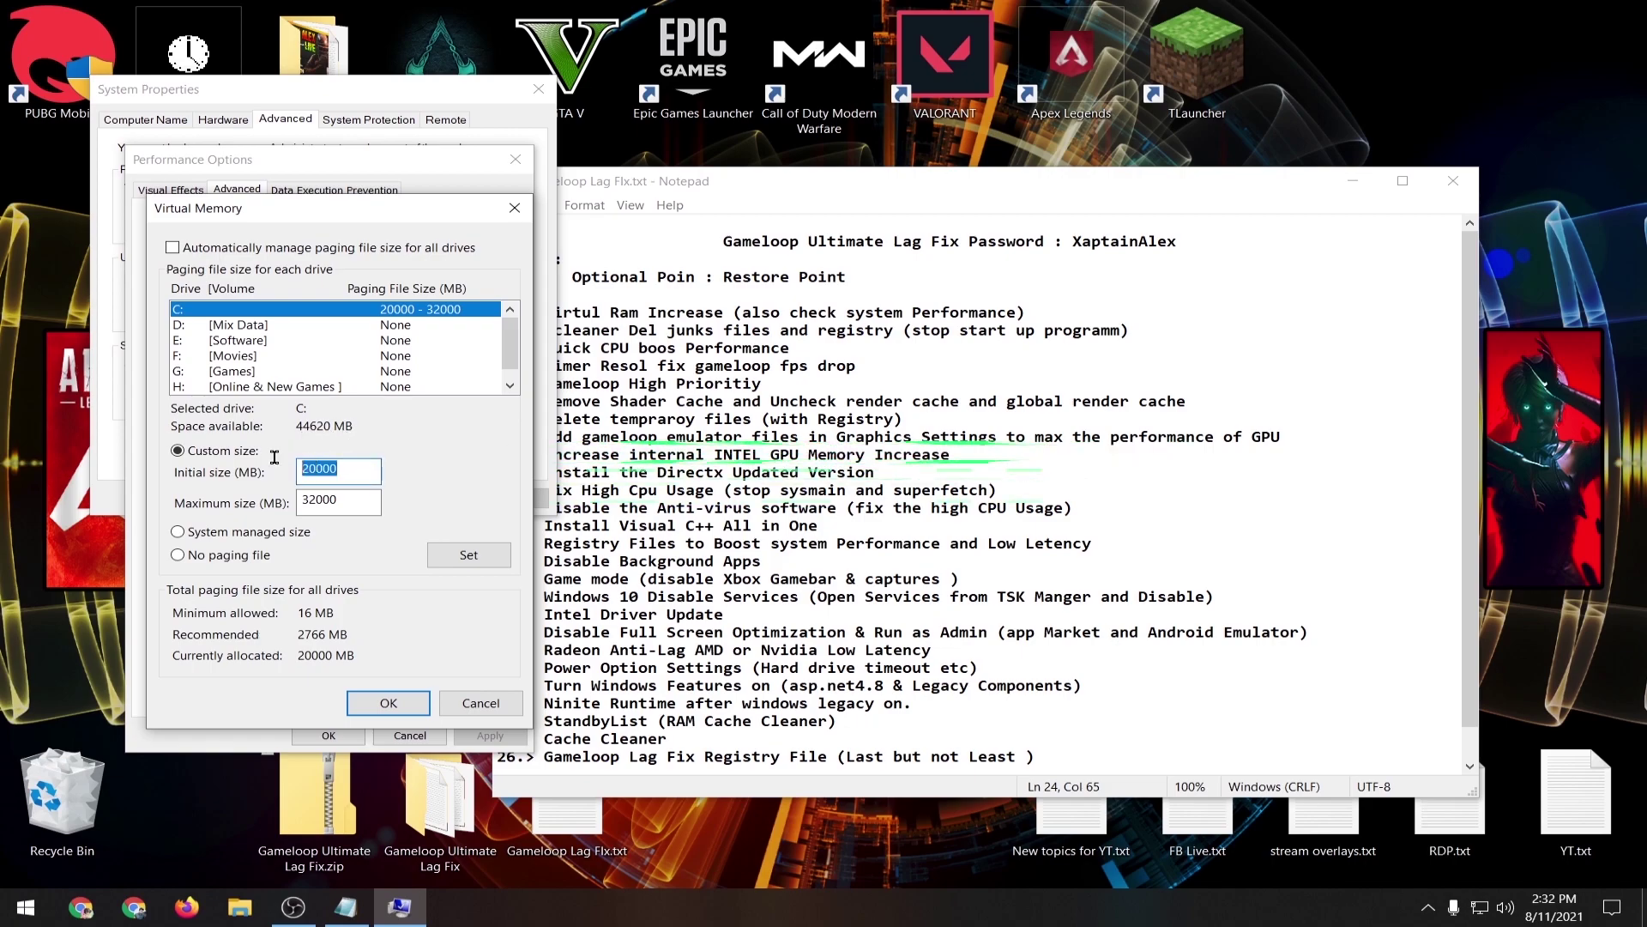
double_click(357, 500)
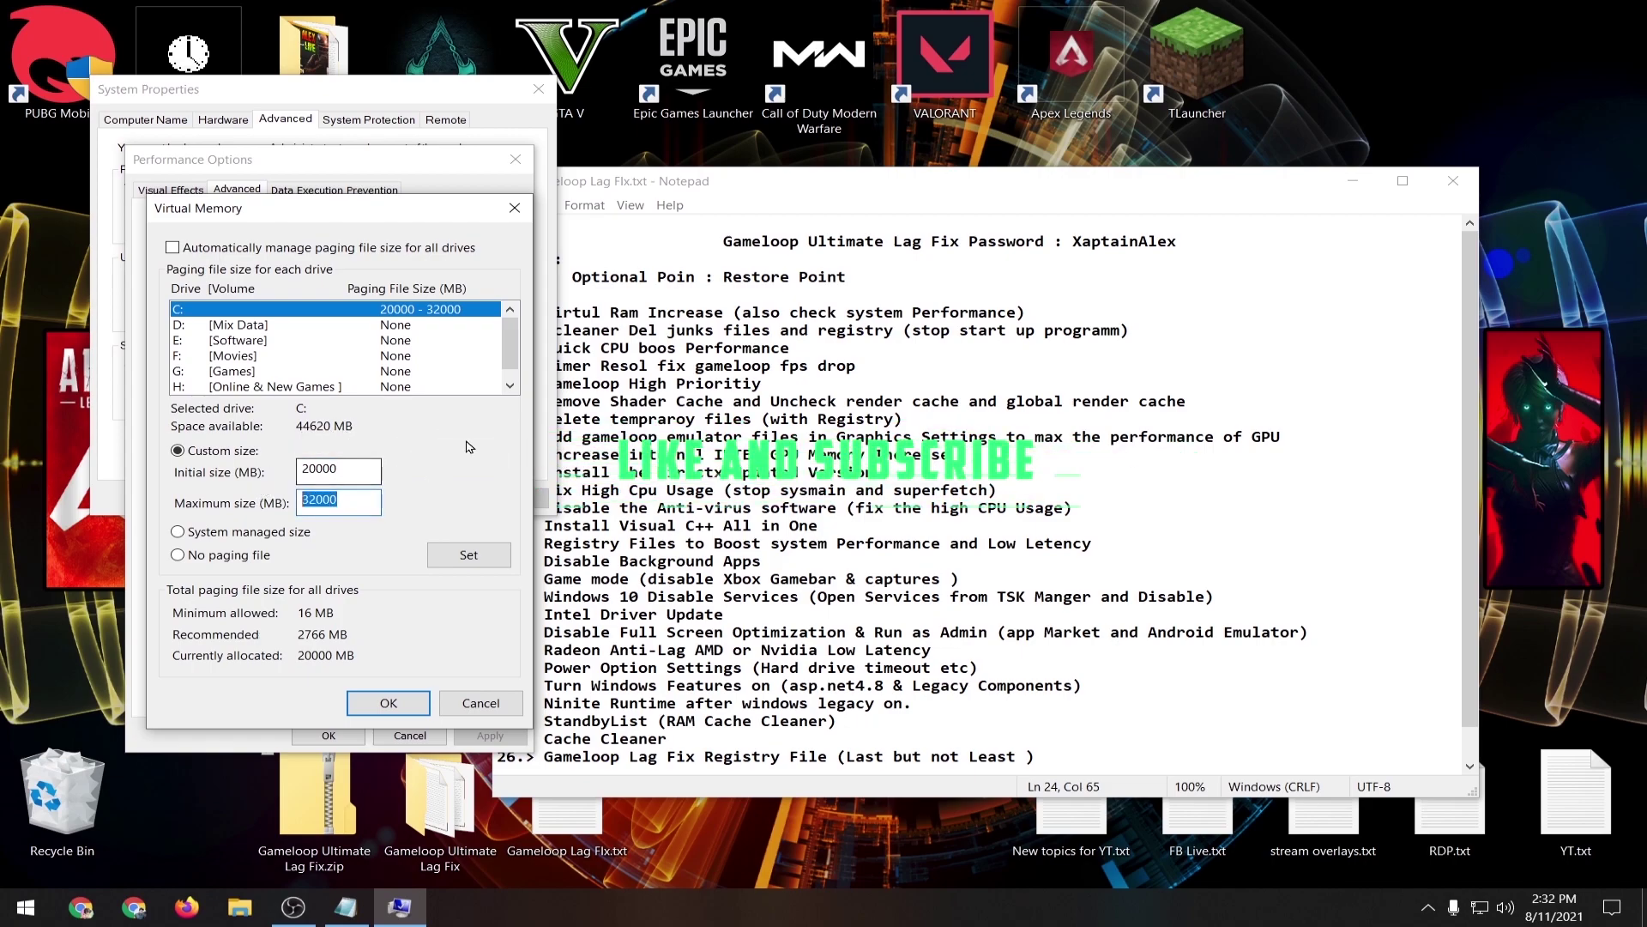
double_click(351, 469)
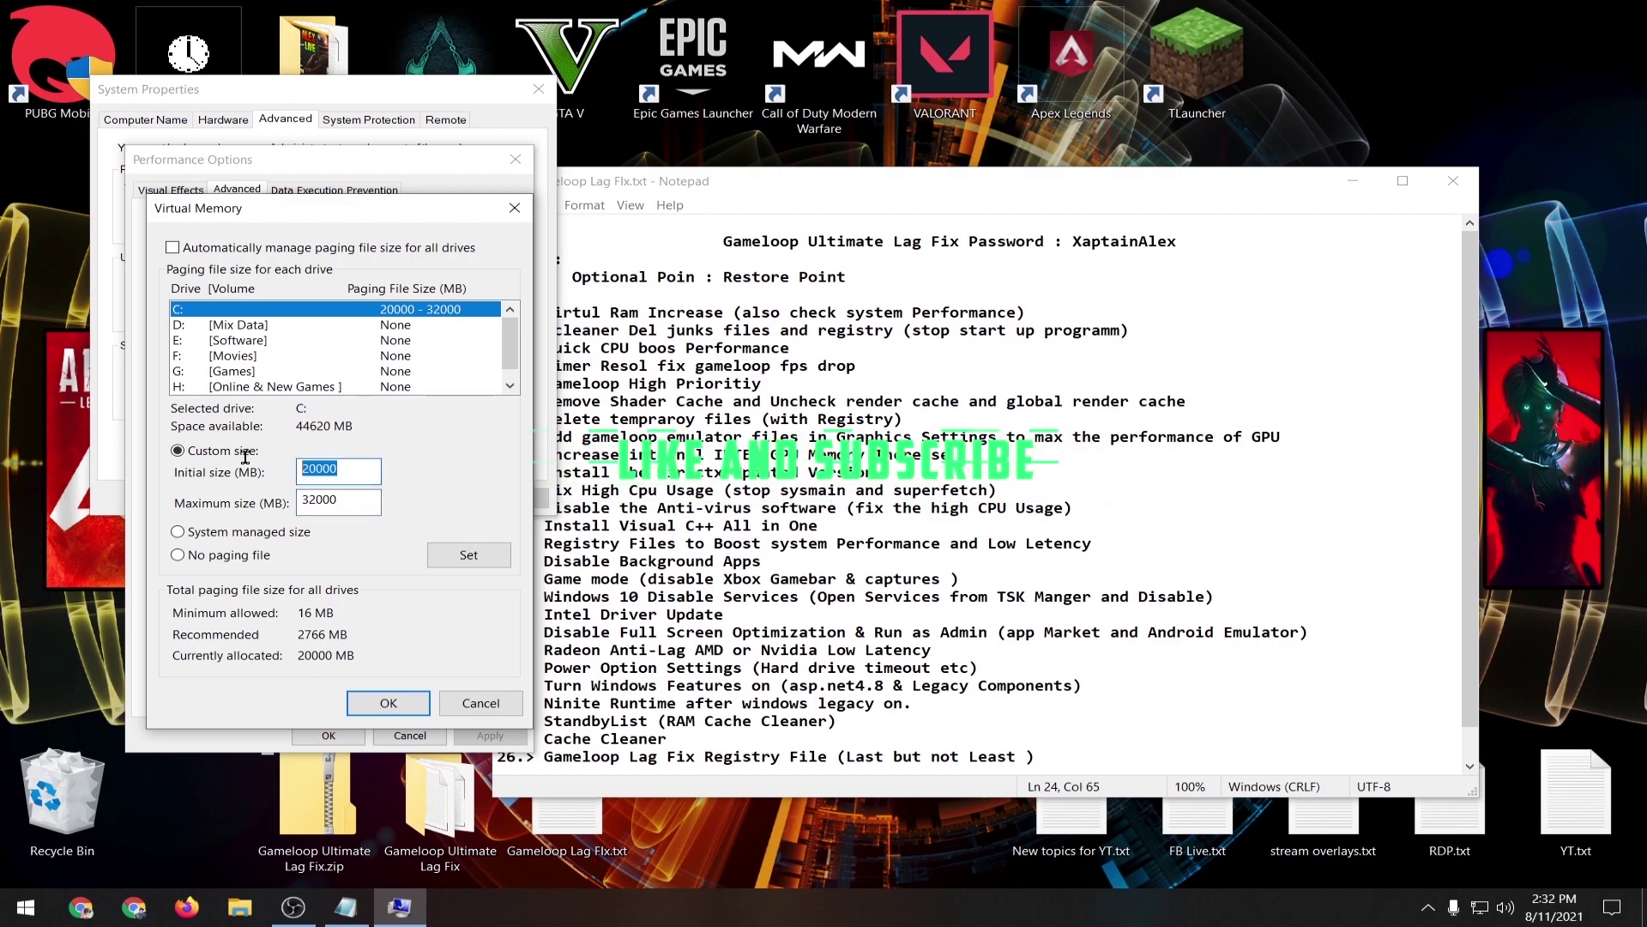
double_click(367, 506)
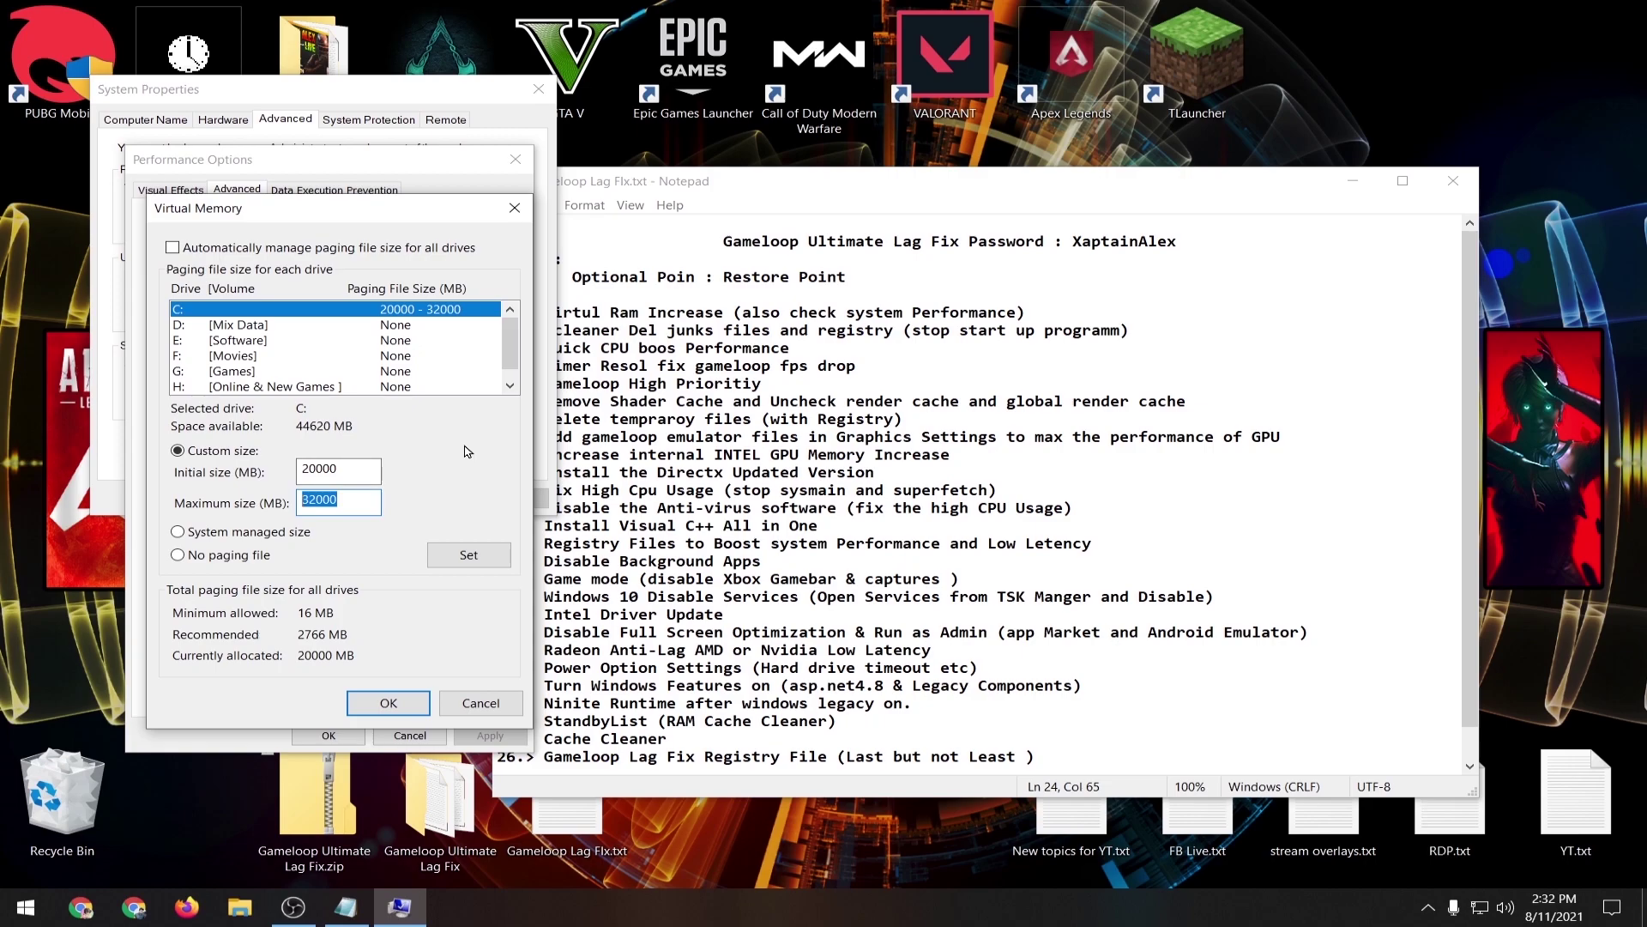
double_click(350, 468)
double_click(358, 496)
Try a custom paging file for drive C with initial size 8000 MB and maximum size 16000 MB, and cancel it.
click(355, 468)
drag(360, 466, 98, 462)
text(8)
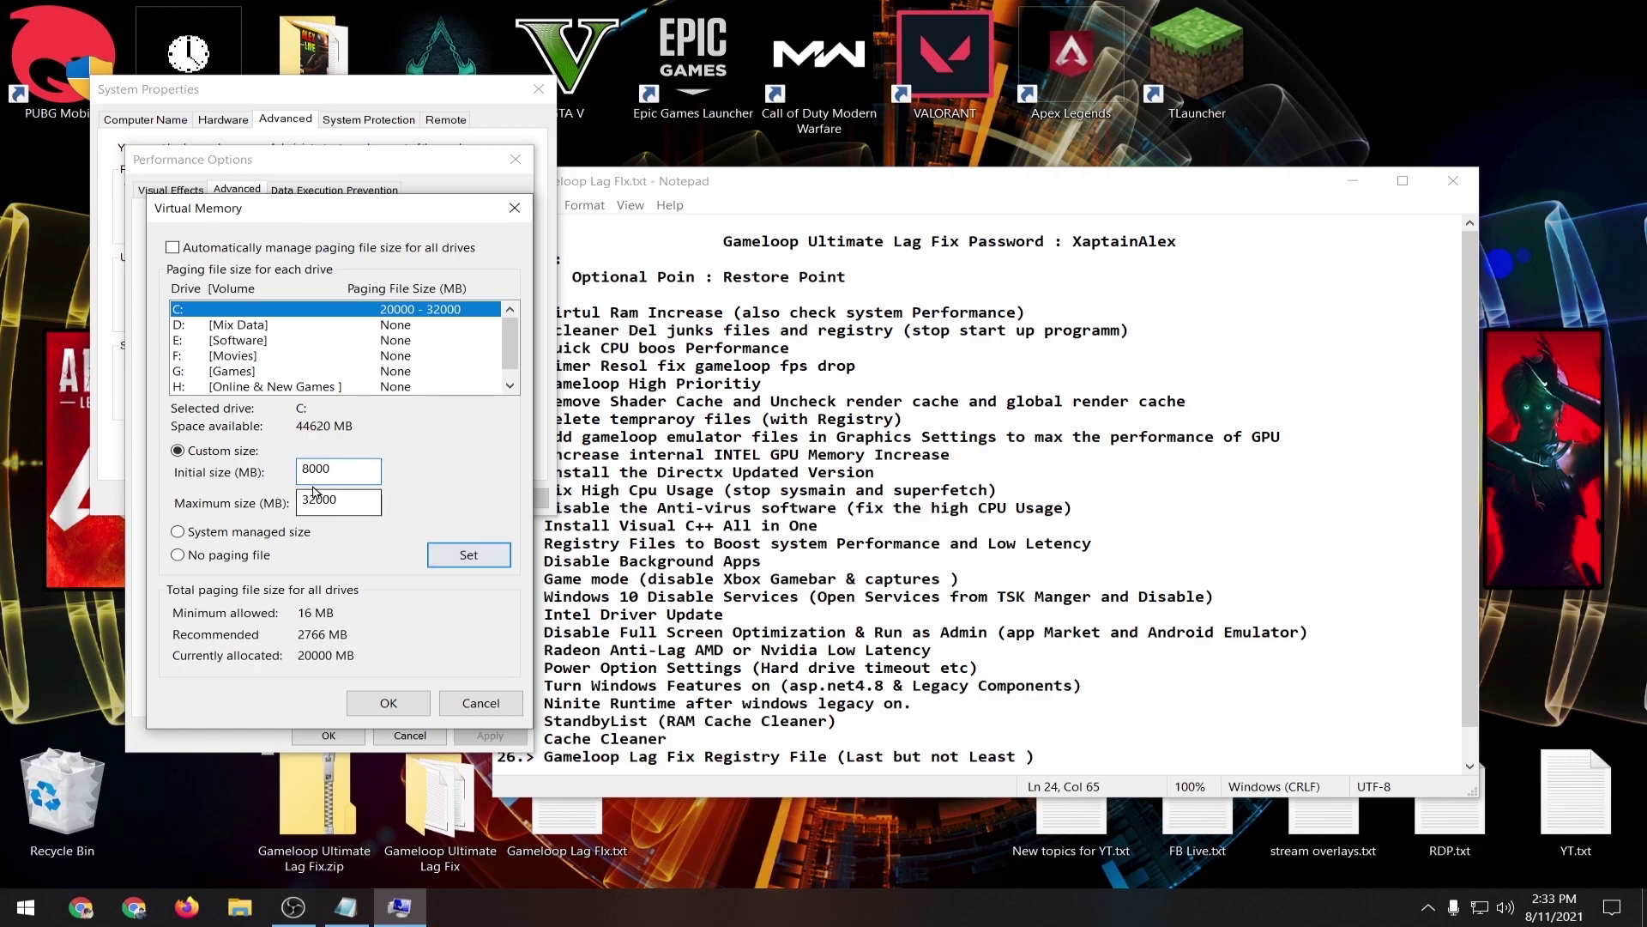
drag(314, 494, 160, 496)
text(16)
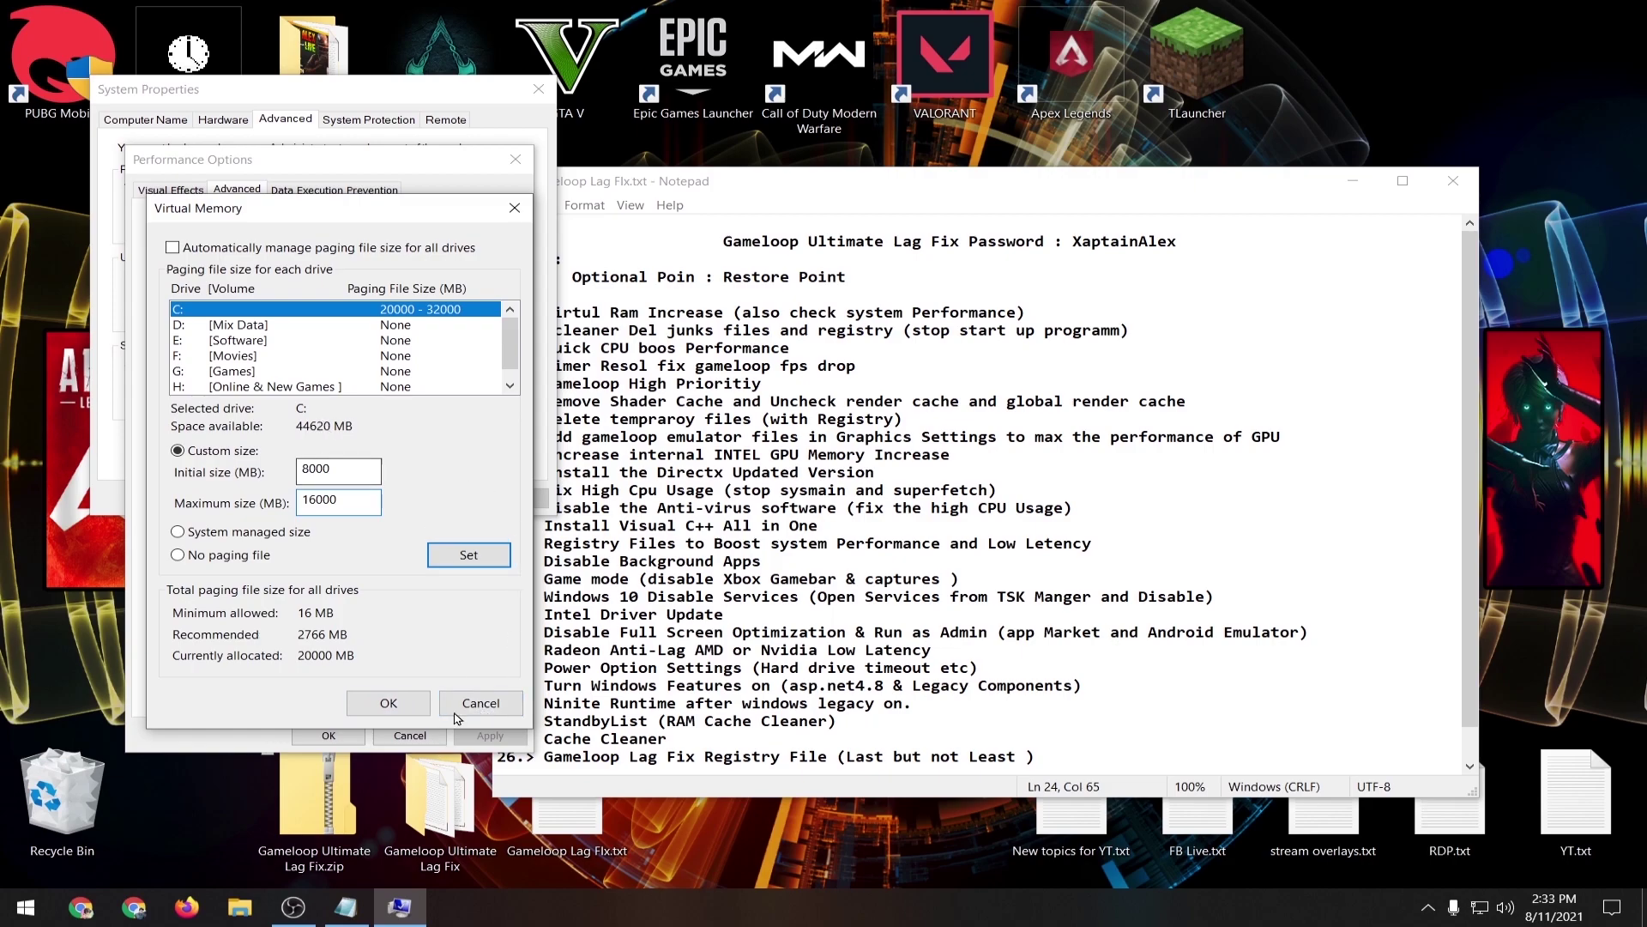
click(478, 704)
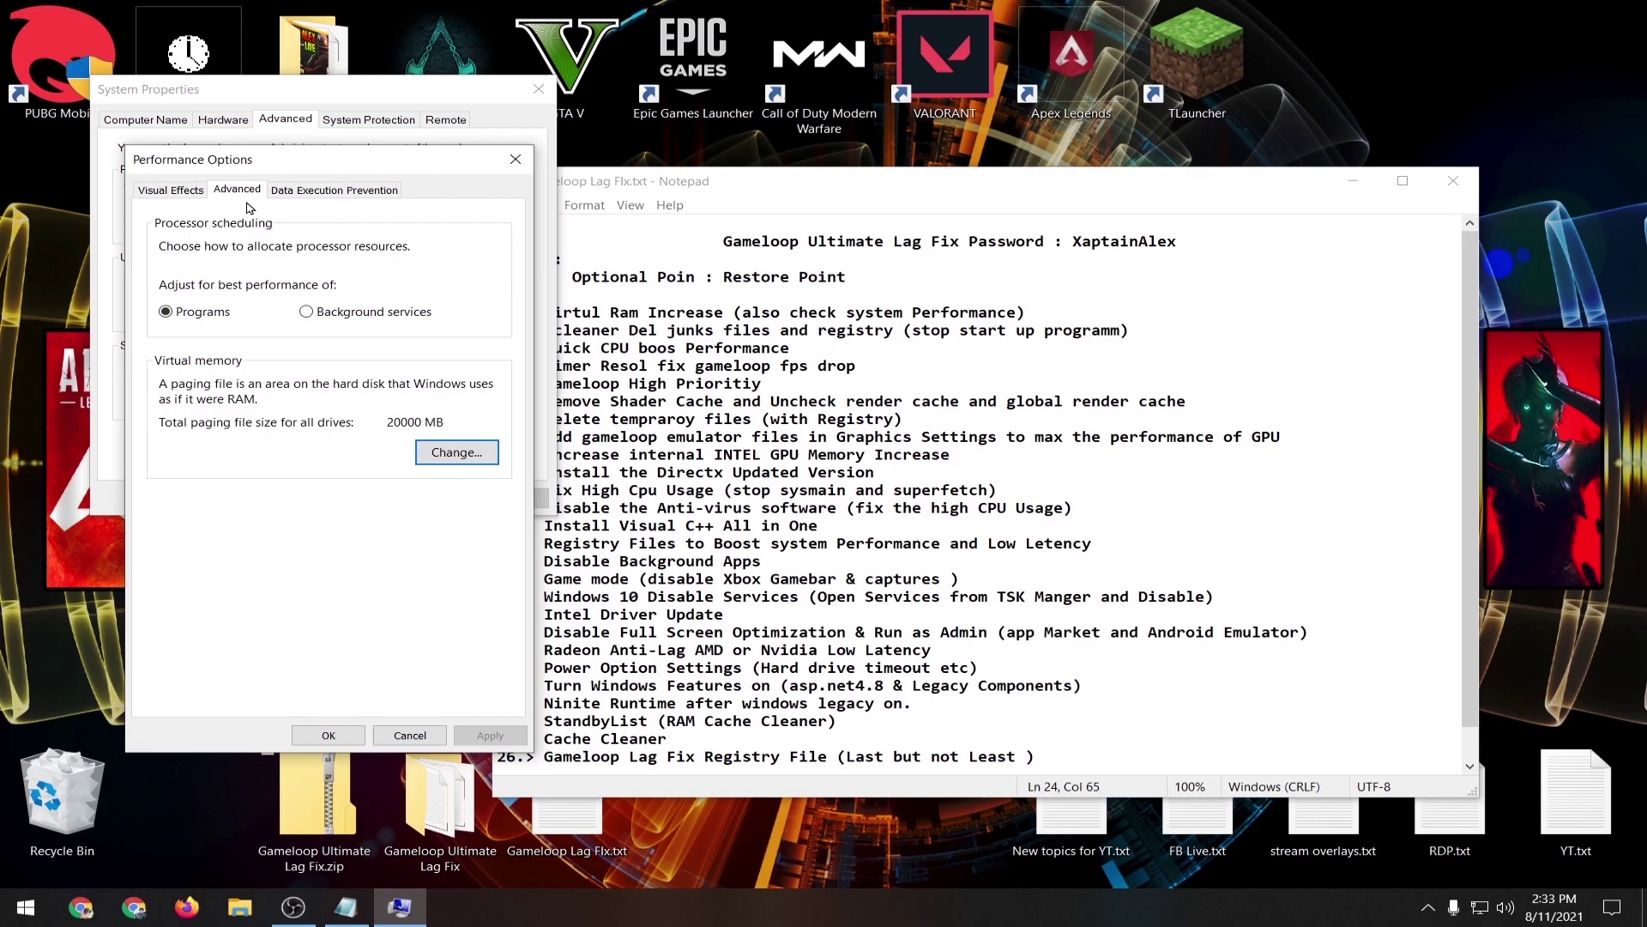
Adjust visual effects for best performance, keep only desktop icon label drop shadows and thumbnails instead of icons enabled, and apply.
click(168, 192)
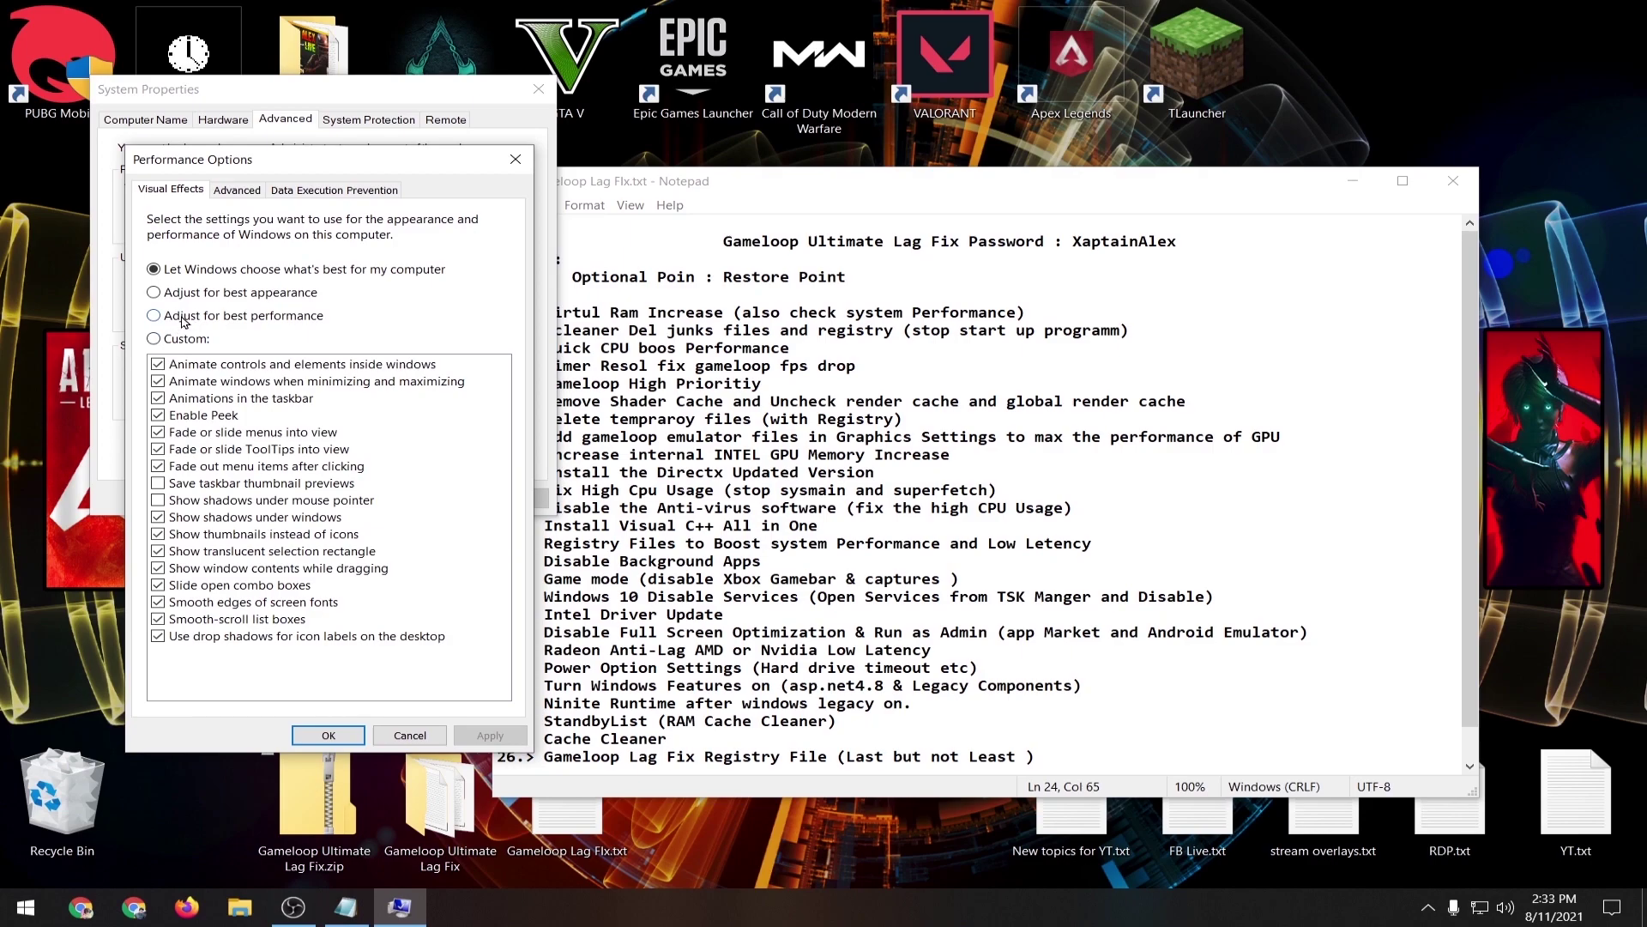
click(155, 316)
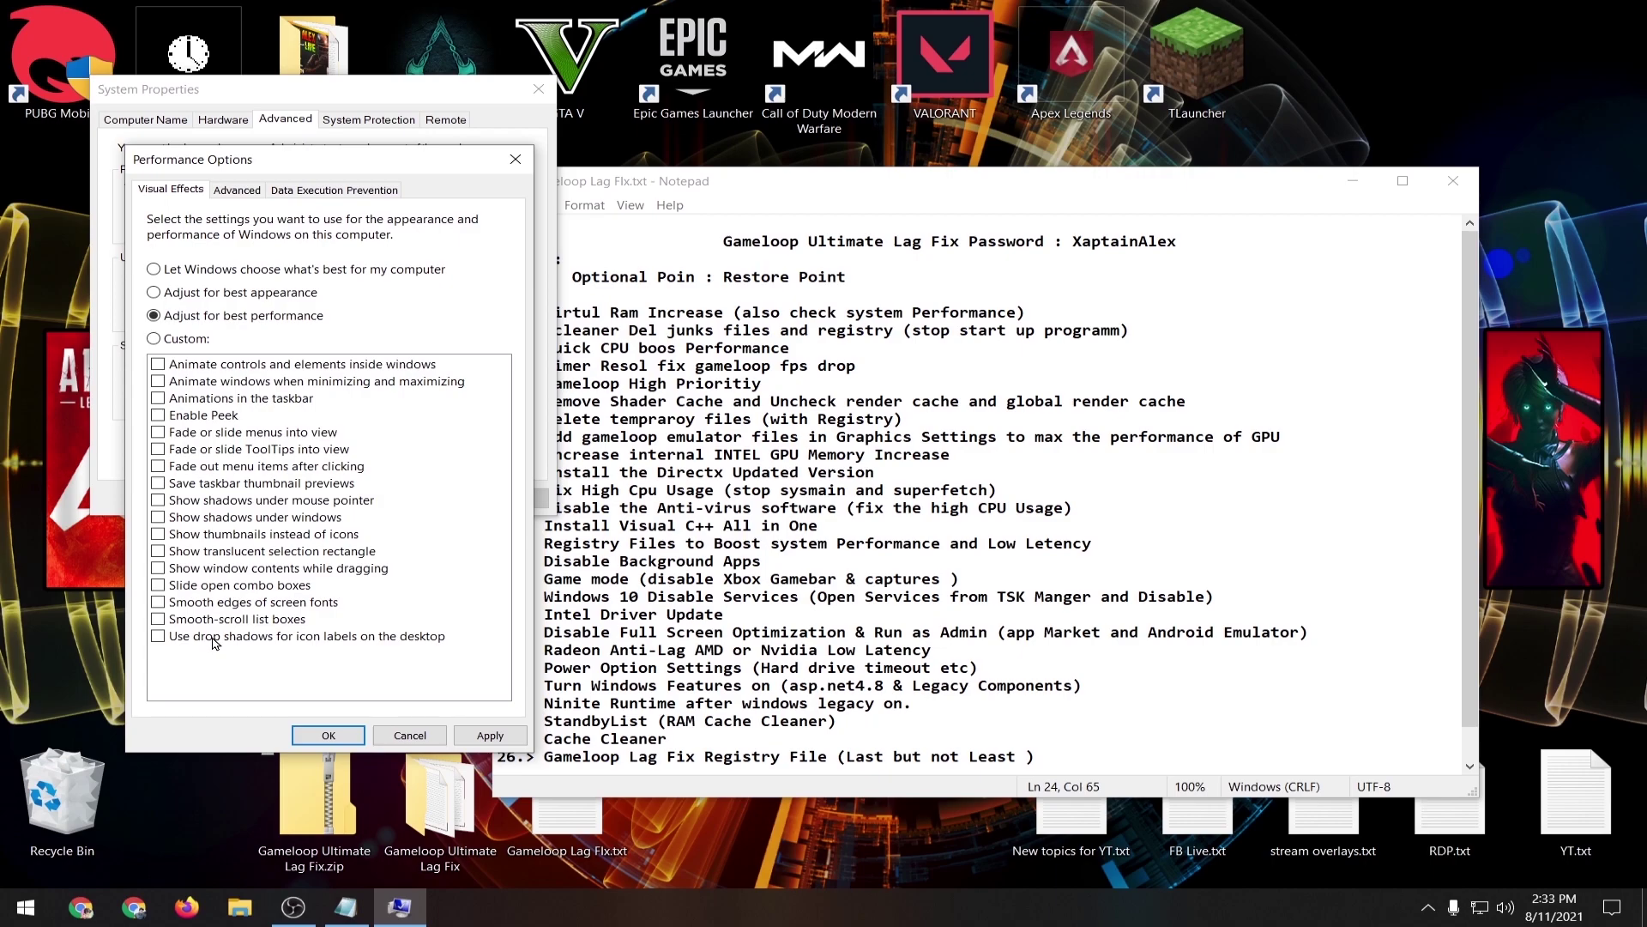
click(276, 639)
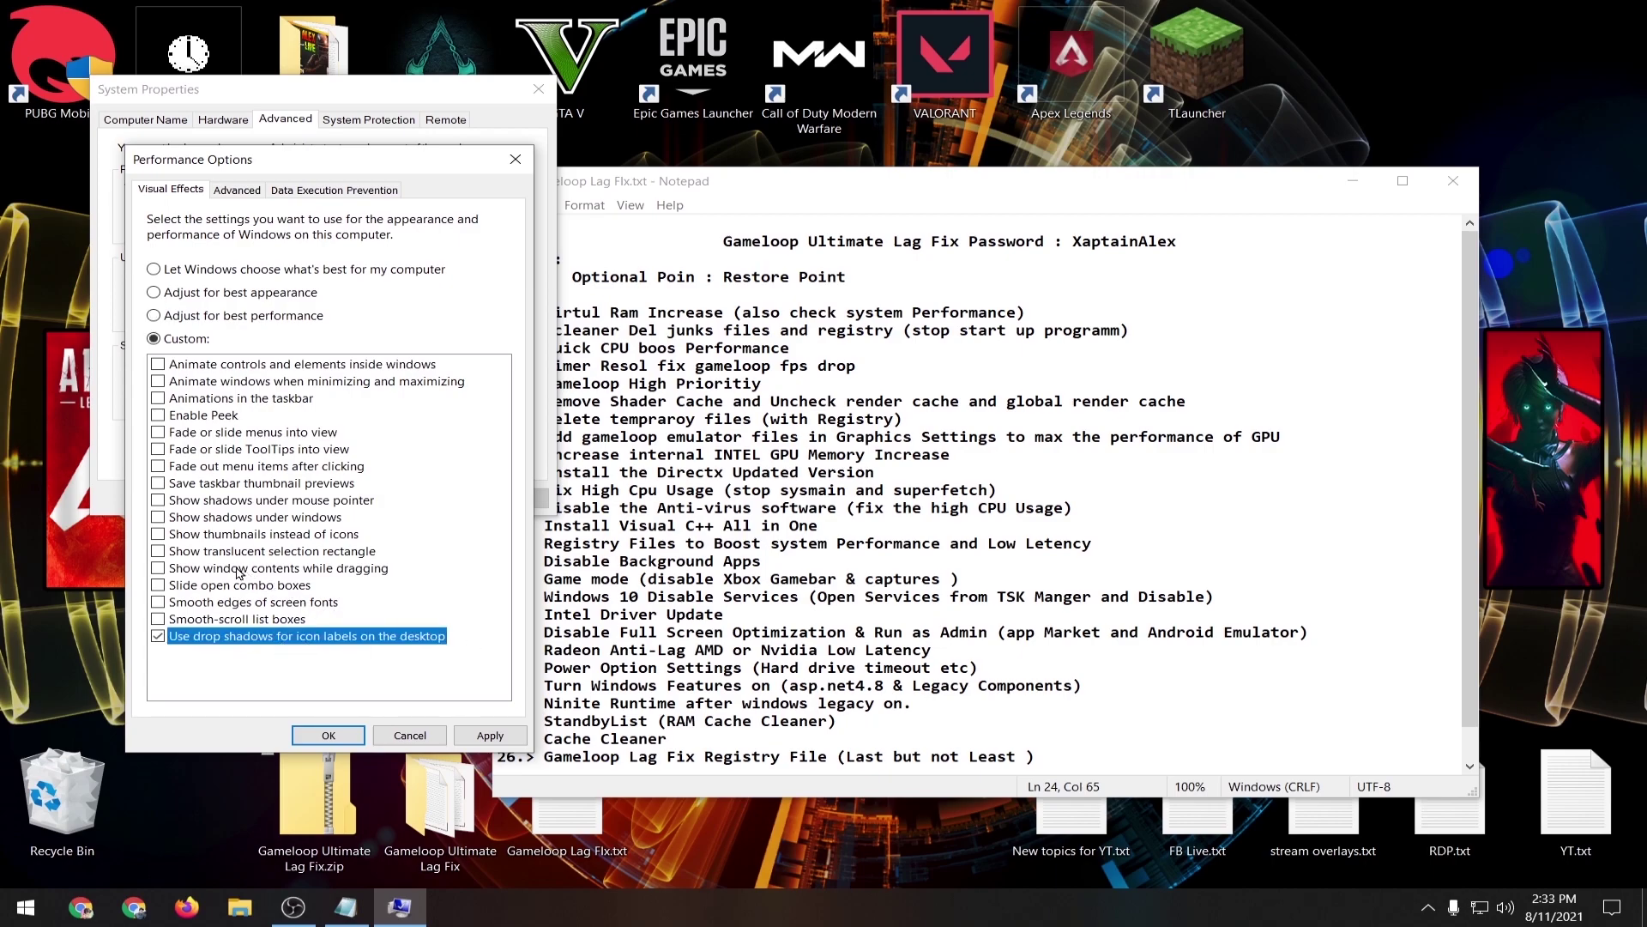
click(210, 536)
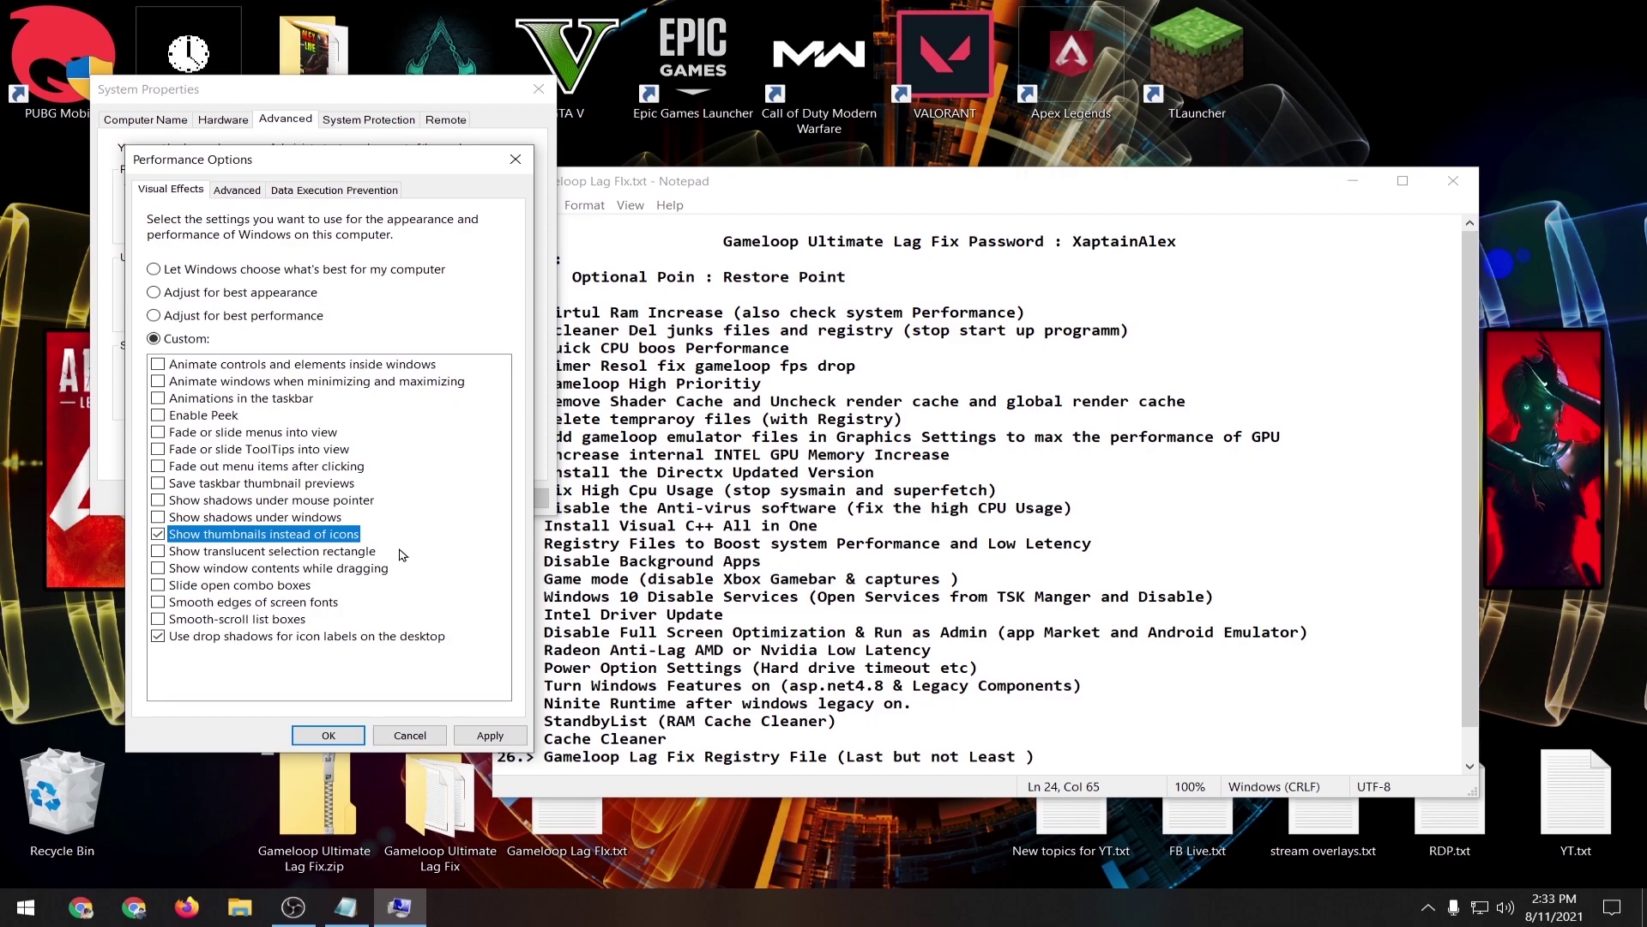
click(481, 734)
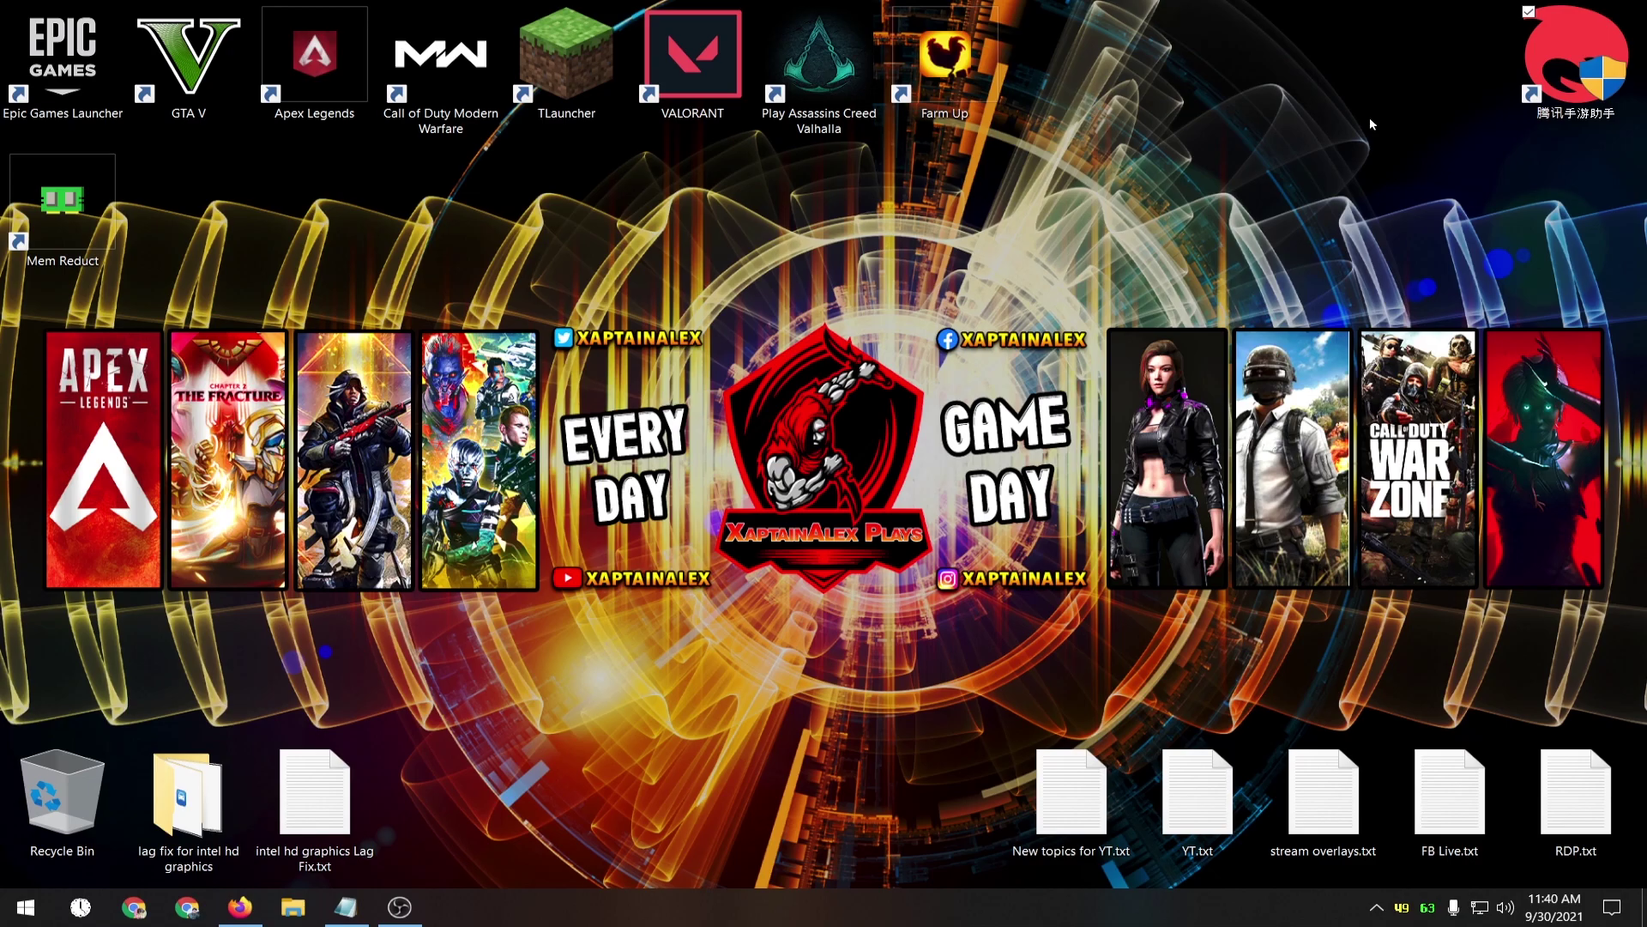
Open the file location of the 腾讯手游助手 desktop shortcut and go up to the TxGameAssistant folder.
right_click(1577, 60)
click(1447, 98)
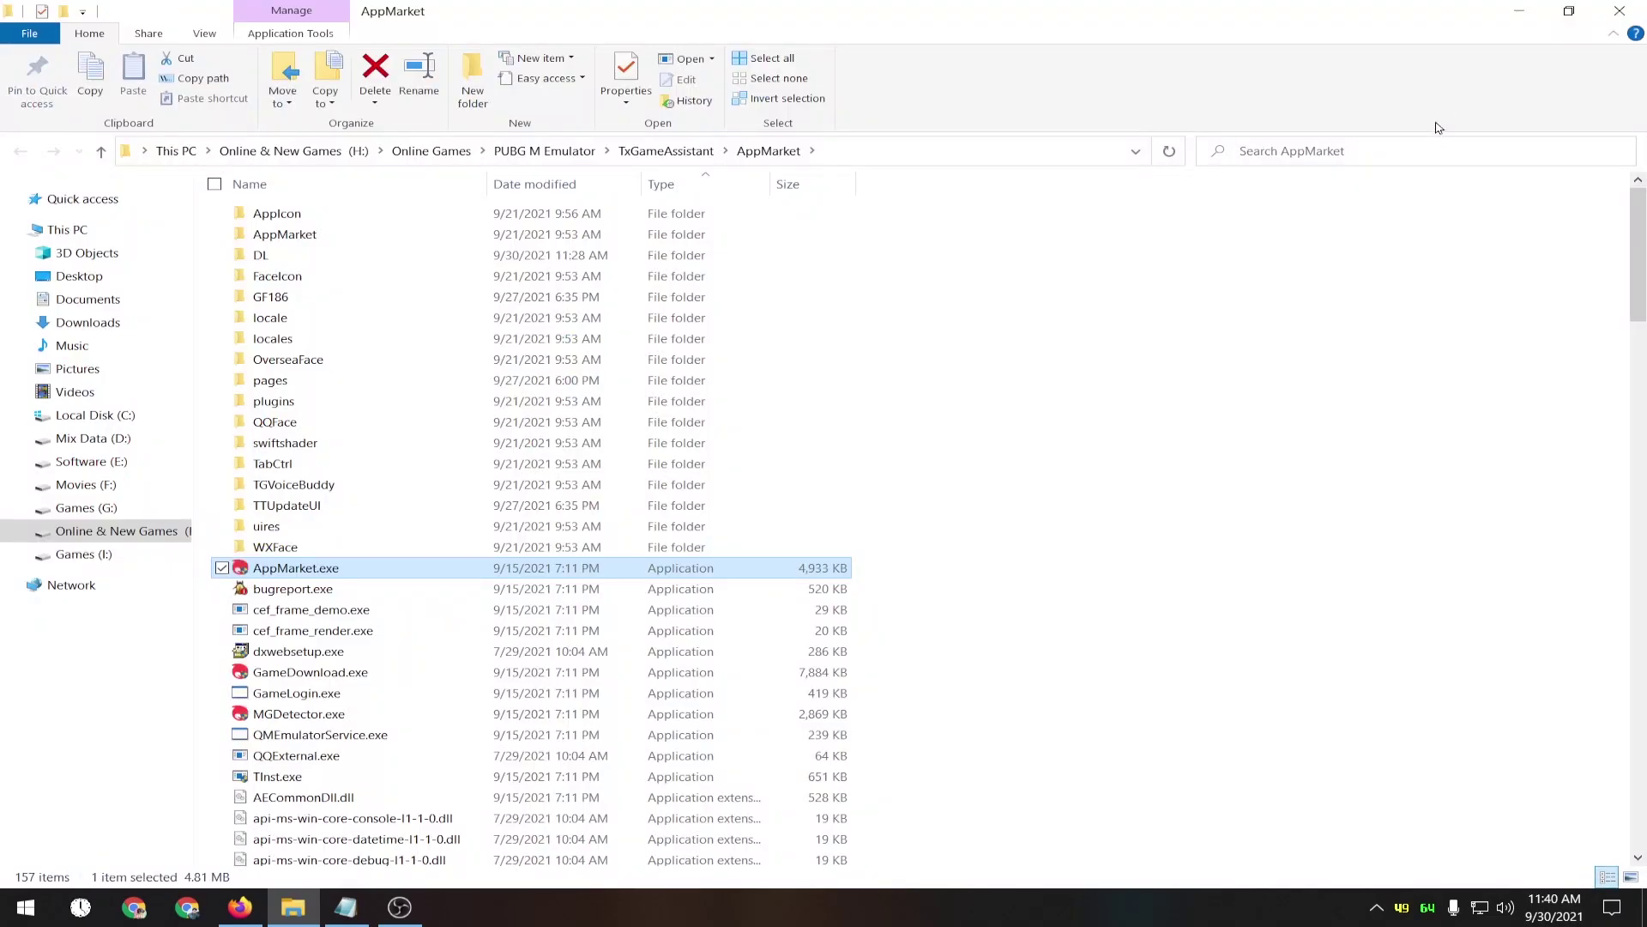
click(653, 153)
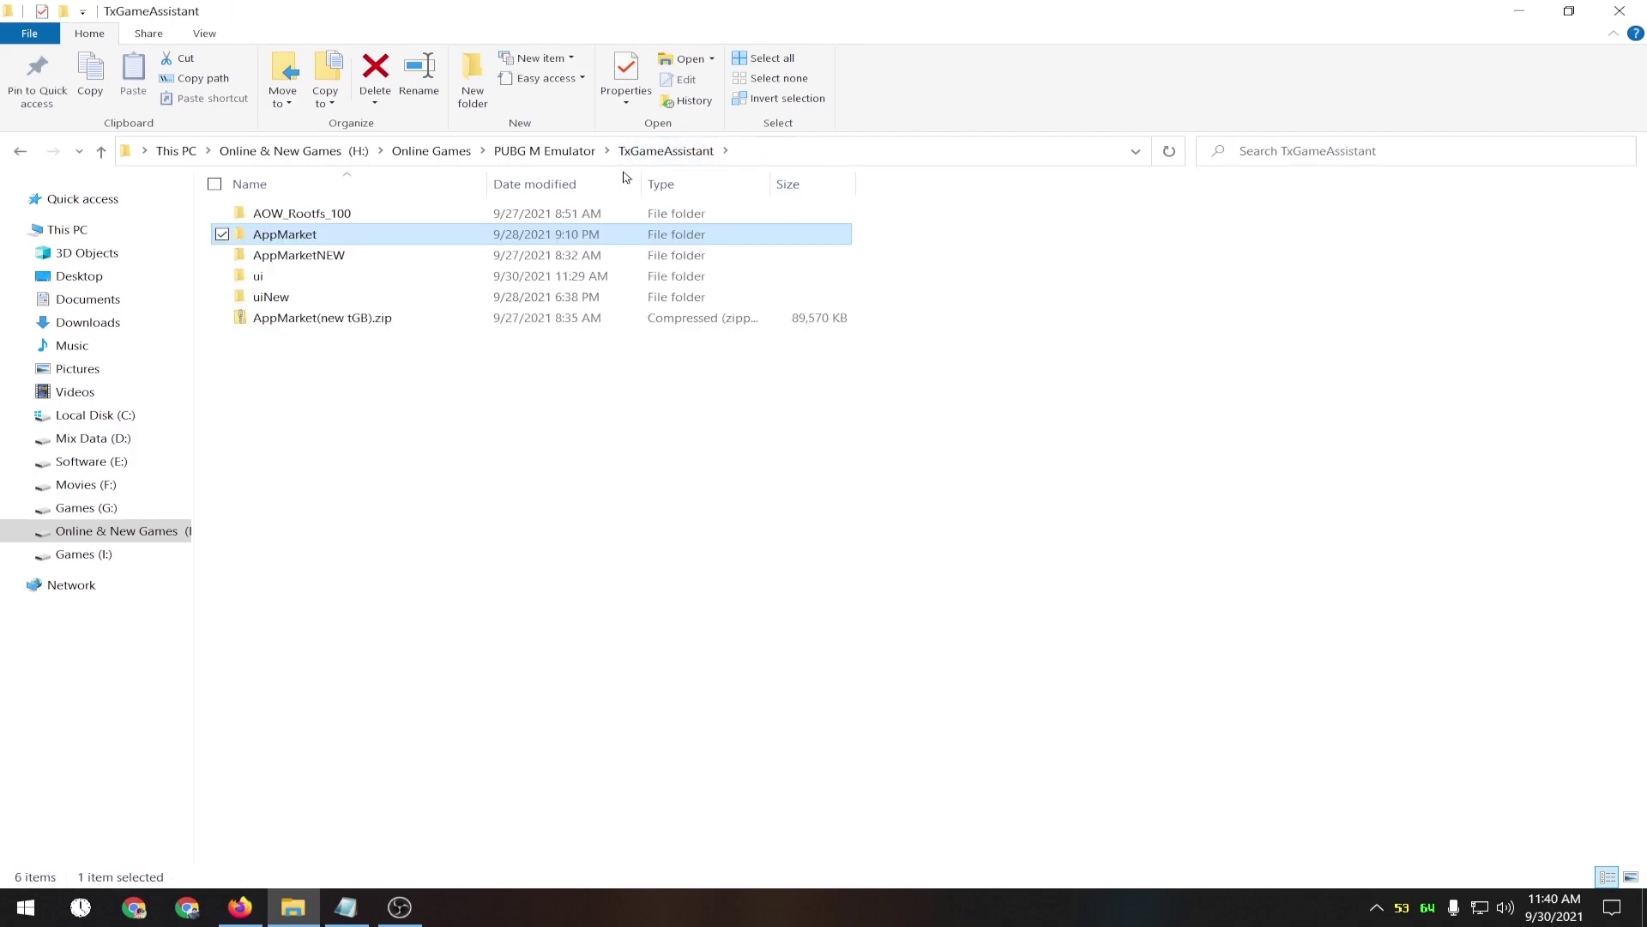
click(268, 290)
click(446, 438)
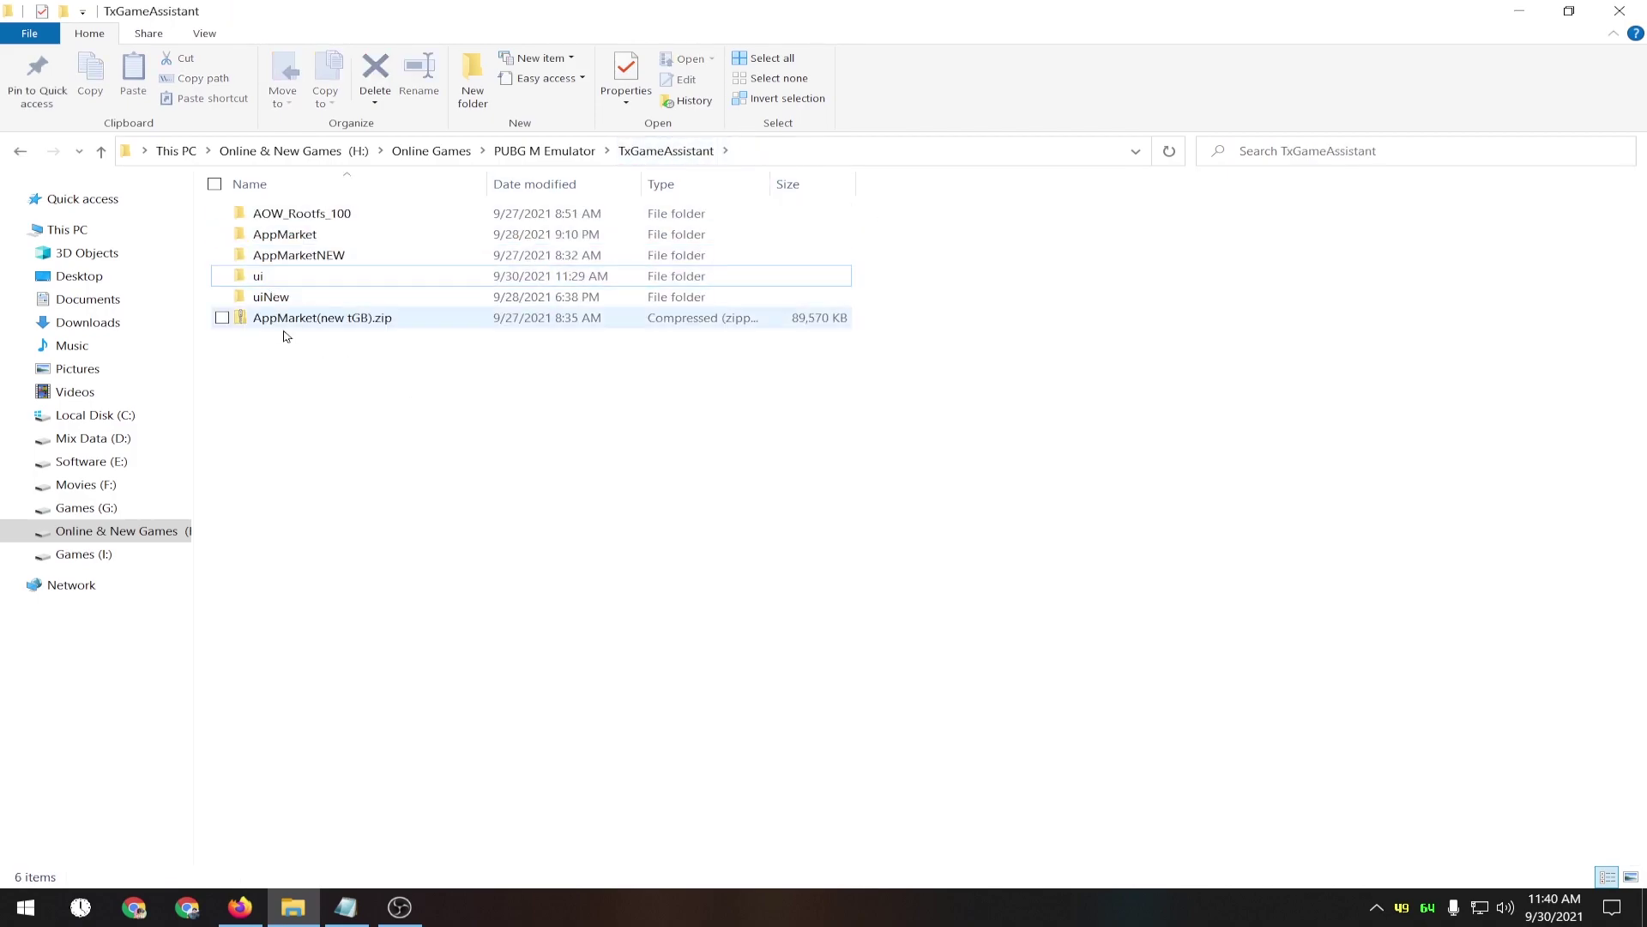
click(1377, 907)
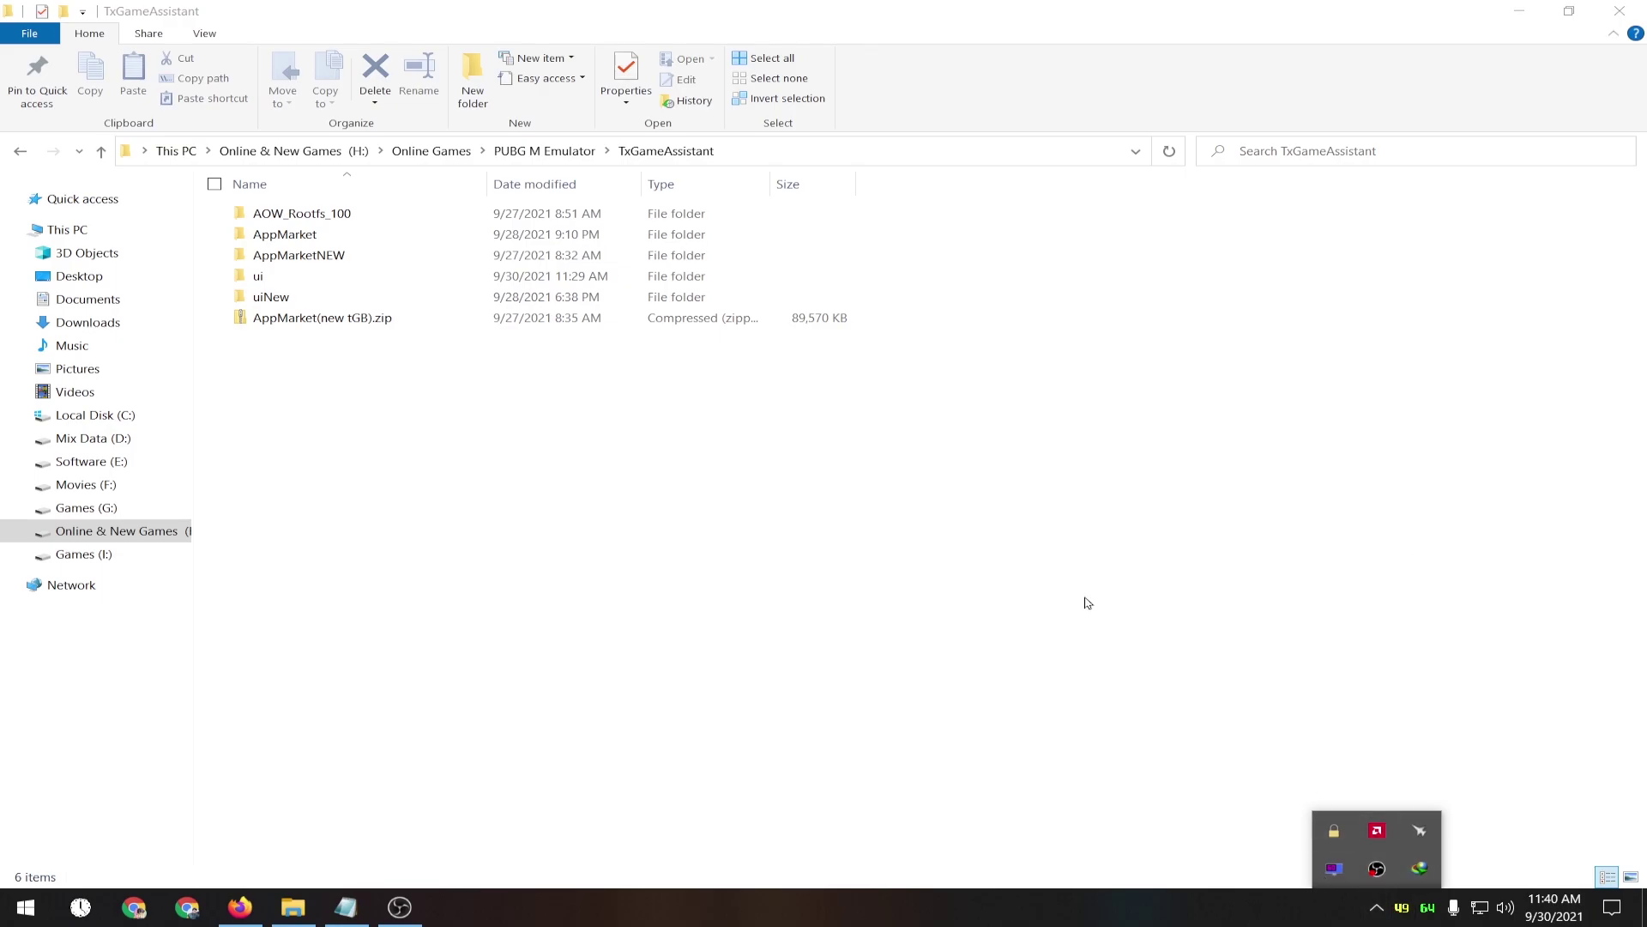
click(973, 494)
click(26, 907)
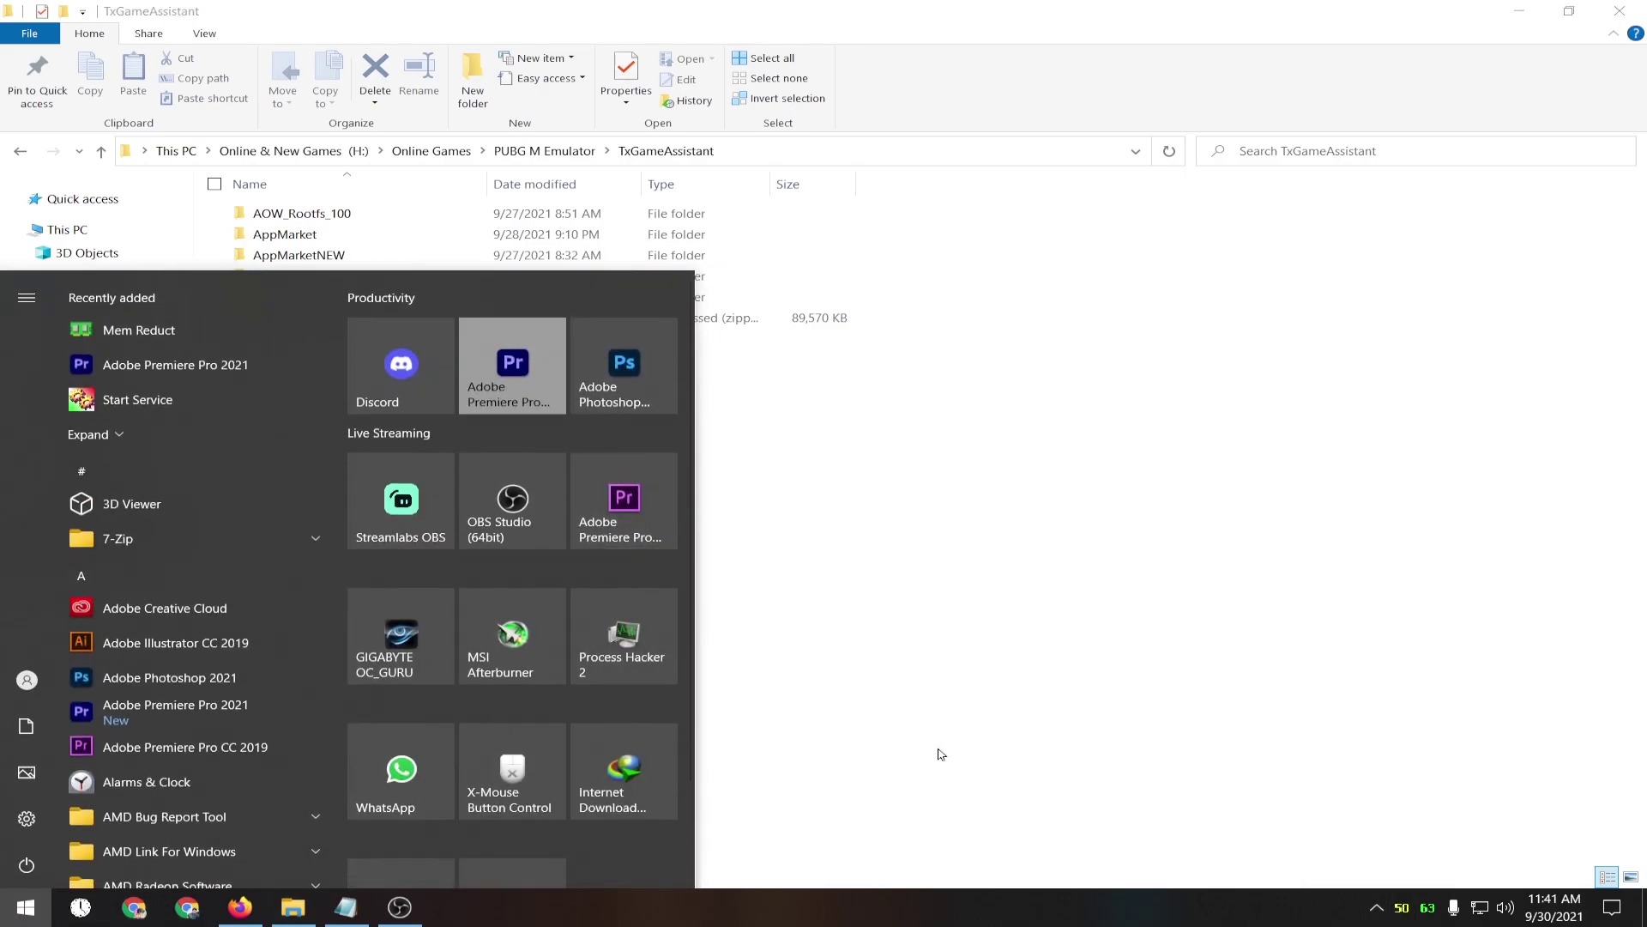
click(1376, 907)
click(1004, 515)
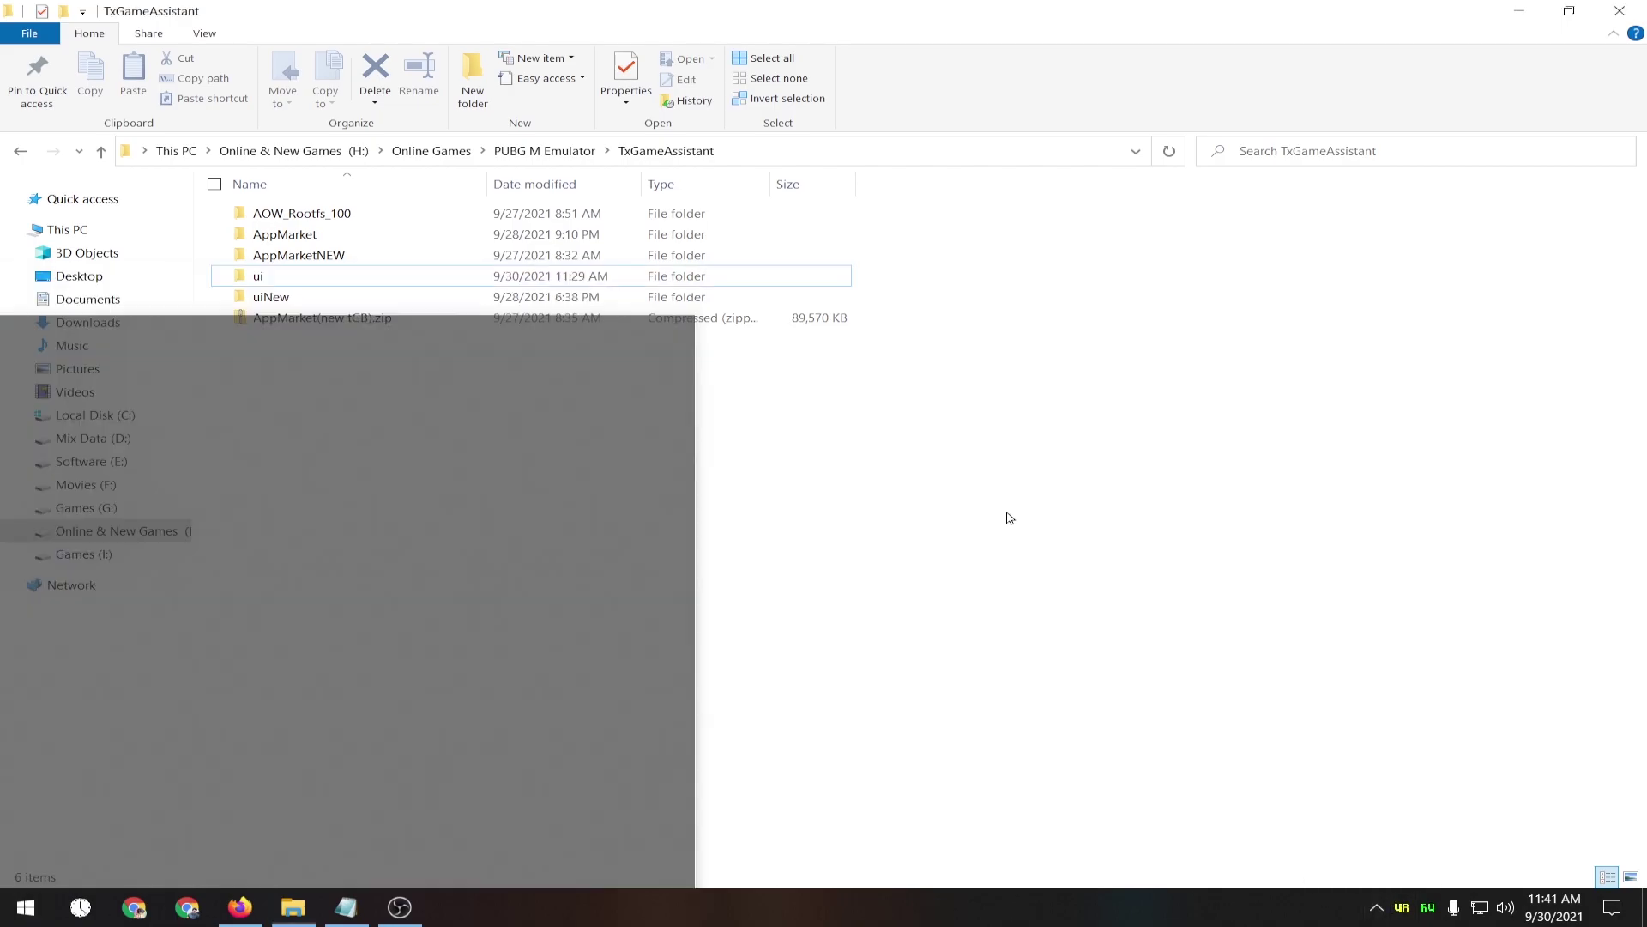
Launch Process Hacker 2 and filter the process list by "tencent".
key(super)
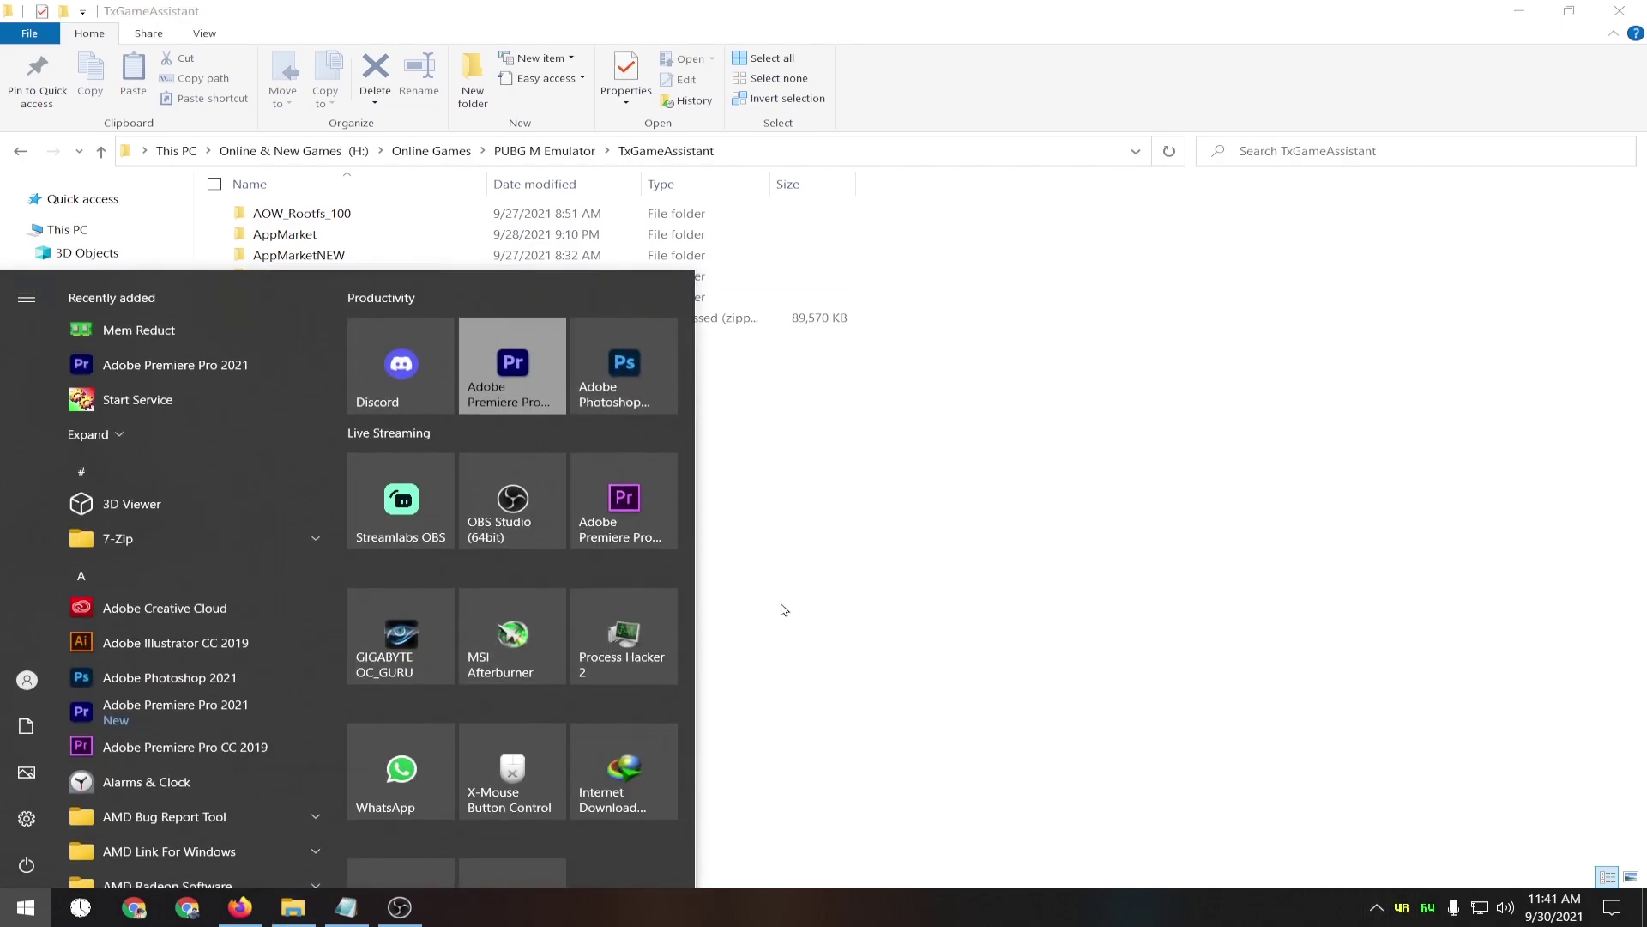
key(super)
key(super)
click(624, 650)
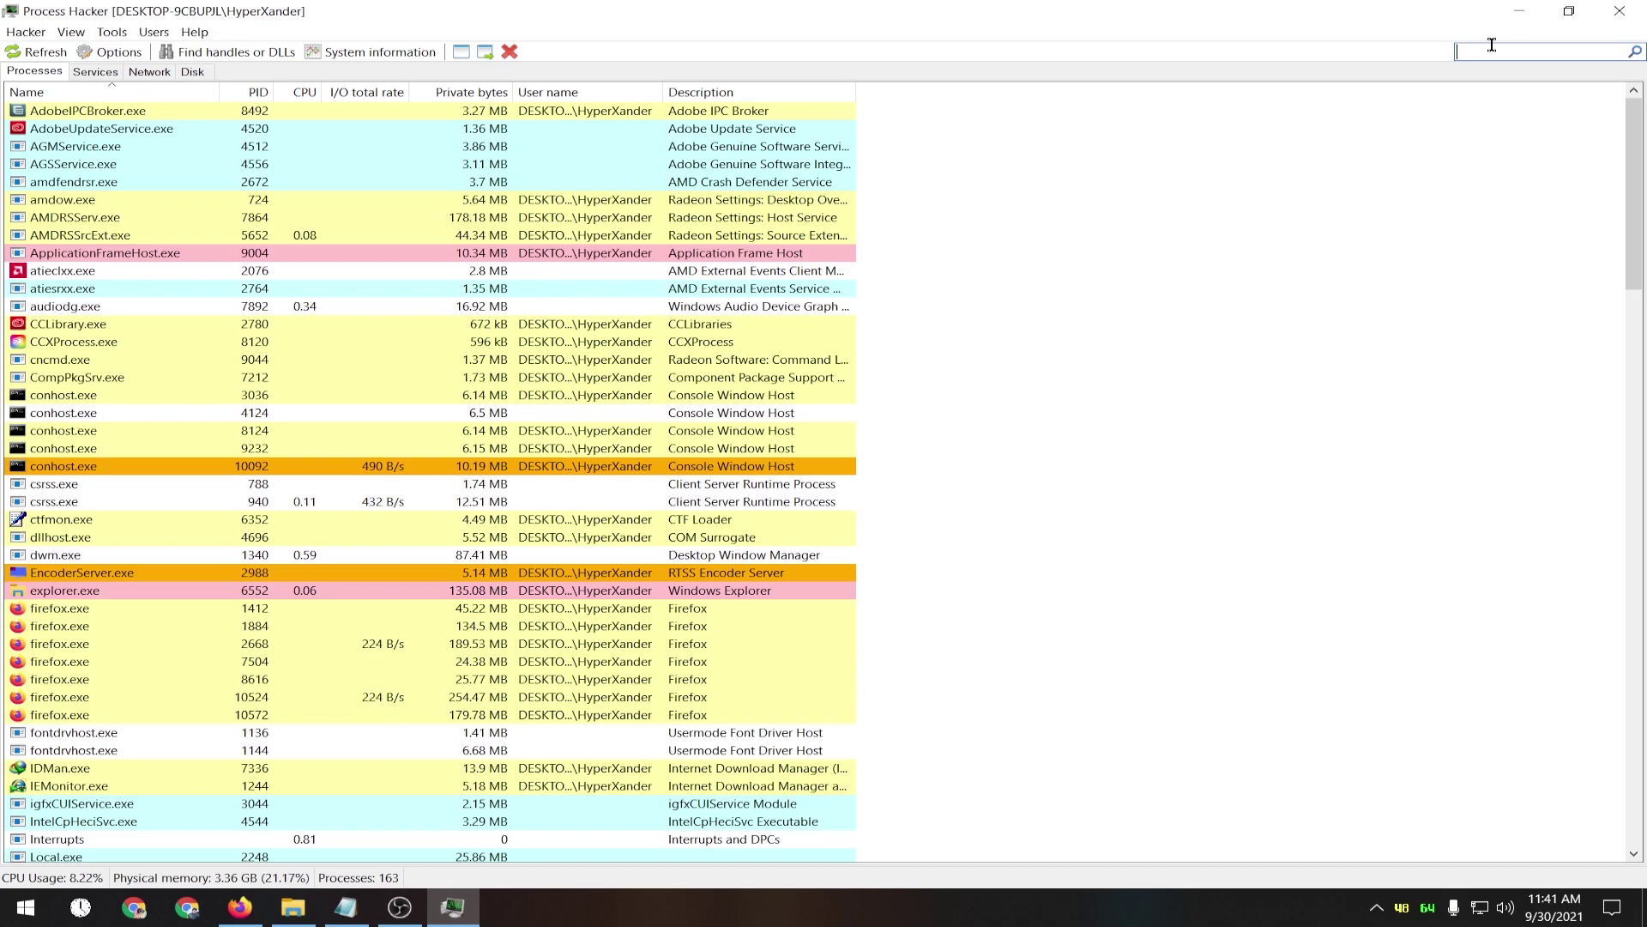
text(tencent)
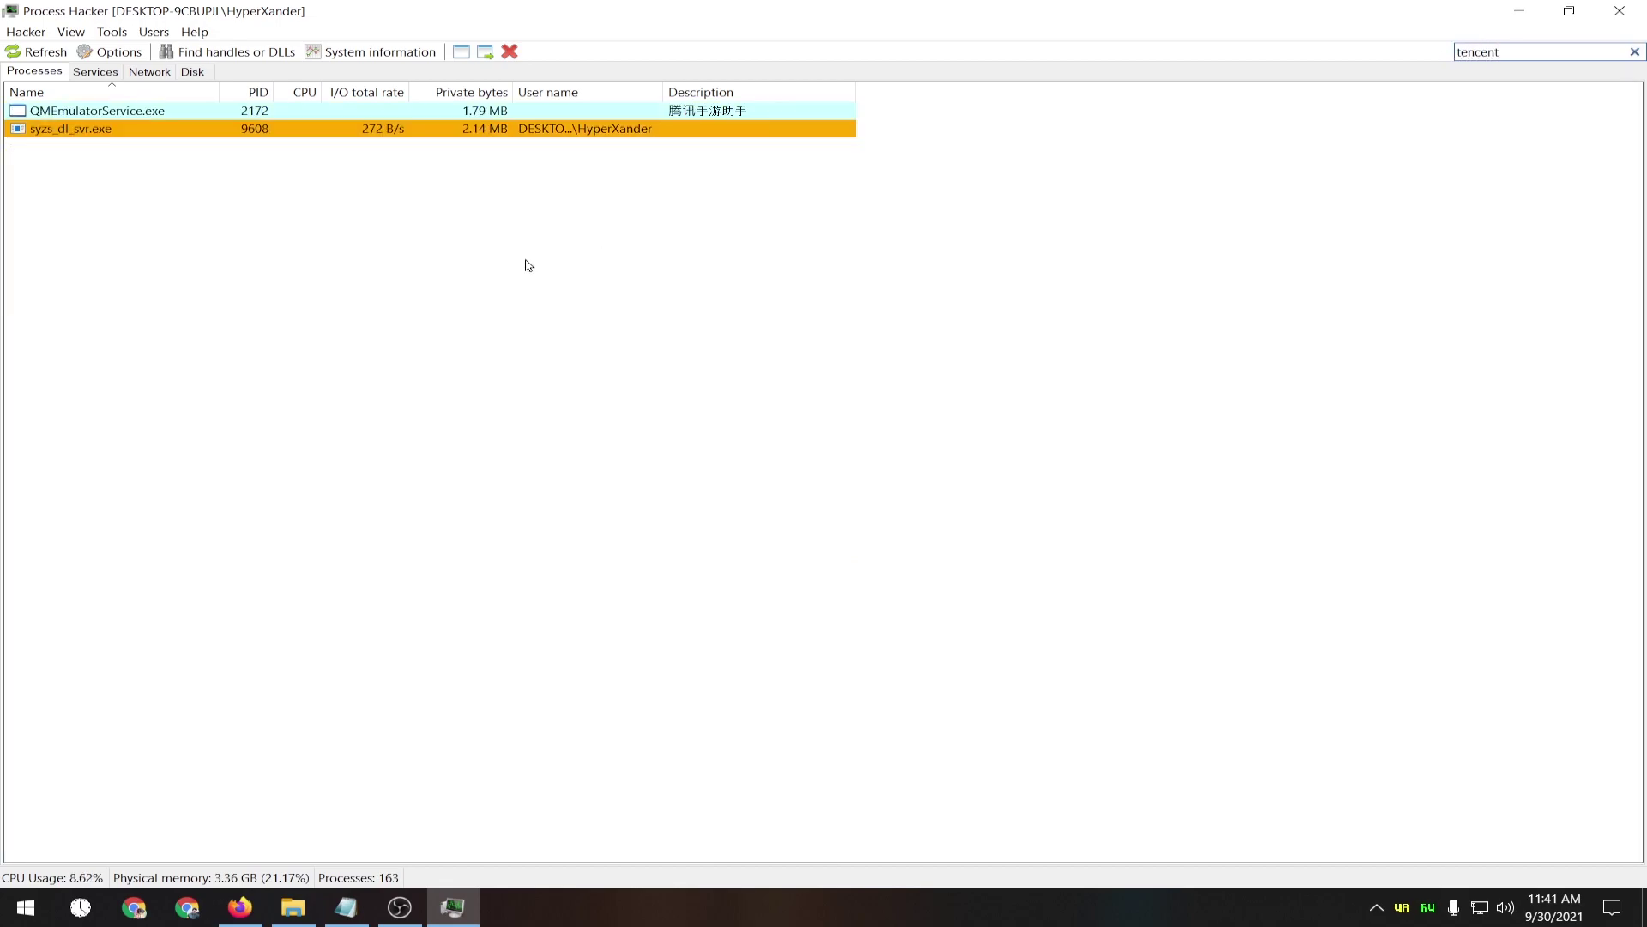
Terminate QMEmulatorService.exe and syzs_dl_svr.exe with administrator permission, and close Process Hacker.
drag(396, 359, 245, 107)
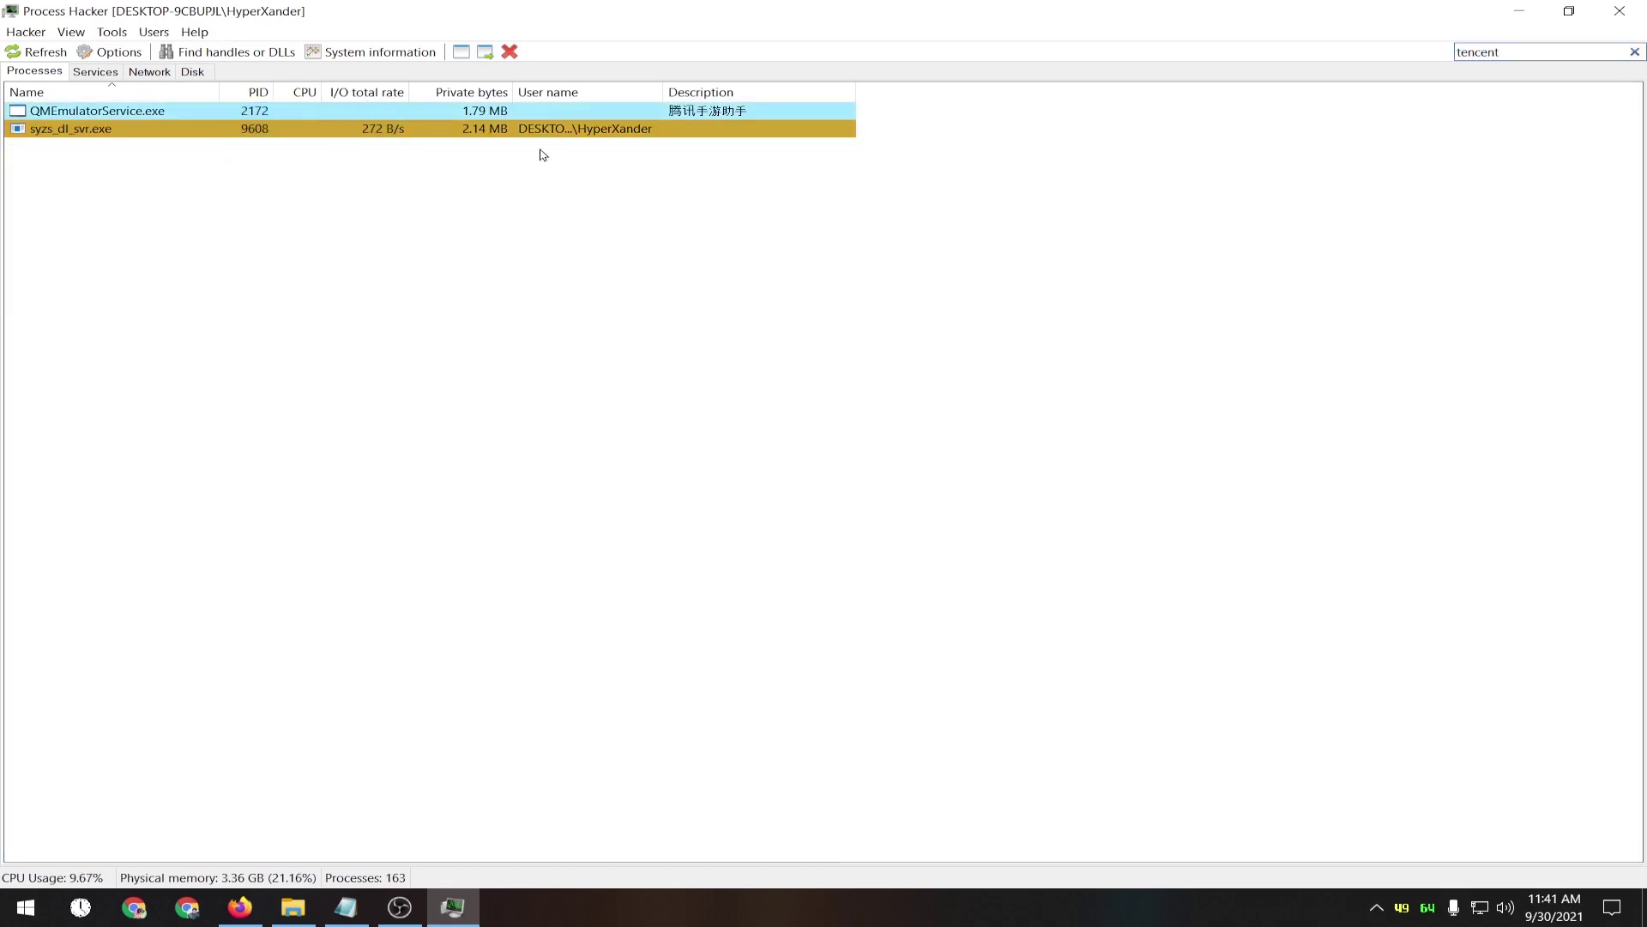
right_click(540, 114)
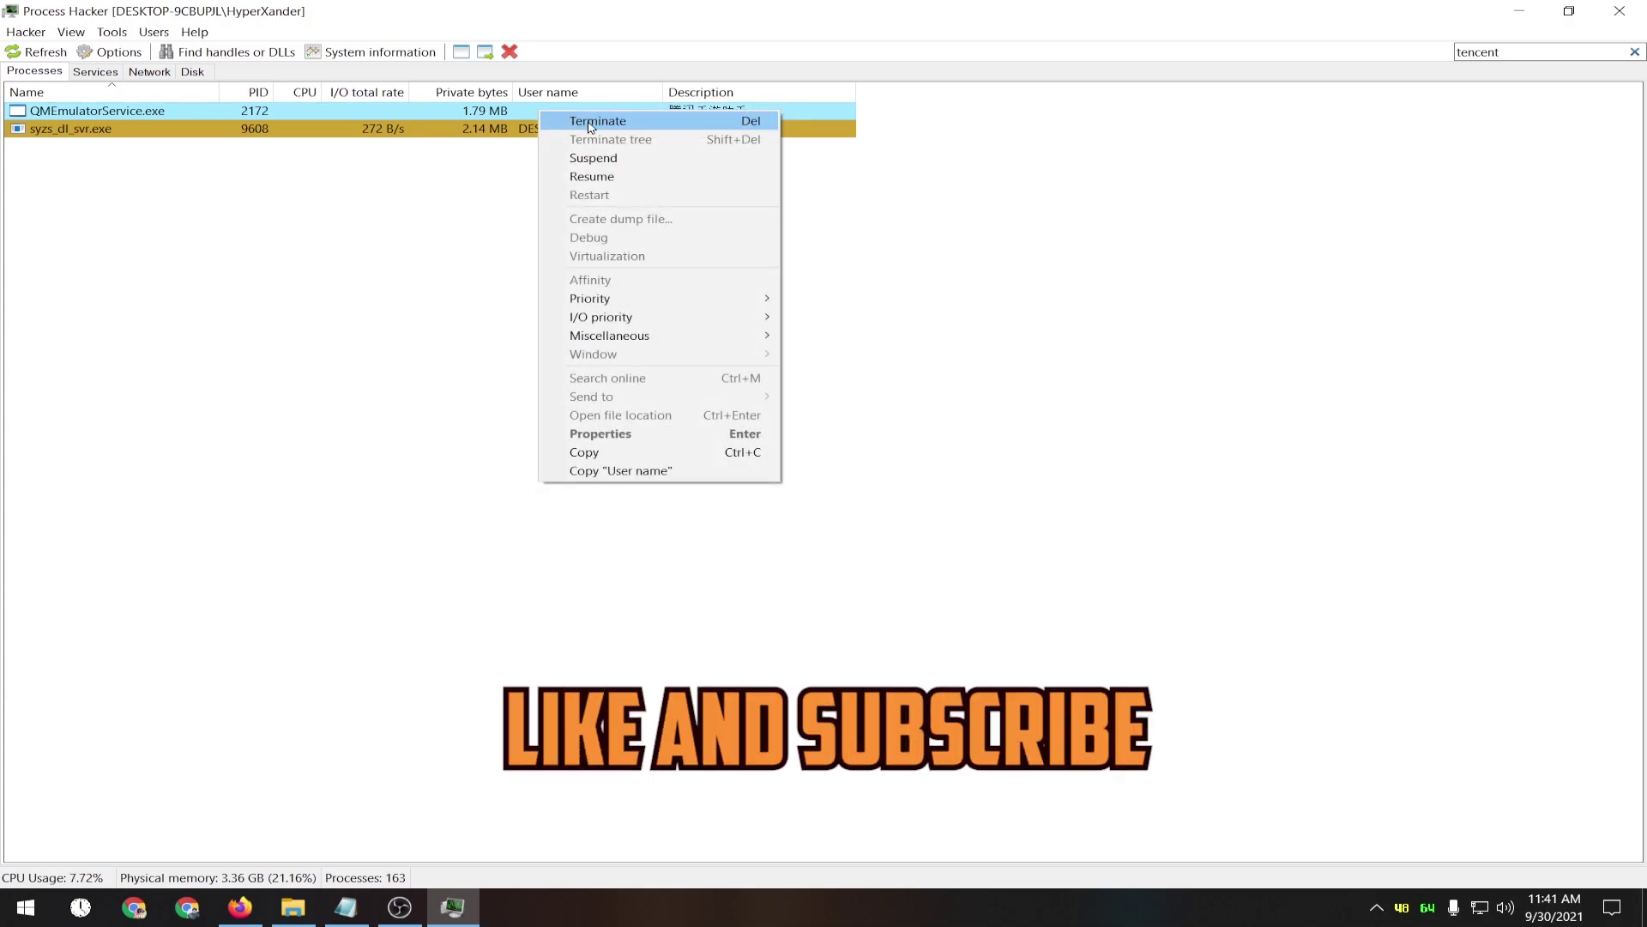
click(591, 127)
click(874, 487)
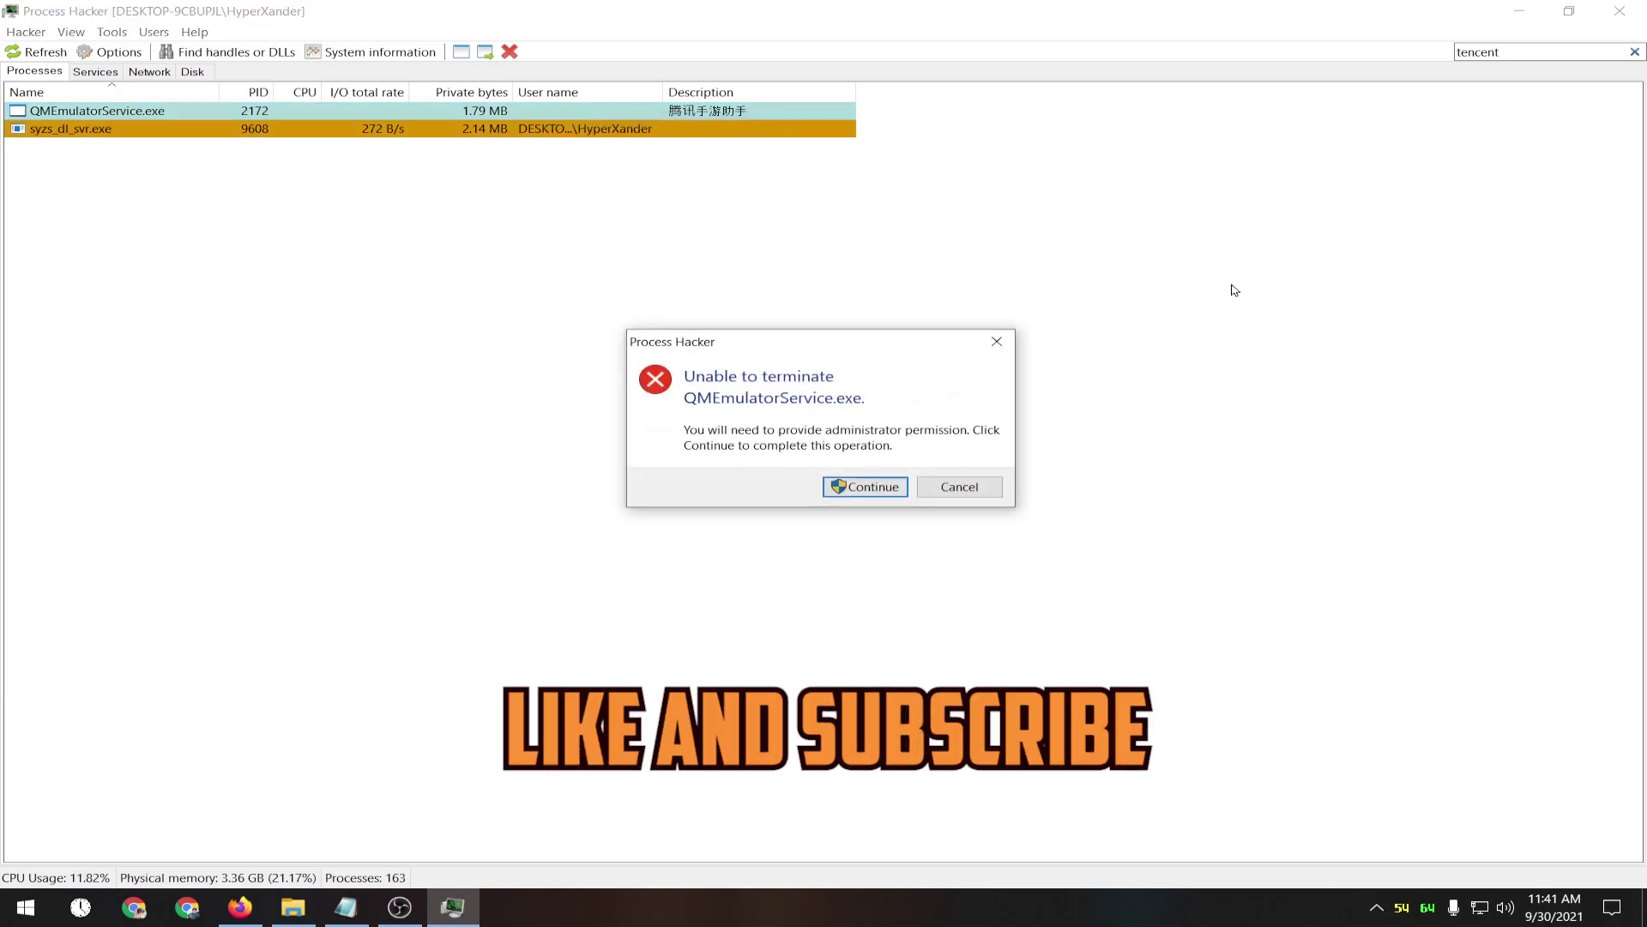
click(883, 487)
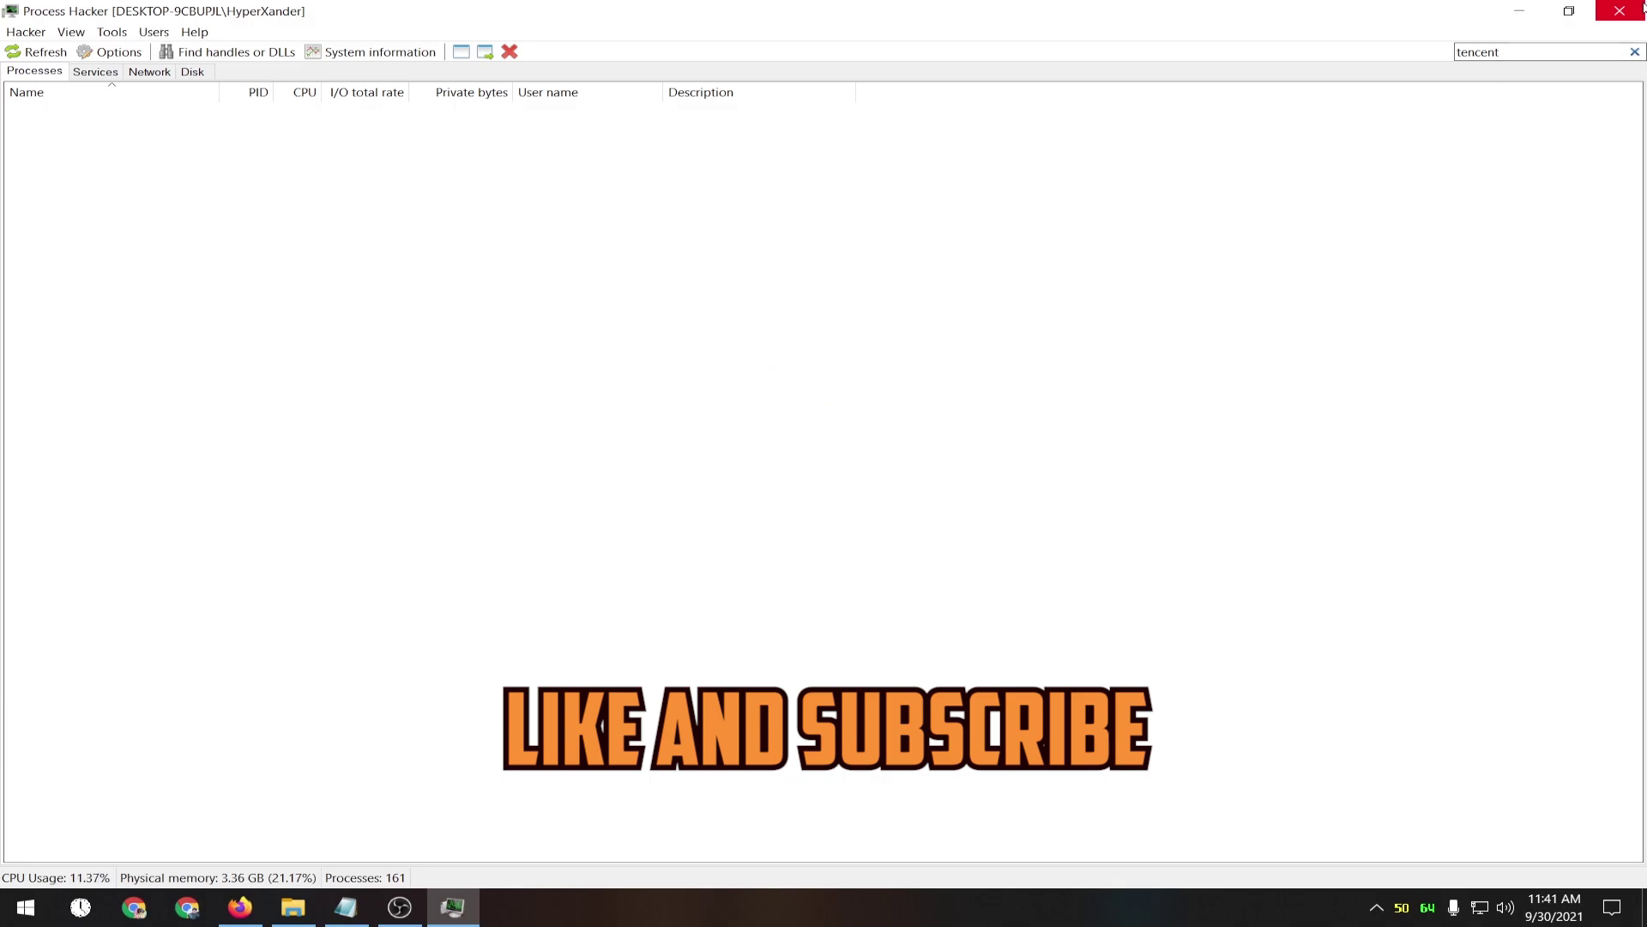
click(1620, 10)
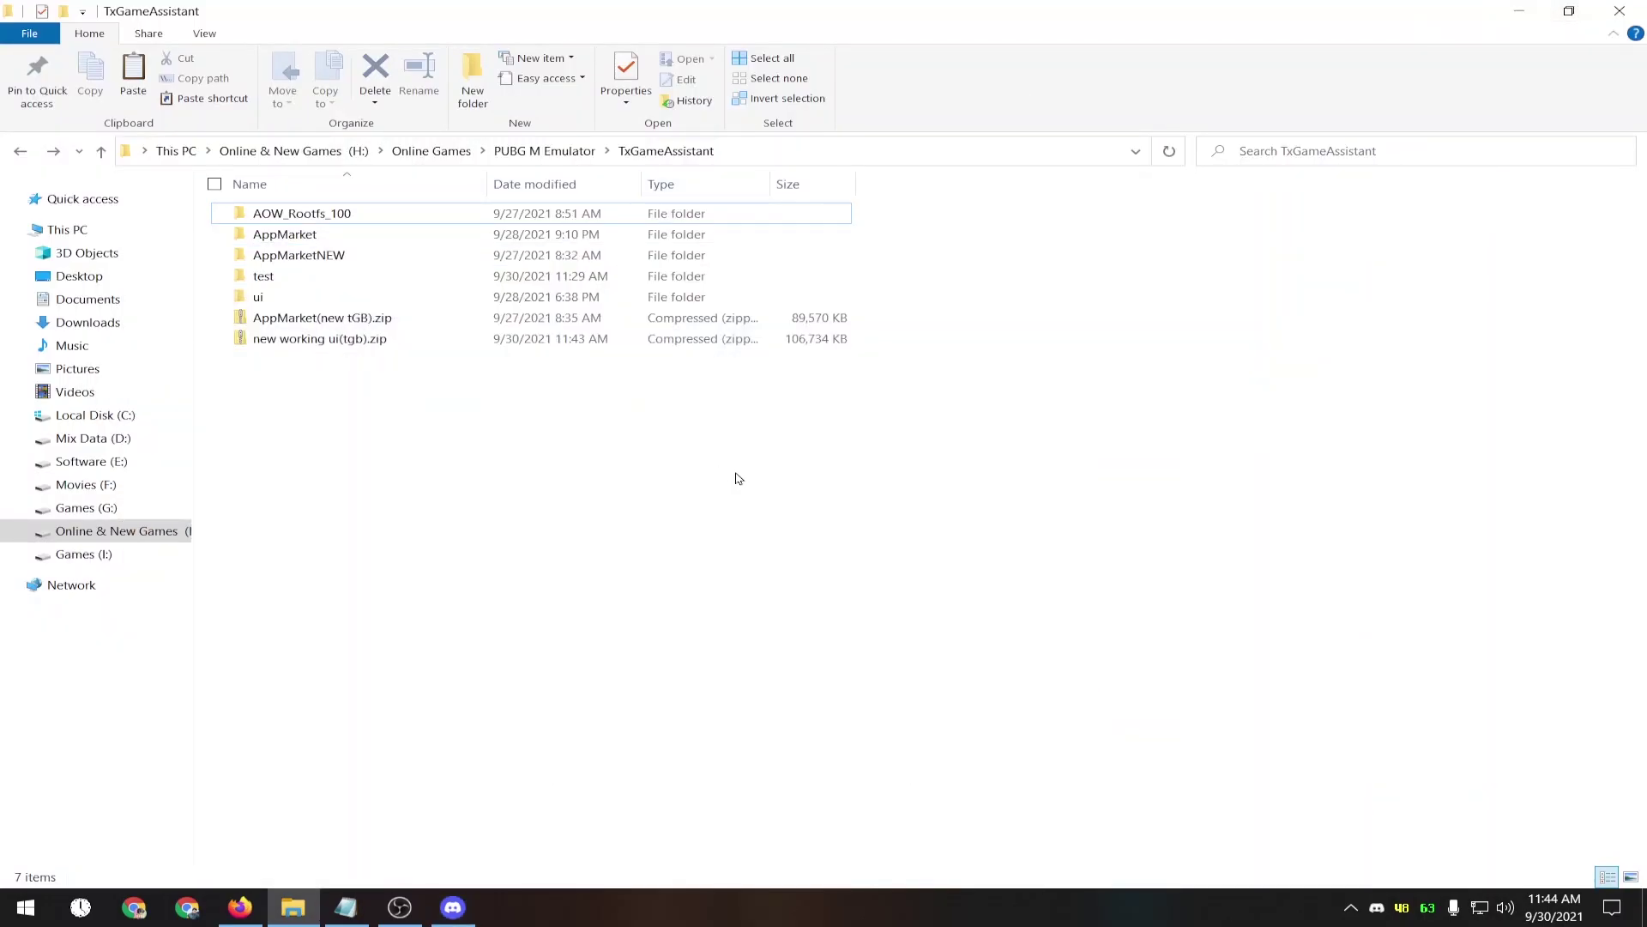
Switch to Discord, look through the server's Download-Files channel up to its first posts, and return to the TxGameAssistant folder.
click(364, 339)
click(563, 465)
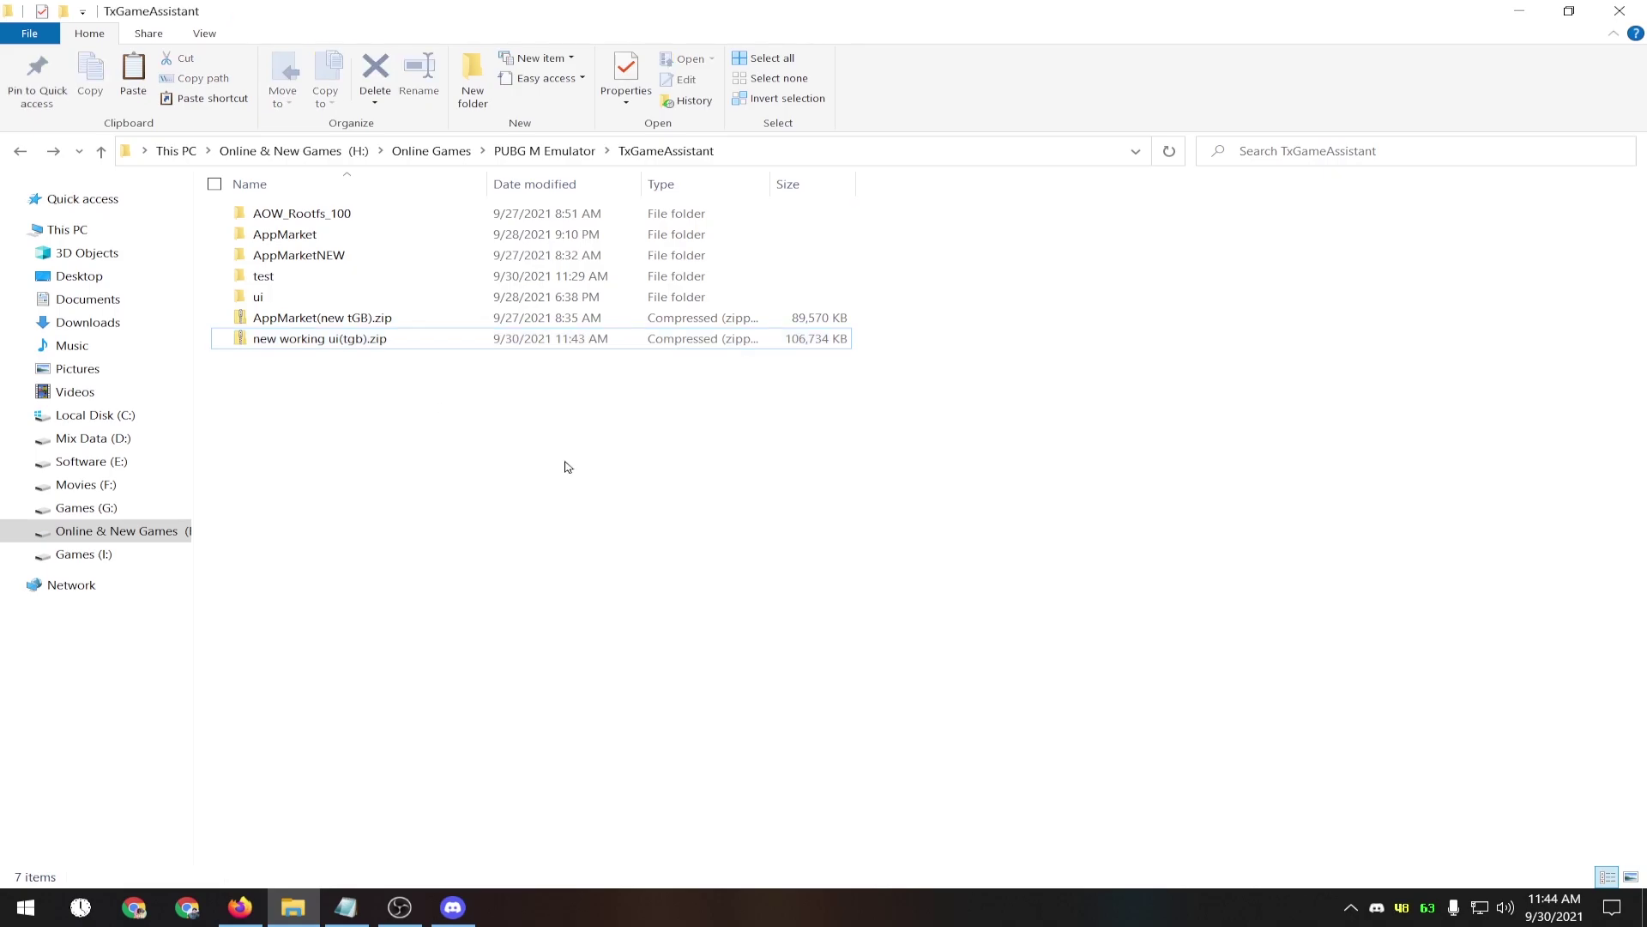
click(453, 907)
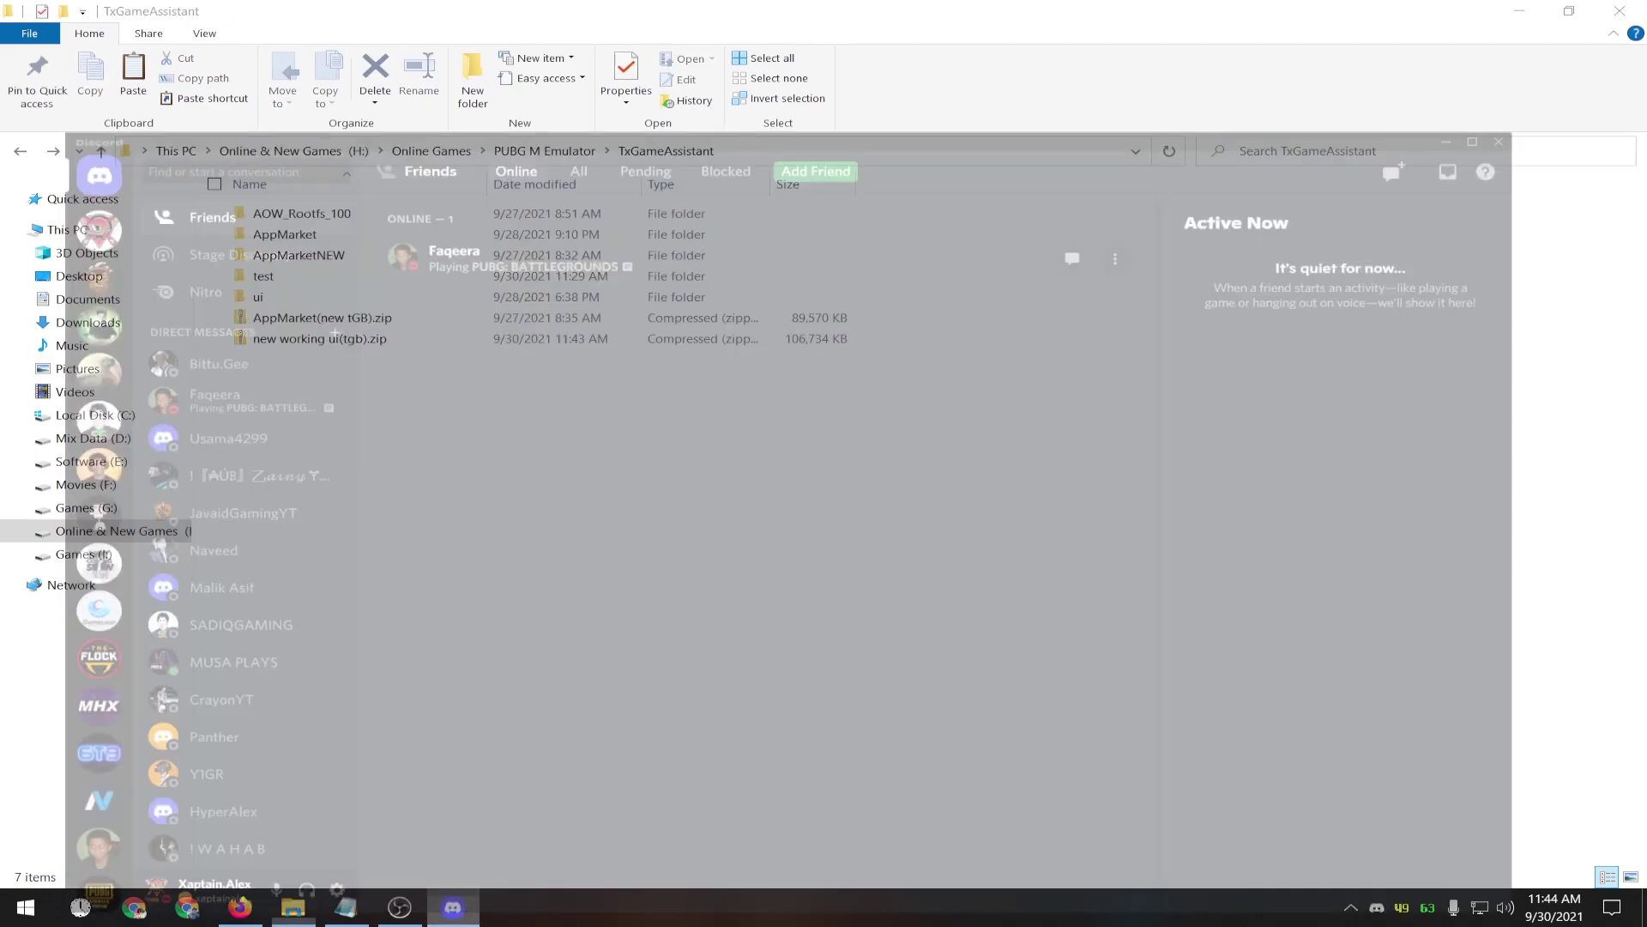
click(39, 111)
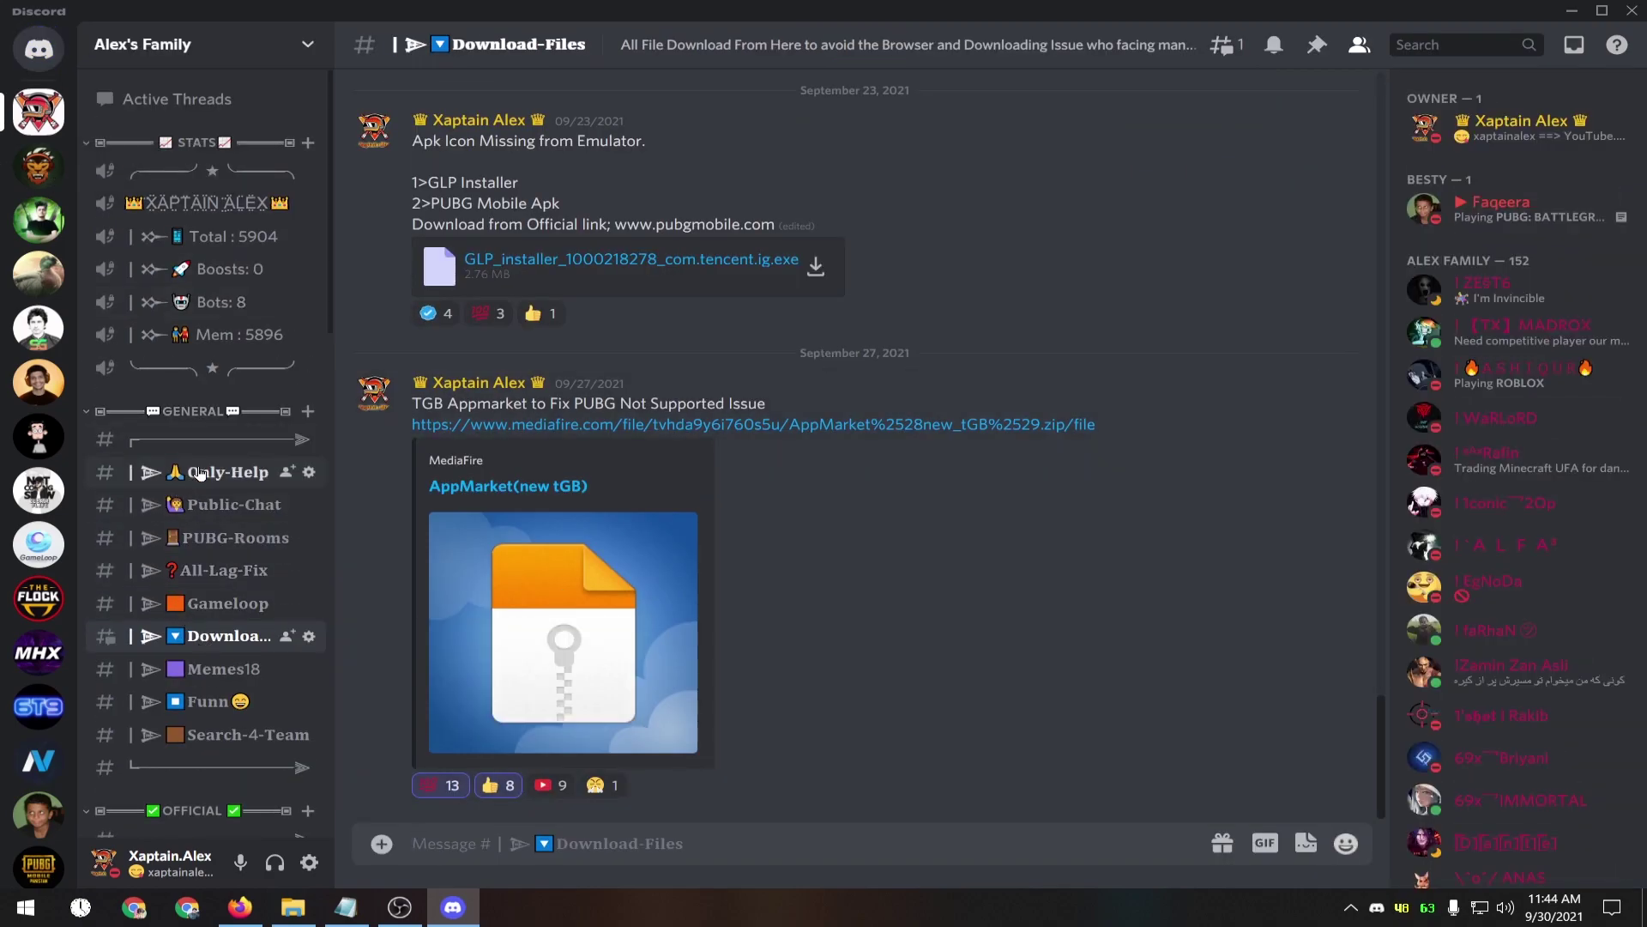
click(227, 472)
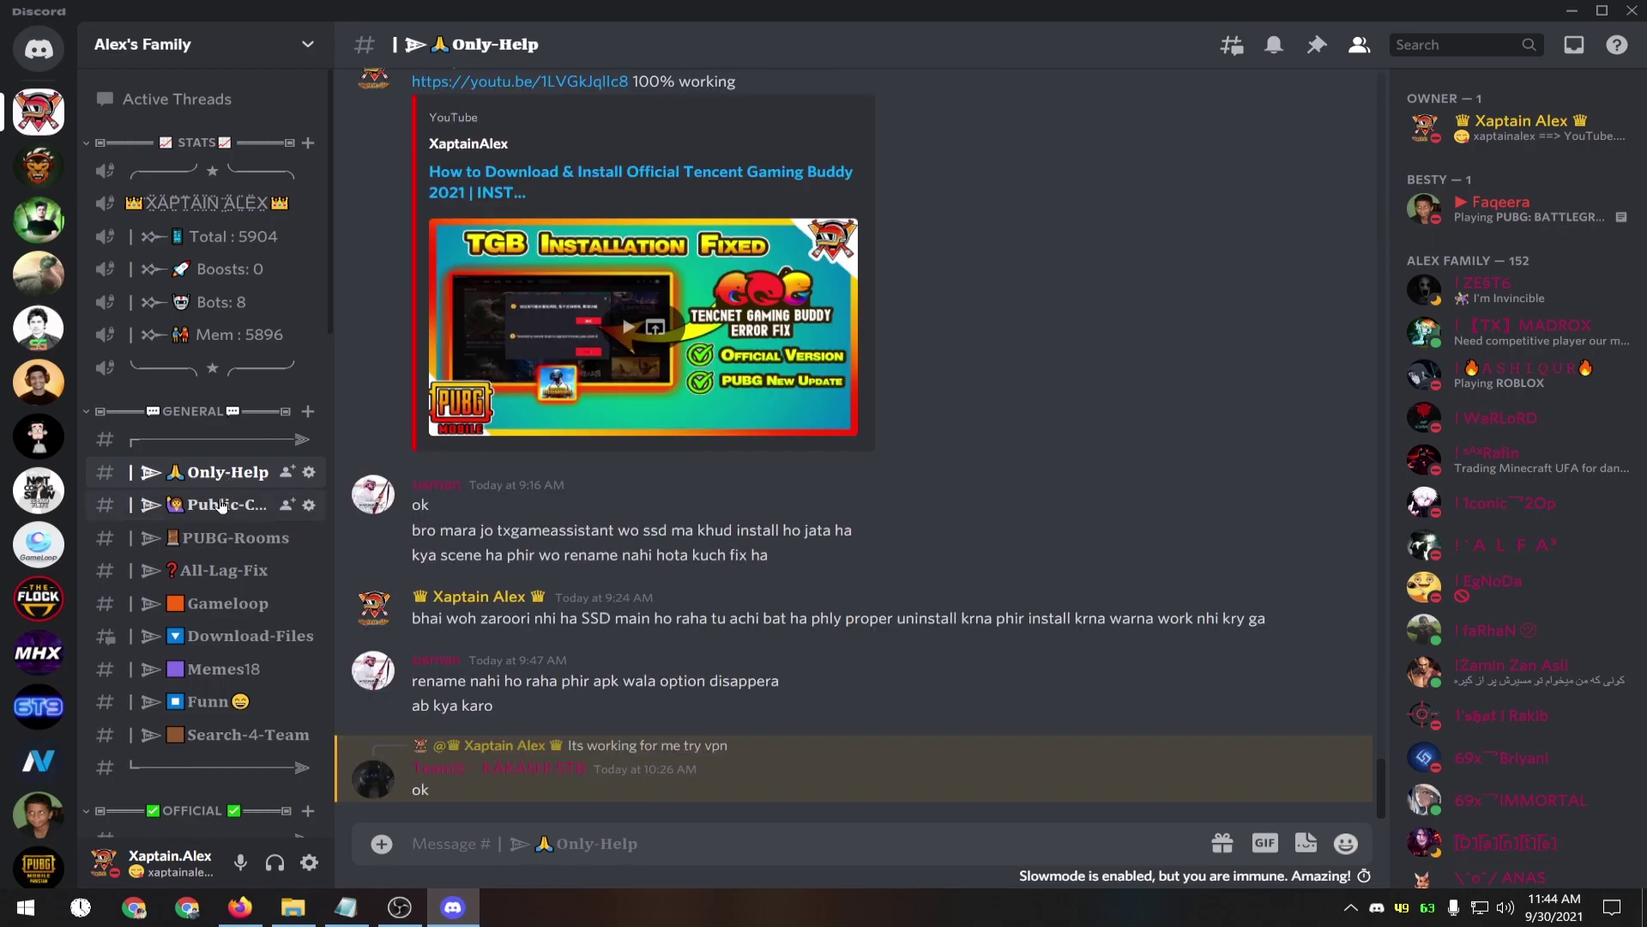
click(221, 505)
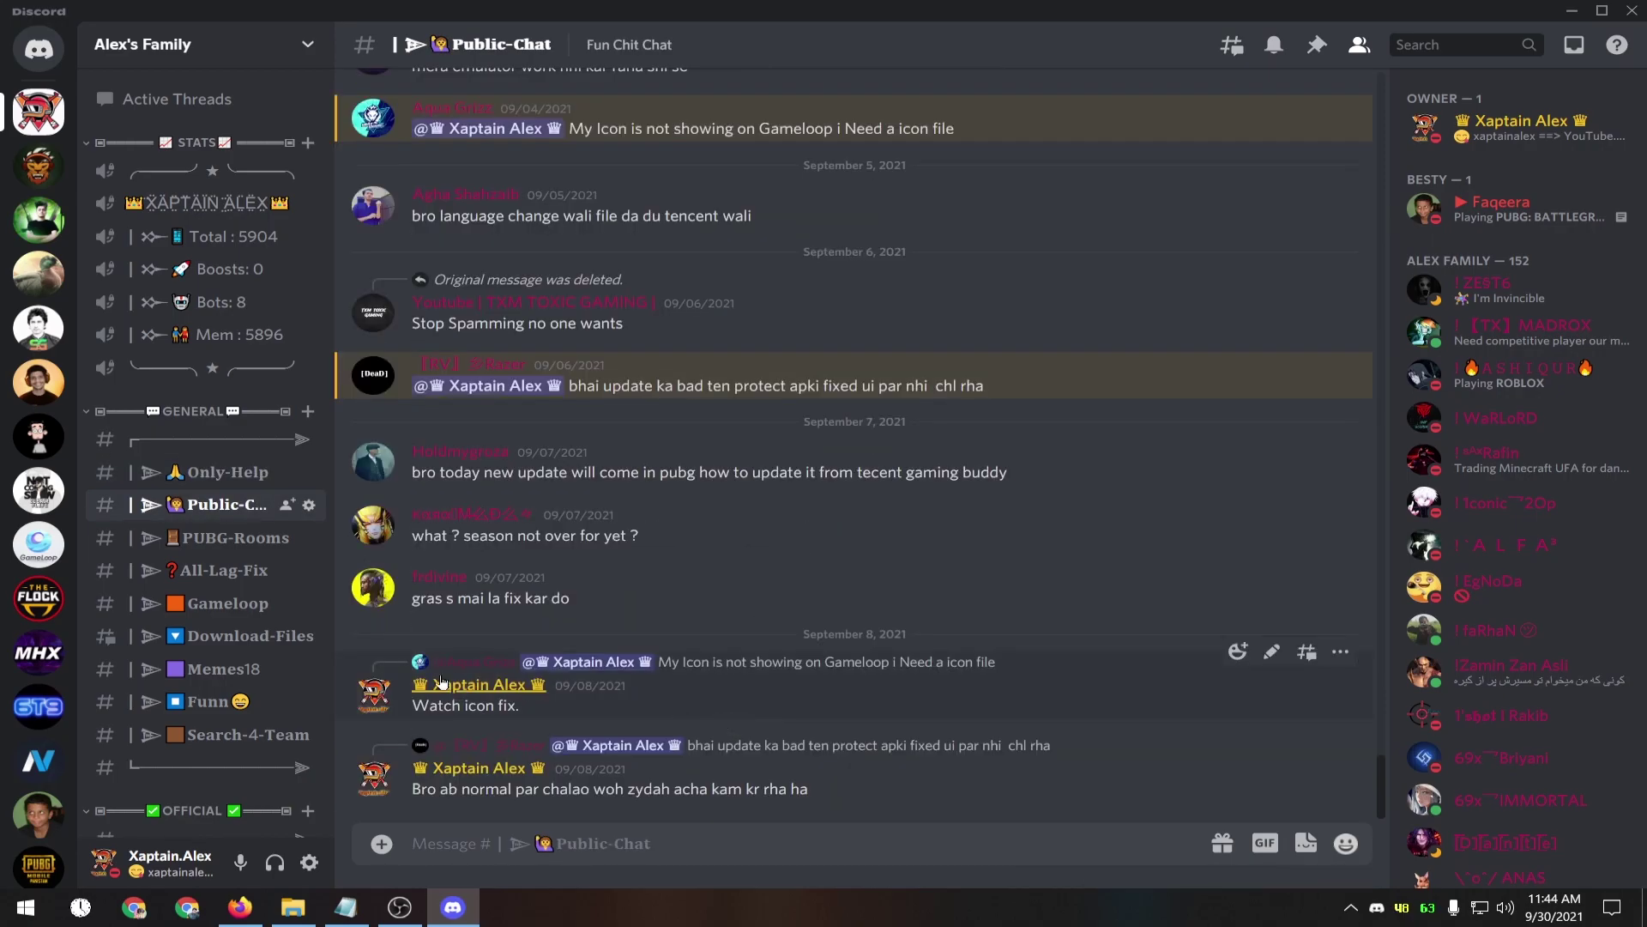
click(266, 642)
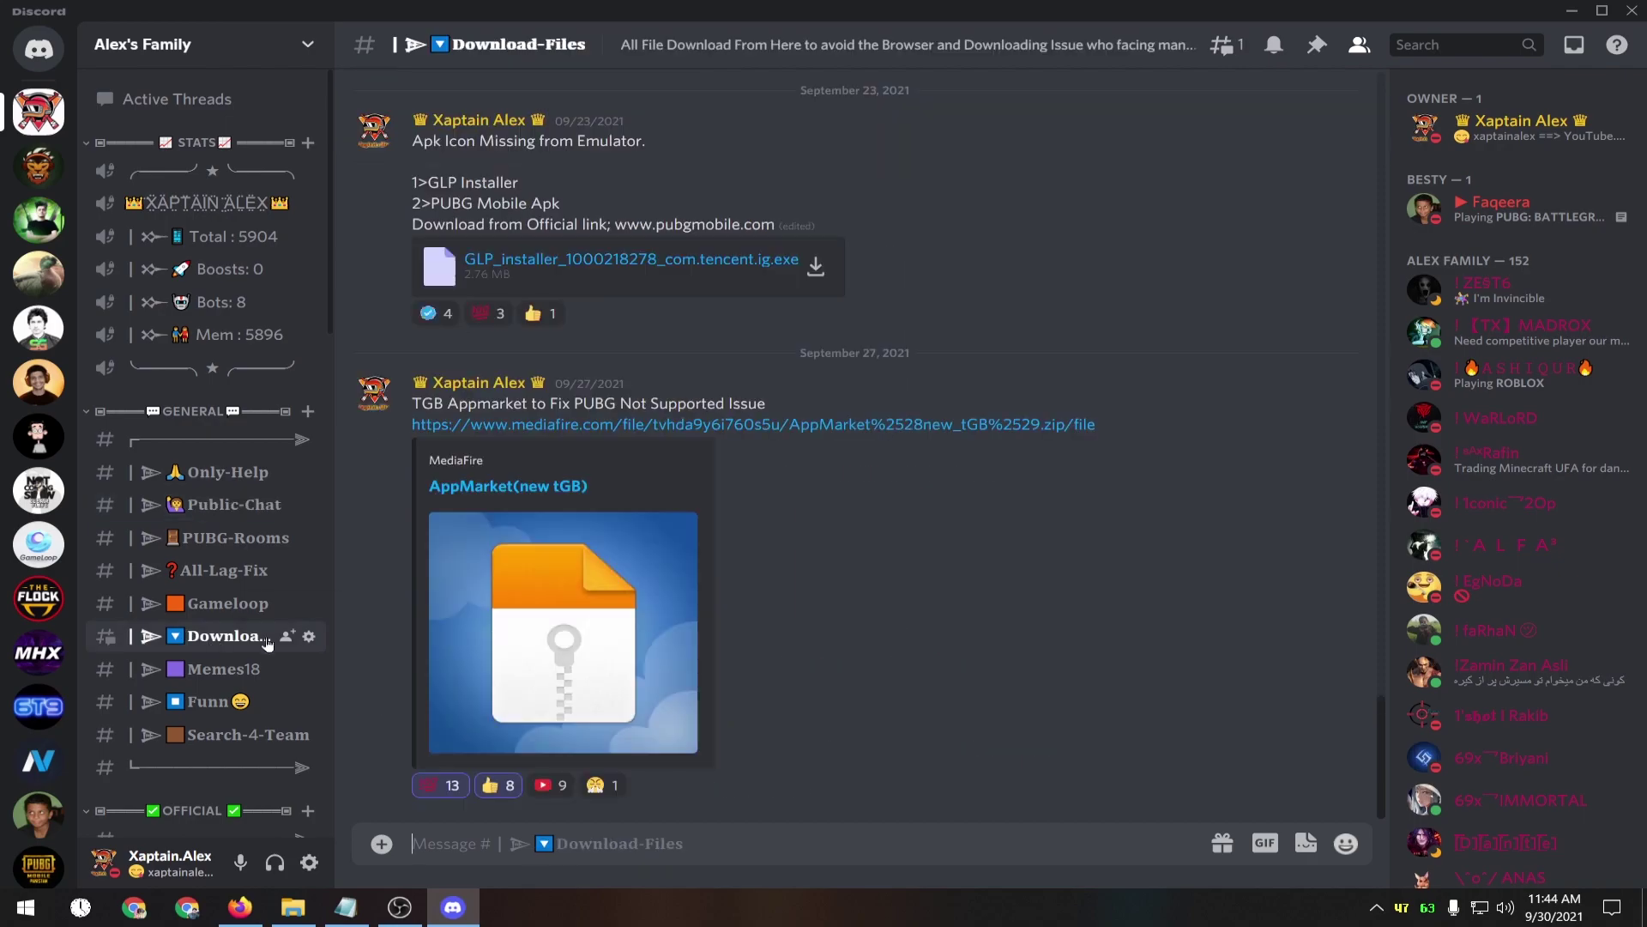
scroll(968, 601, up, 5)
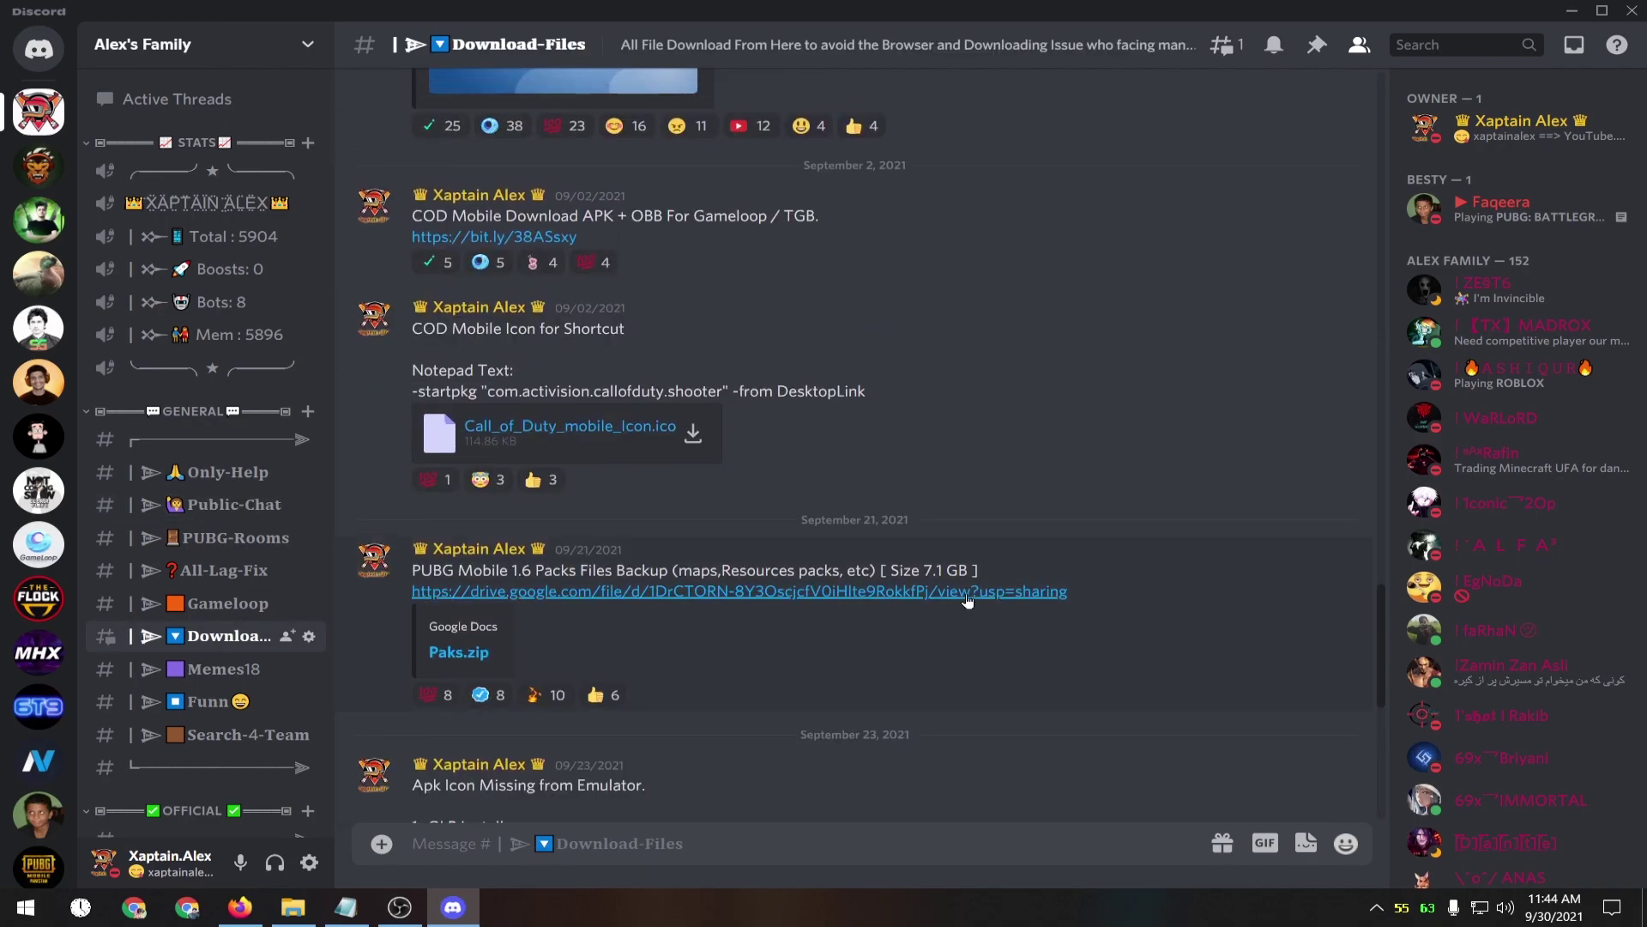
scroll(967, 601, down, 7)
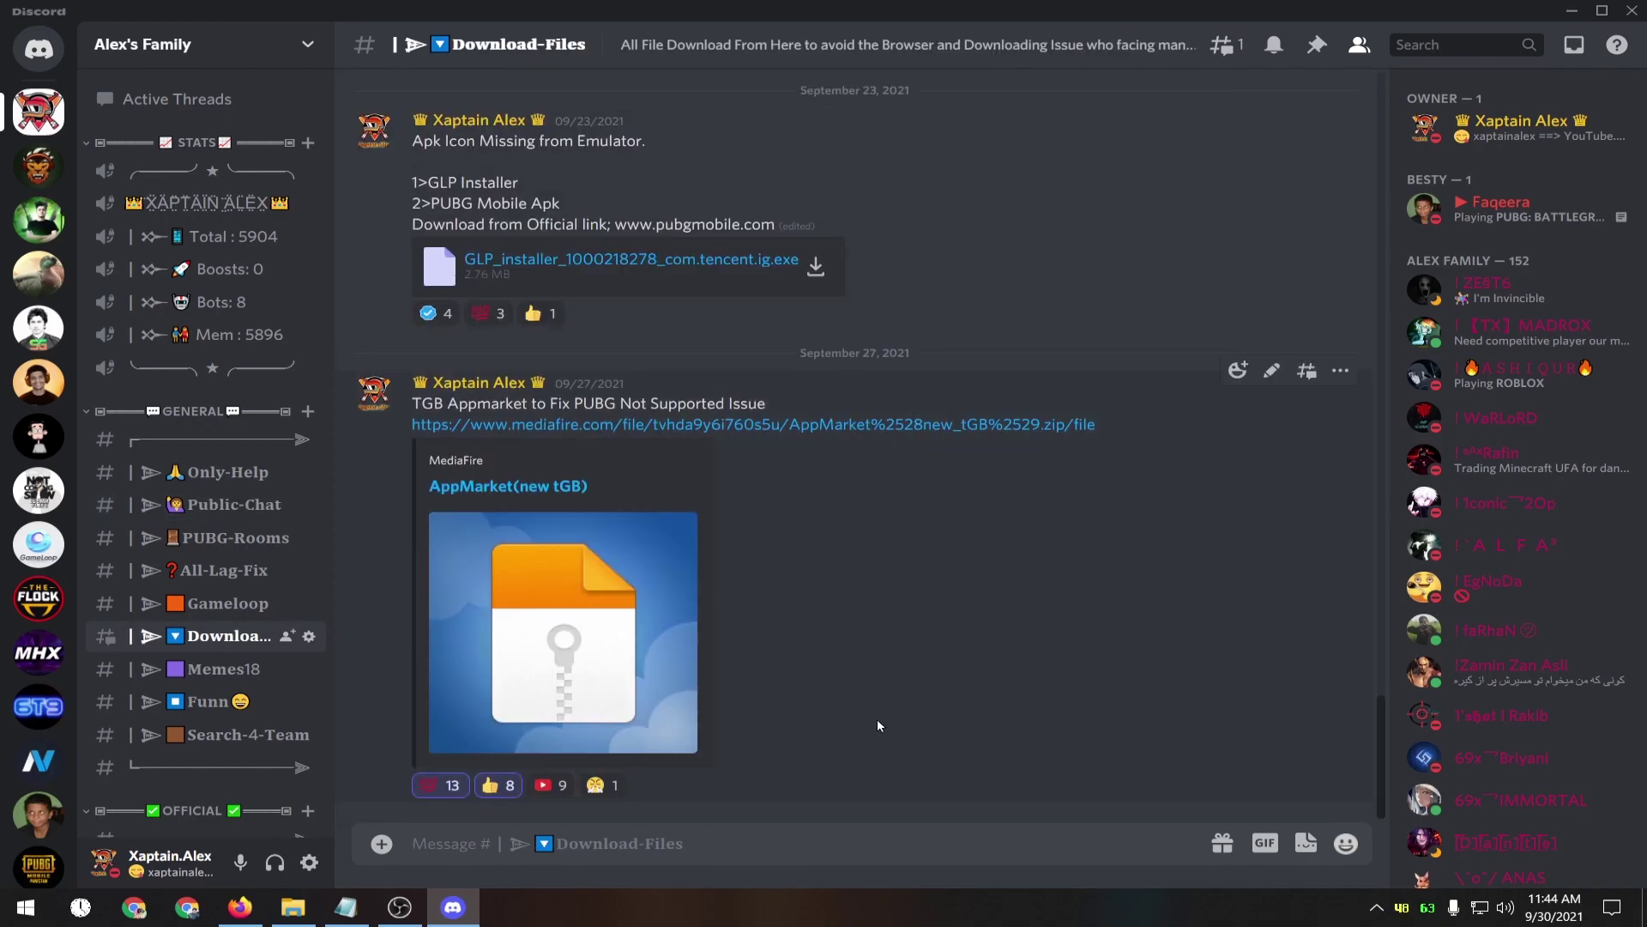
scroll(870, 638, up, 10)
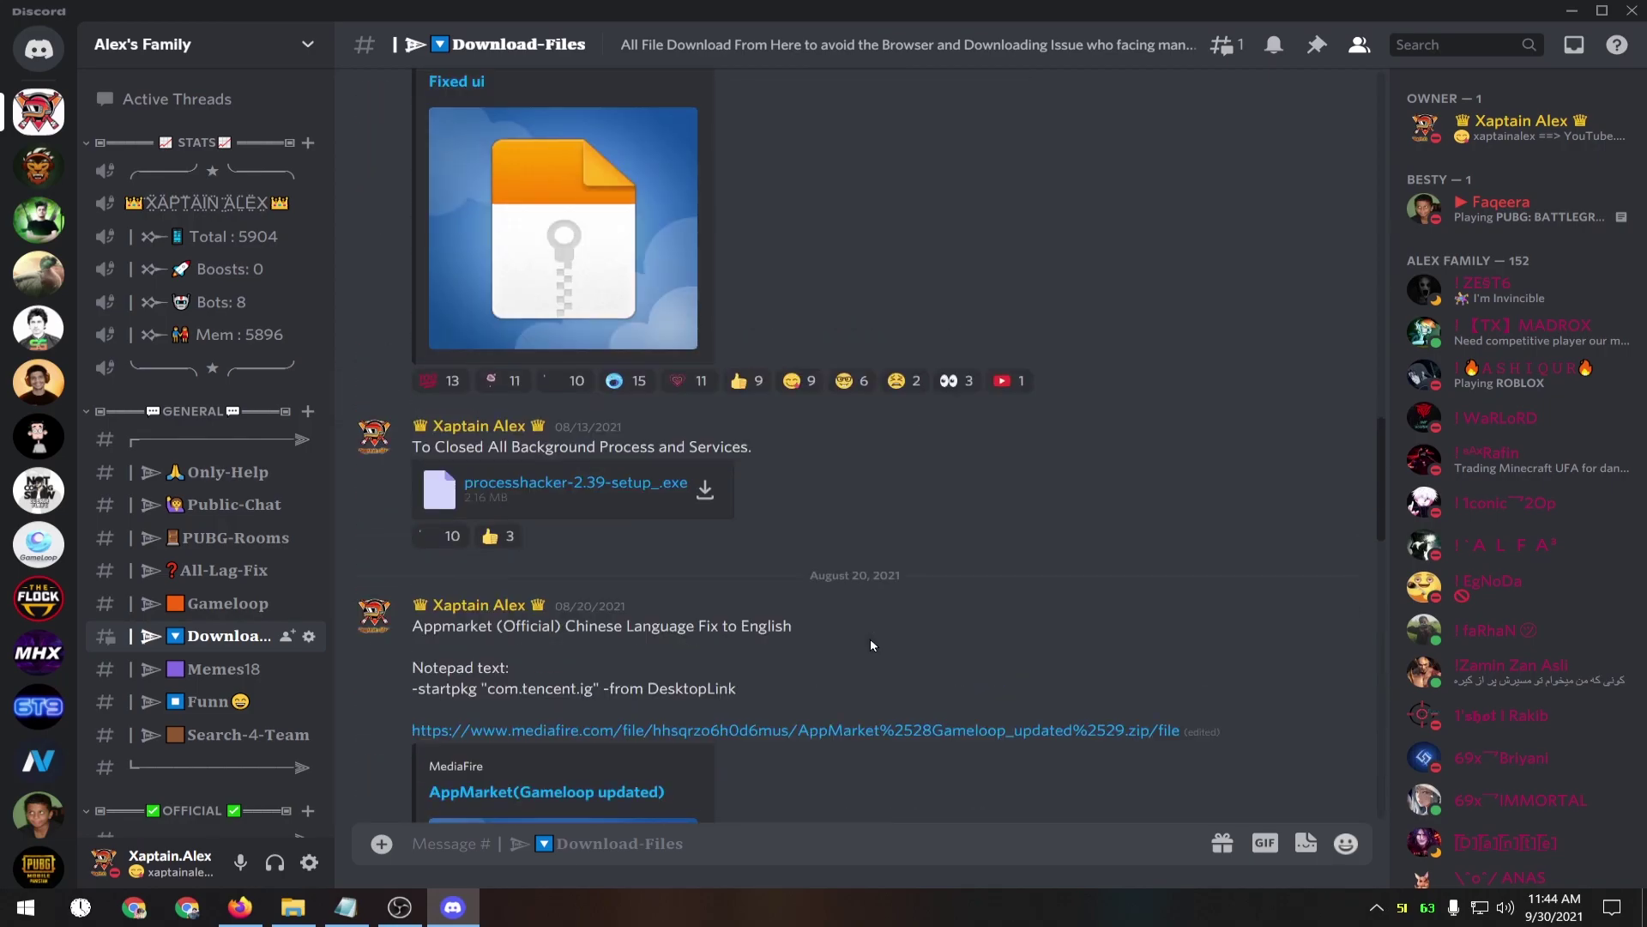
scroll(870, 645, up, 5)
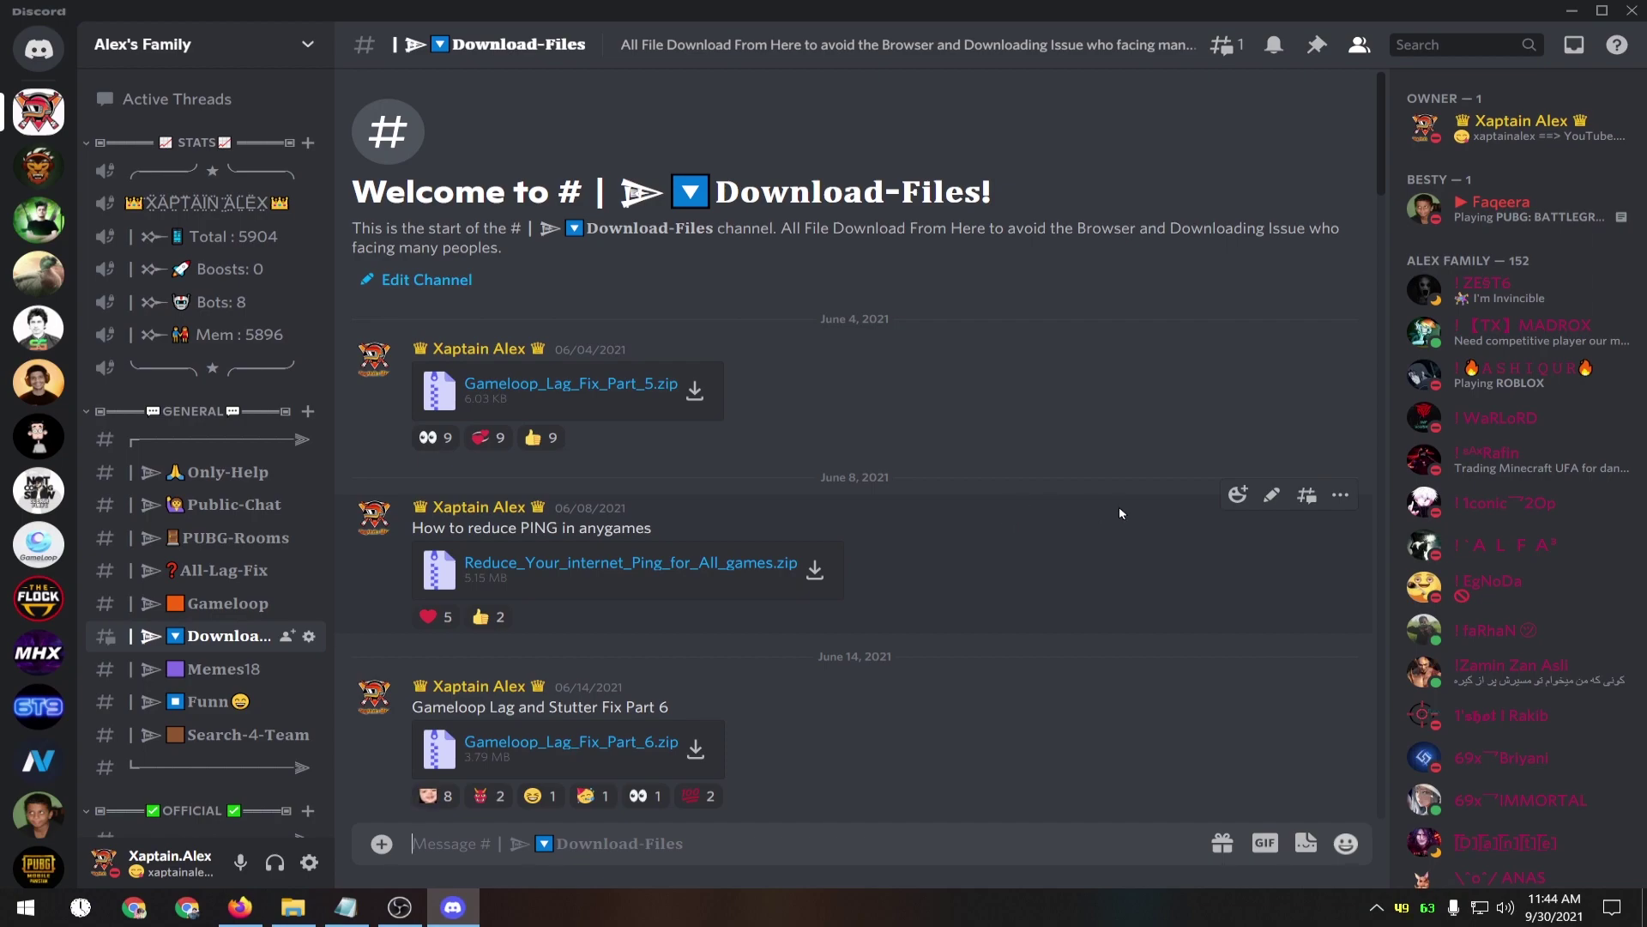
click(1574, 12)
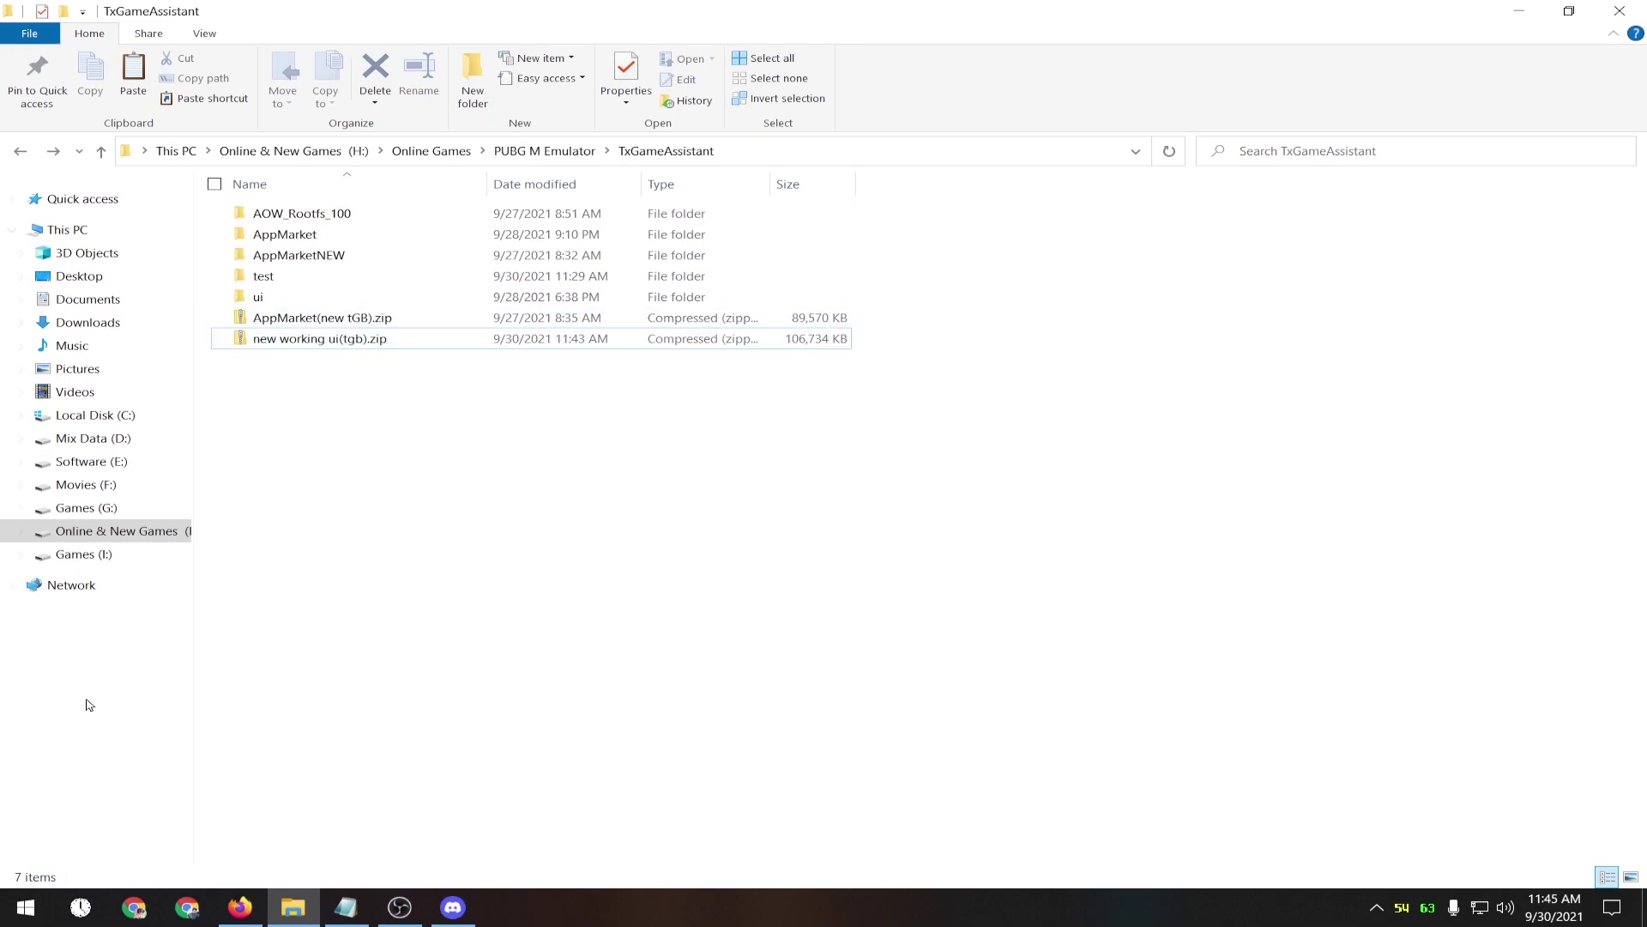
Rename the ui folder in TxGameAssistant as uitgb.
right_click(258, 297)
click(260, 298)
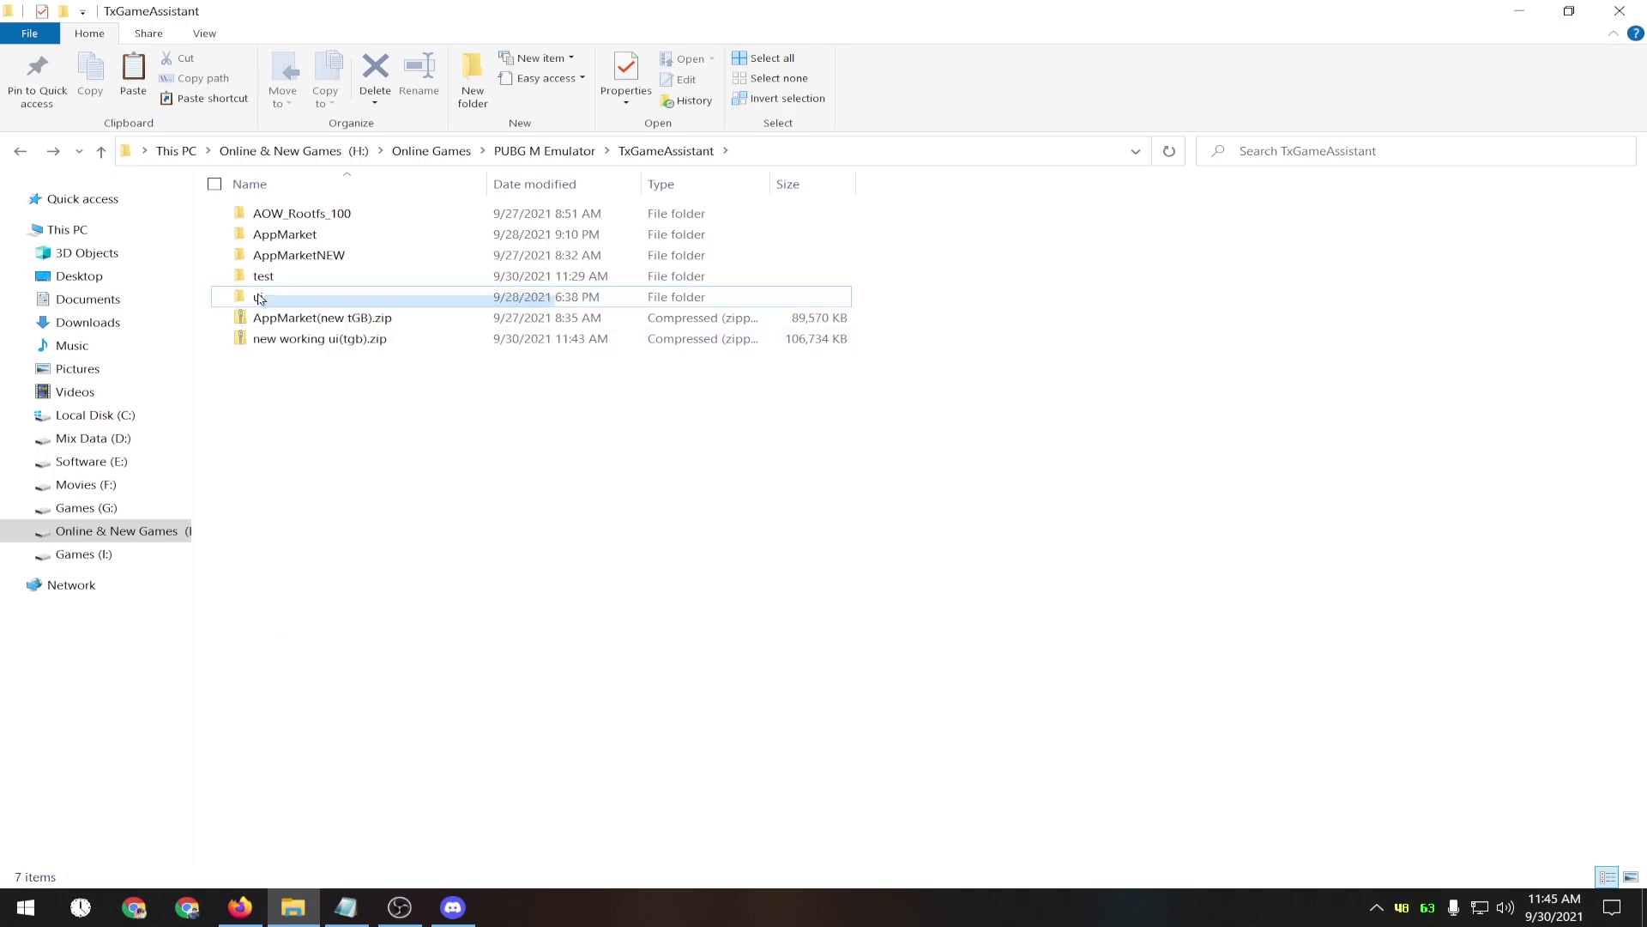
right_click(259, 297)
click(308, 813)
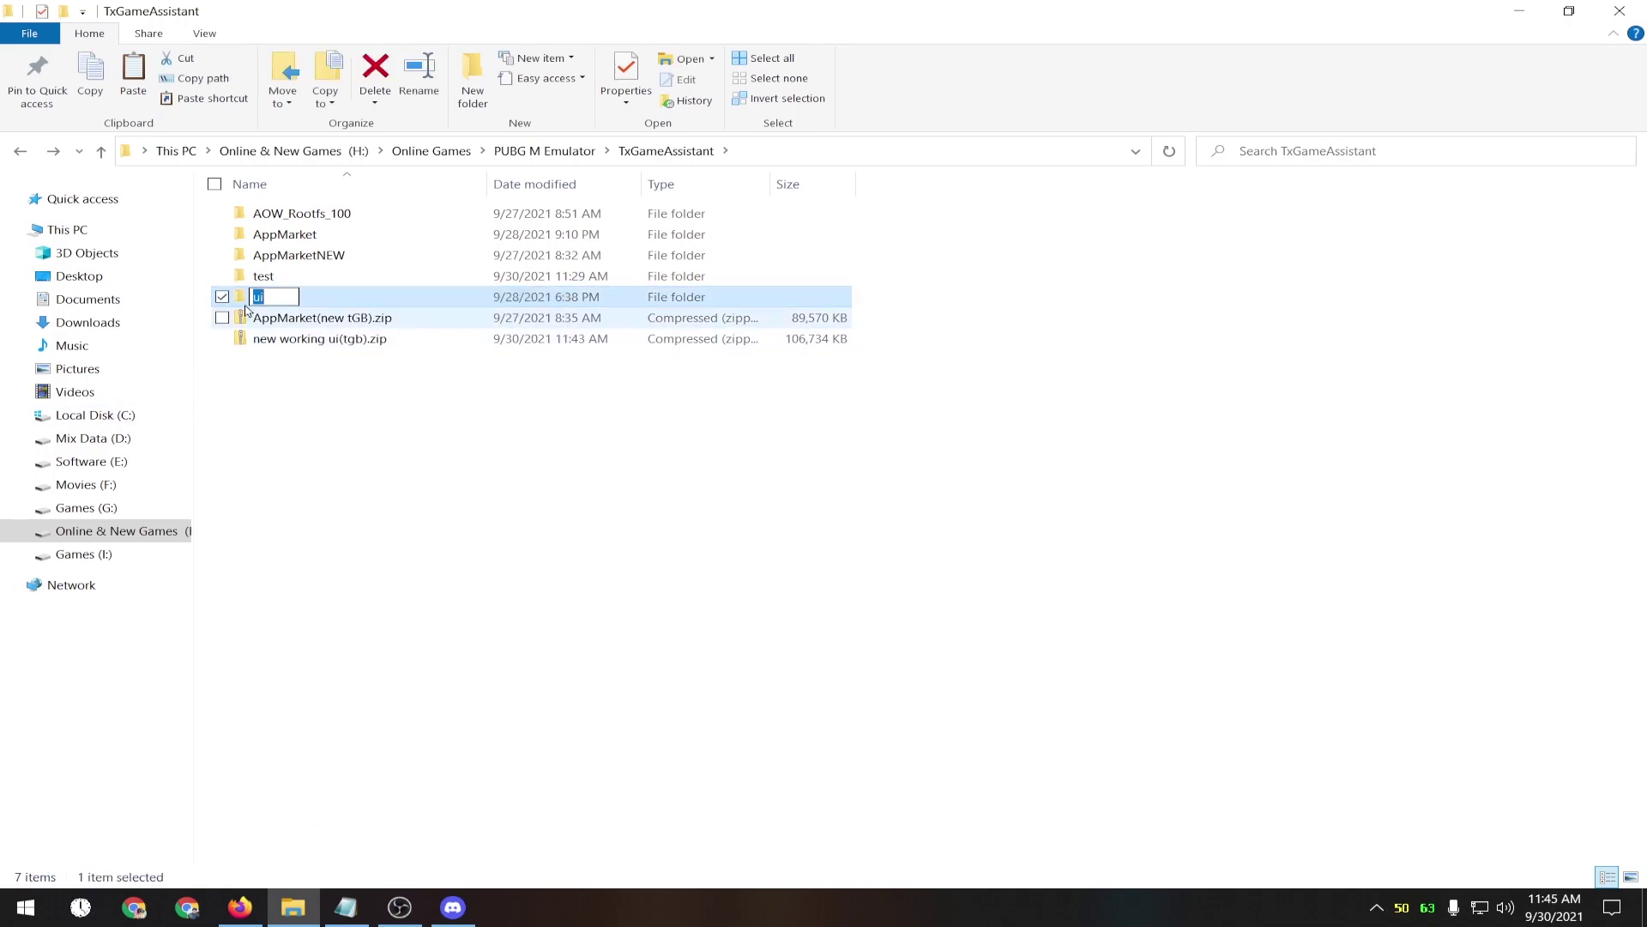
click(289, 299)
text(t)
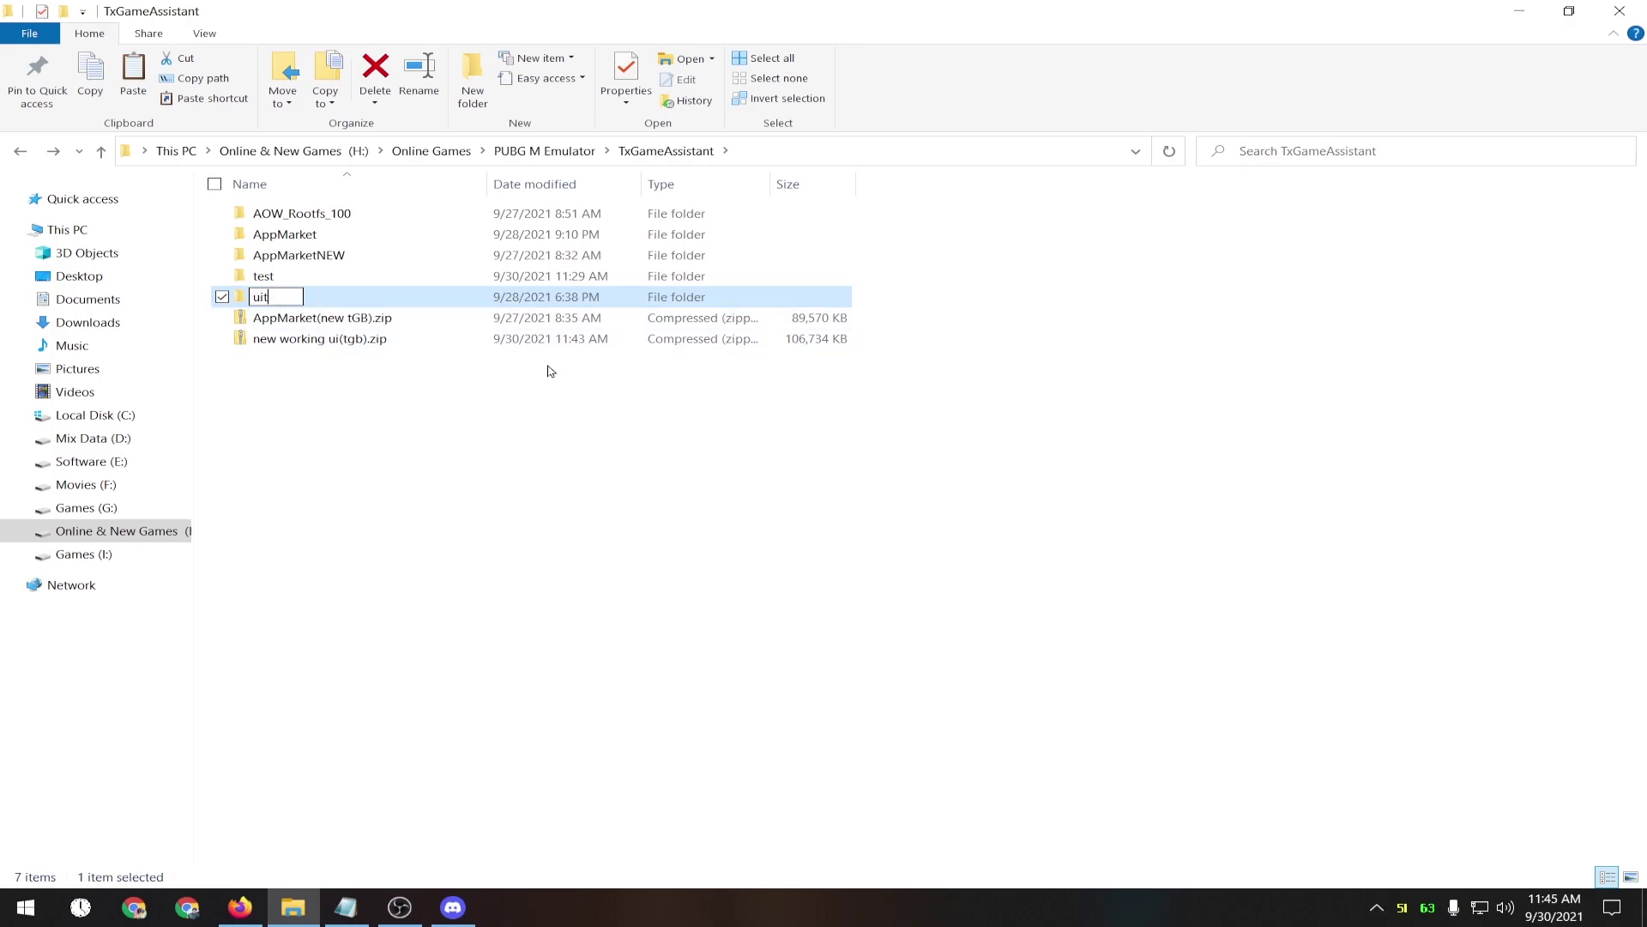
text(gb)
click(632, 469)
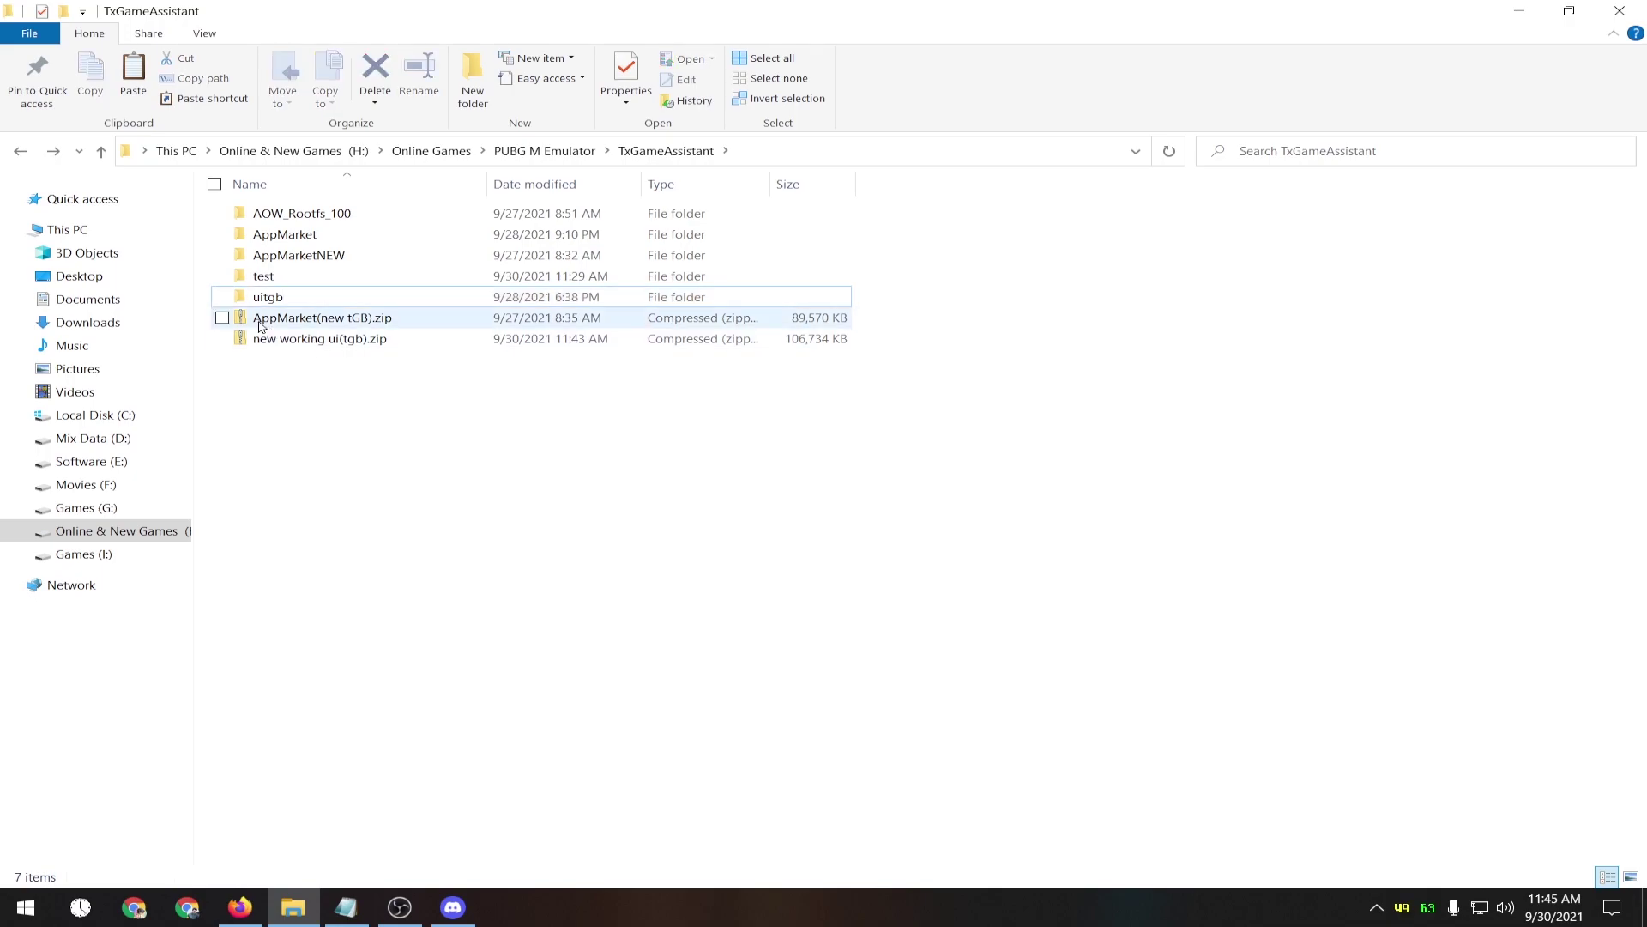
Extract new working ui(tgb).zip into the TxGameAssistant folder with 7-Zip and keep ui as the extracted folder's name.
right_click(326, 340)
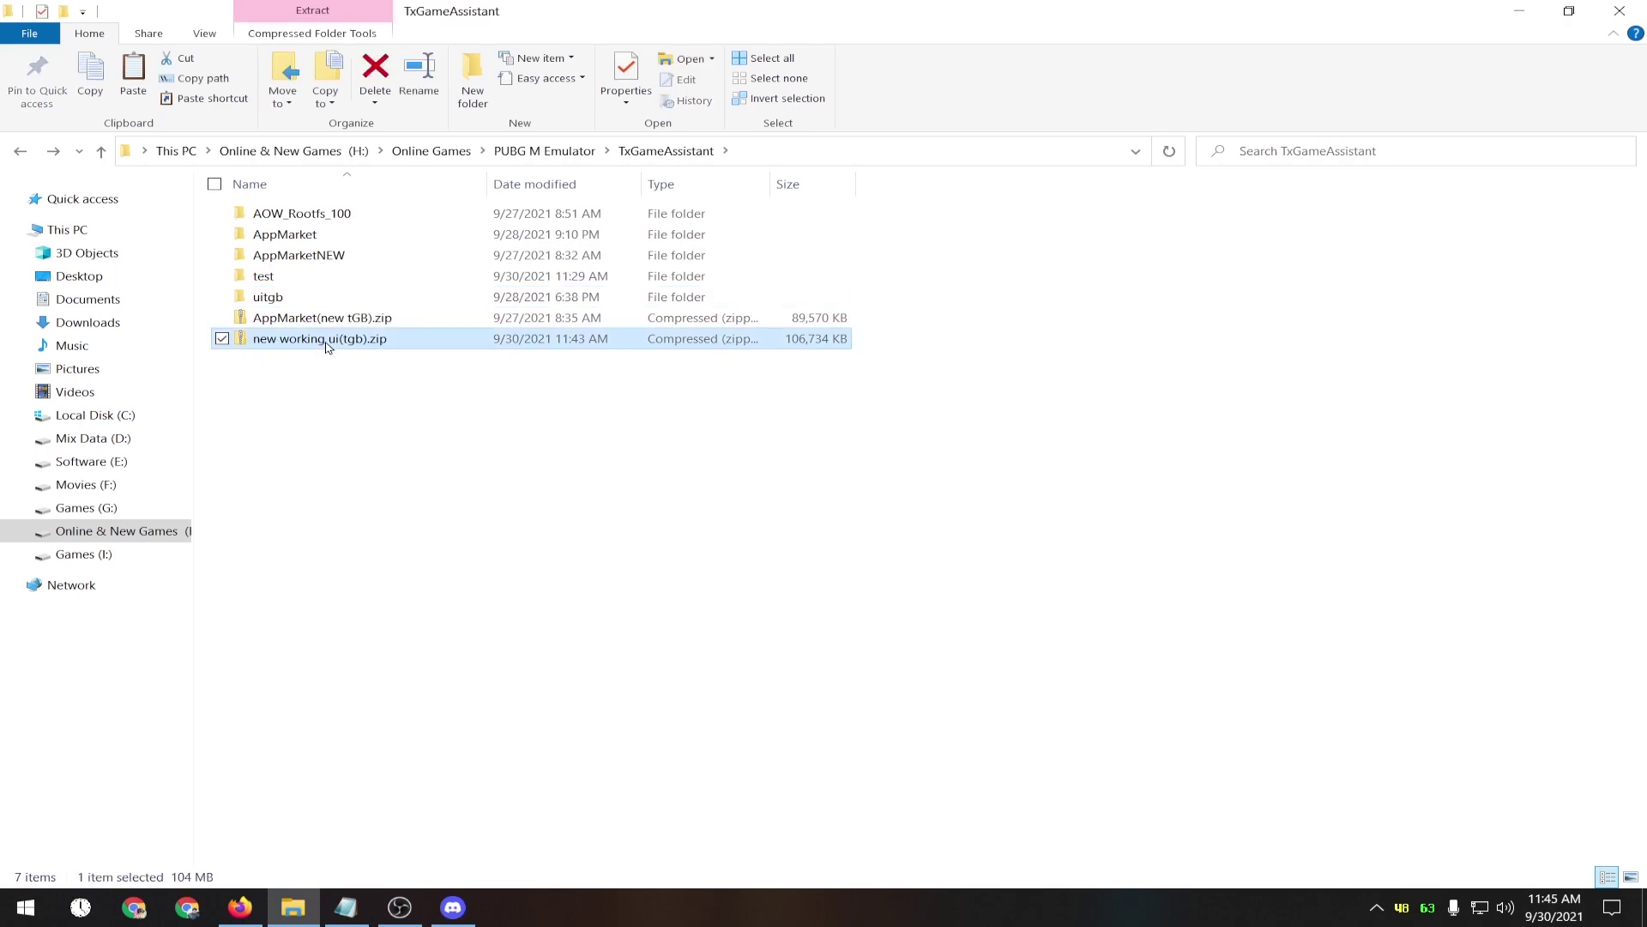
mouse_move(412, 437)
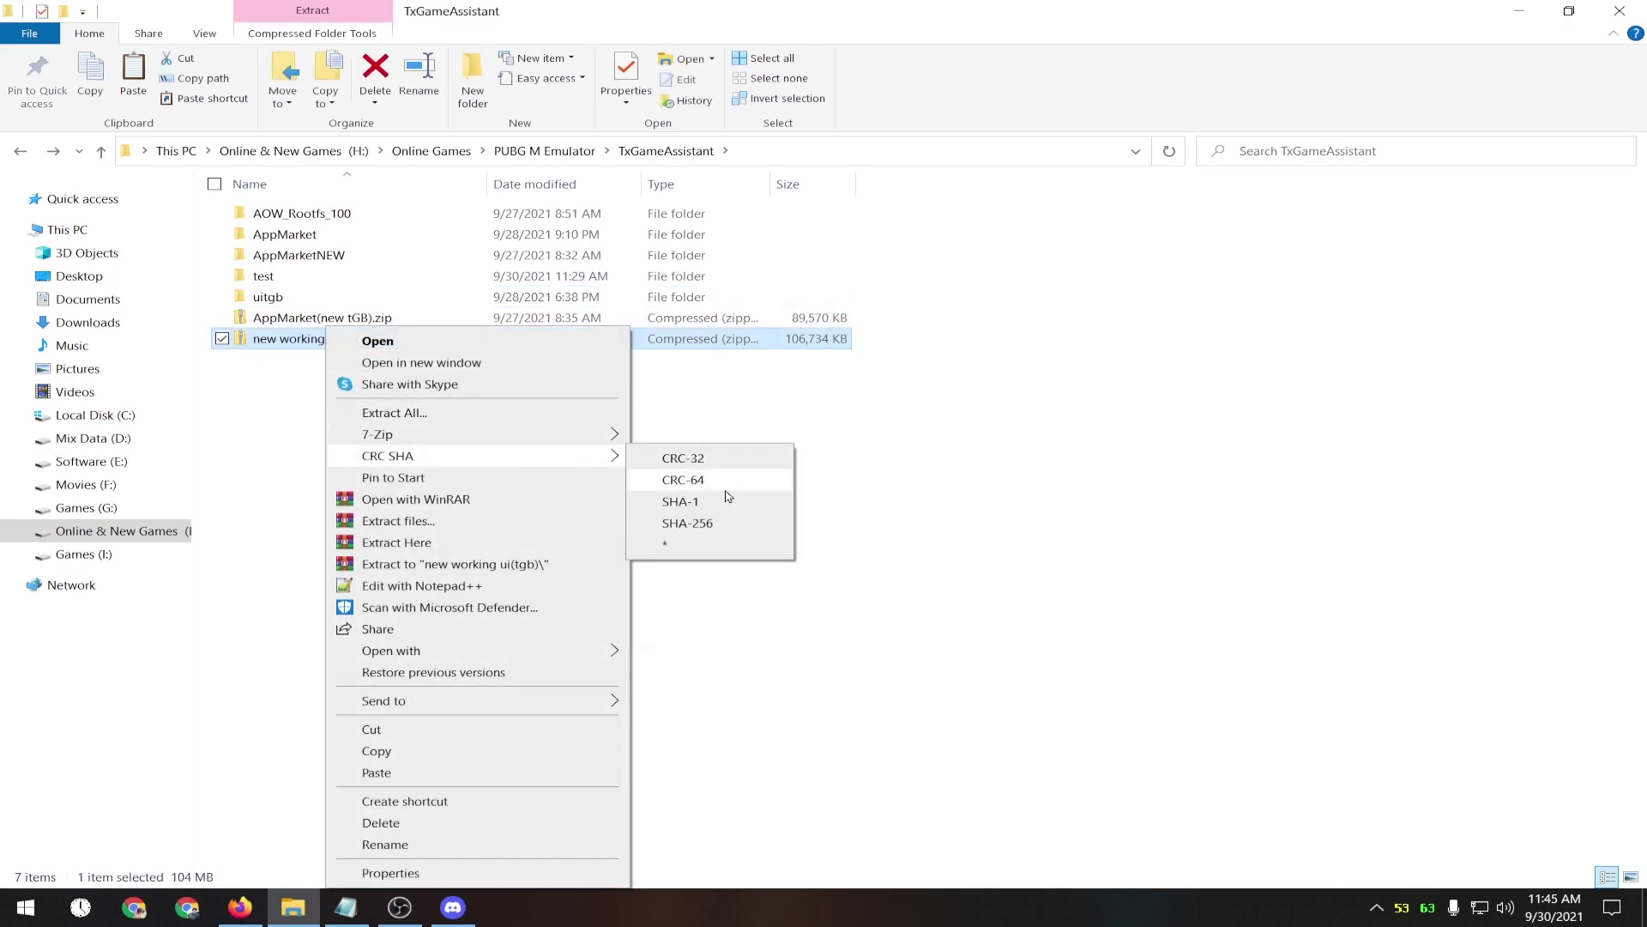
click(696, 501)
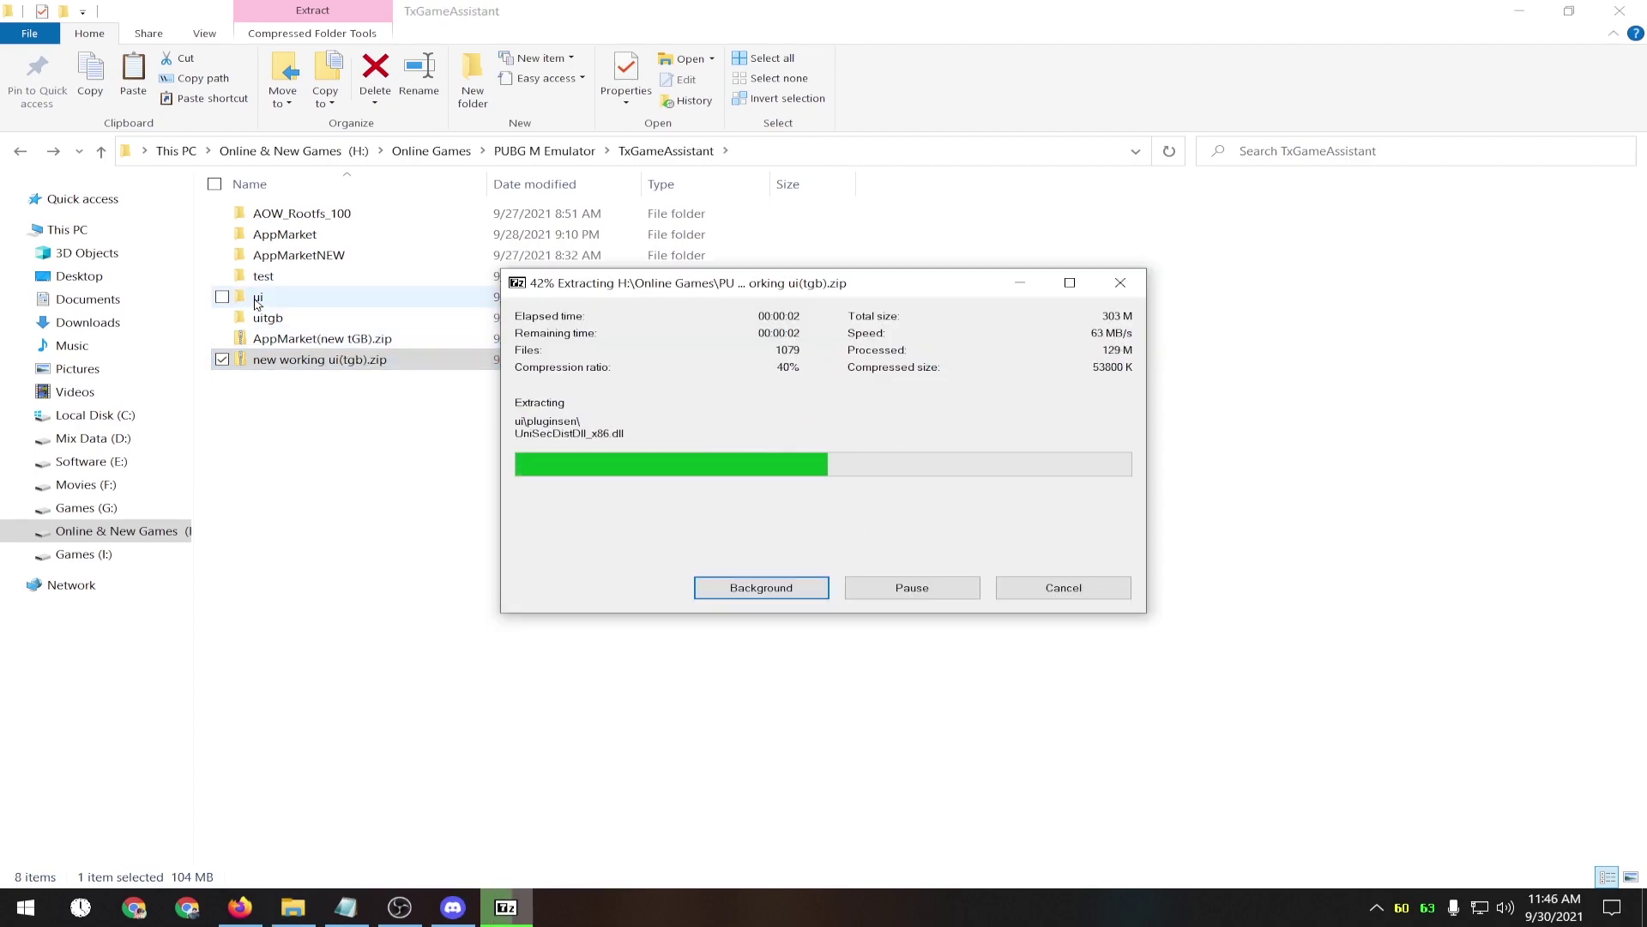
click(350, 301)
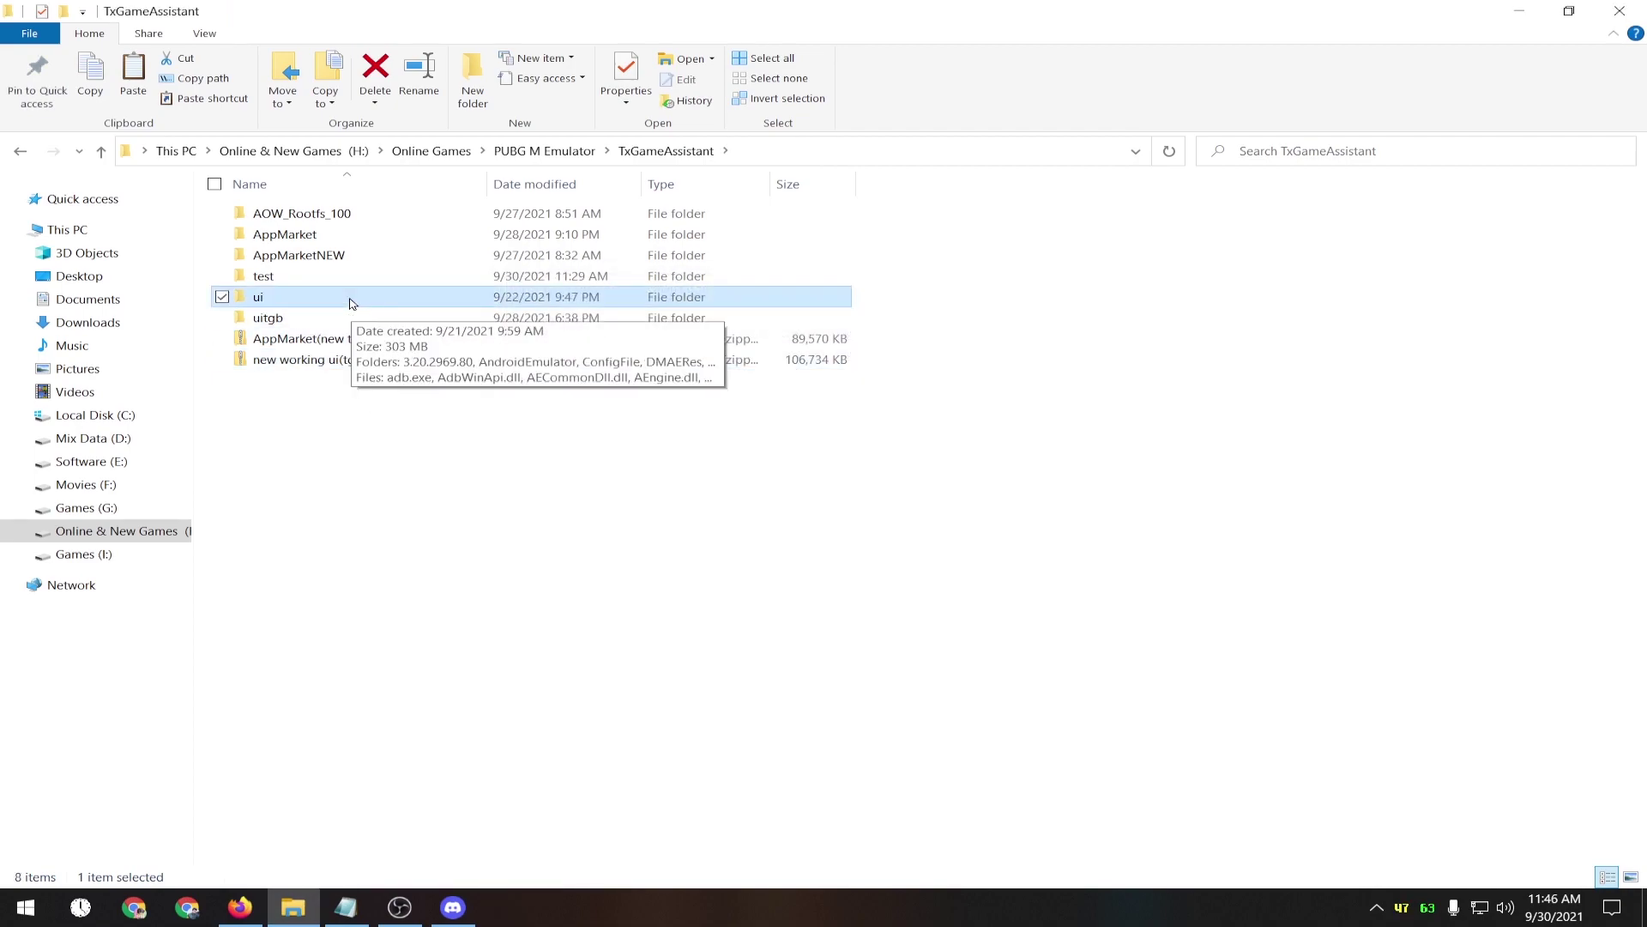
click(351, 303)
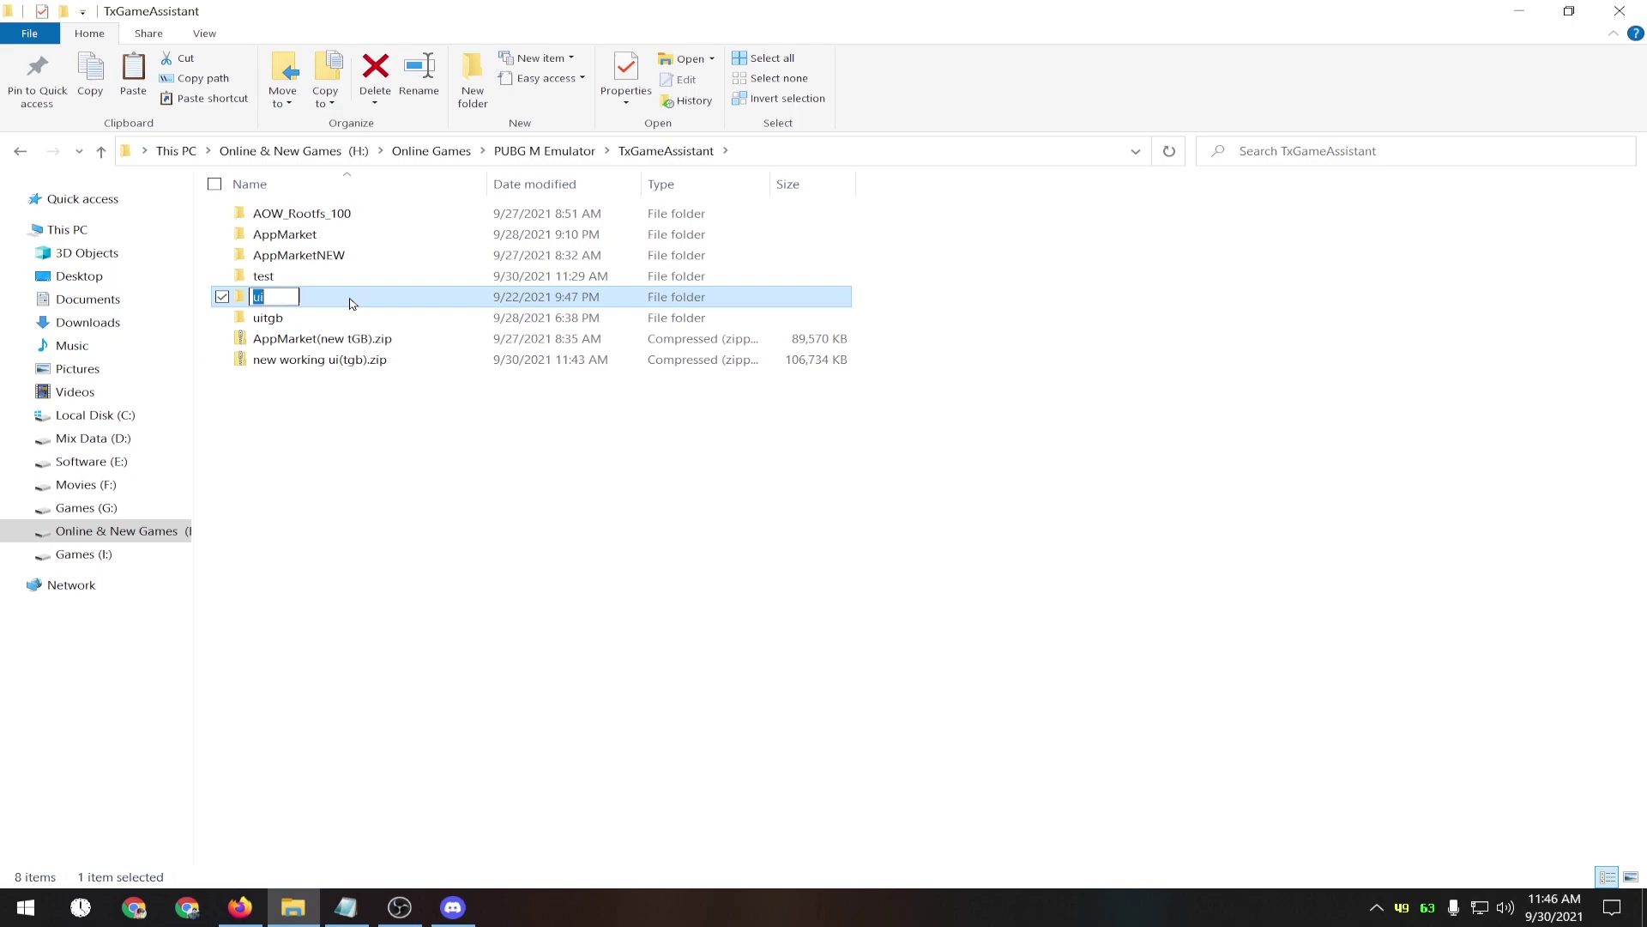
key(Return)
click(353, 467)
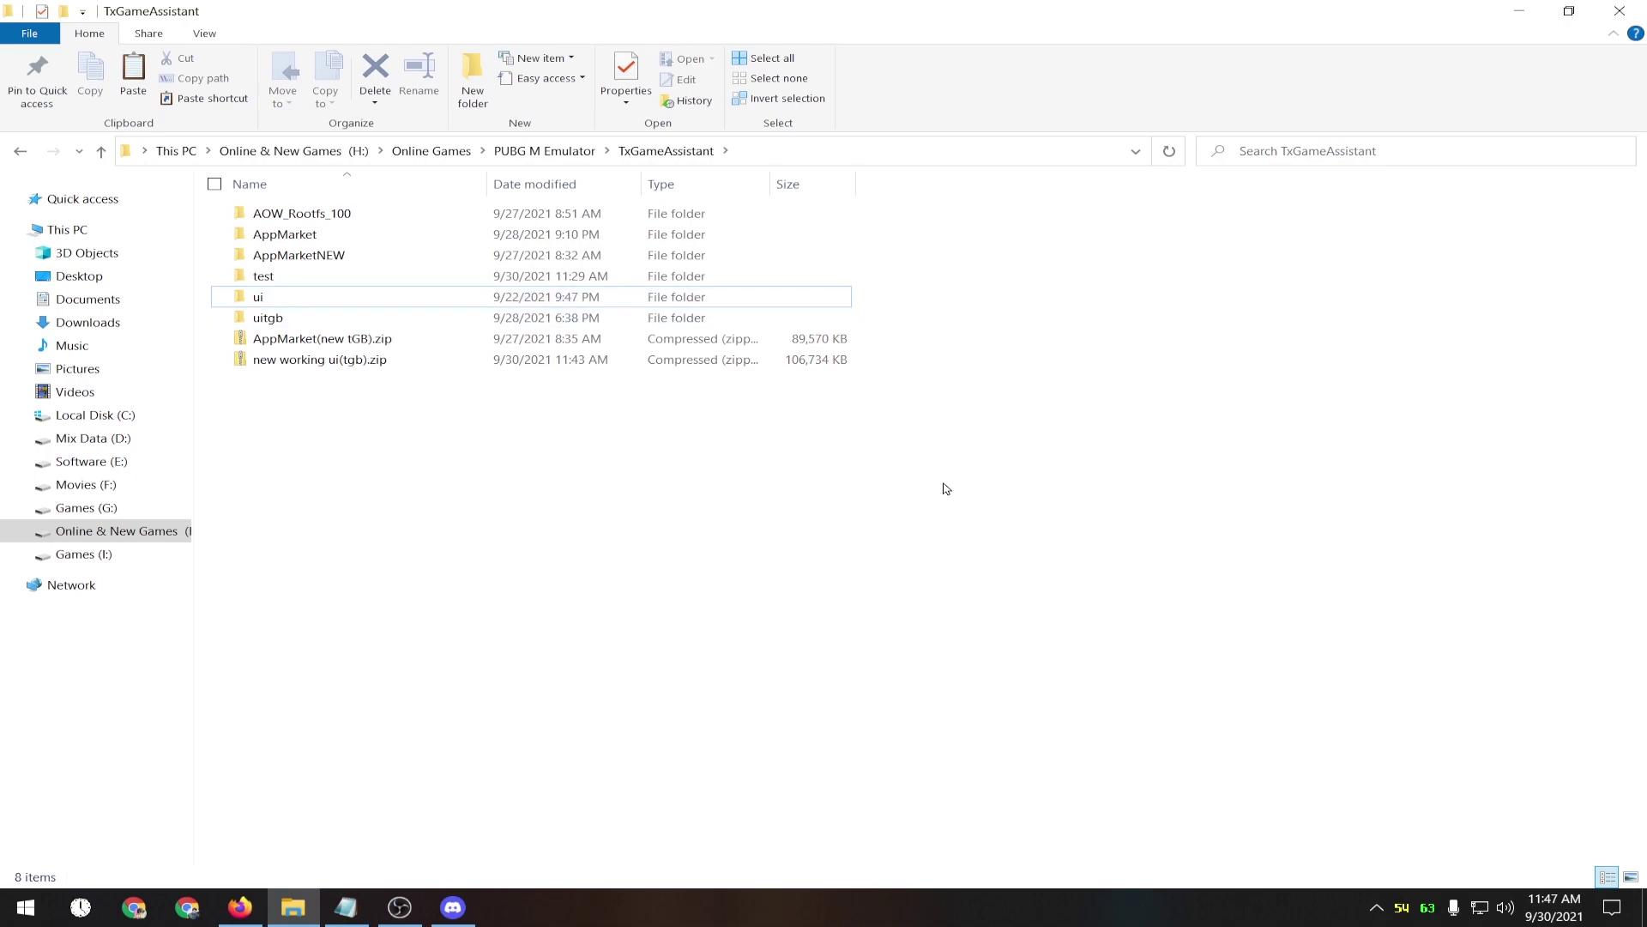
Close the folder window, open the file location of the 腾讯手游助手 desktop shortcut, and launch AppMarket.exe.
click(1626, 13)
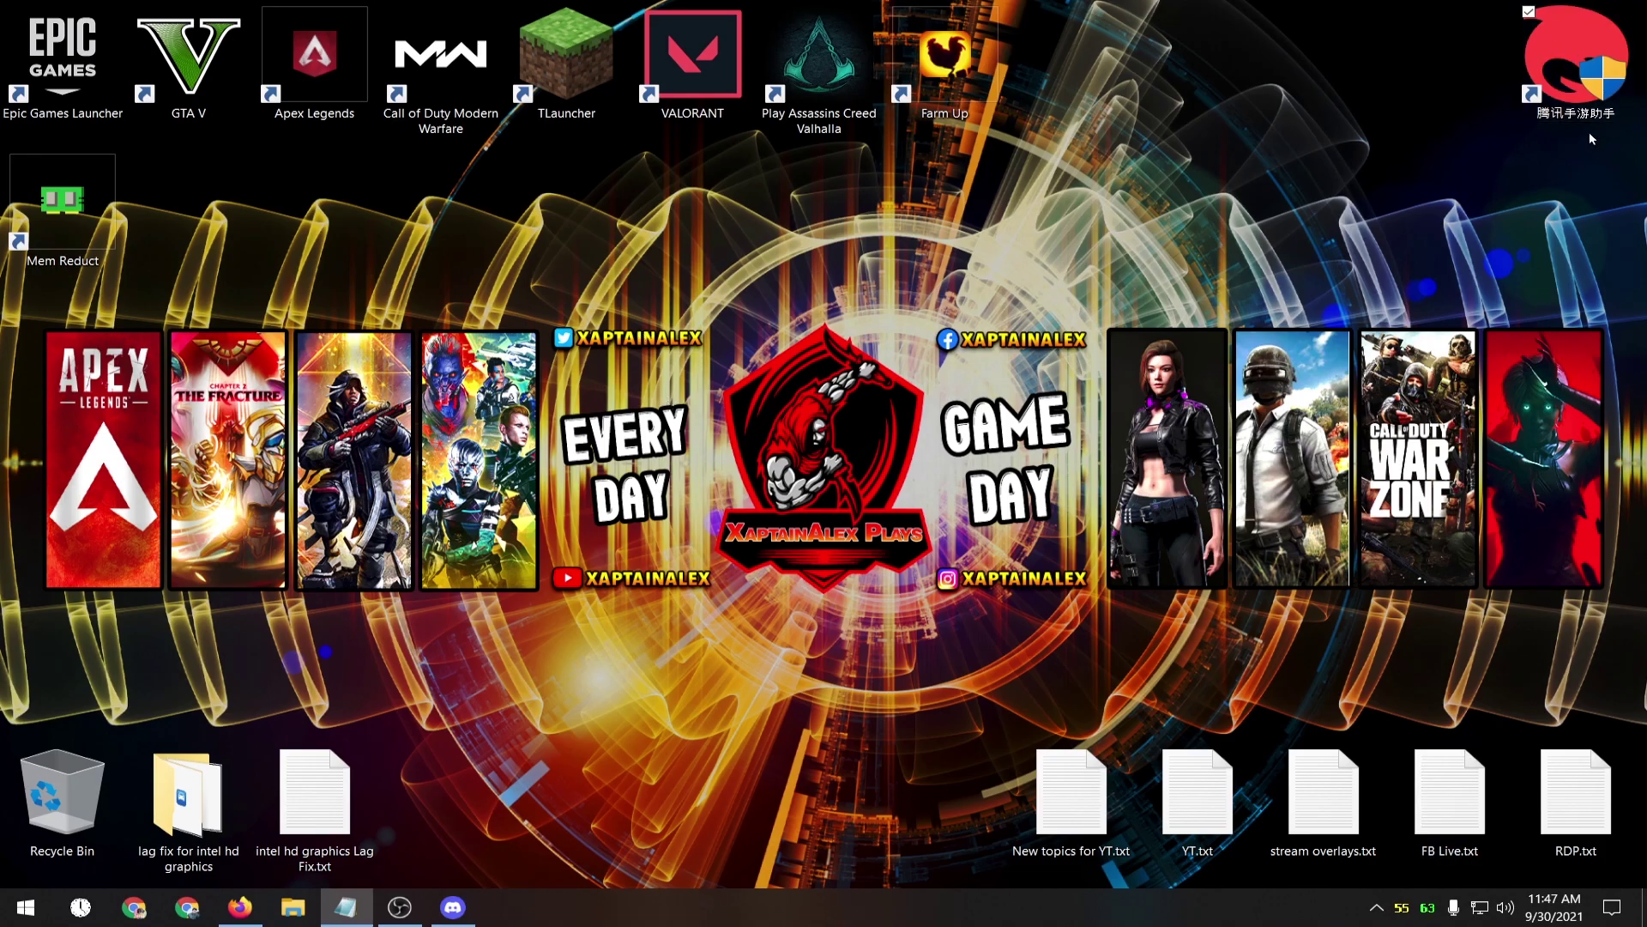
right_click(1538, 25)
click(1532, 49)
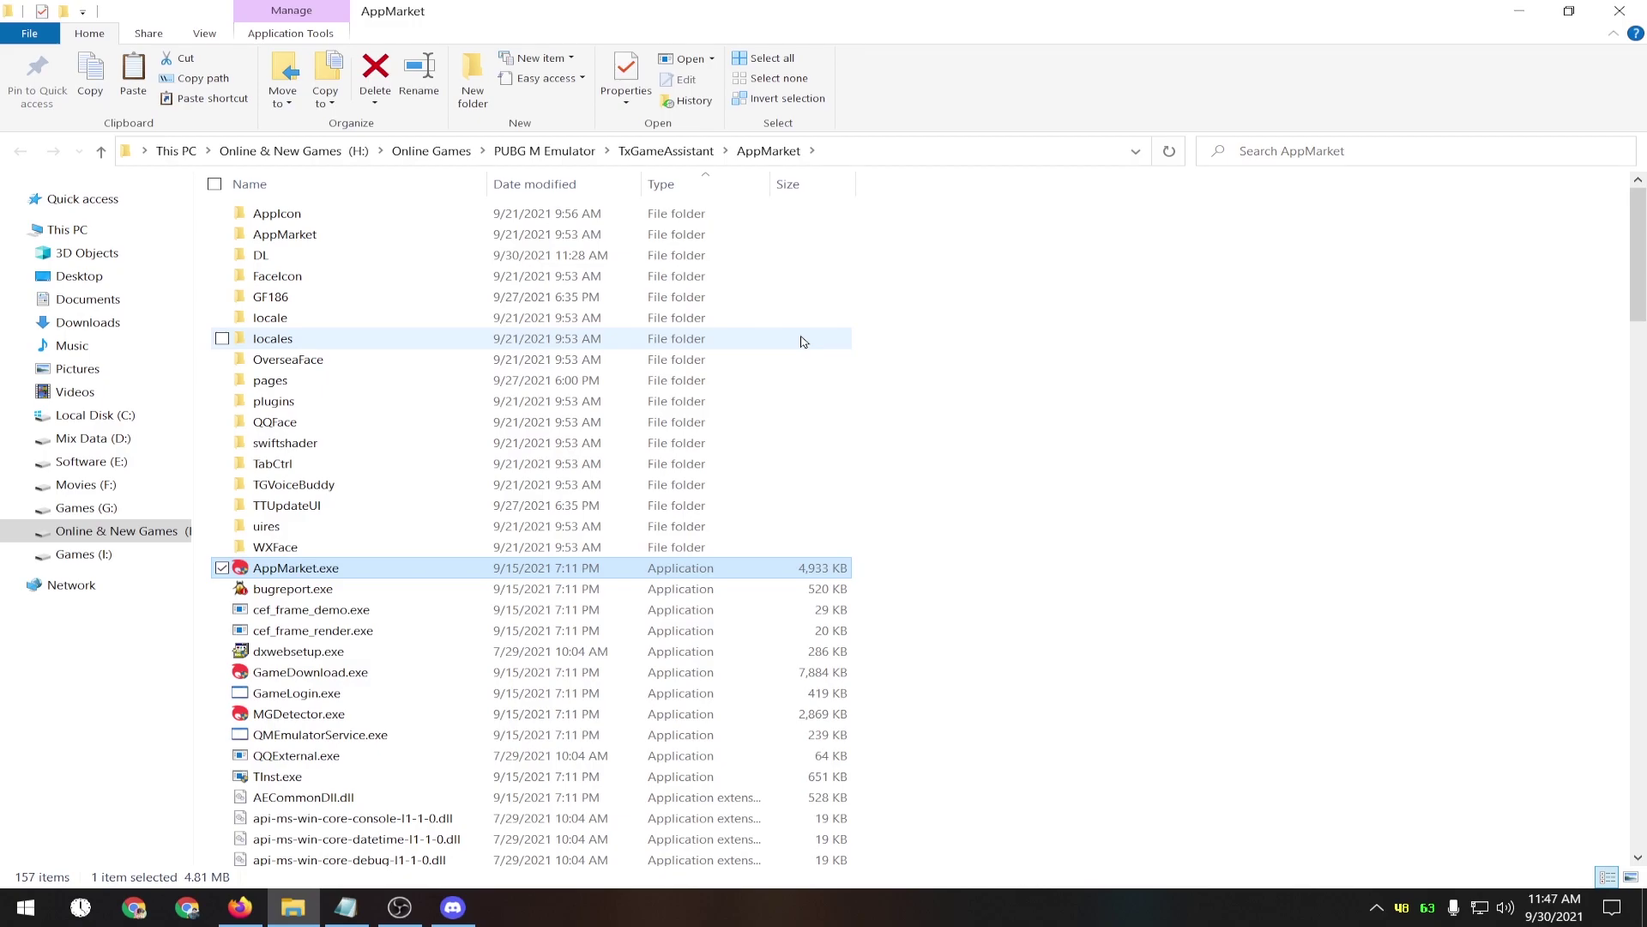
double_click(302, 571)
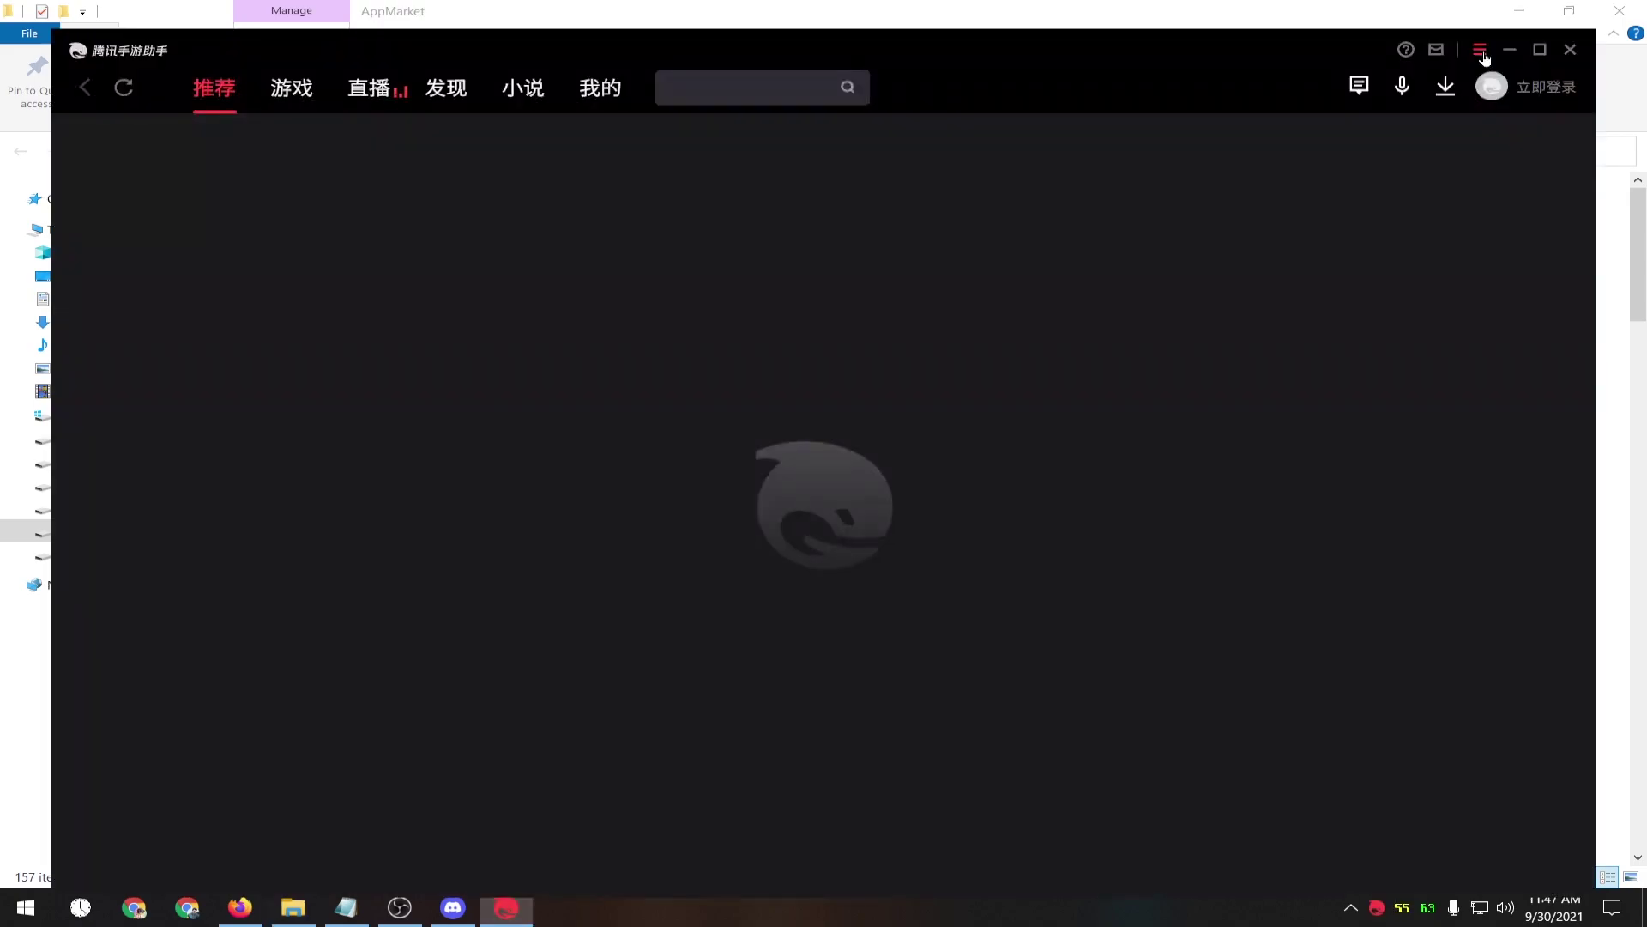
Open the emulator's engine settings (引擎设置) and set anti-aliasing (抗锯齿设置) to 关闭.
click(1480, 49)
click(1412, 112)
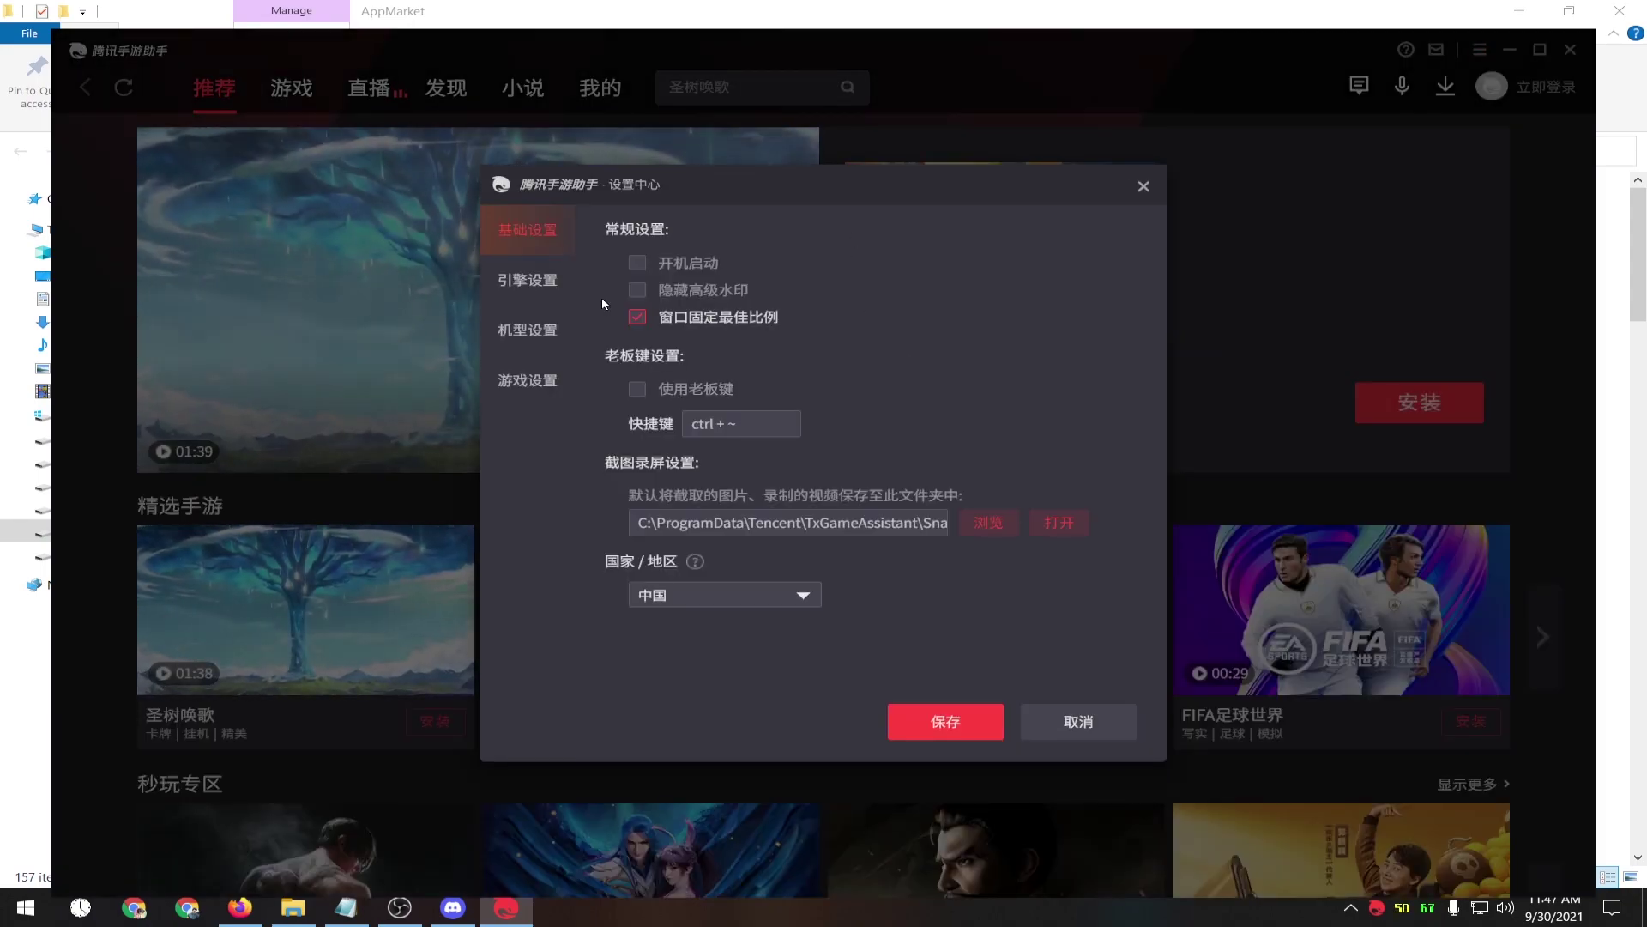
click(513, 289)
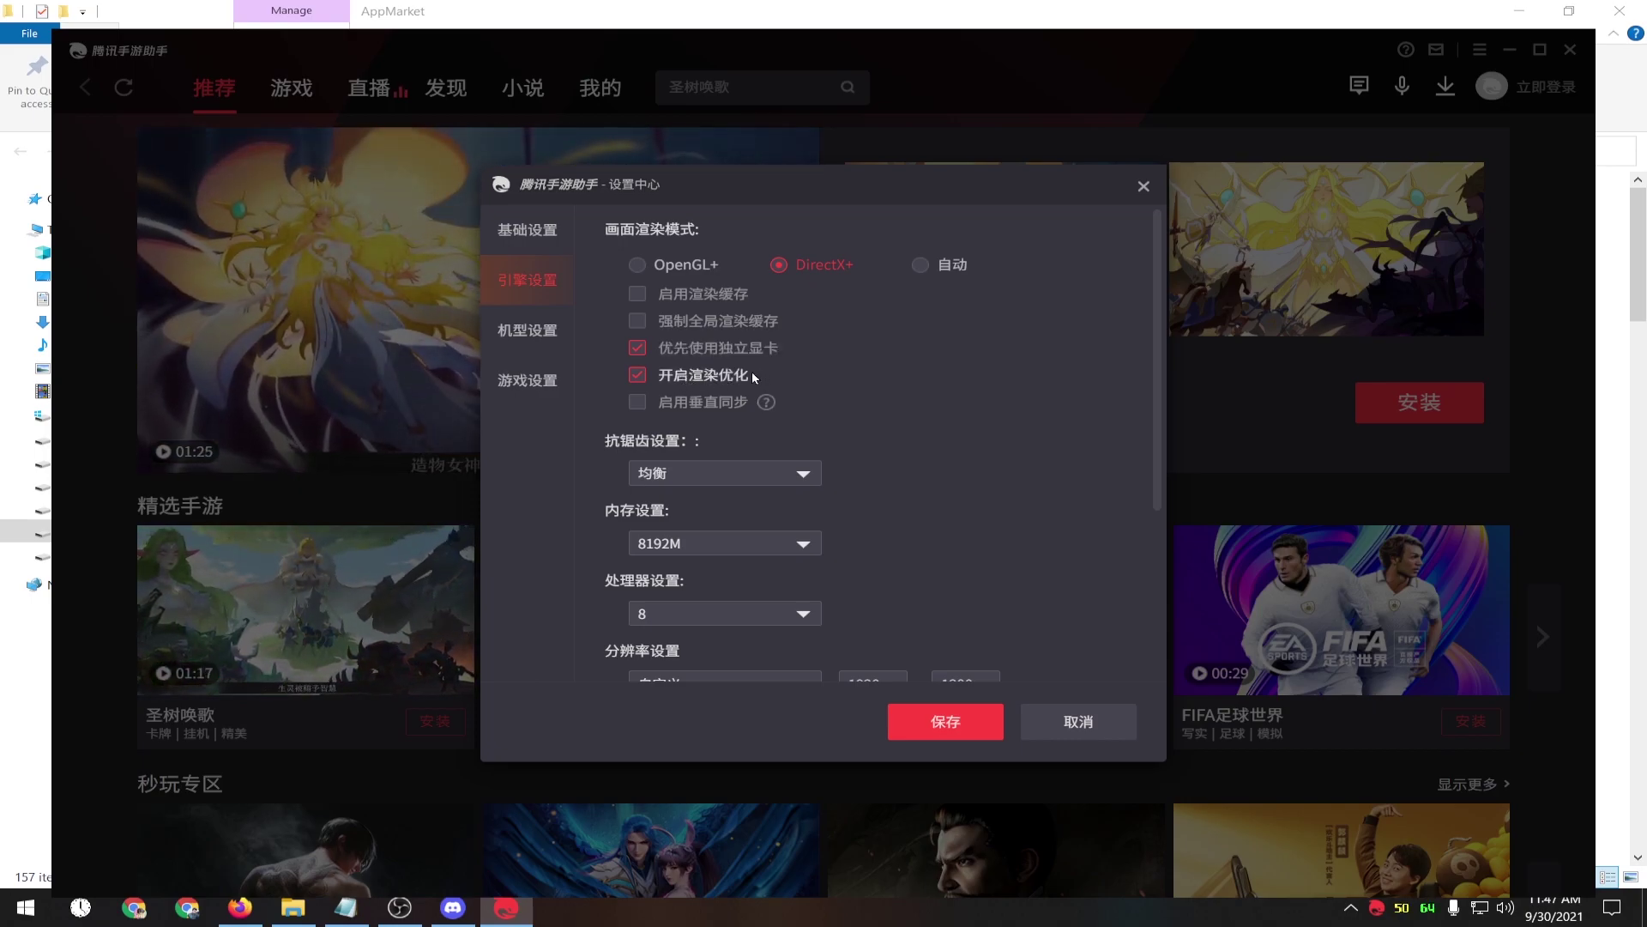
scroll(1031, 440, down, 2)
click(791, 301)
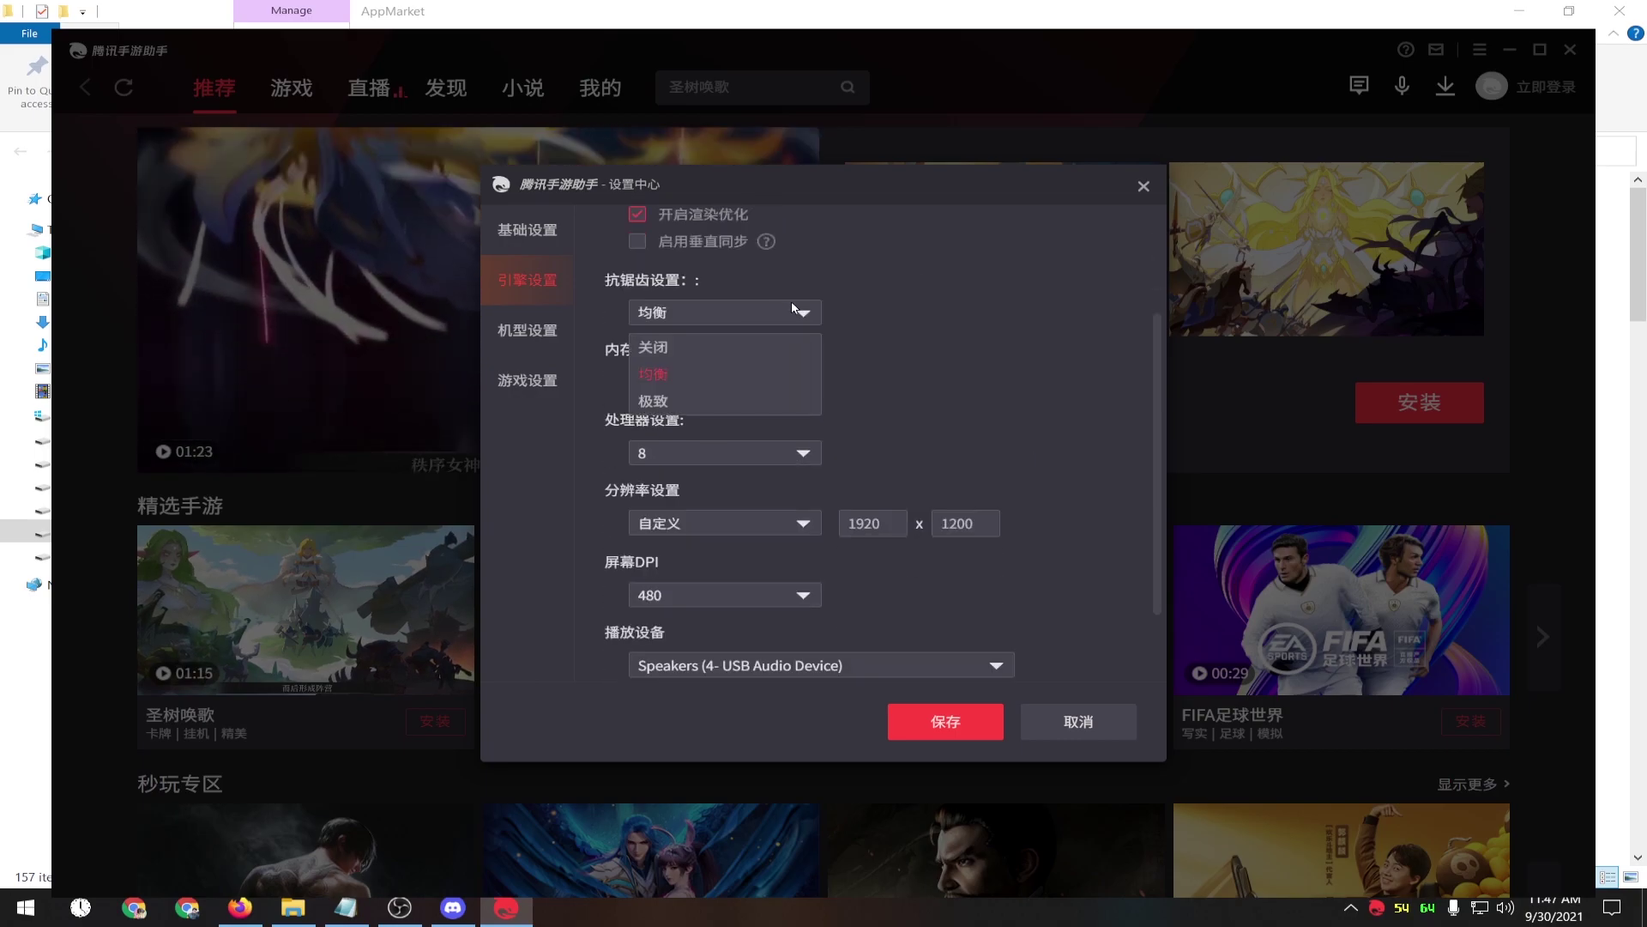
click(777, 347)
Examine the available memory (内存设置) and processor (处理器设置) options in the engine settings.
click(785, 373)
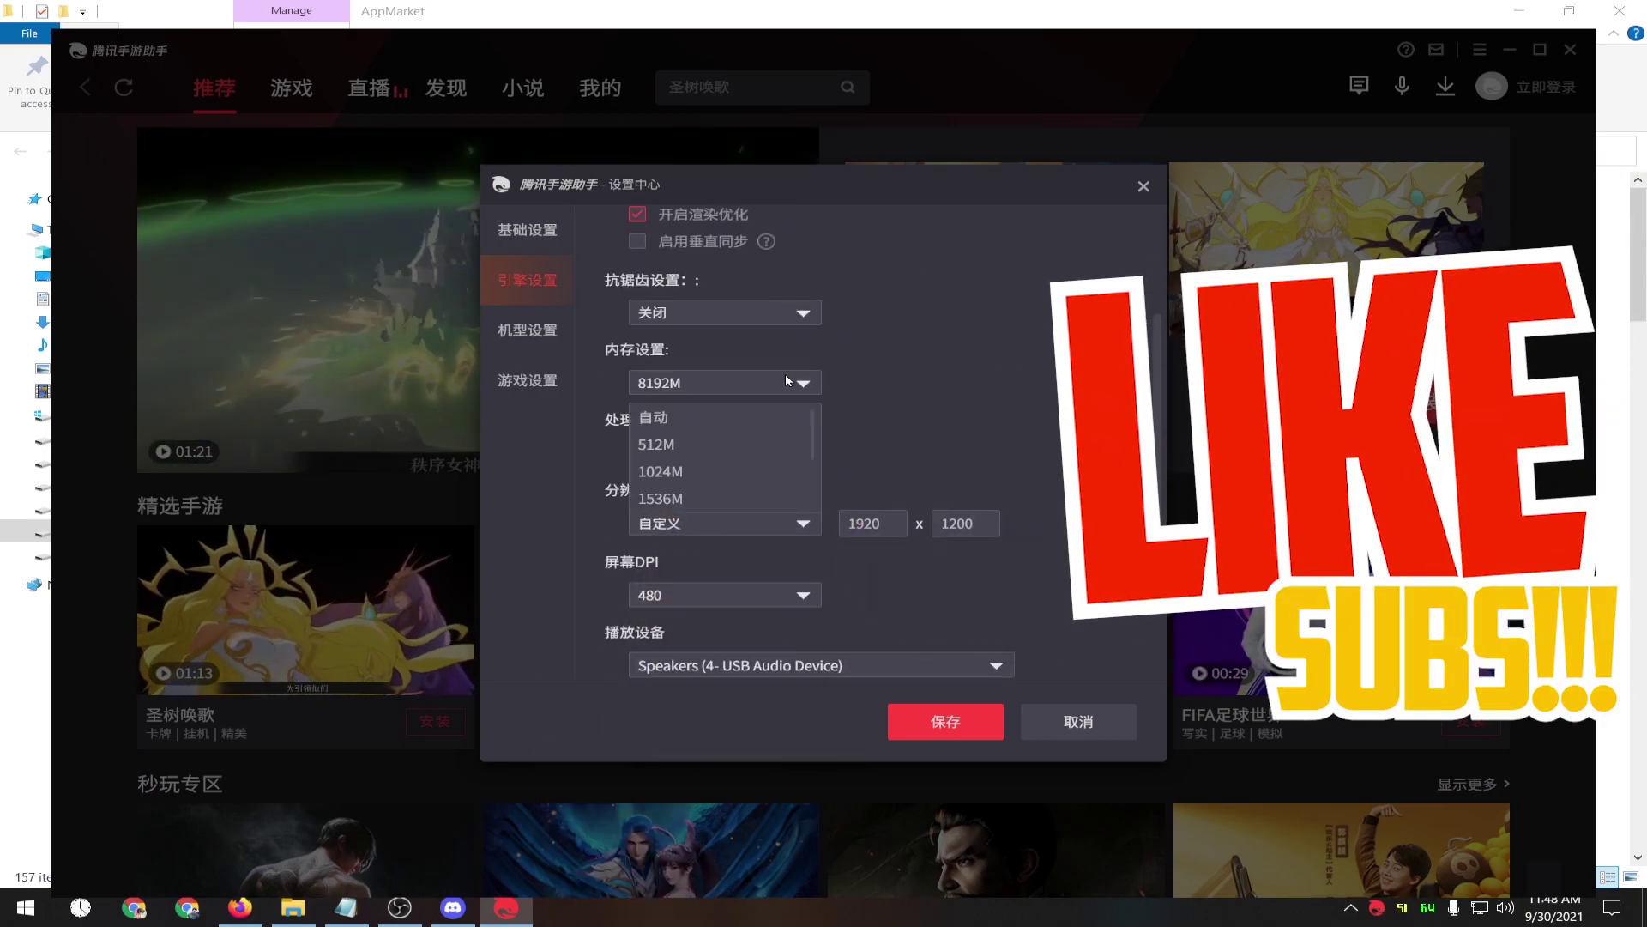
click(1024, 373)
click(803, 383)
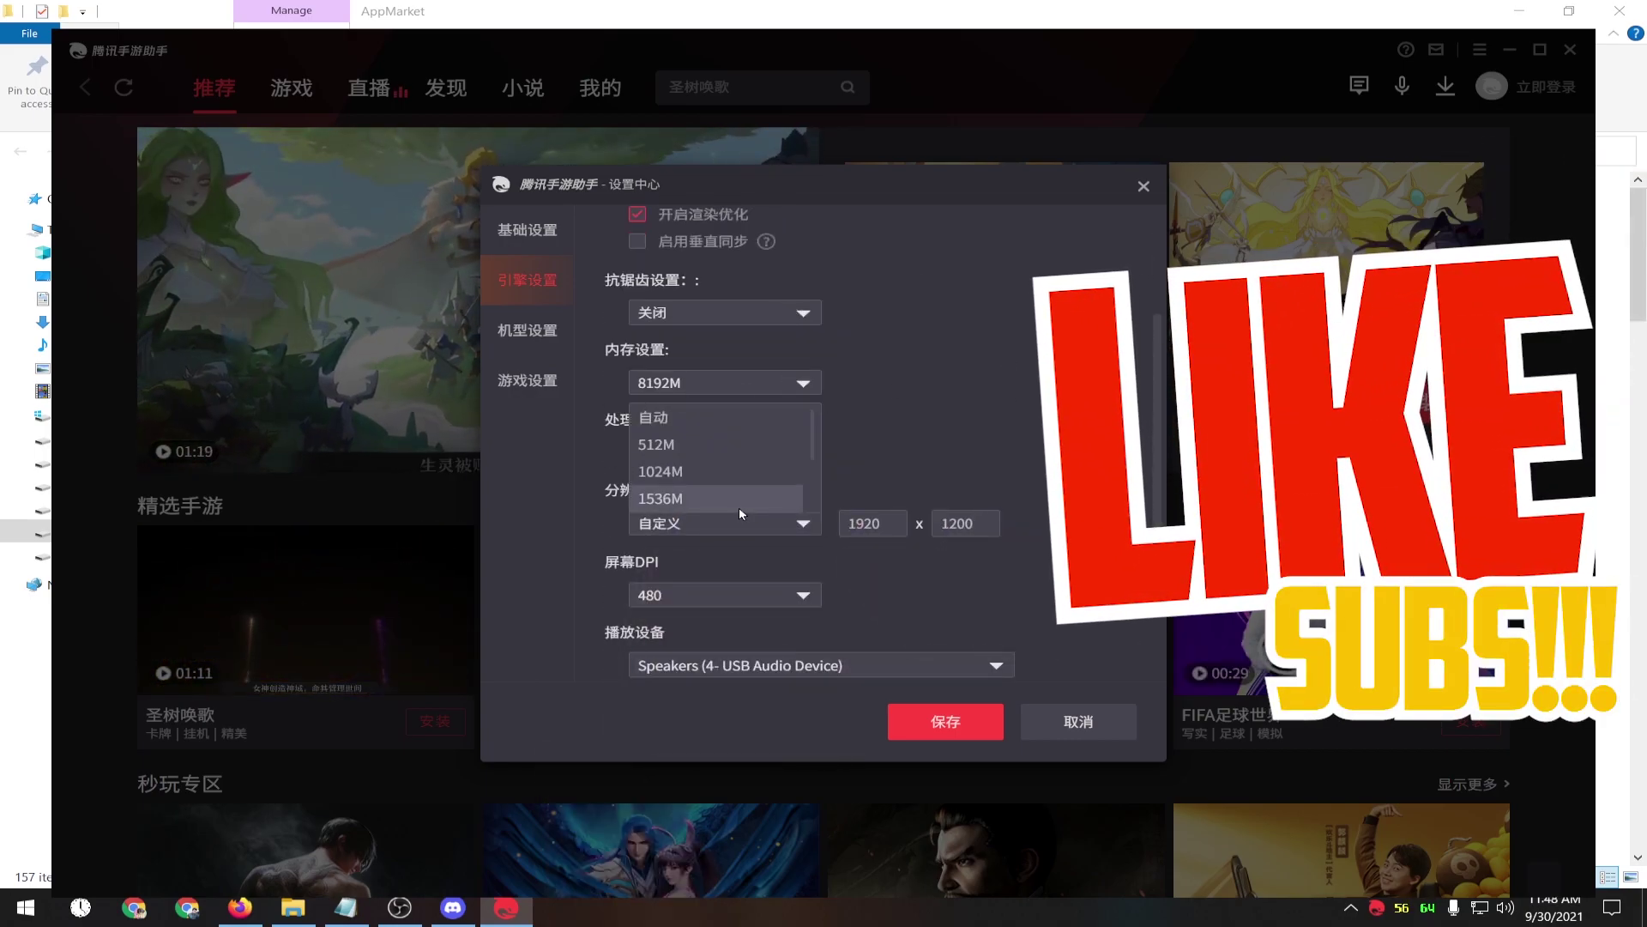
click(708, 424)
click(739, 453)
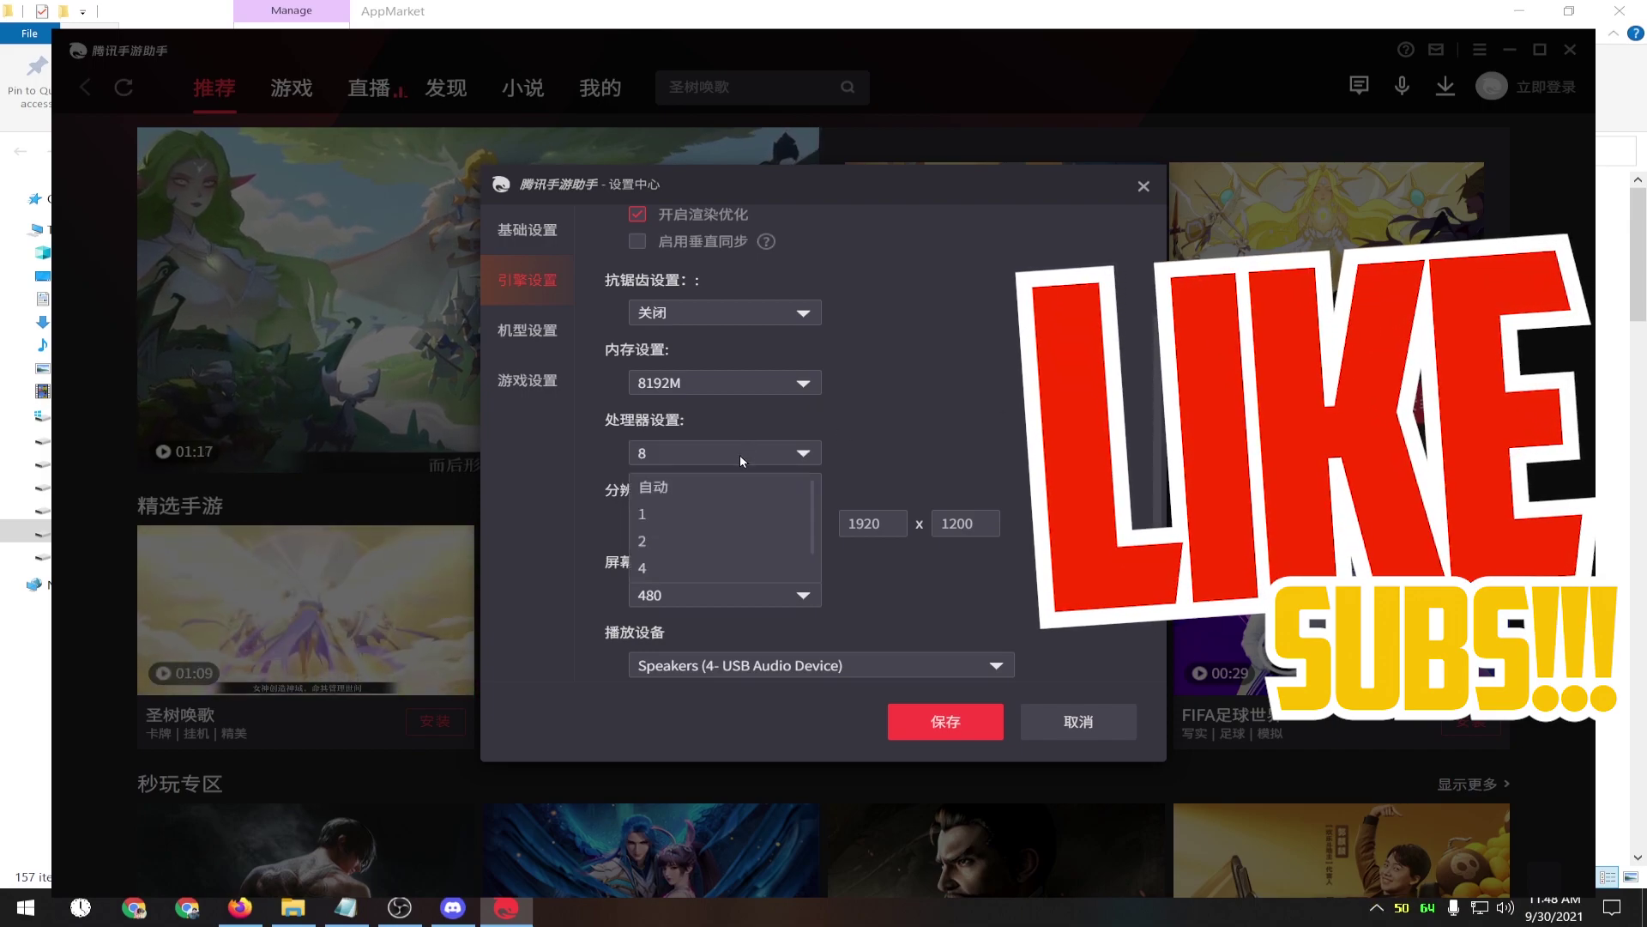
key(Escape)
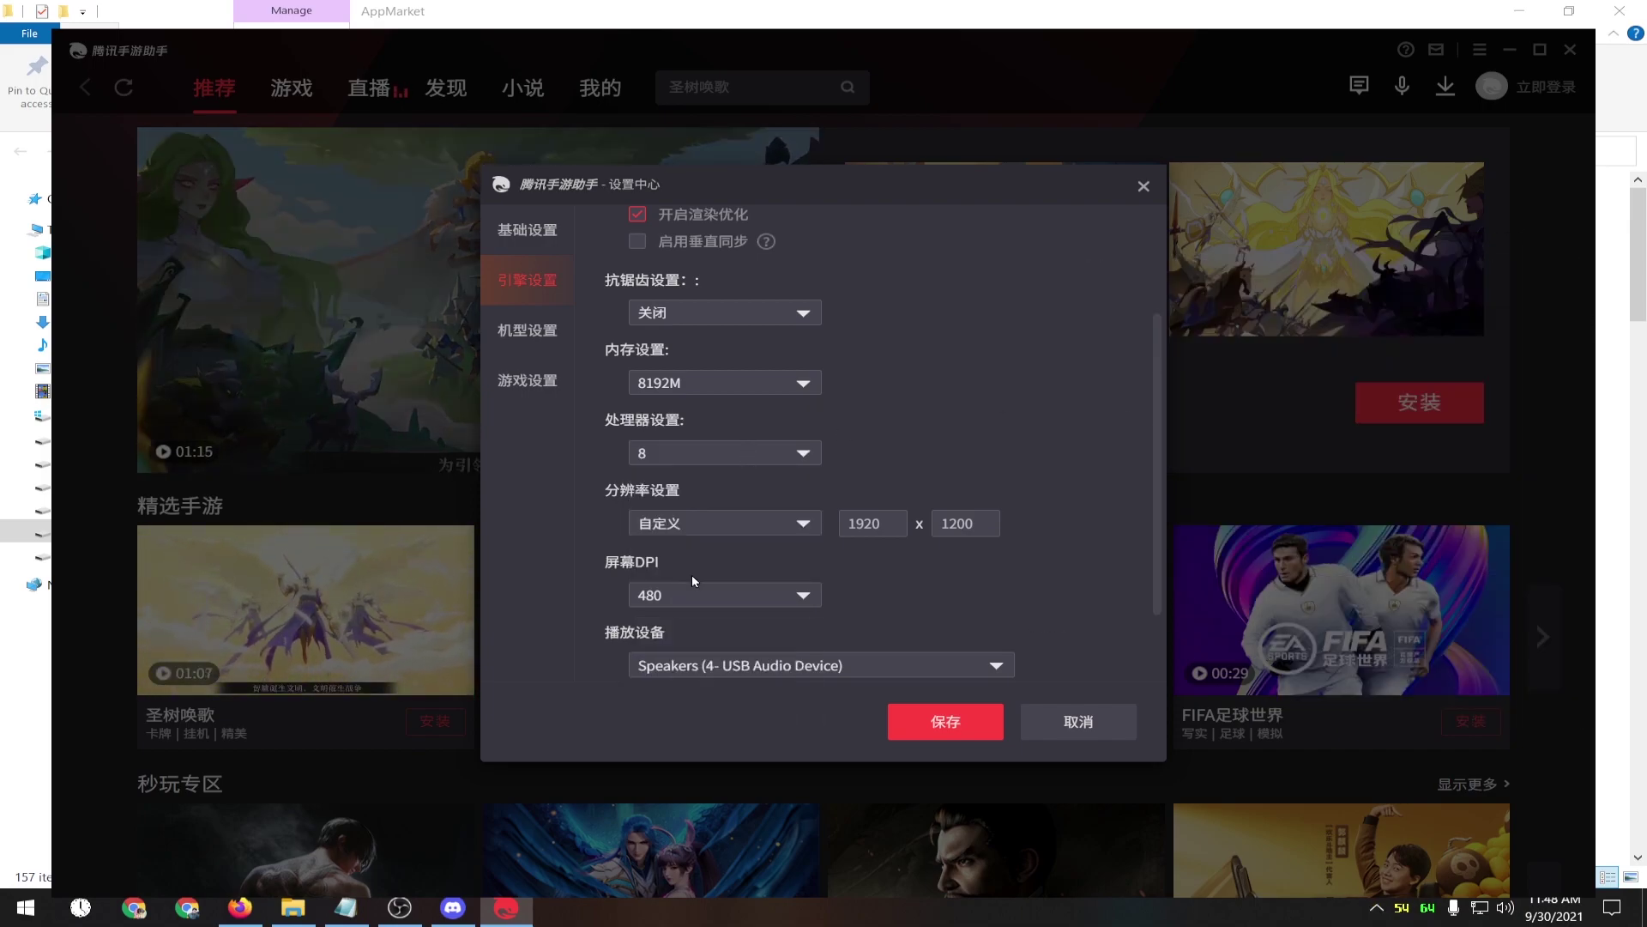
click(770, 446)
click(887, 477)
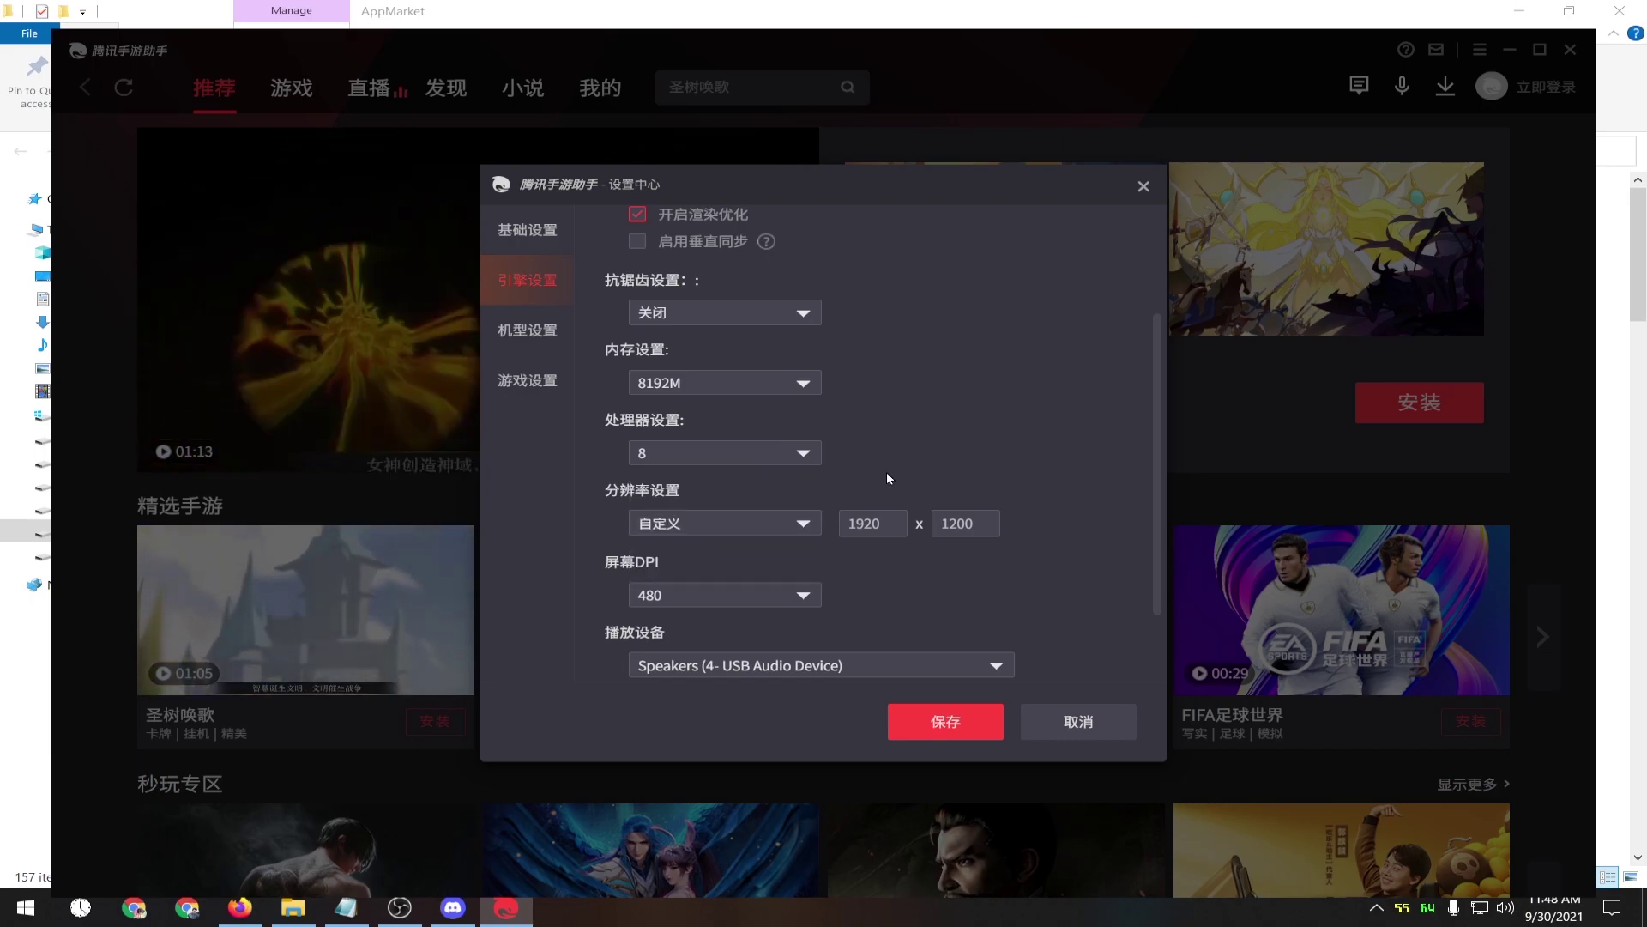
Set the emulator resolution (分辨率设置) to 1280x720 and the screen DPI (屏幕DPI) to 320.
click(772, 524)
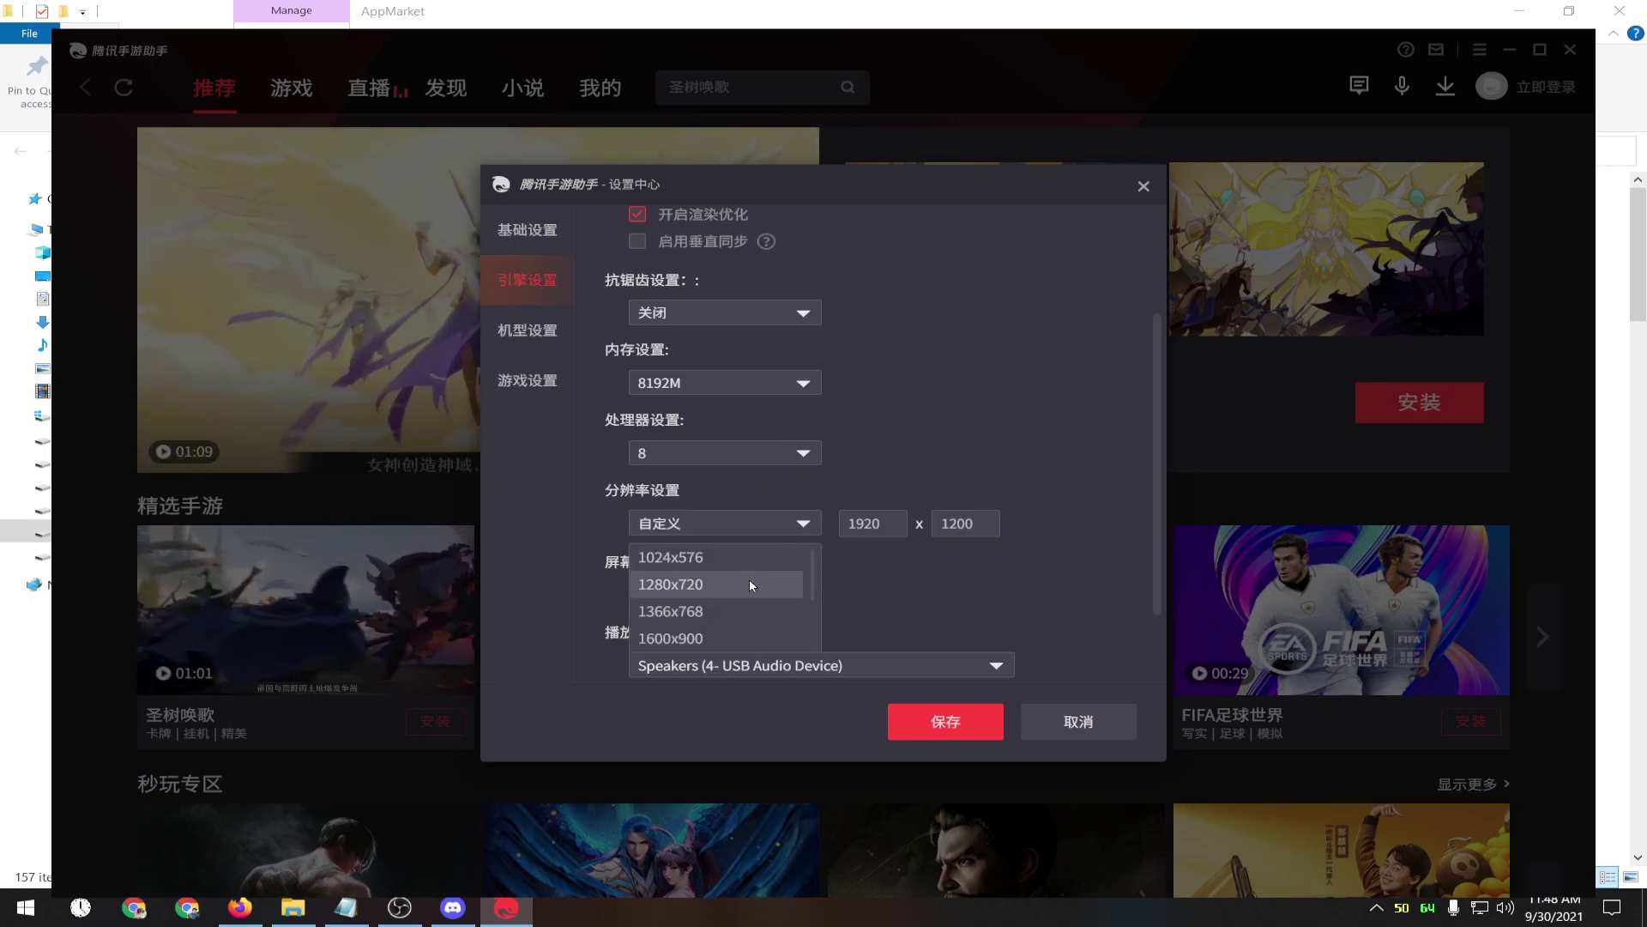
click(705, 585)
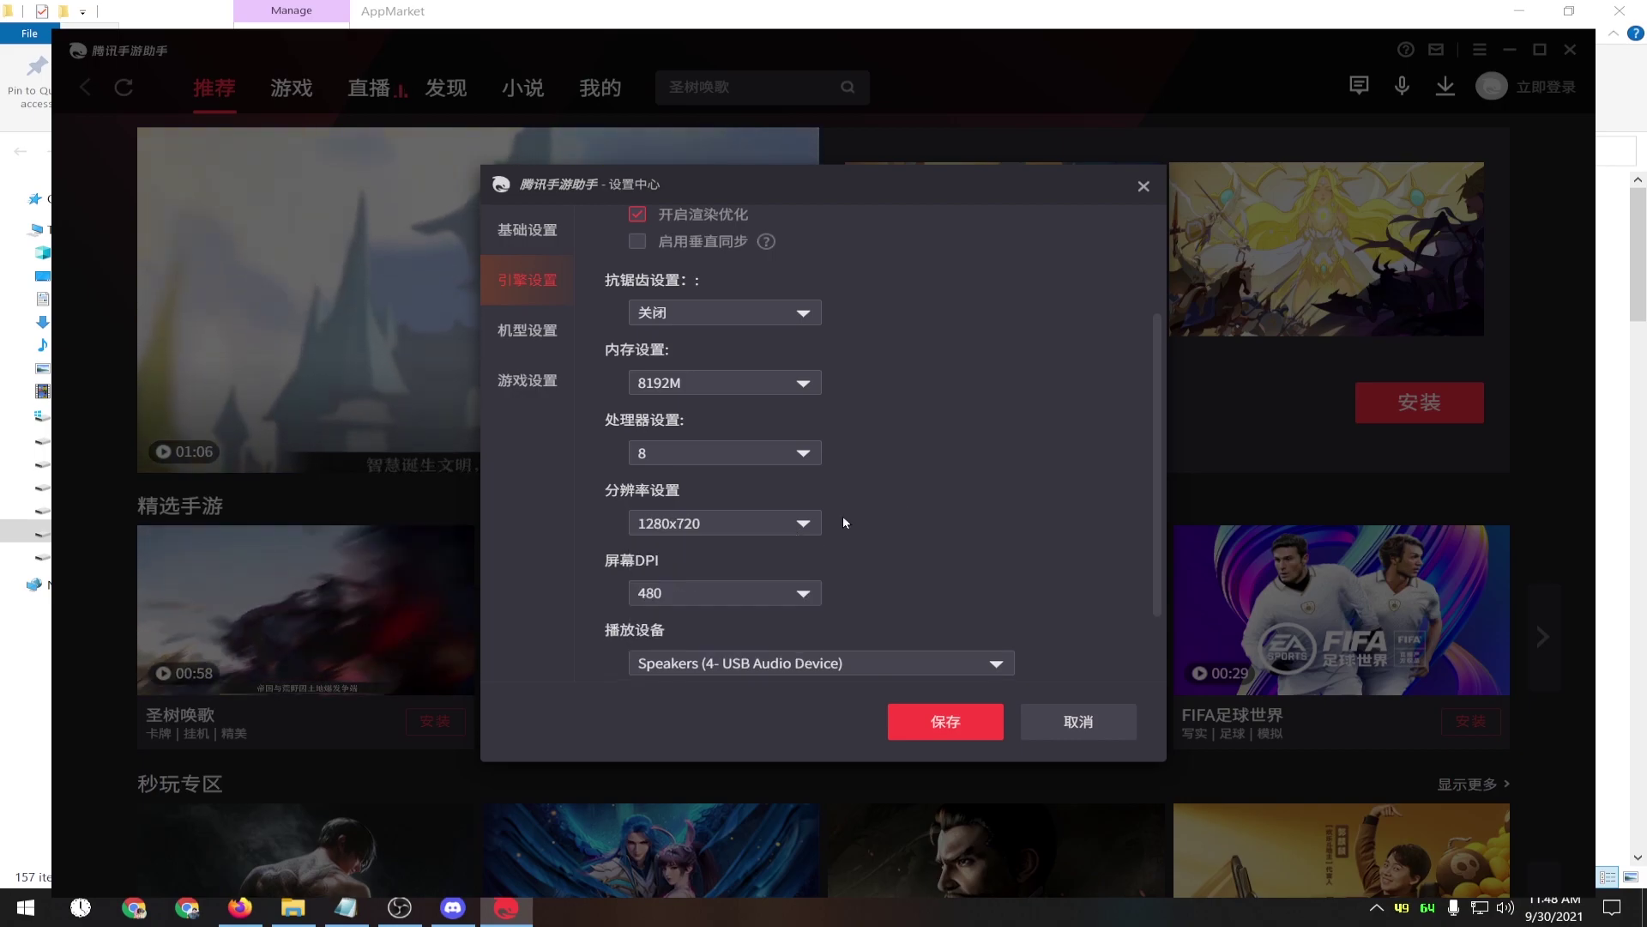
click(755, 593)
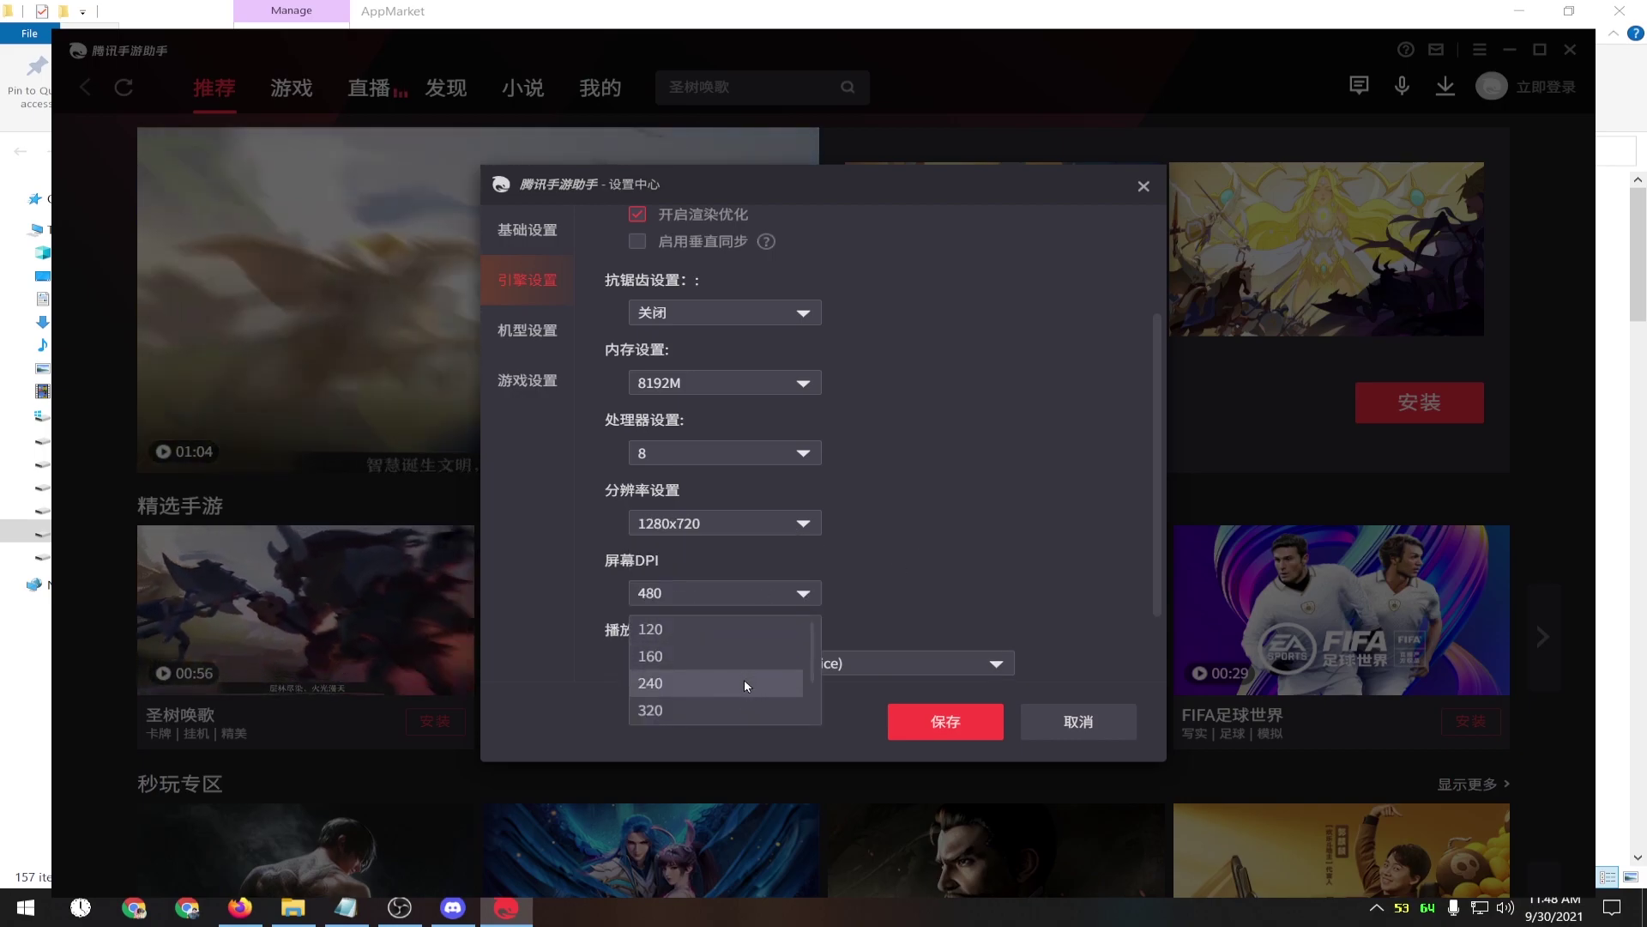
click(727, 709)
scroll(944, 557, down, 1)
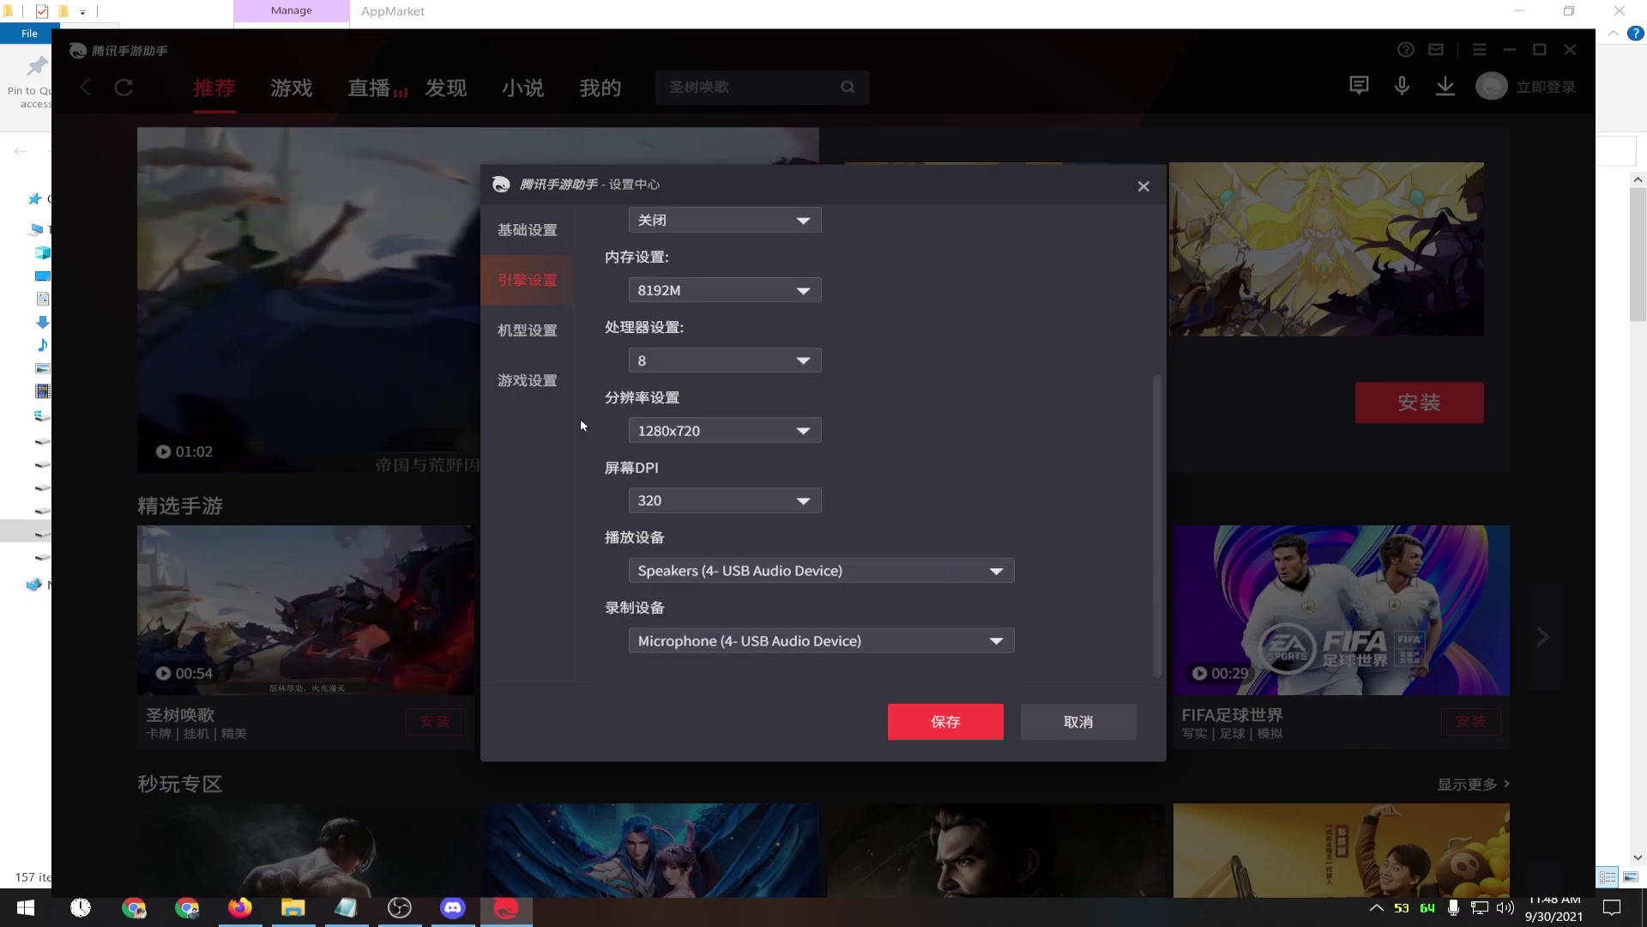
Open the device model settings (机型设置) and look at the list of phone models.
click(537, 331)
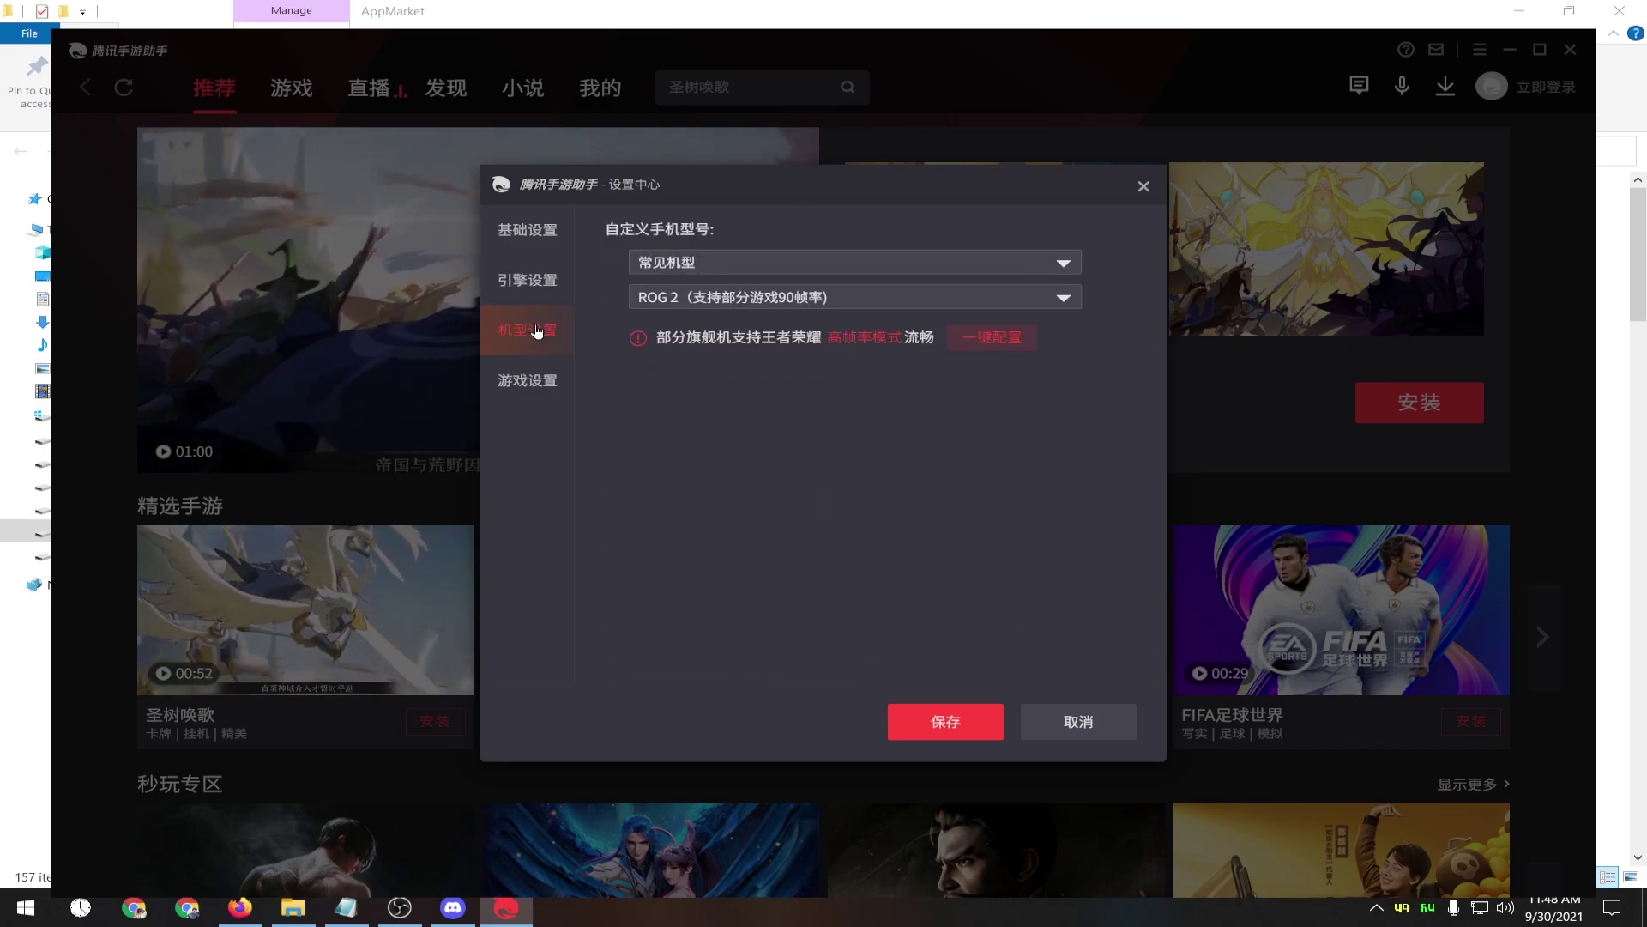
click(660, 299)
click(755, 296)
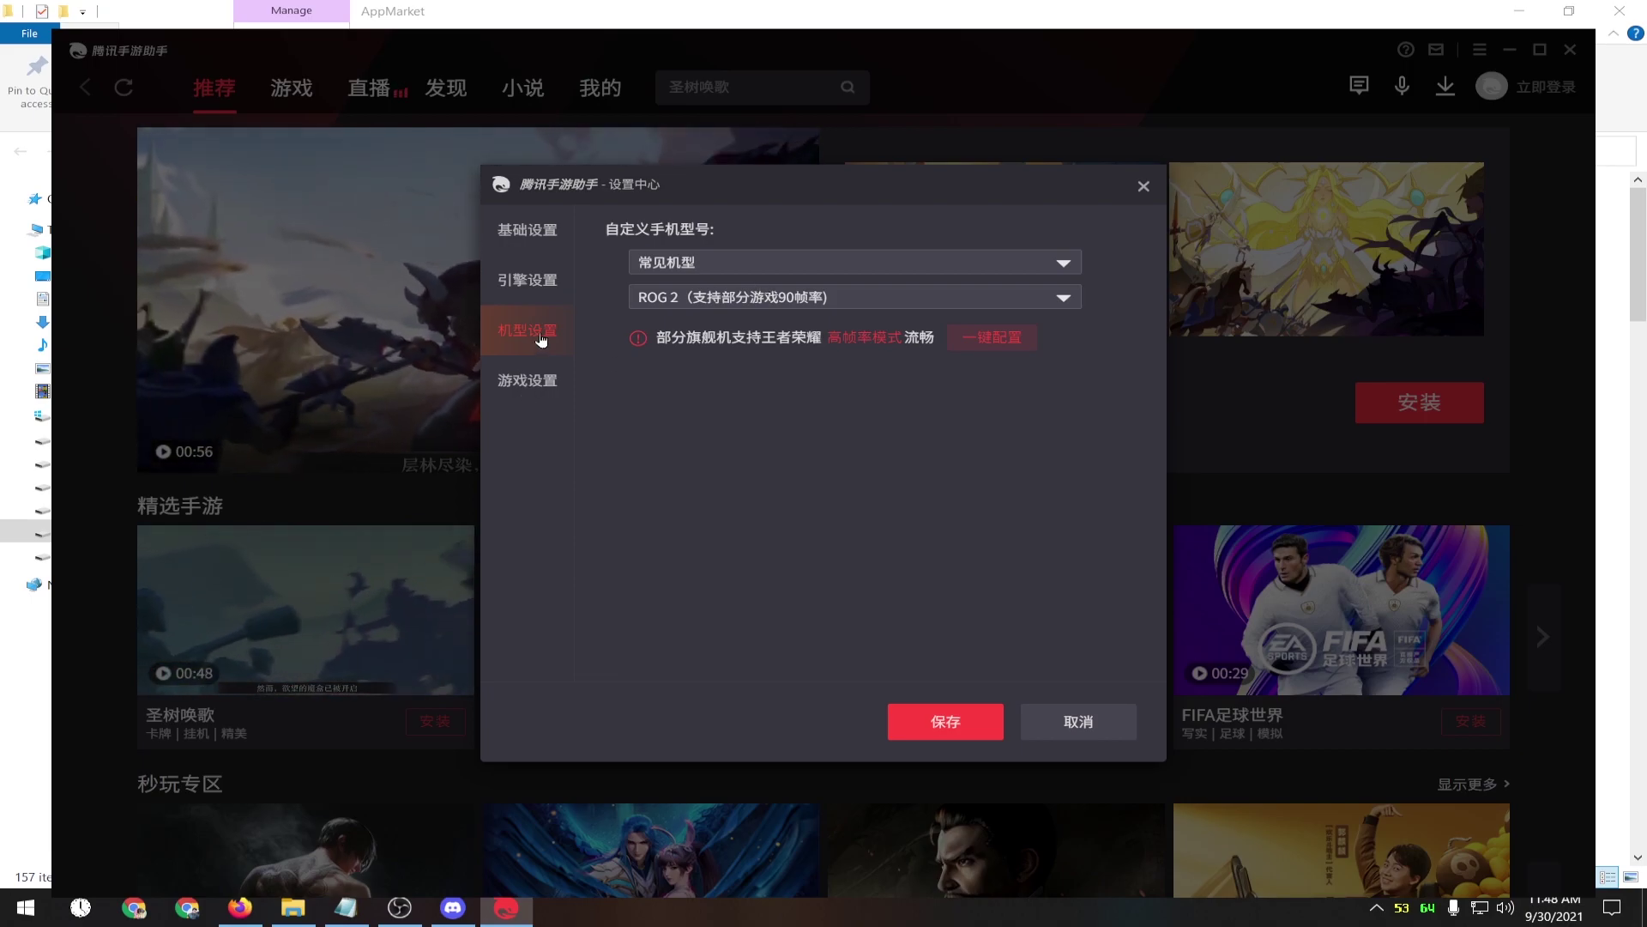
In the game settings (游戏设置), set PUBG MOBILE to 标清720P clarity, 流畅 picture quality and 60 FPS.
click(542, 380)
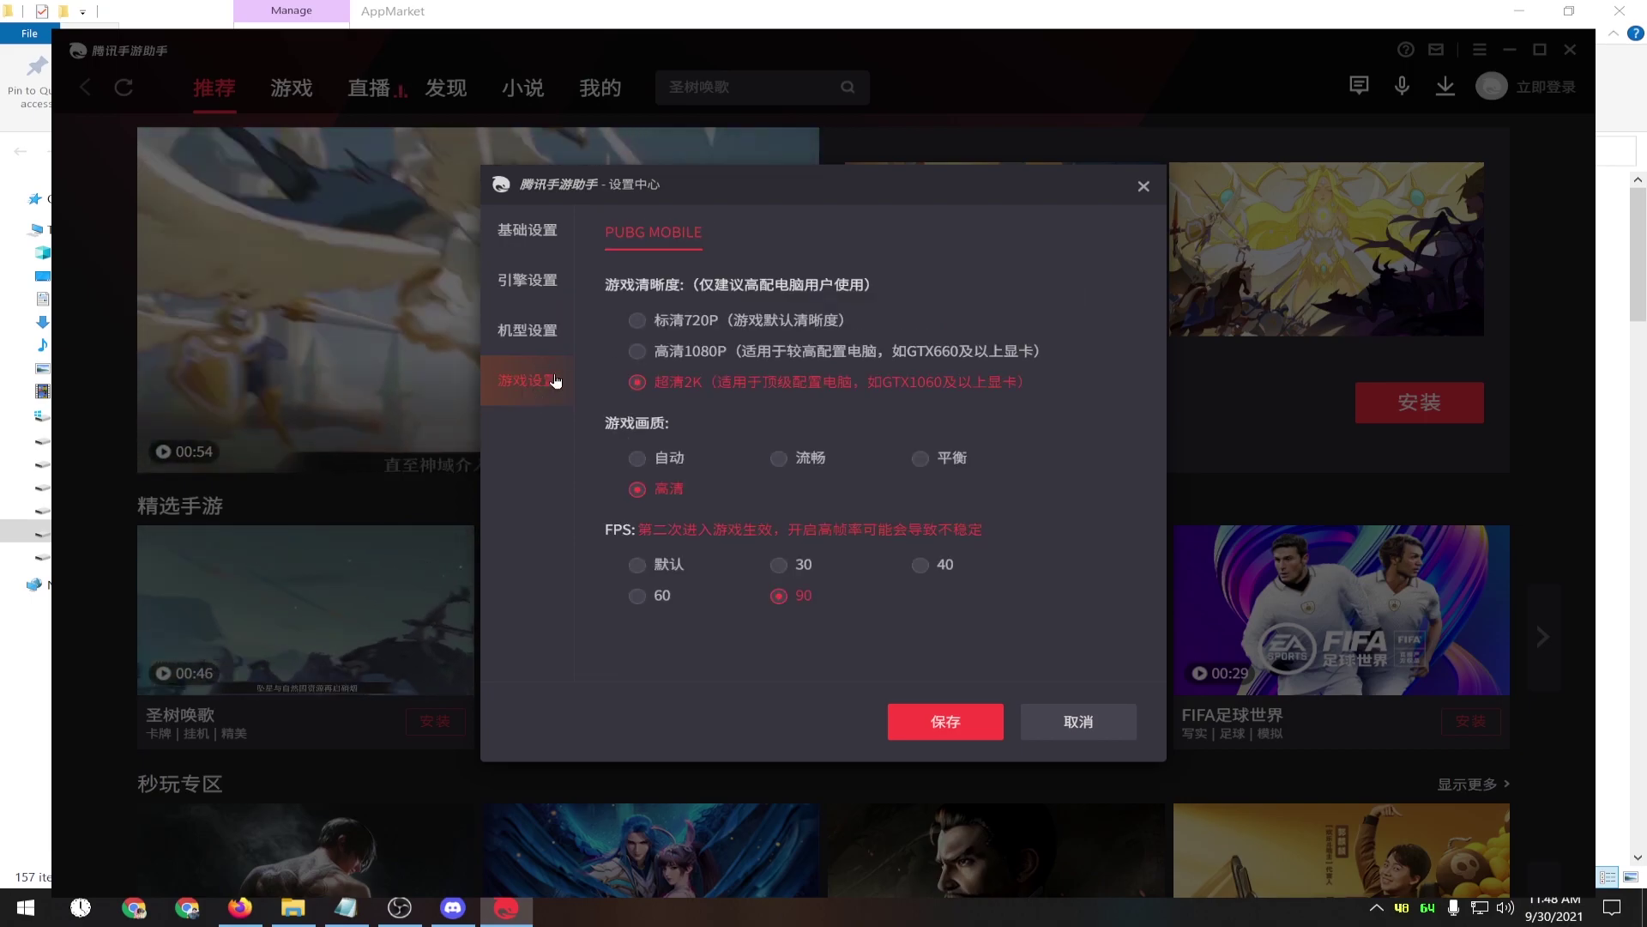
click(745, 320)
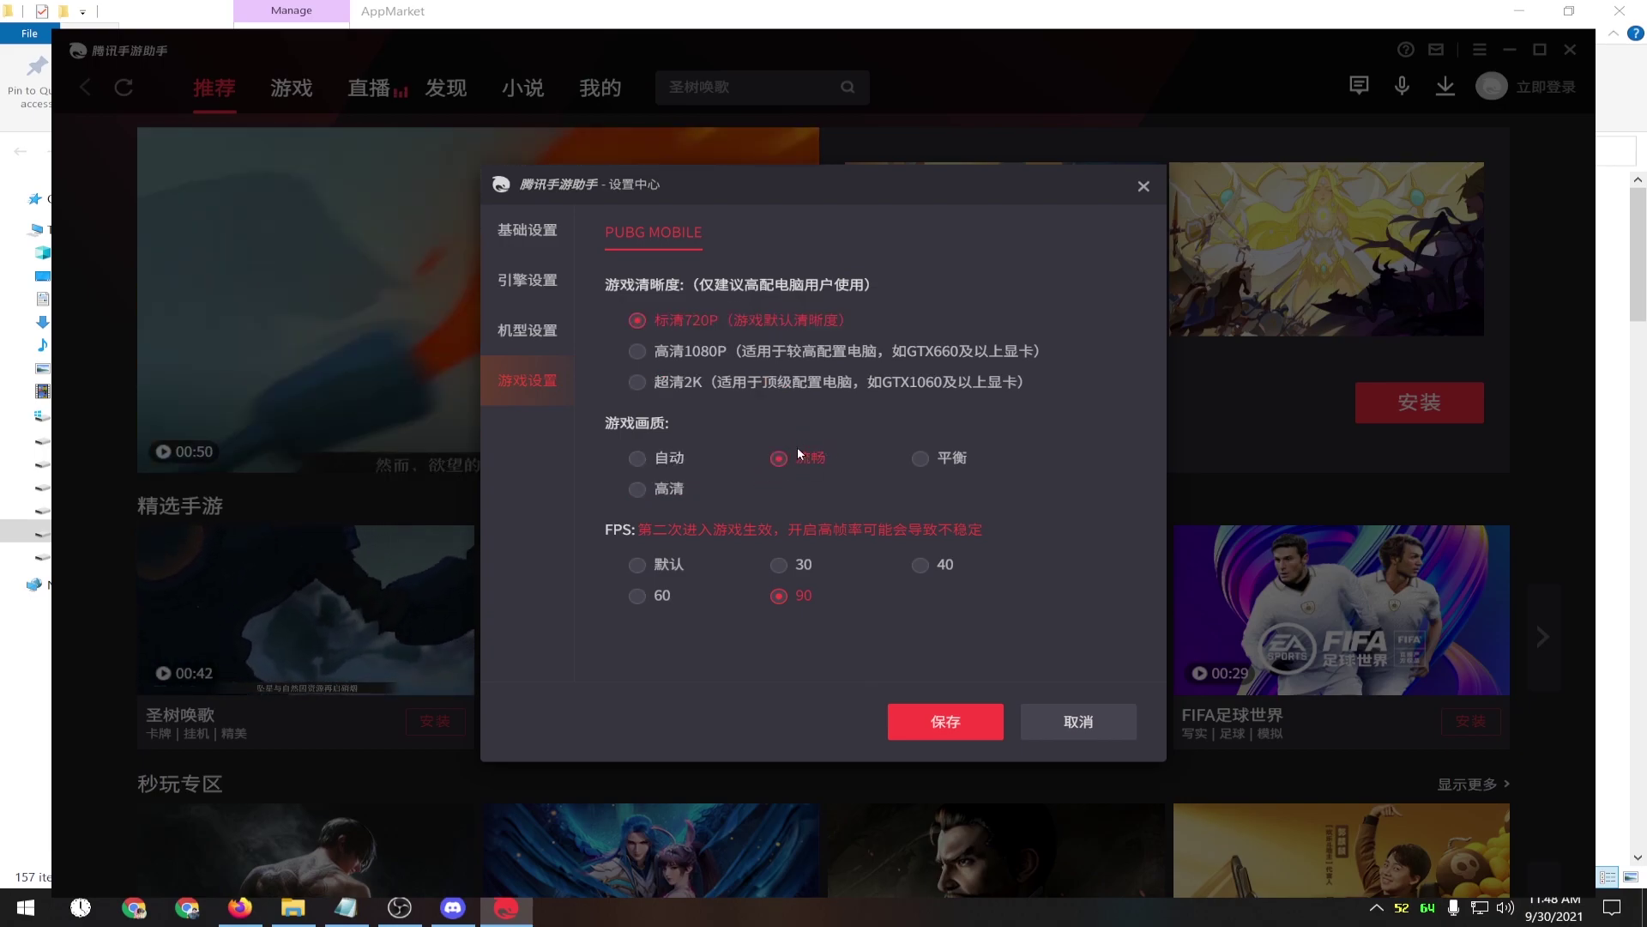
click(662, 594)
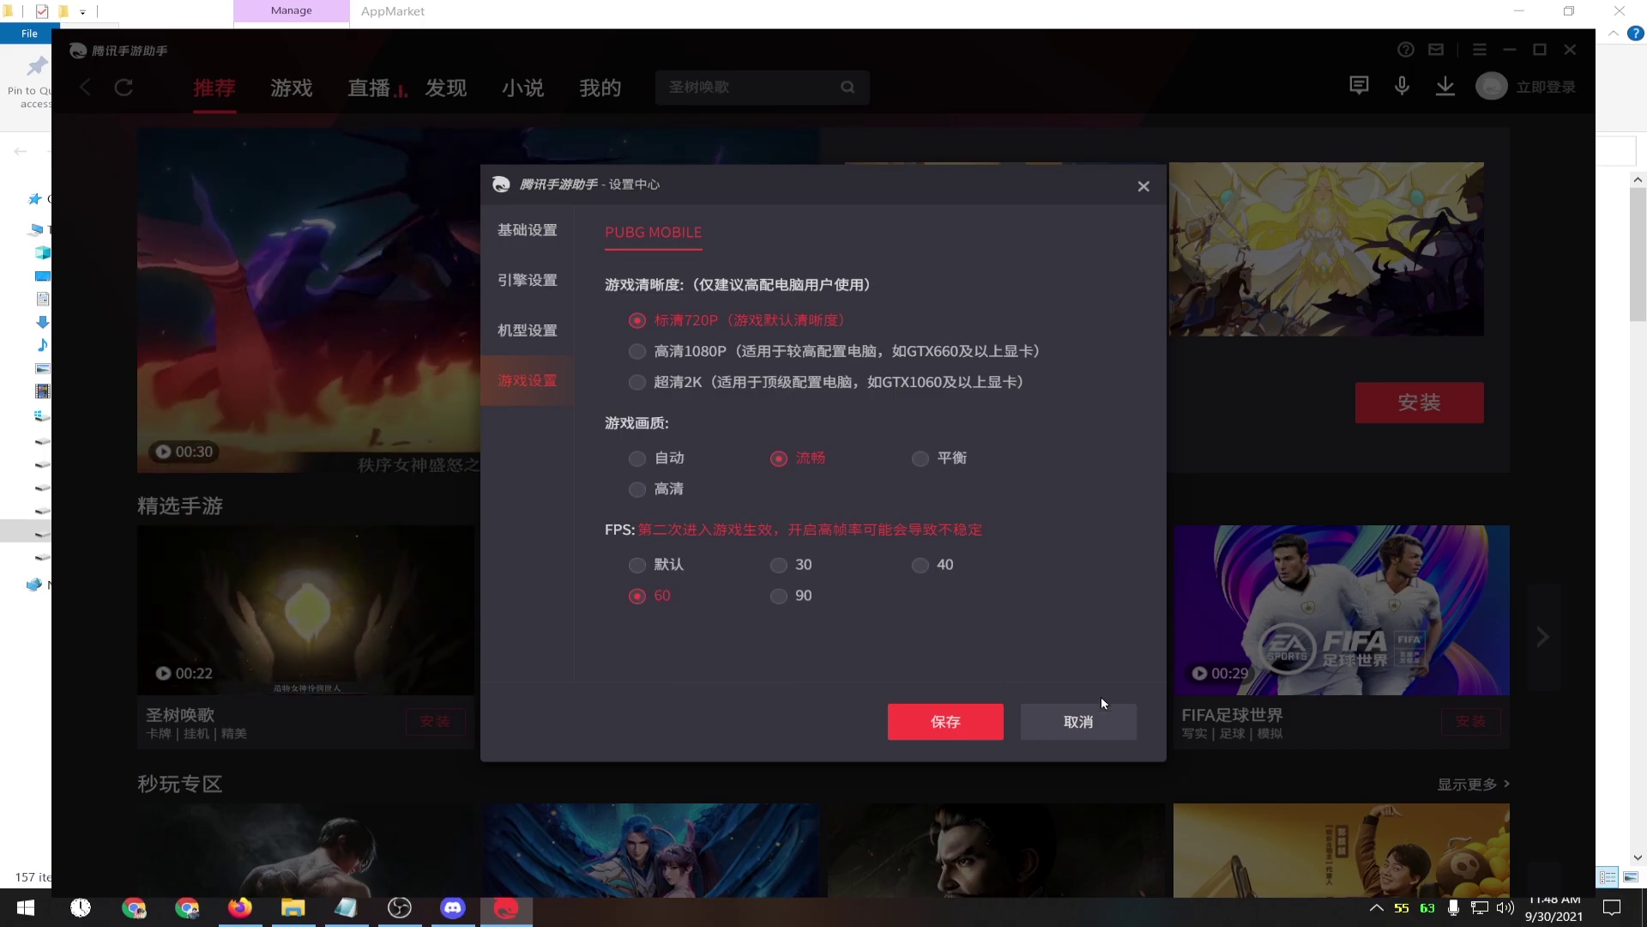
Close the settings dialog without saving and exit the 腾讯手游助手 app market, including its background process.
click(1143, 187)
click(1575, 50)
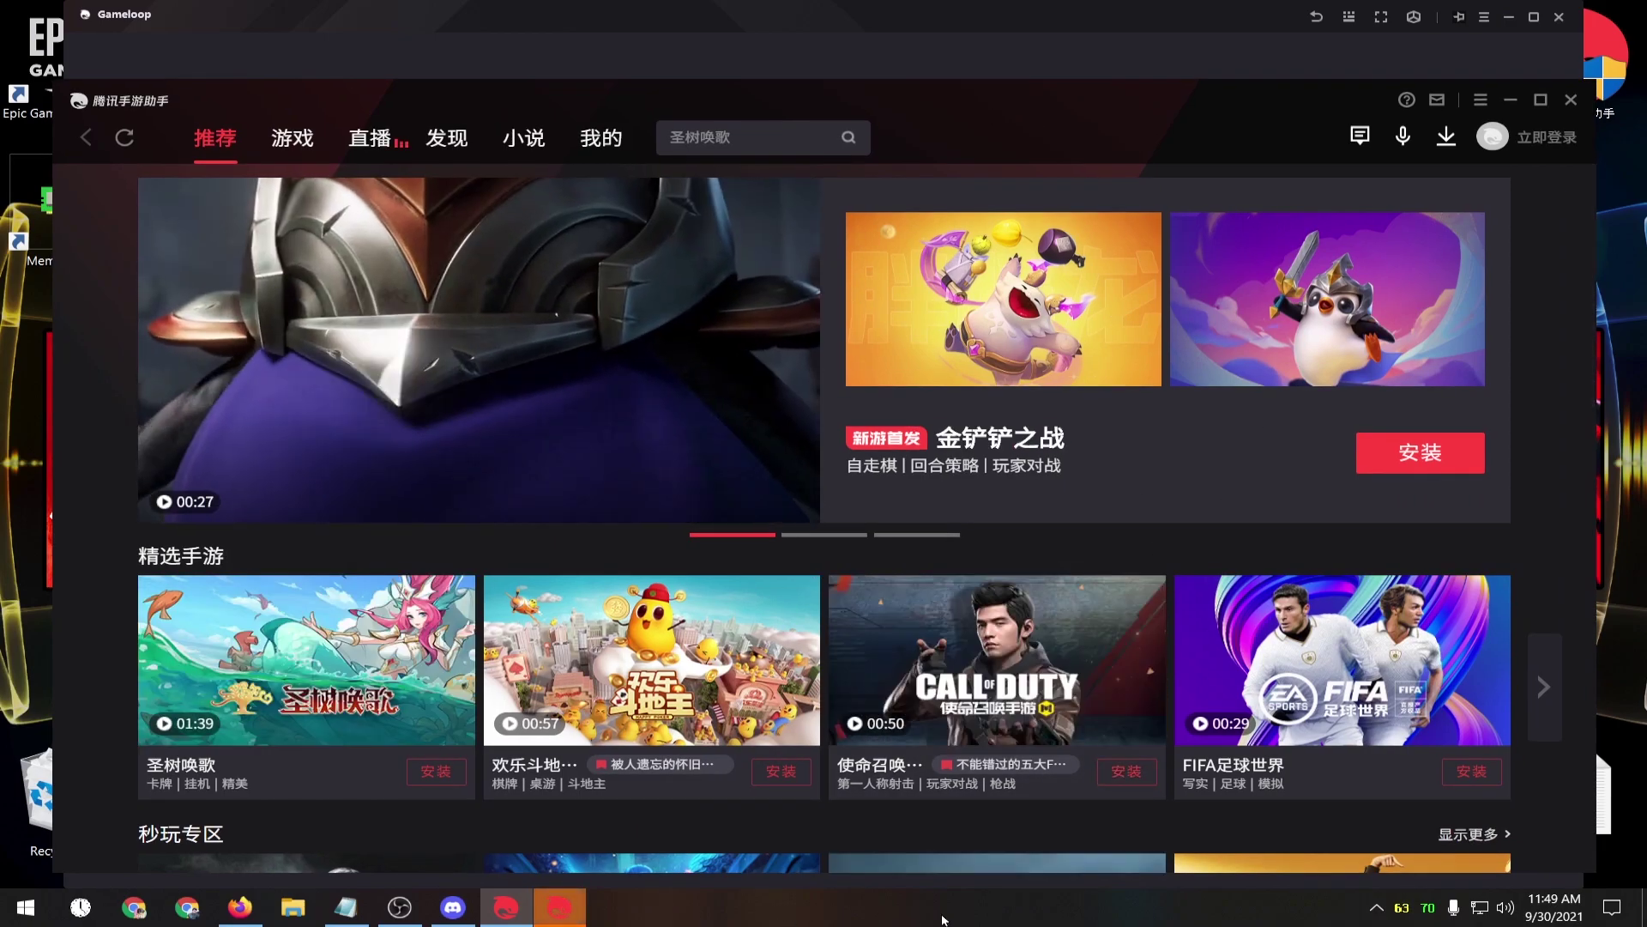
click(1377, 908)
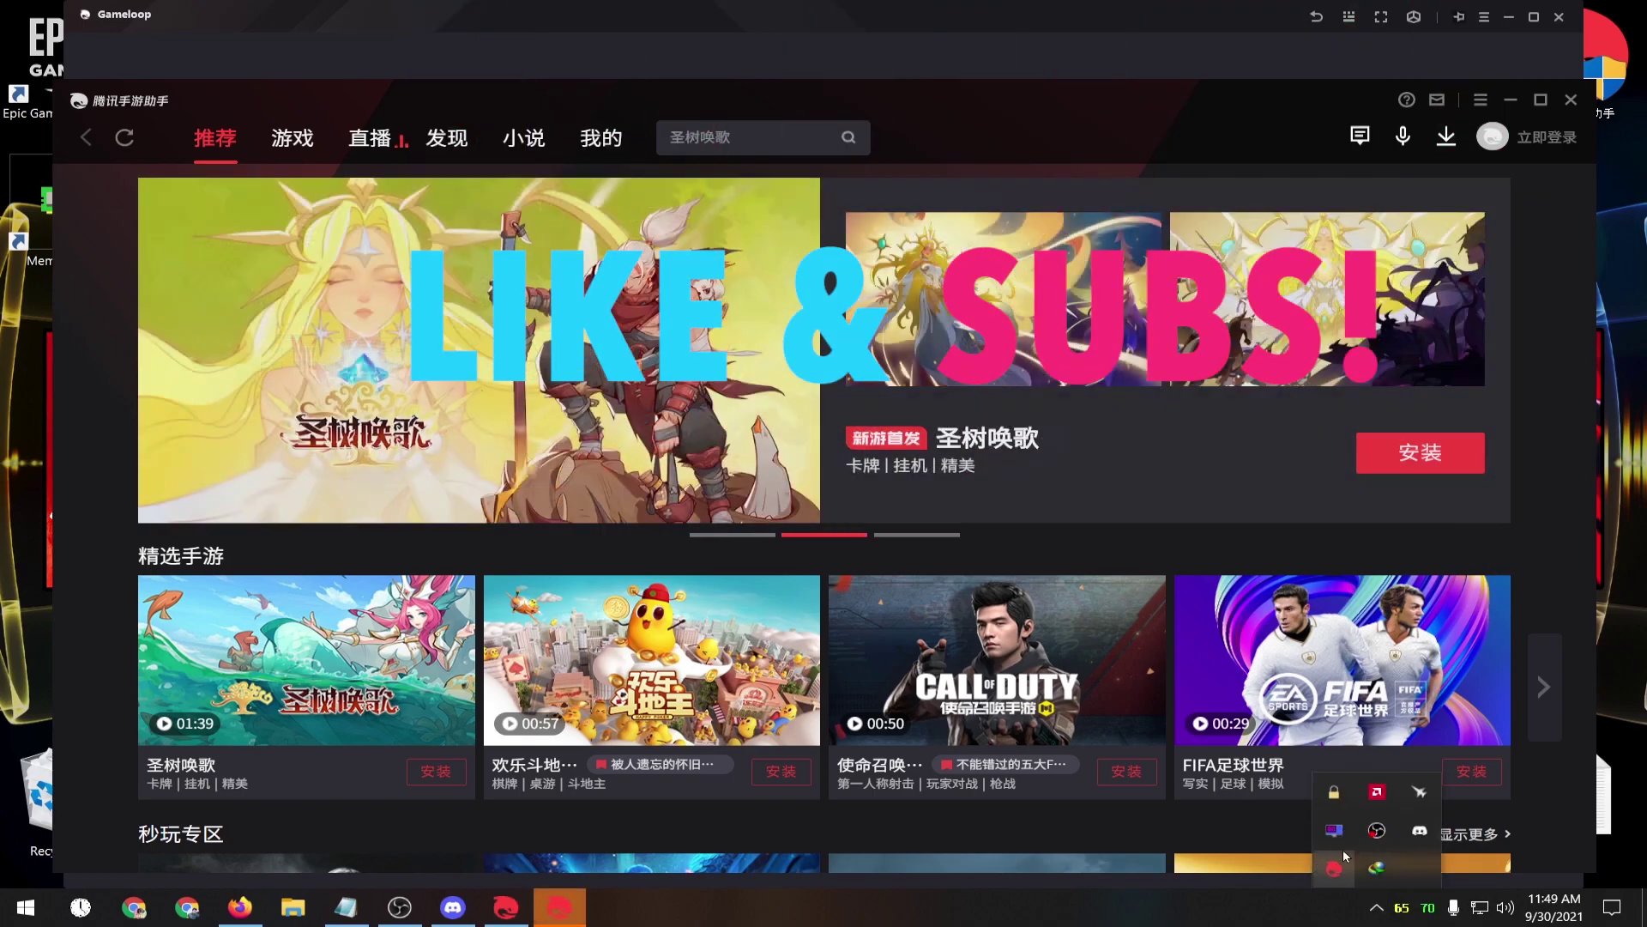
click(1336, 871)
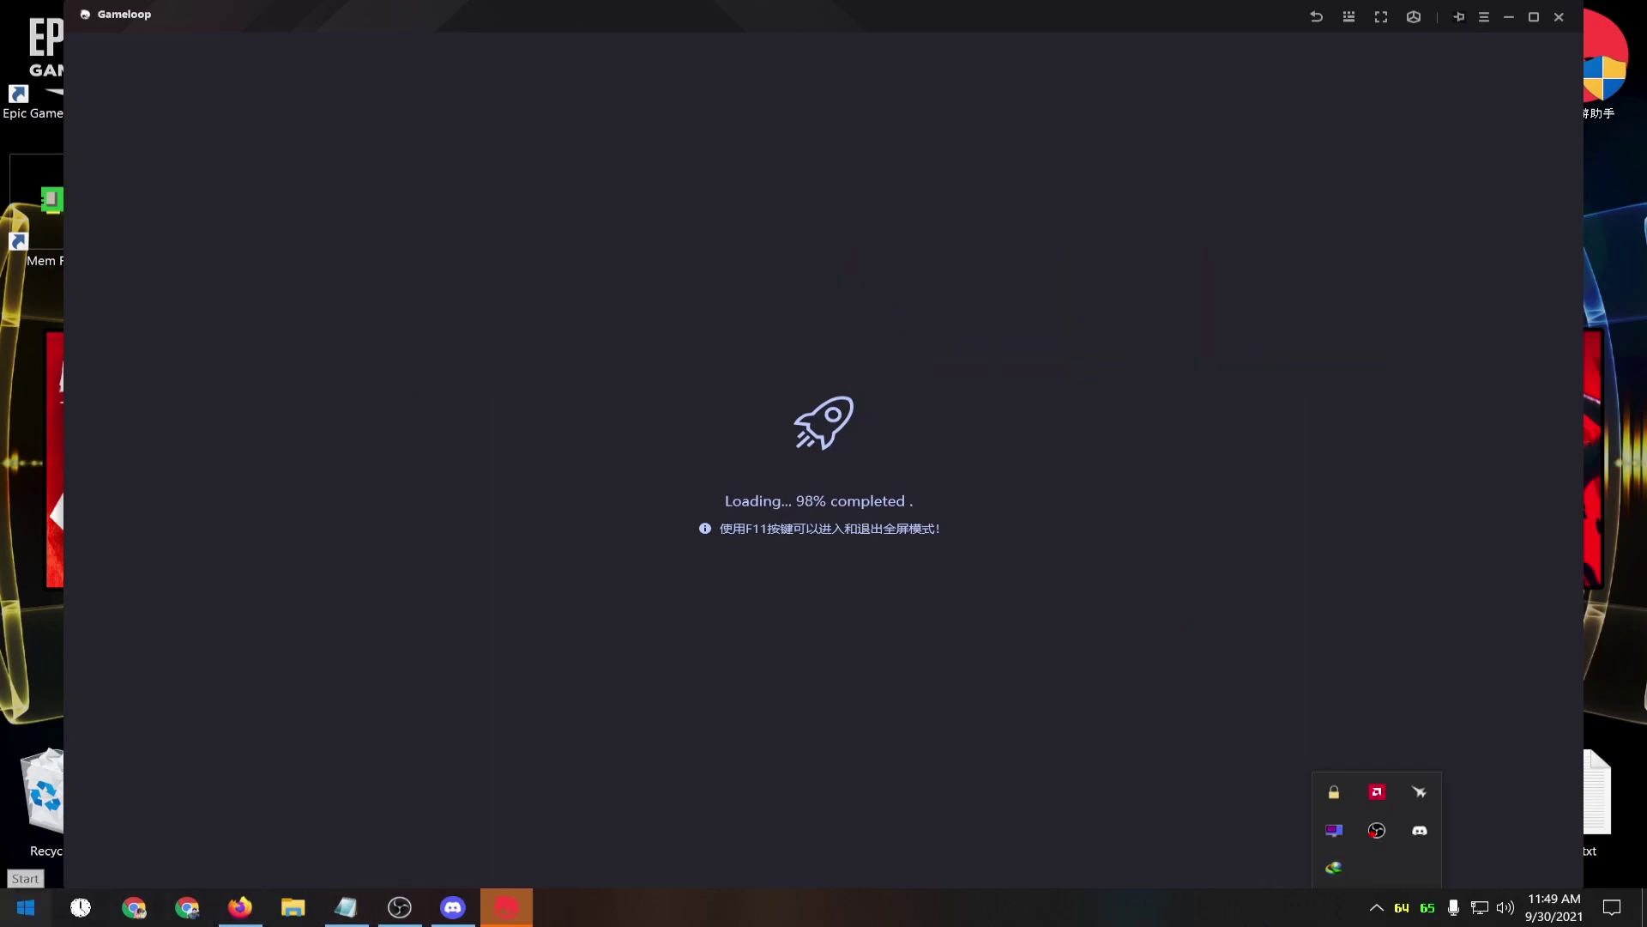
Turn off Real-time protection in the Virus & threat protection settings of Windows Security, look through the remaining options, and close the window.
click(25, 908)
text(def)
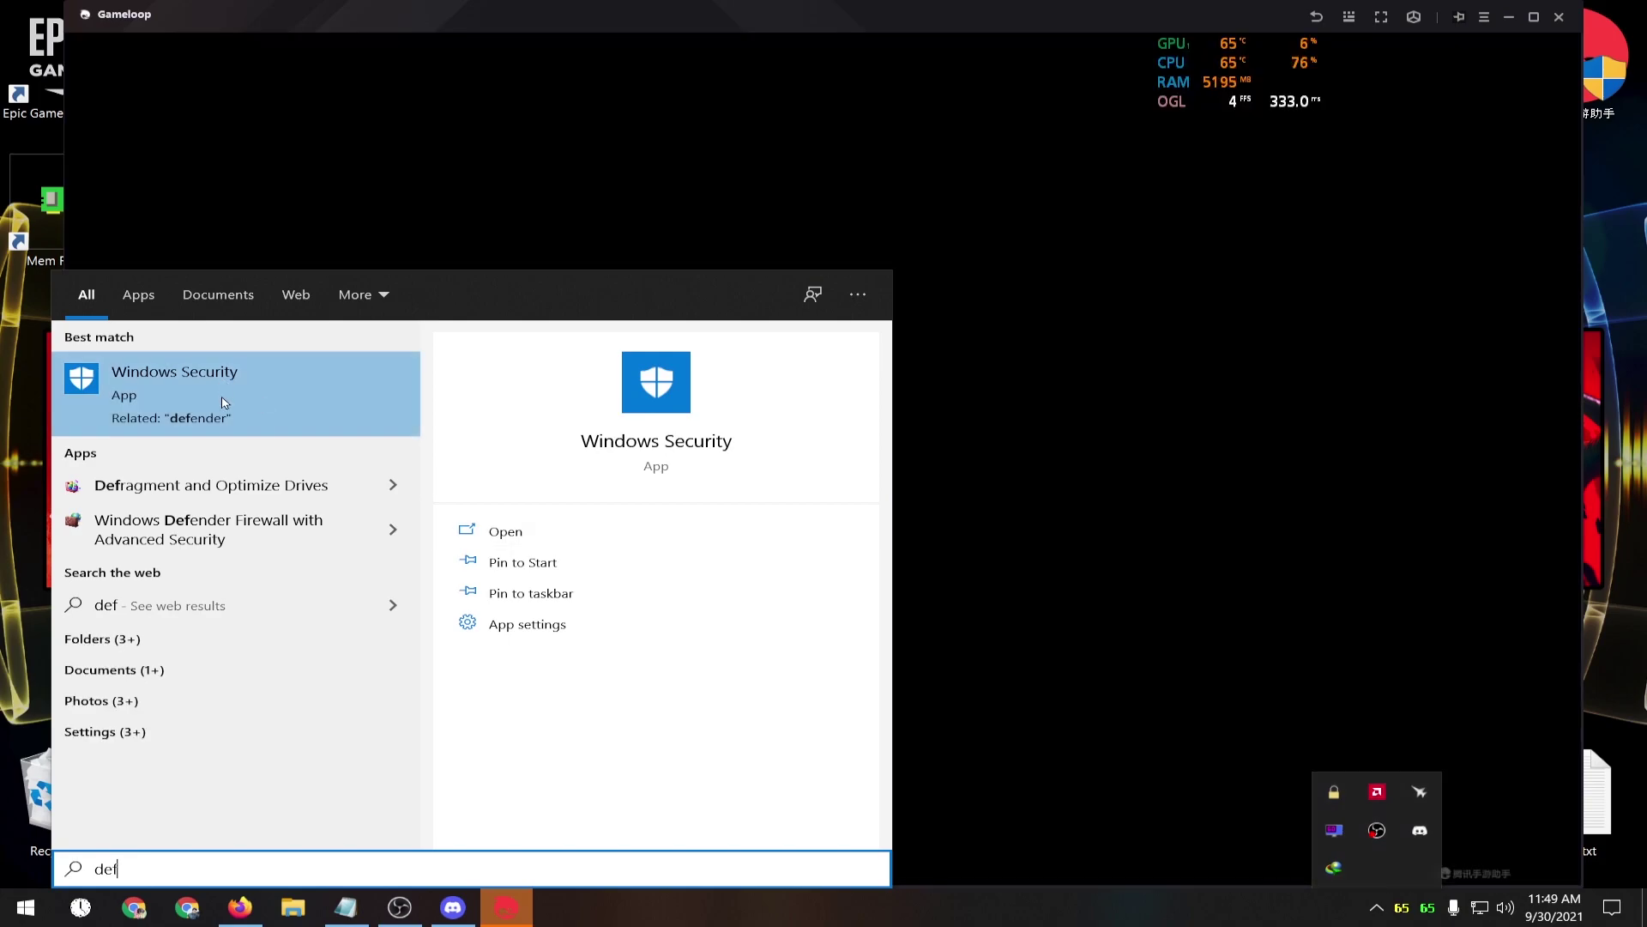
click(224, 402)
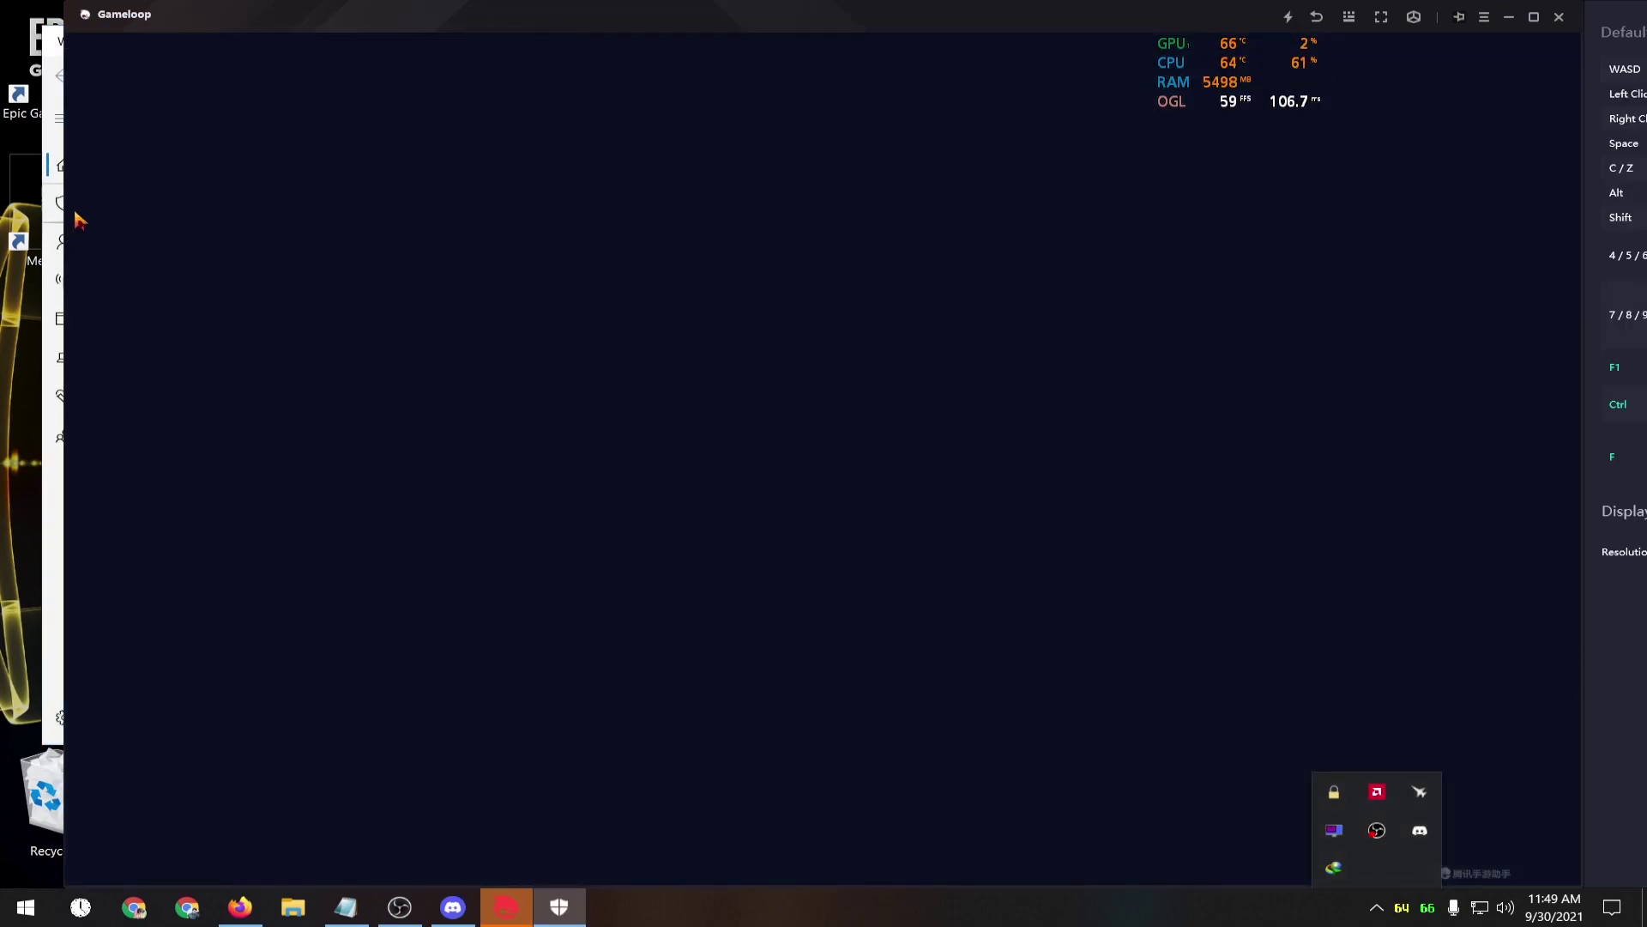
click(54, 43)
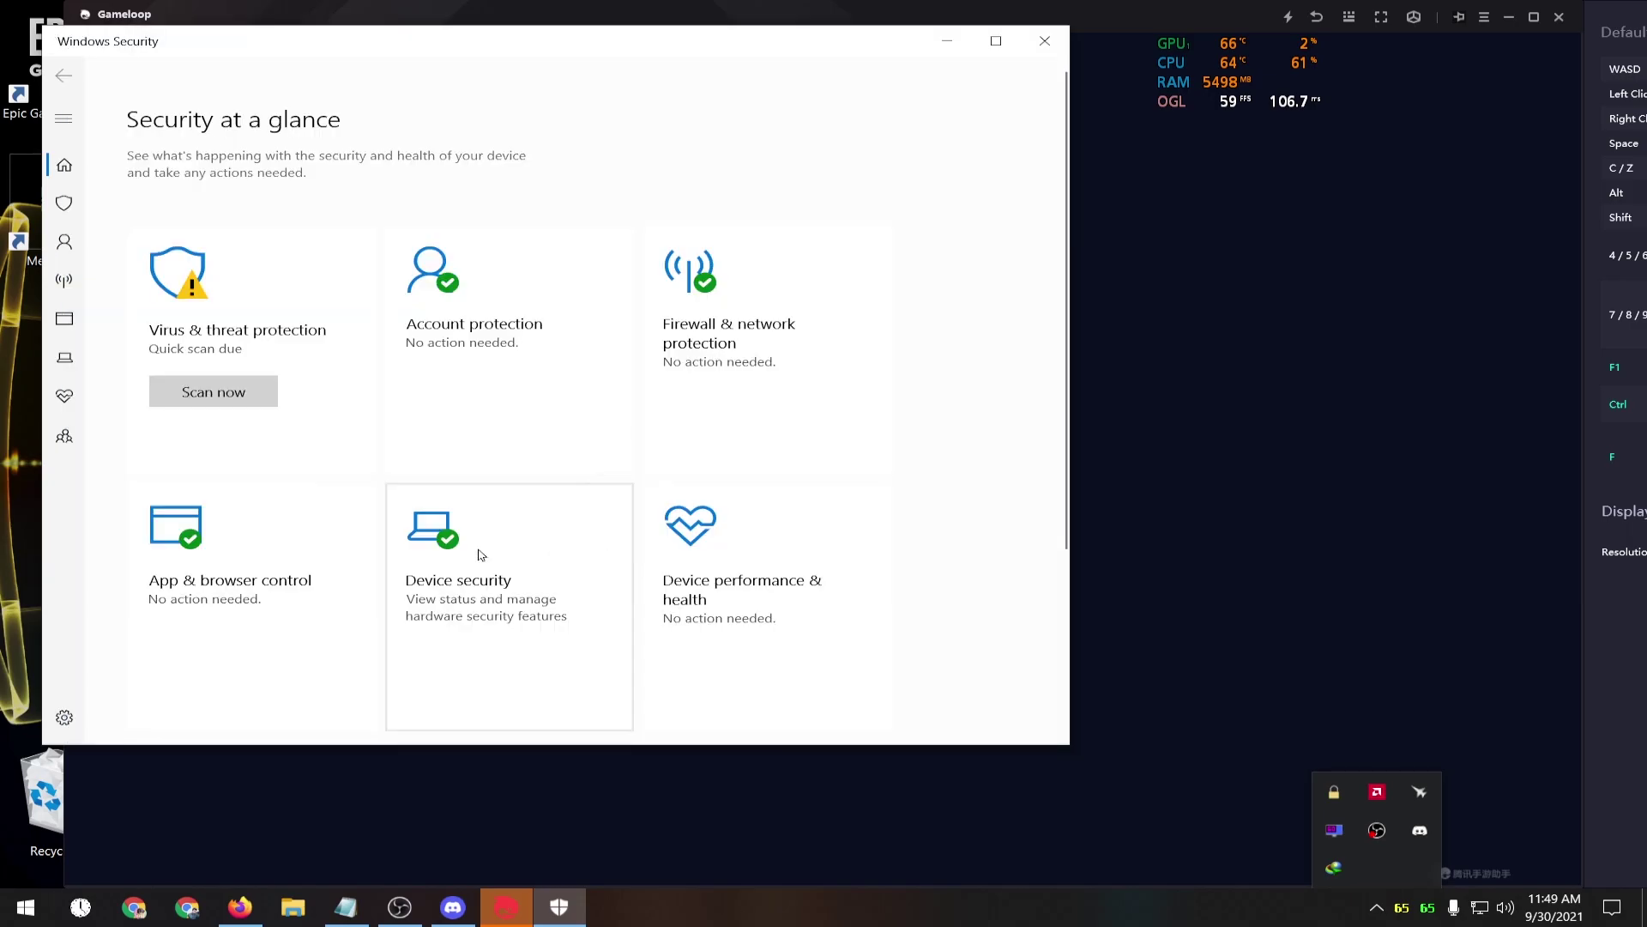
click(65, 205)
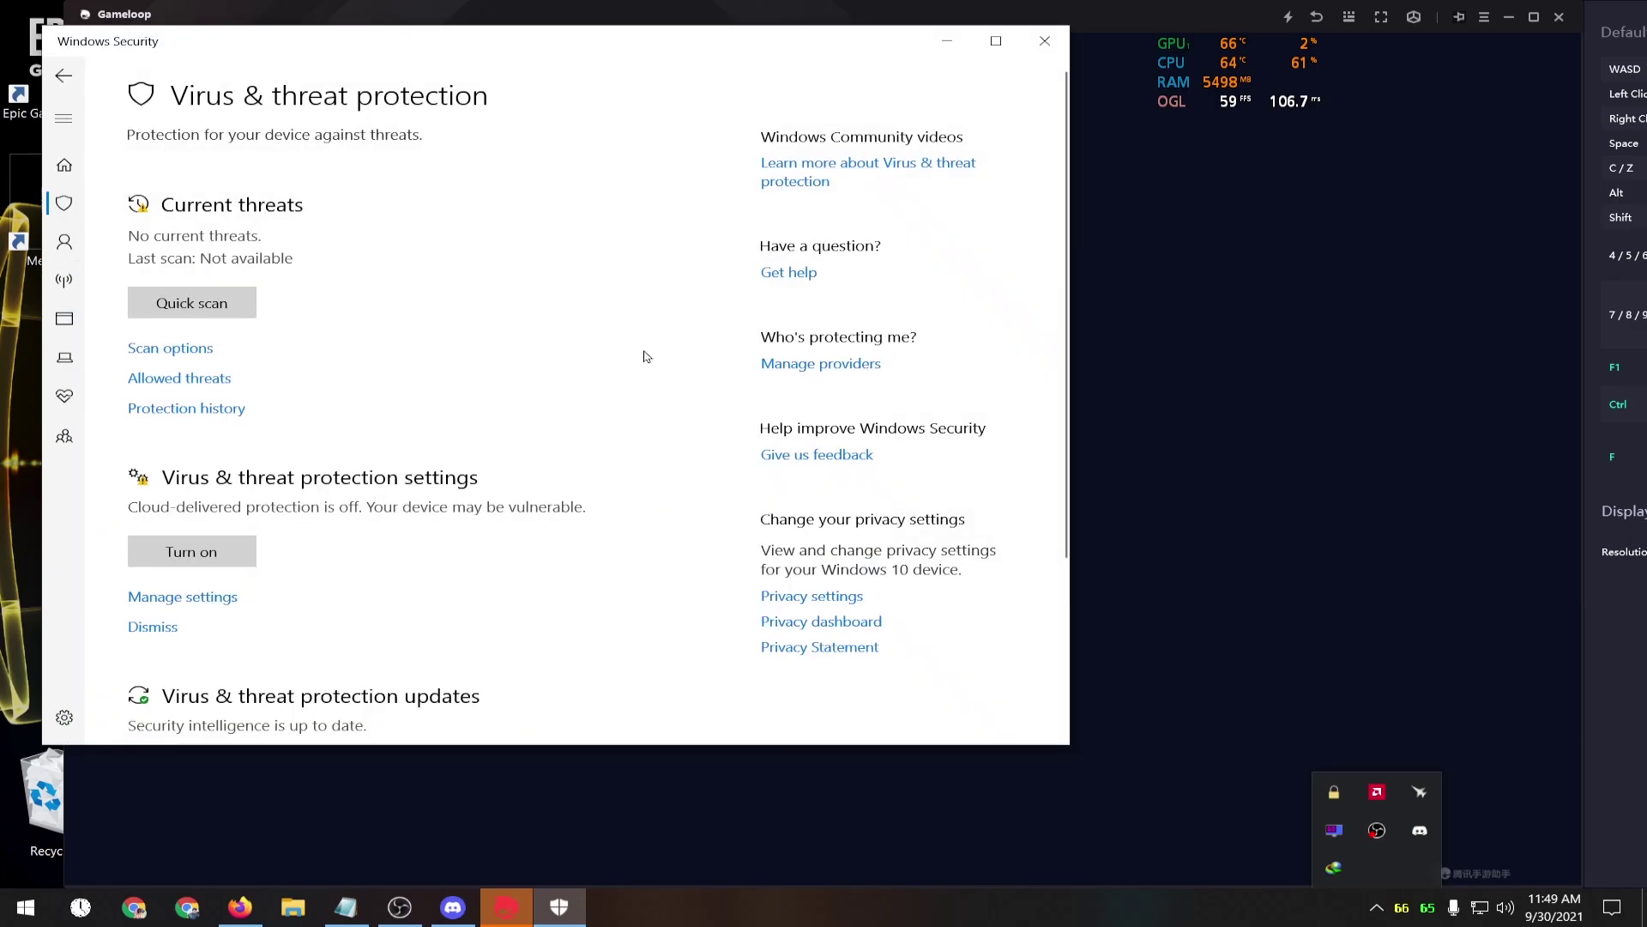
click(213, 598)
click(150, 326)
scroll(234, 651, down, 10)
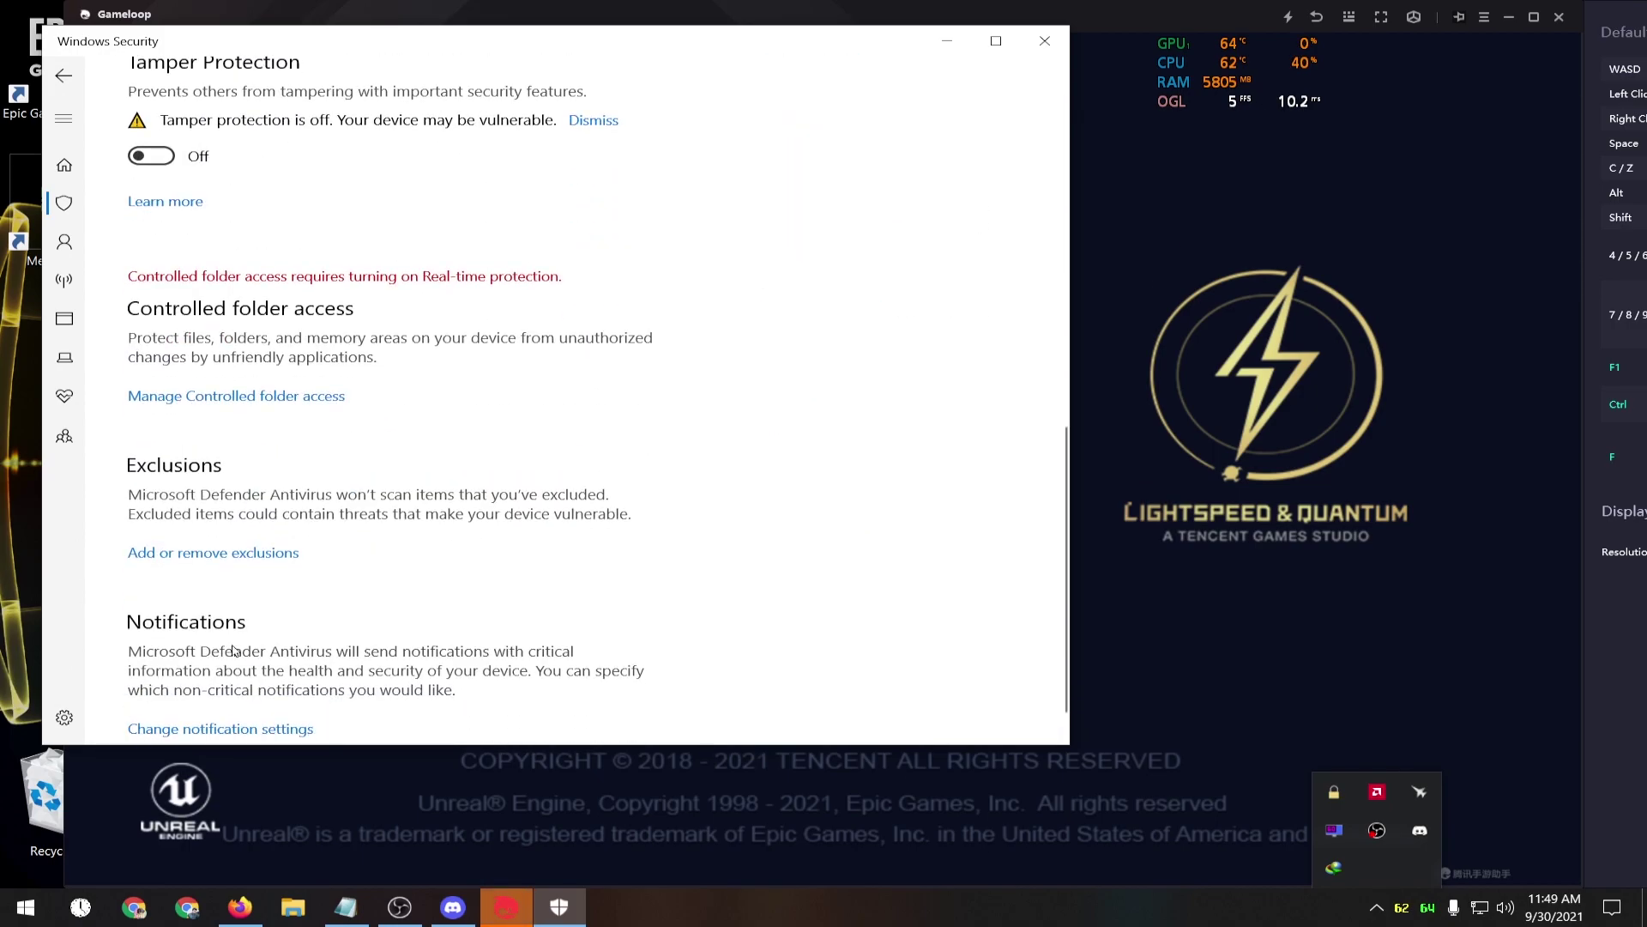
click(1045, 40)
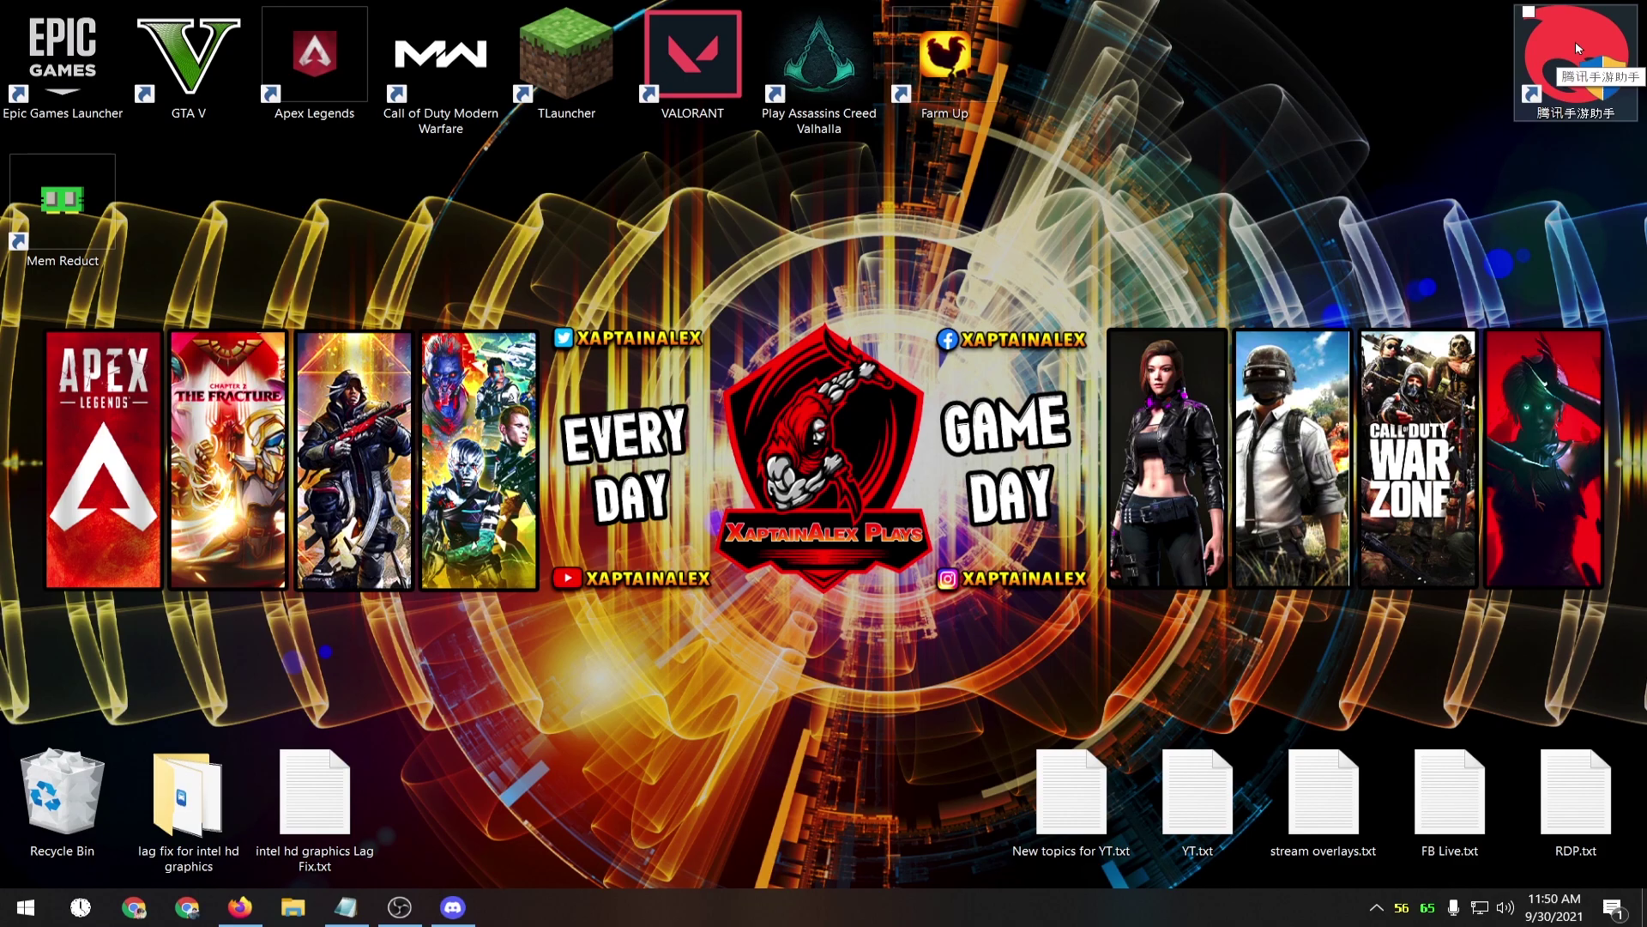
From the 腾讯手游助手 shortcut's file location, set AppMarket.exe to disable fullscreen optimizations and run as an administrator.
right_click(1575, 41)
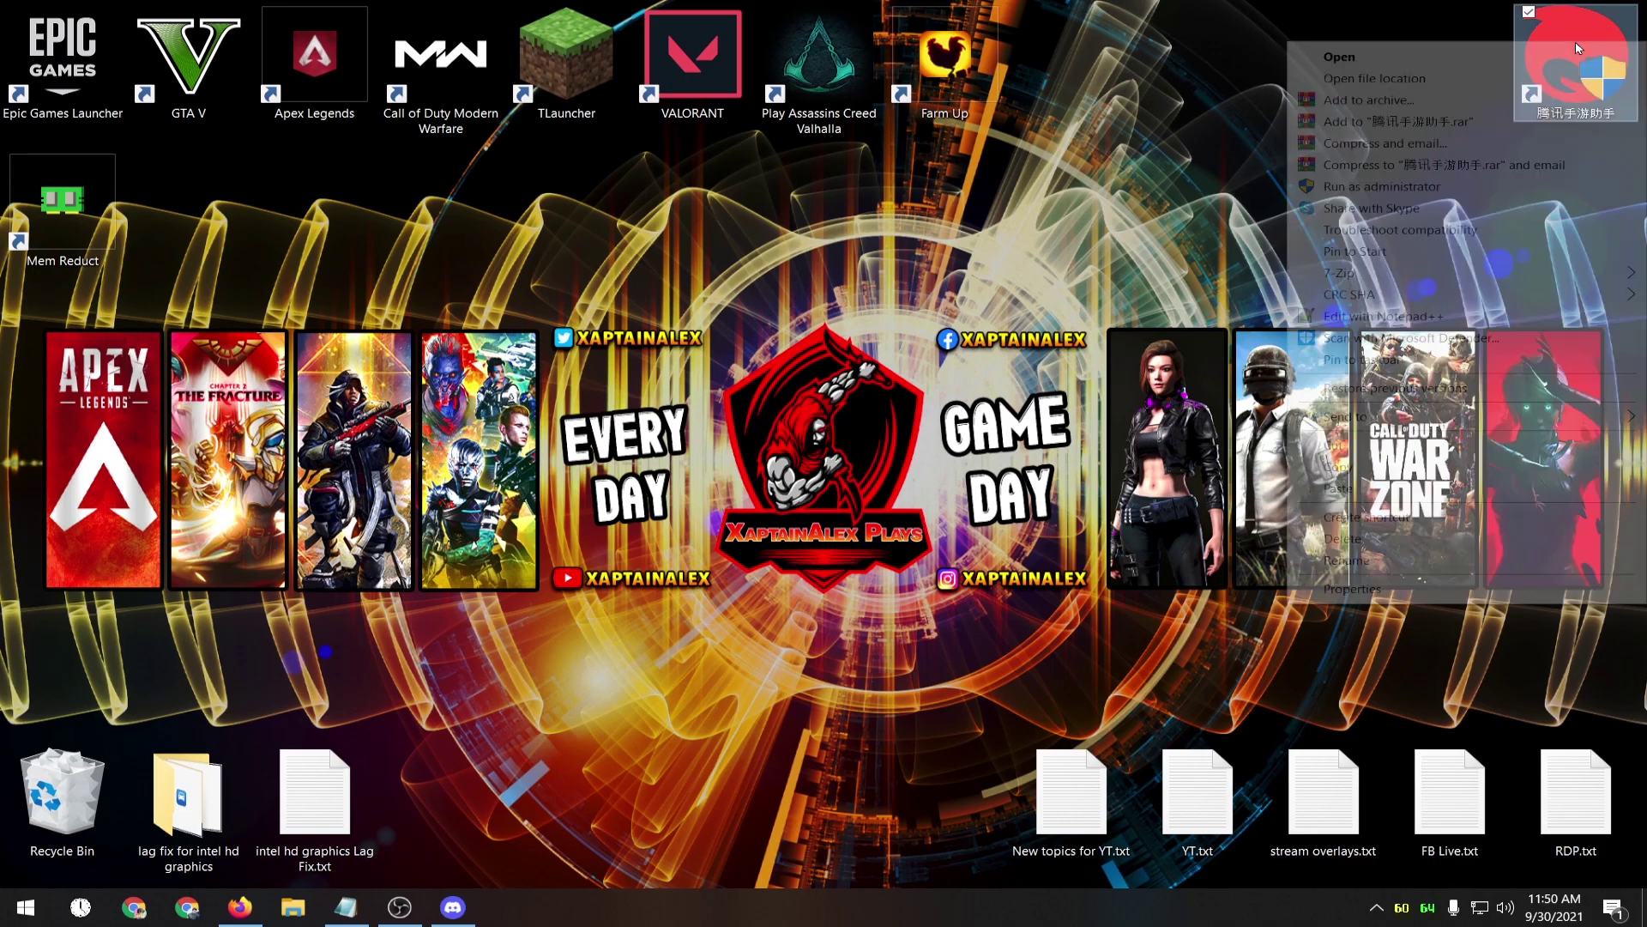
click(1479, 80)
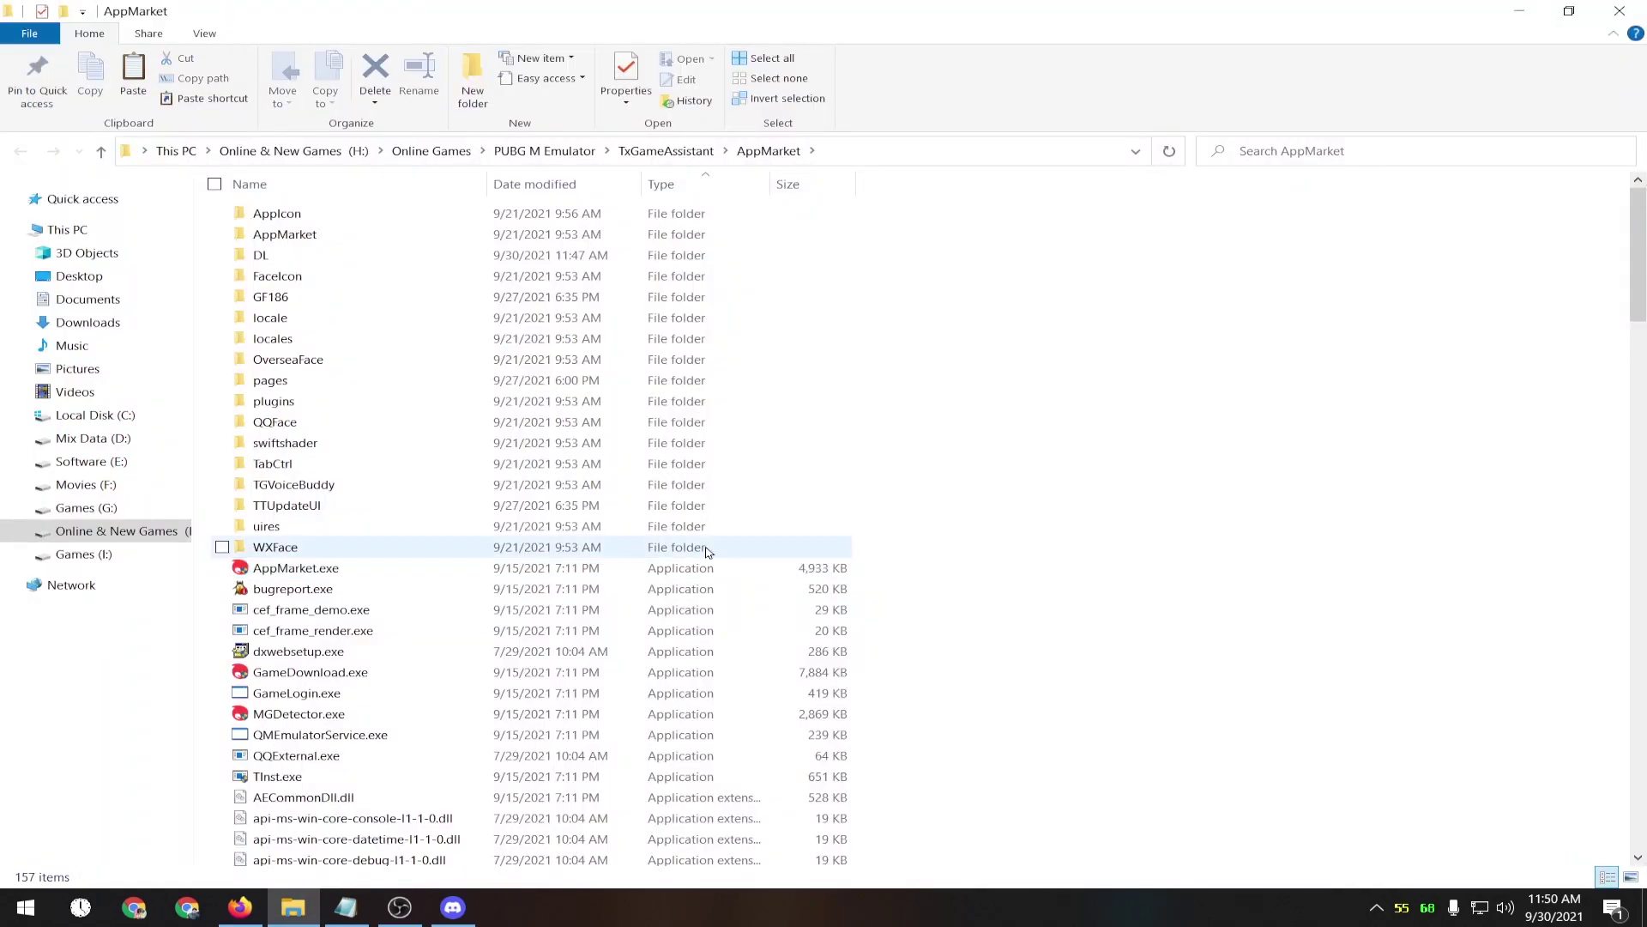
right_click(317, 572)
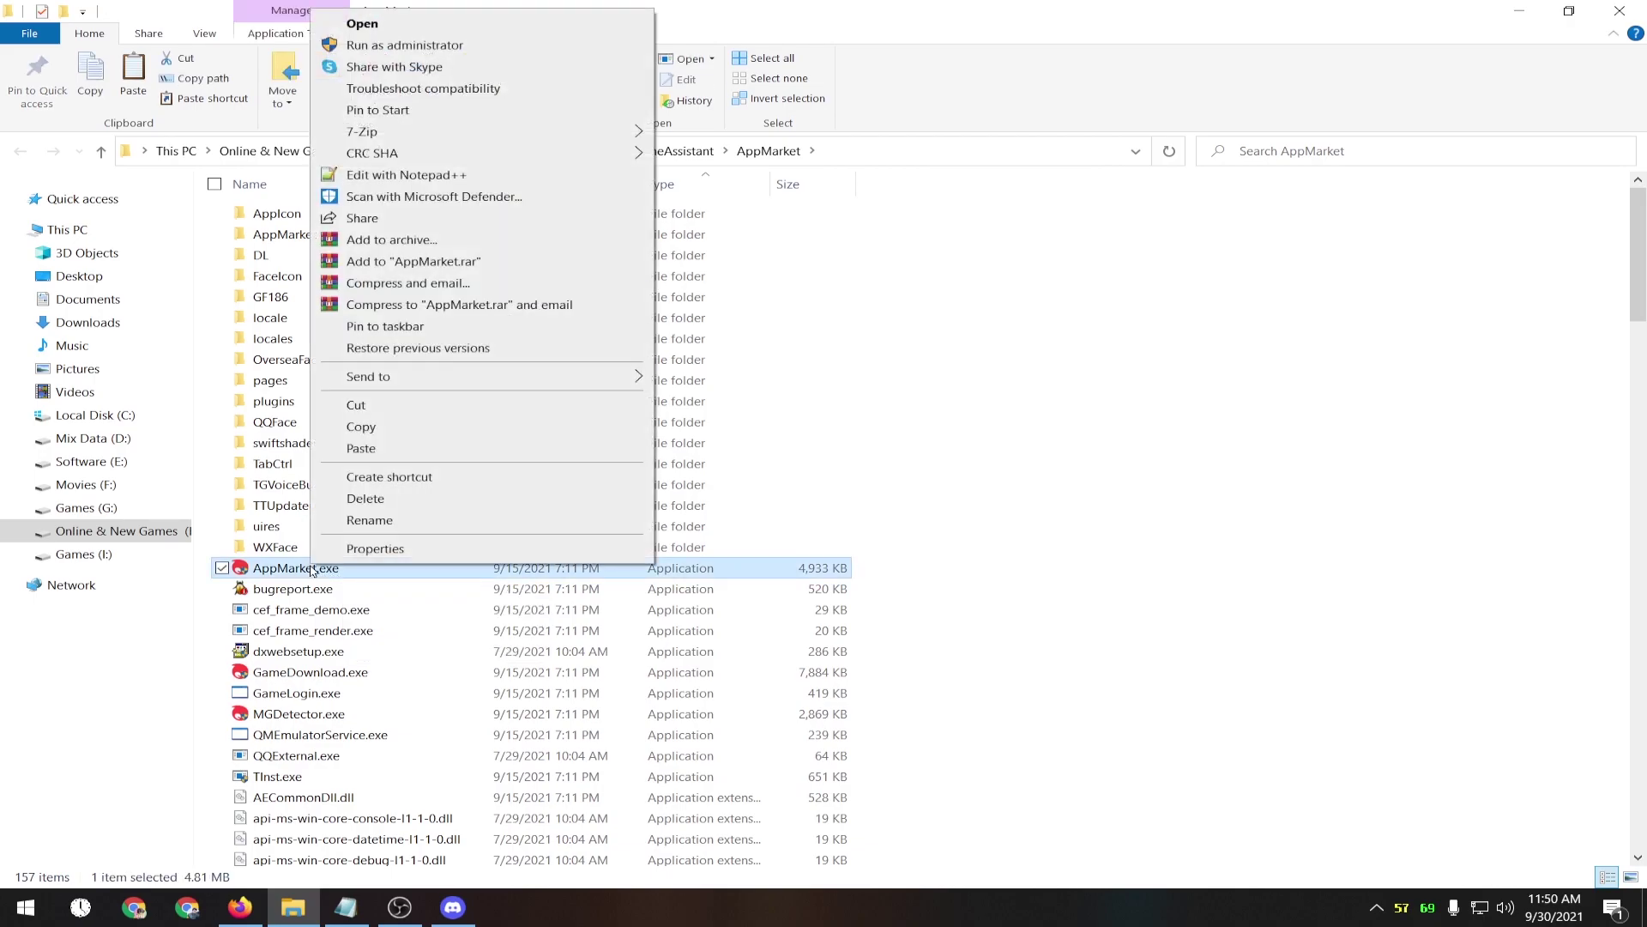
click(363, 553)
click(538, 426)
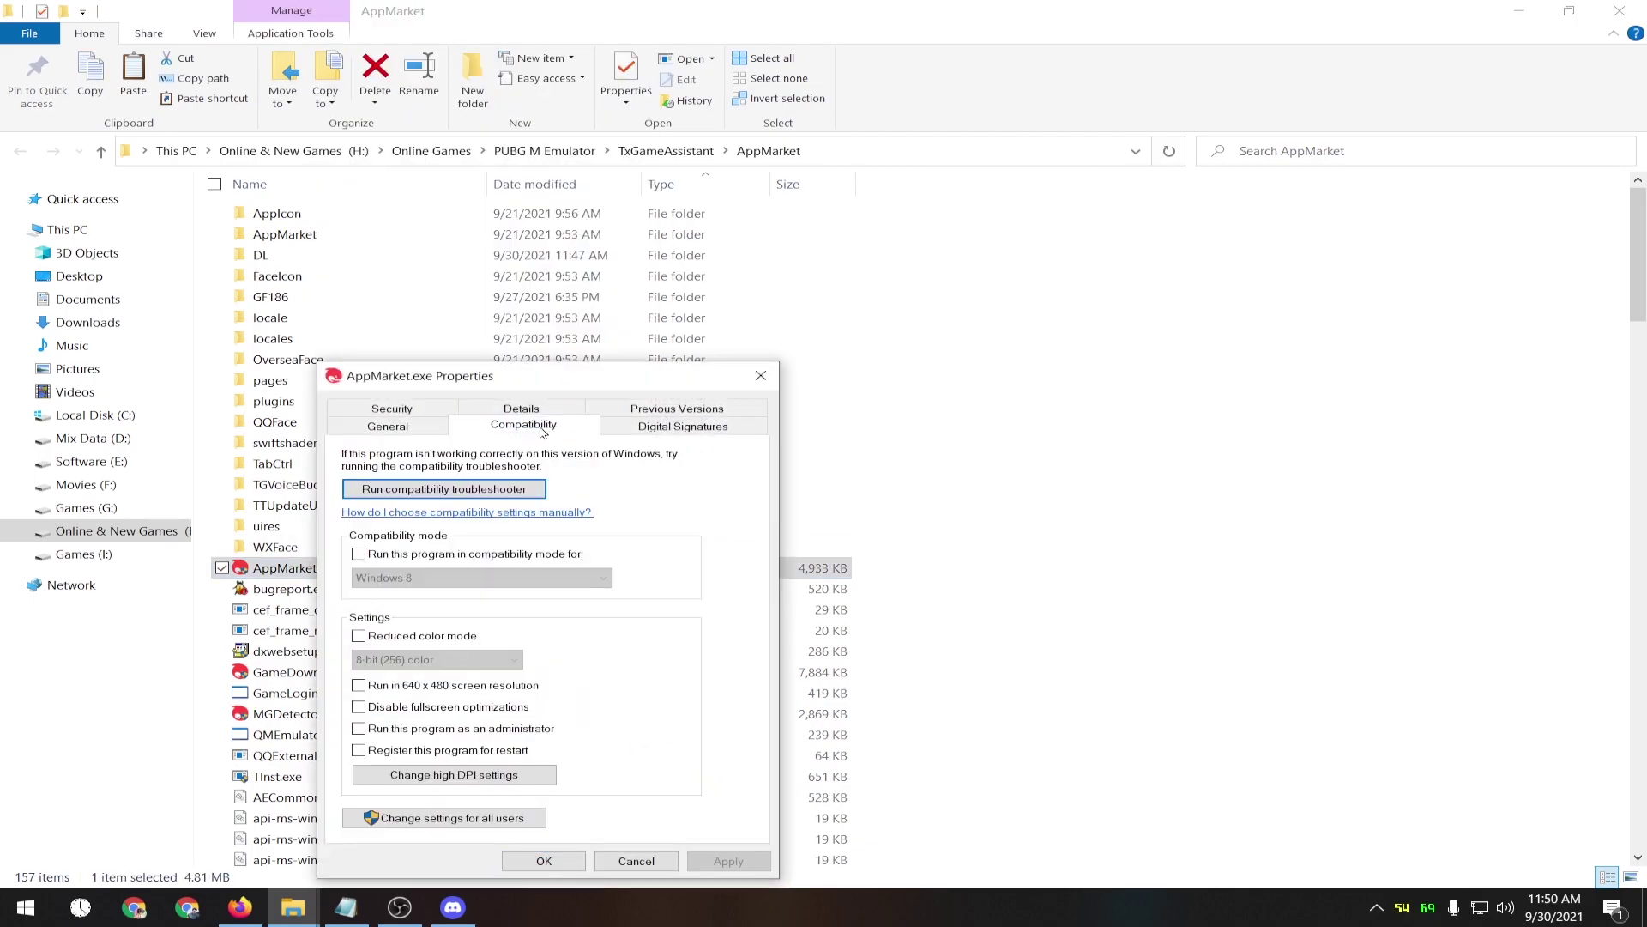
drag(574, 371, 637, 260)
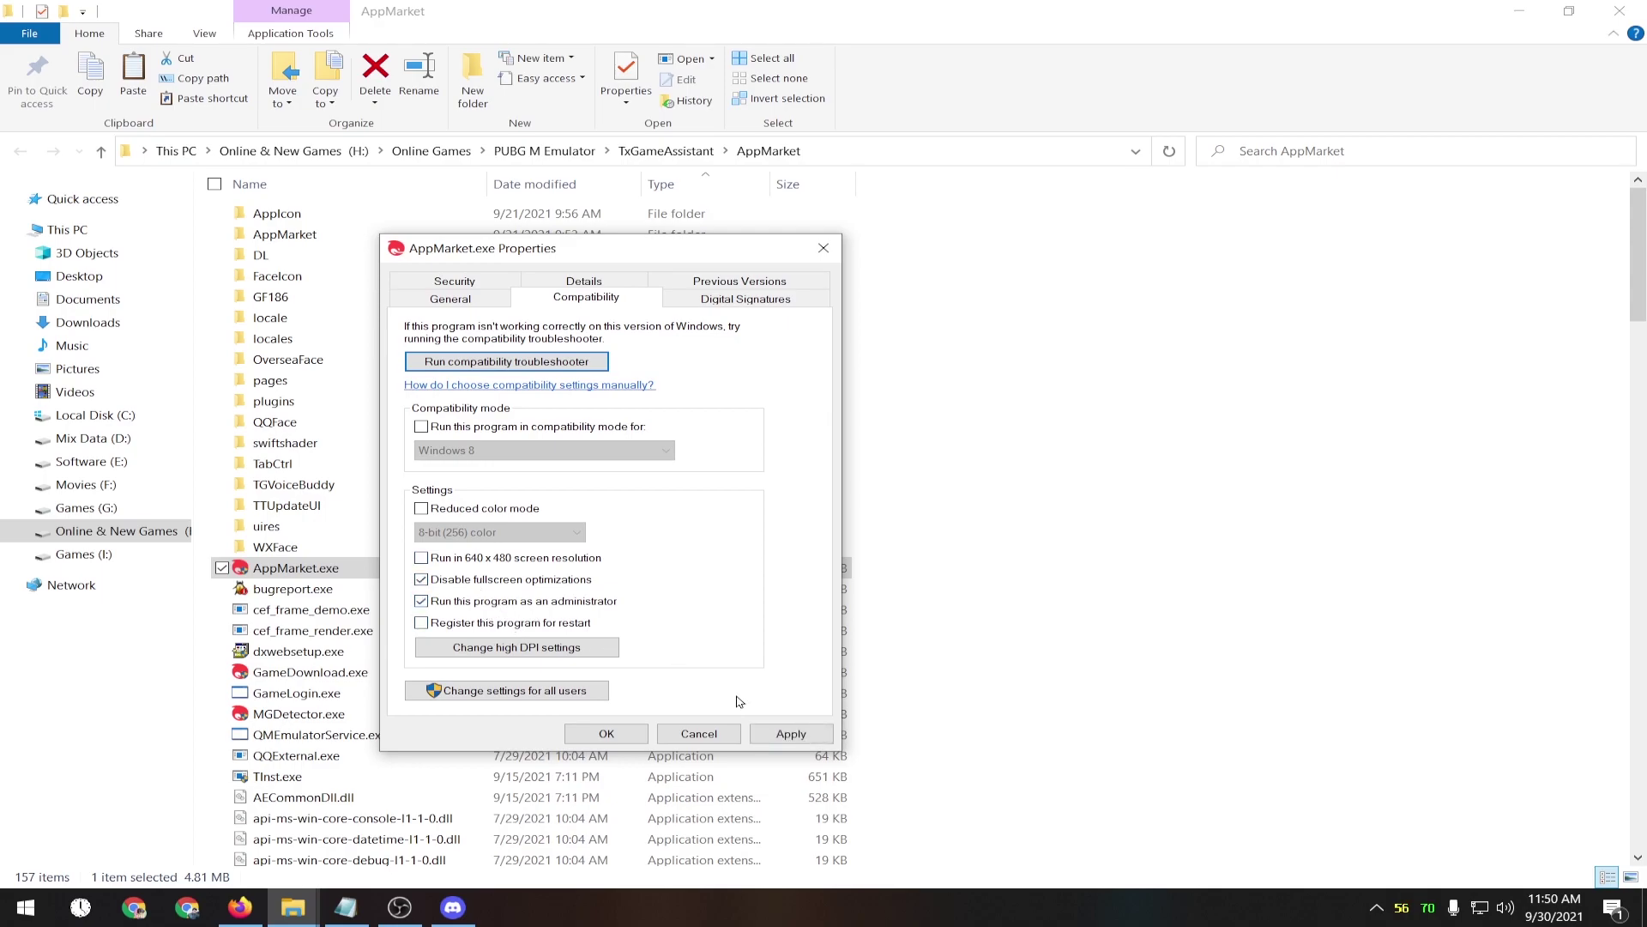
click(788, 735)
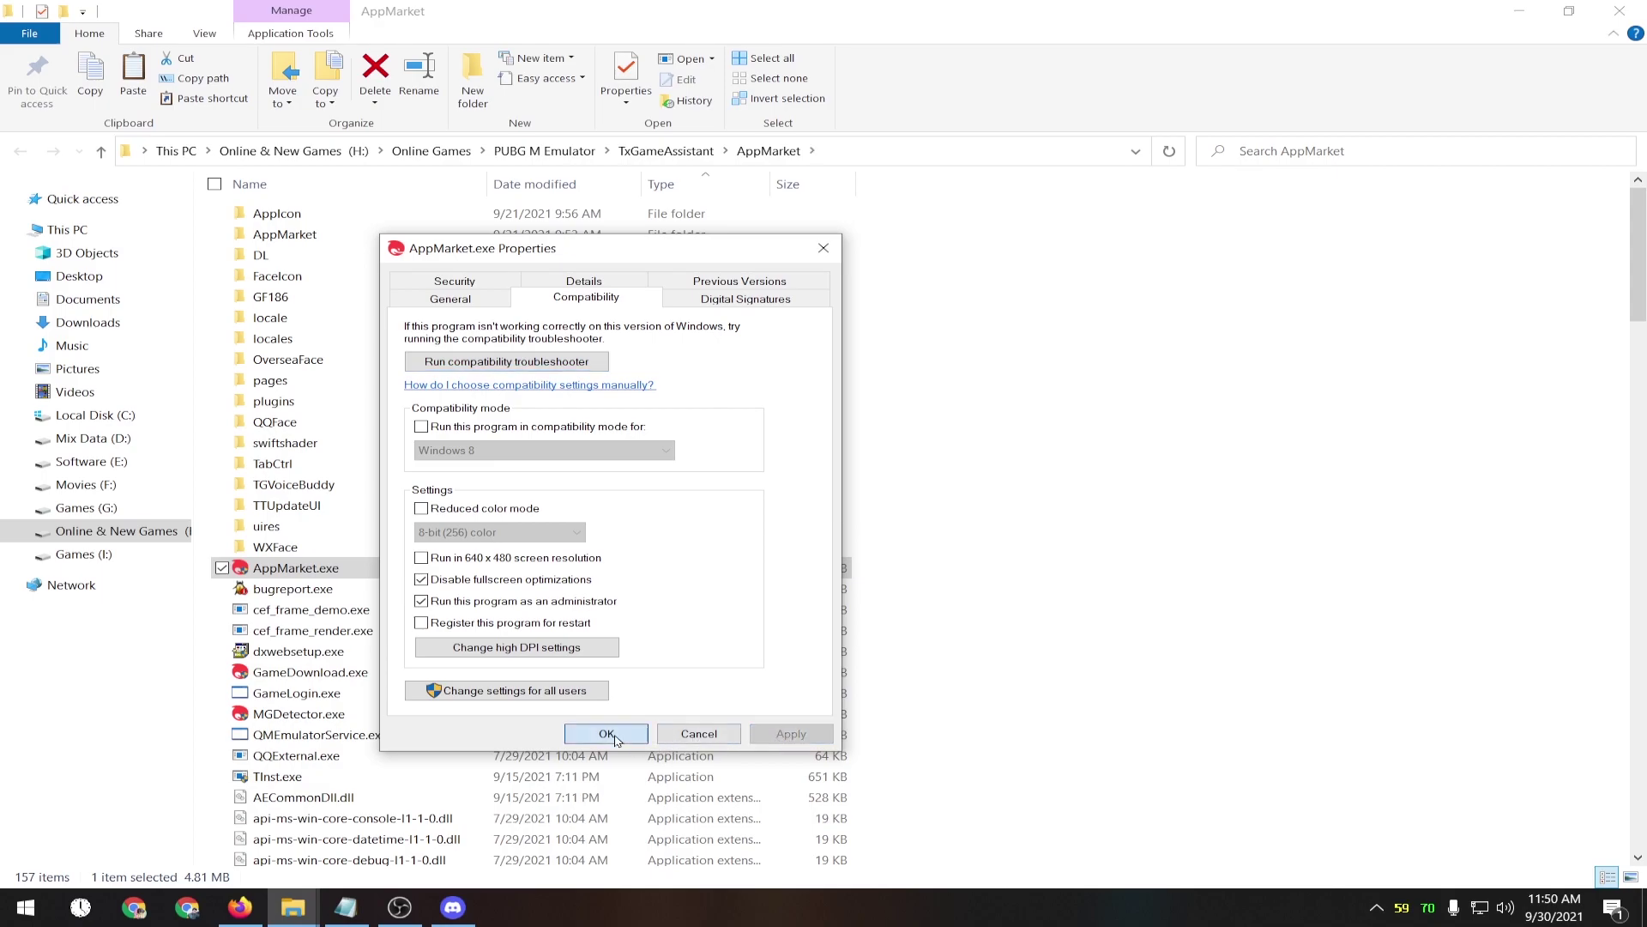
click(618, 736)
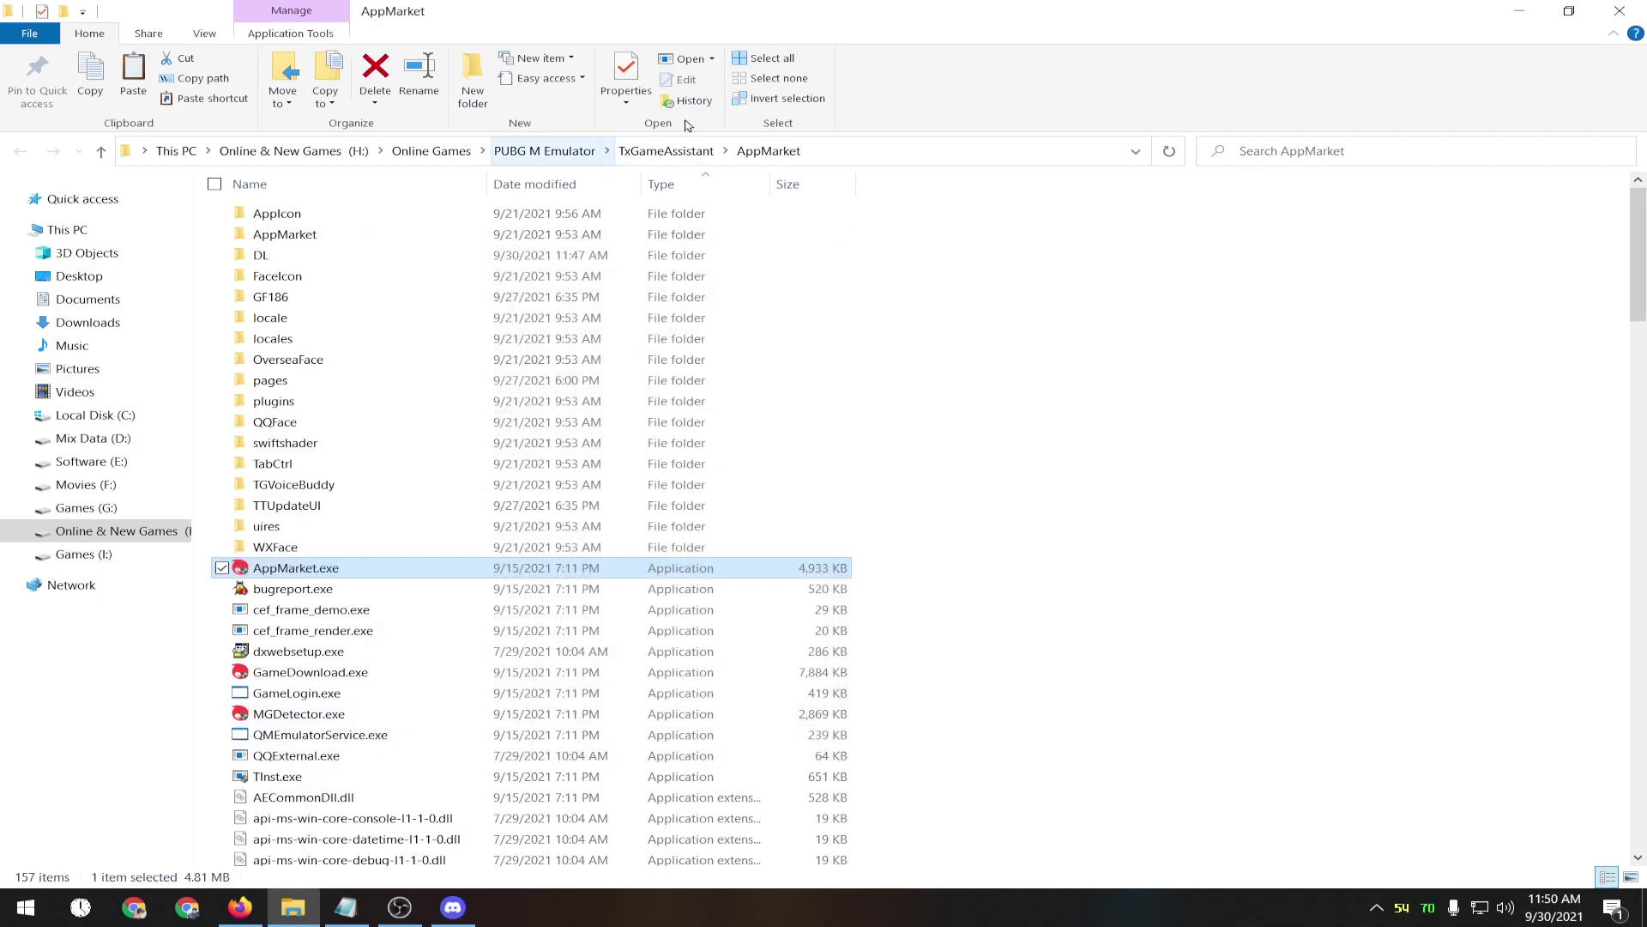
Set AndroidEmulatorEn.exe in TxGameAssistant's ui folder to run as an administrator, apply the change, and close the folder window.
click(717, 154)
click(275, 304)
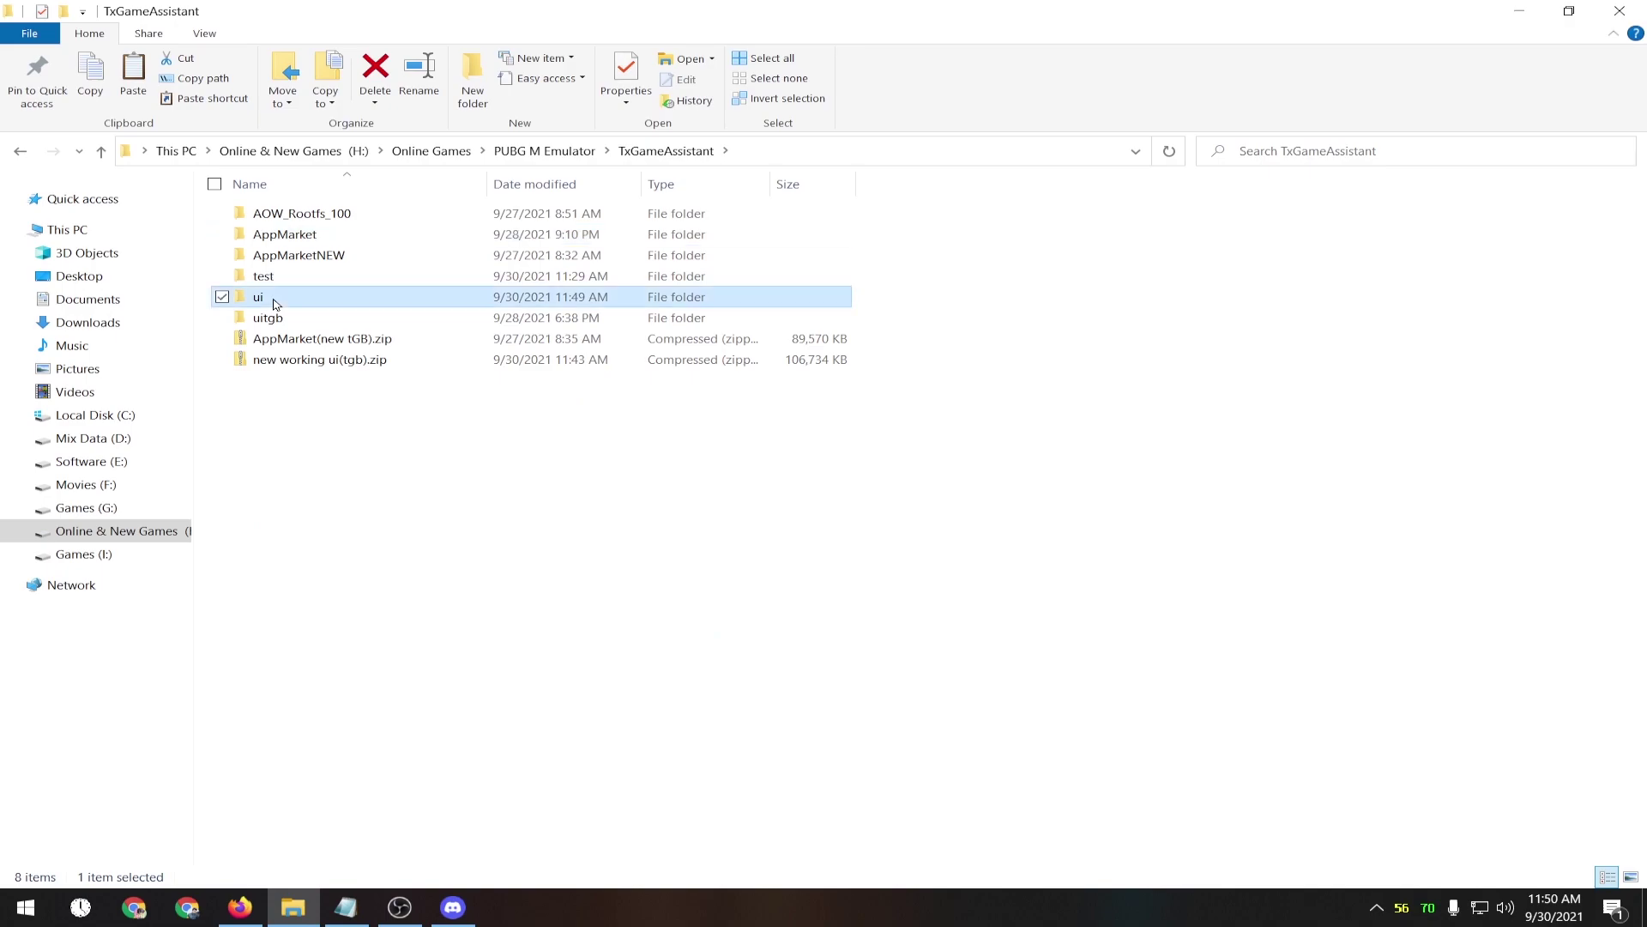
double_click(275, 304)
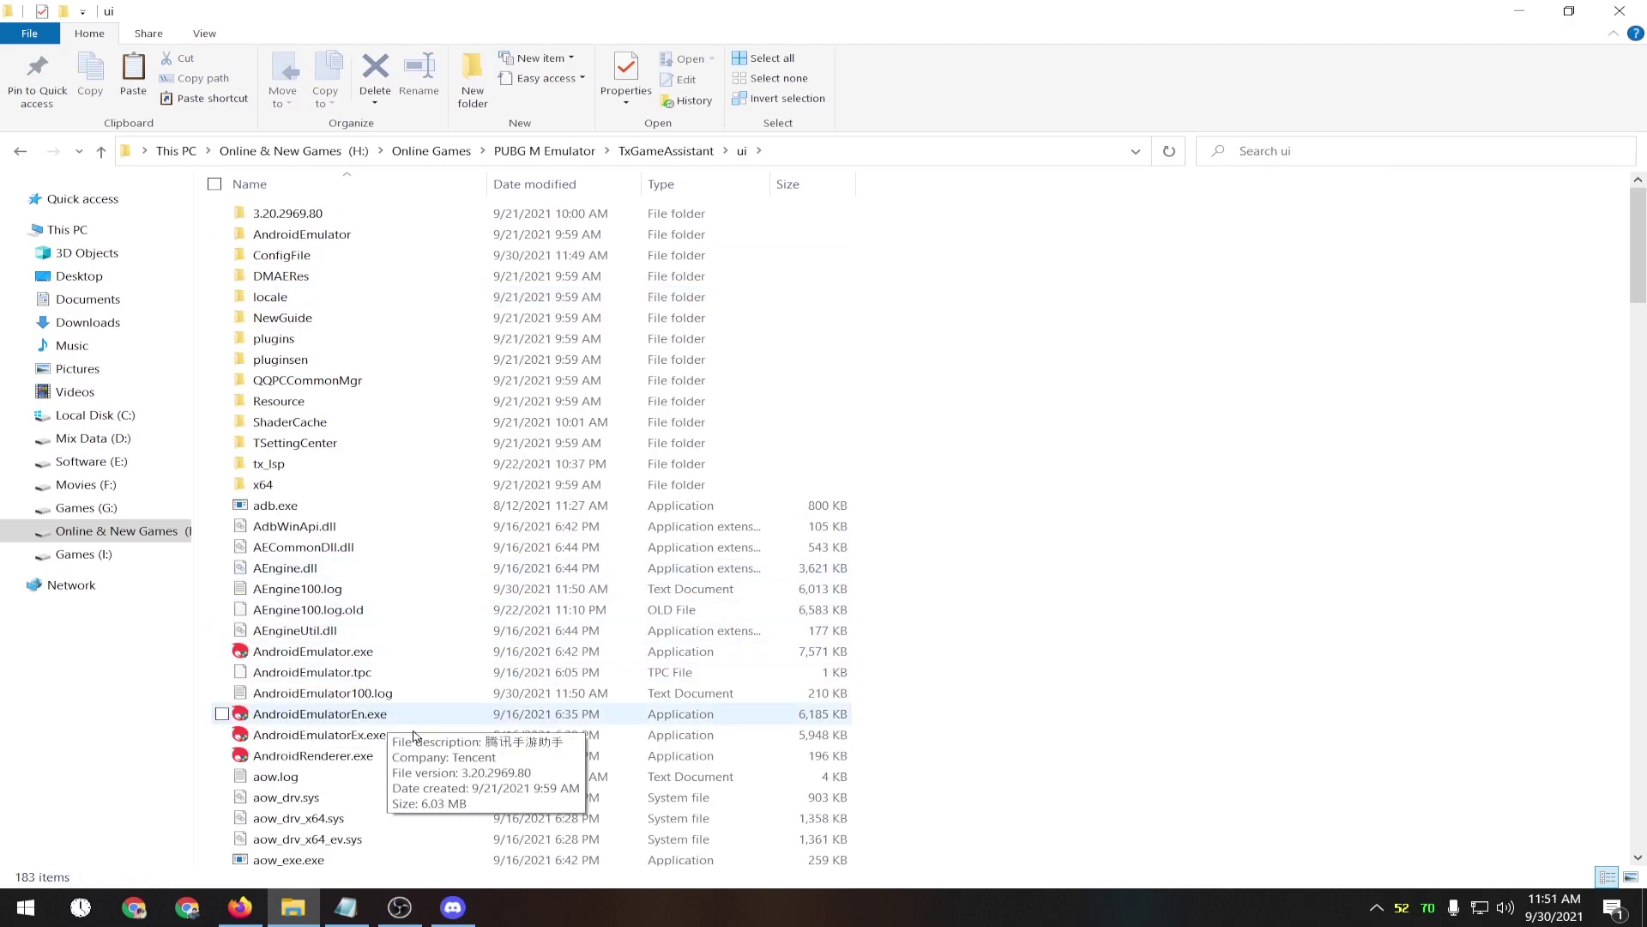
right_click(381, 722)
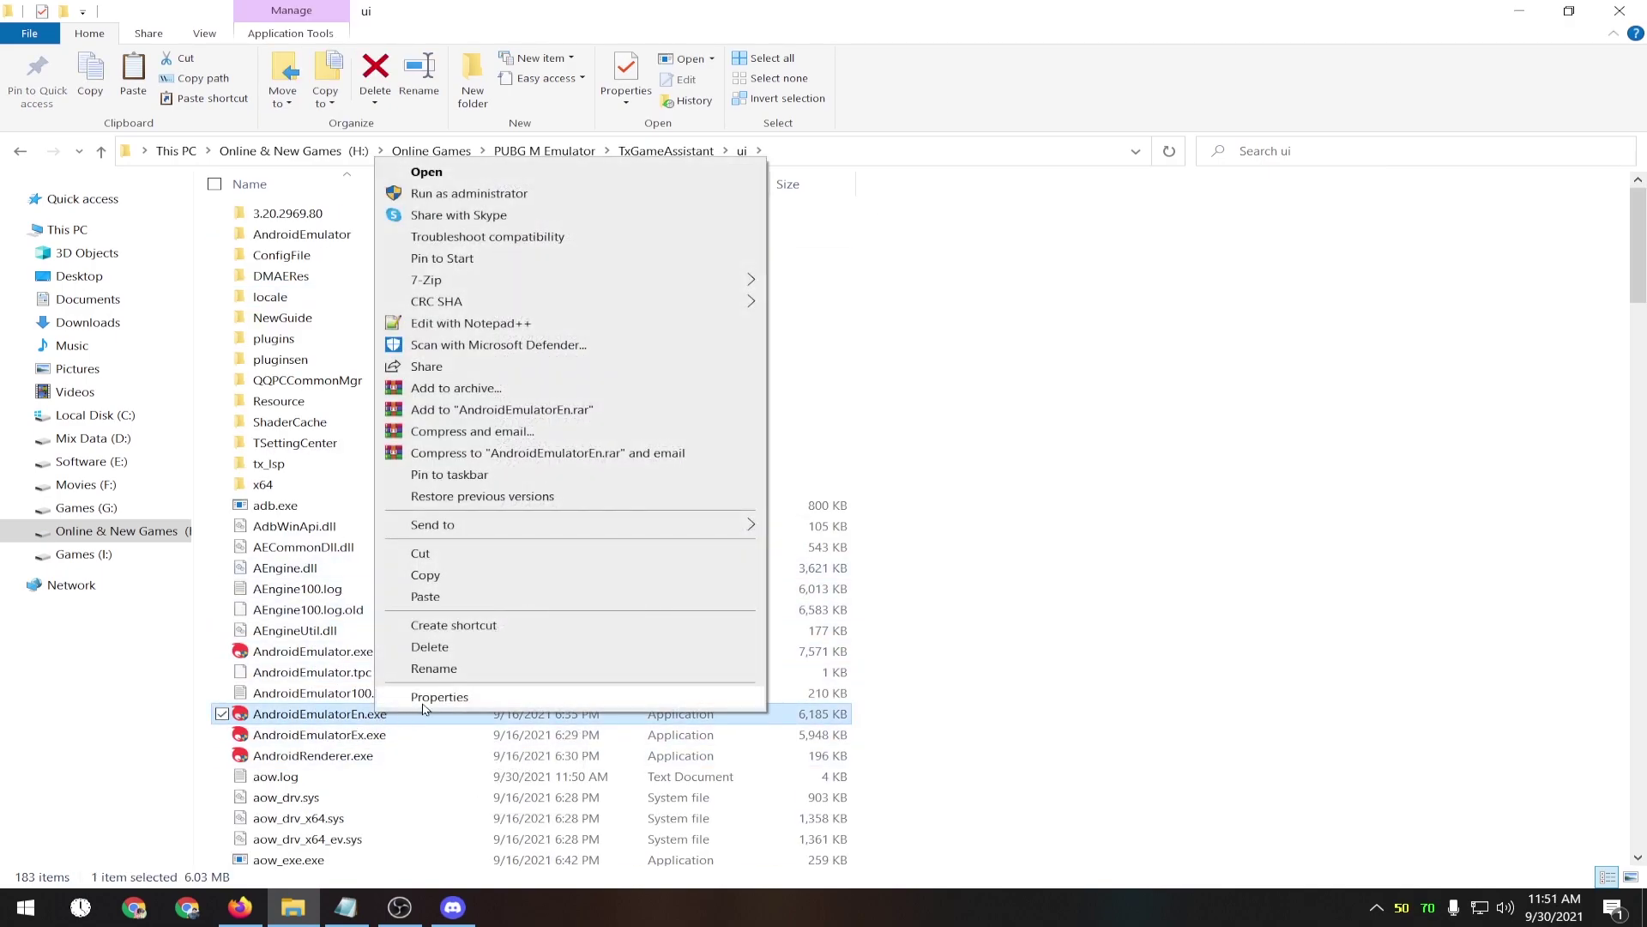
click(430, 692)
click(587, 426)
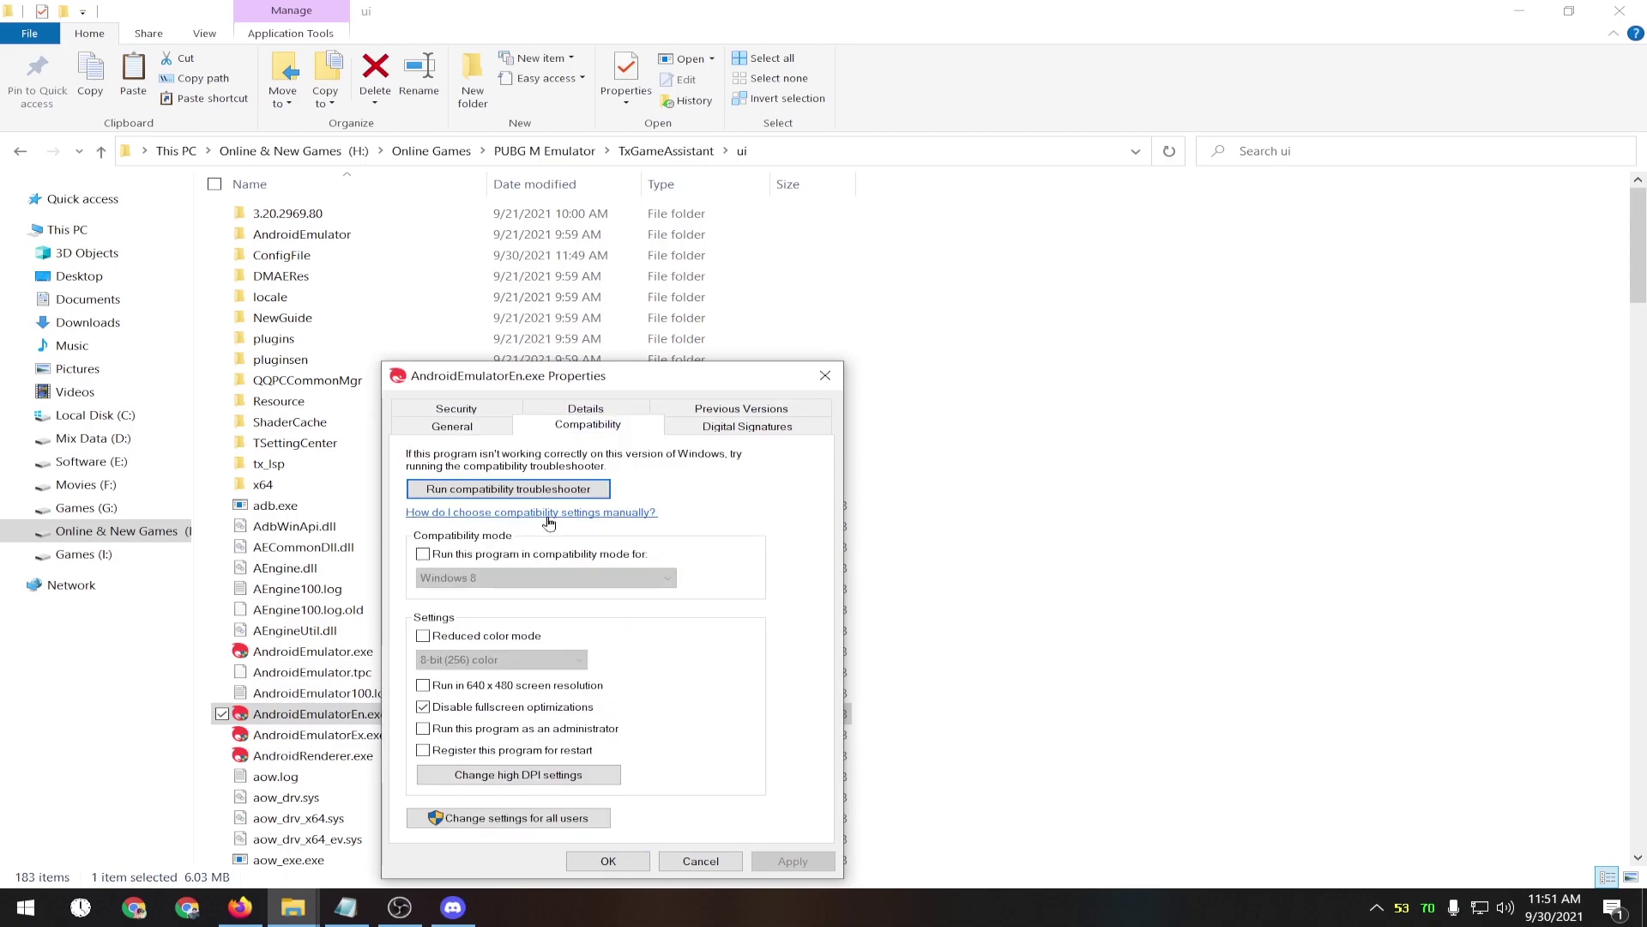
click(485, 728)
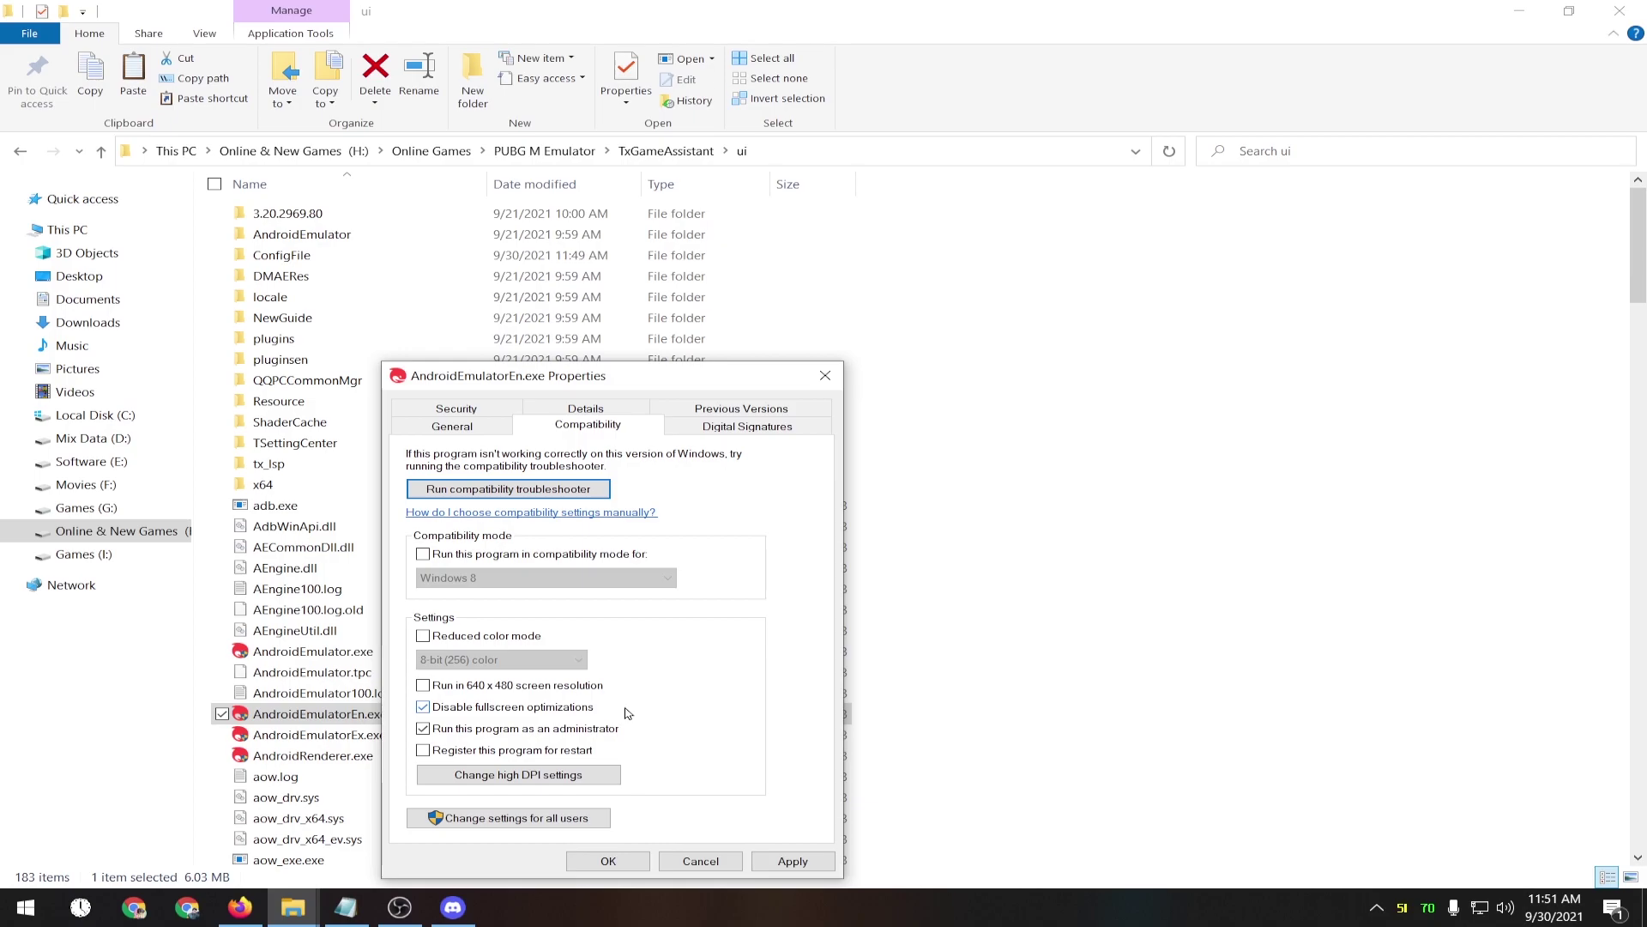
click(794, 860)
click(610, 861)
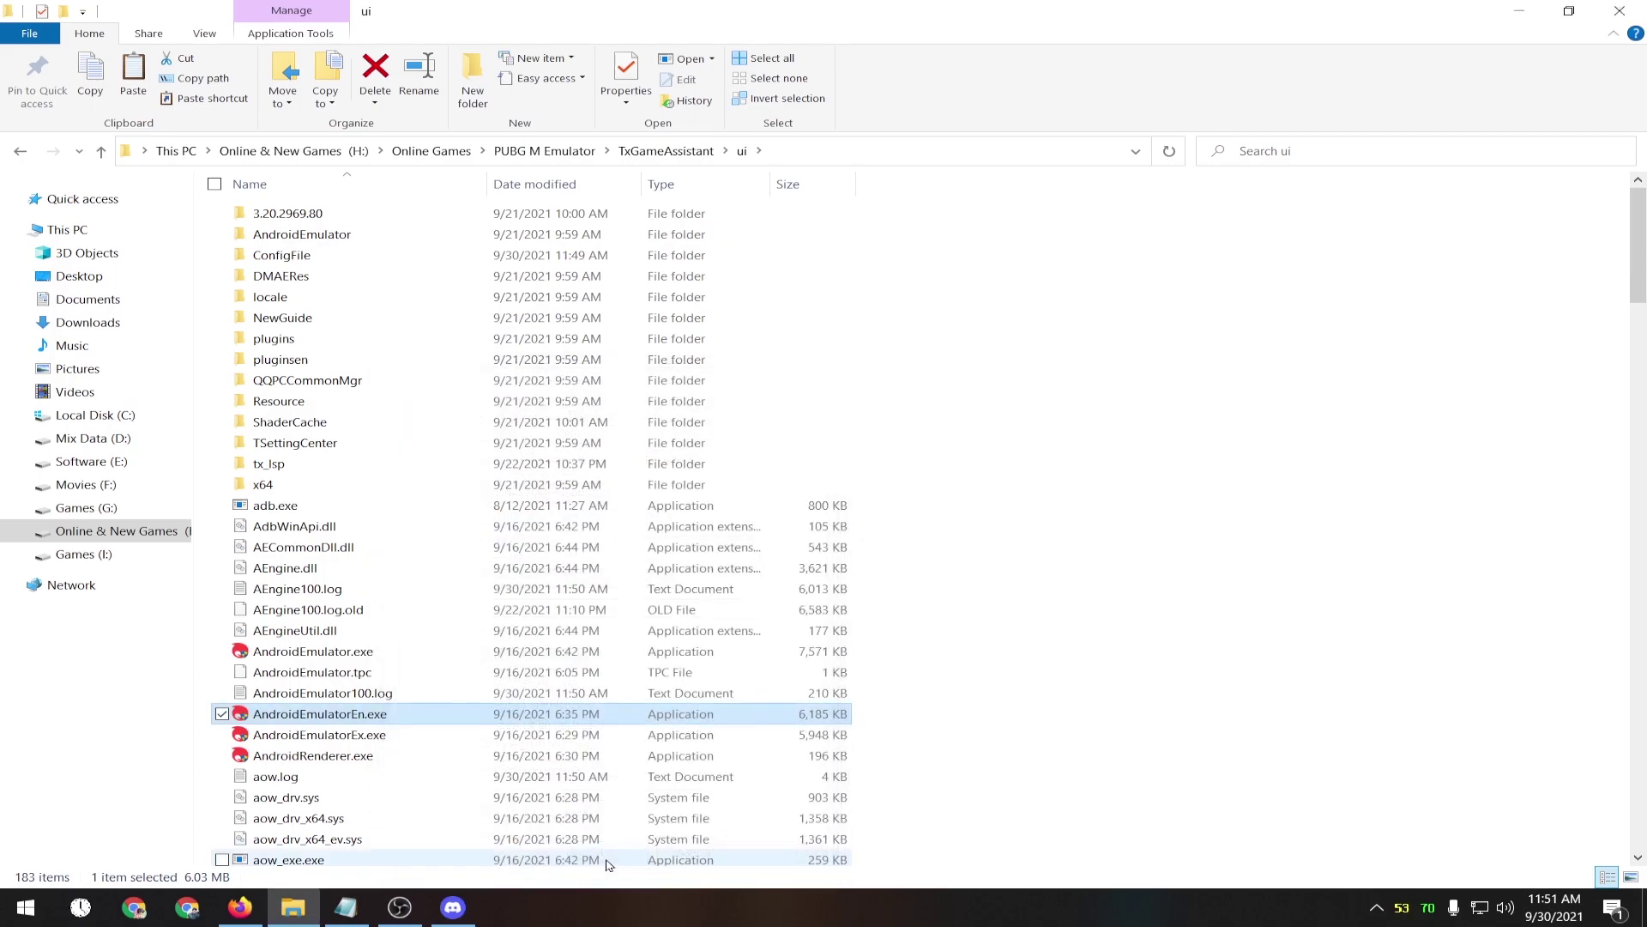
click(1620, 10)
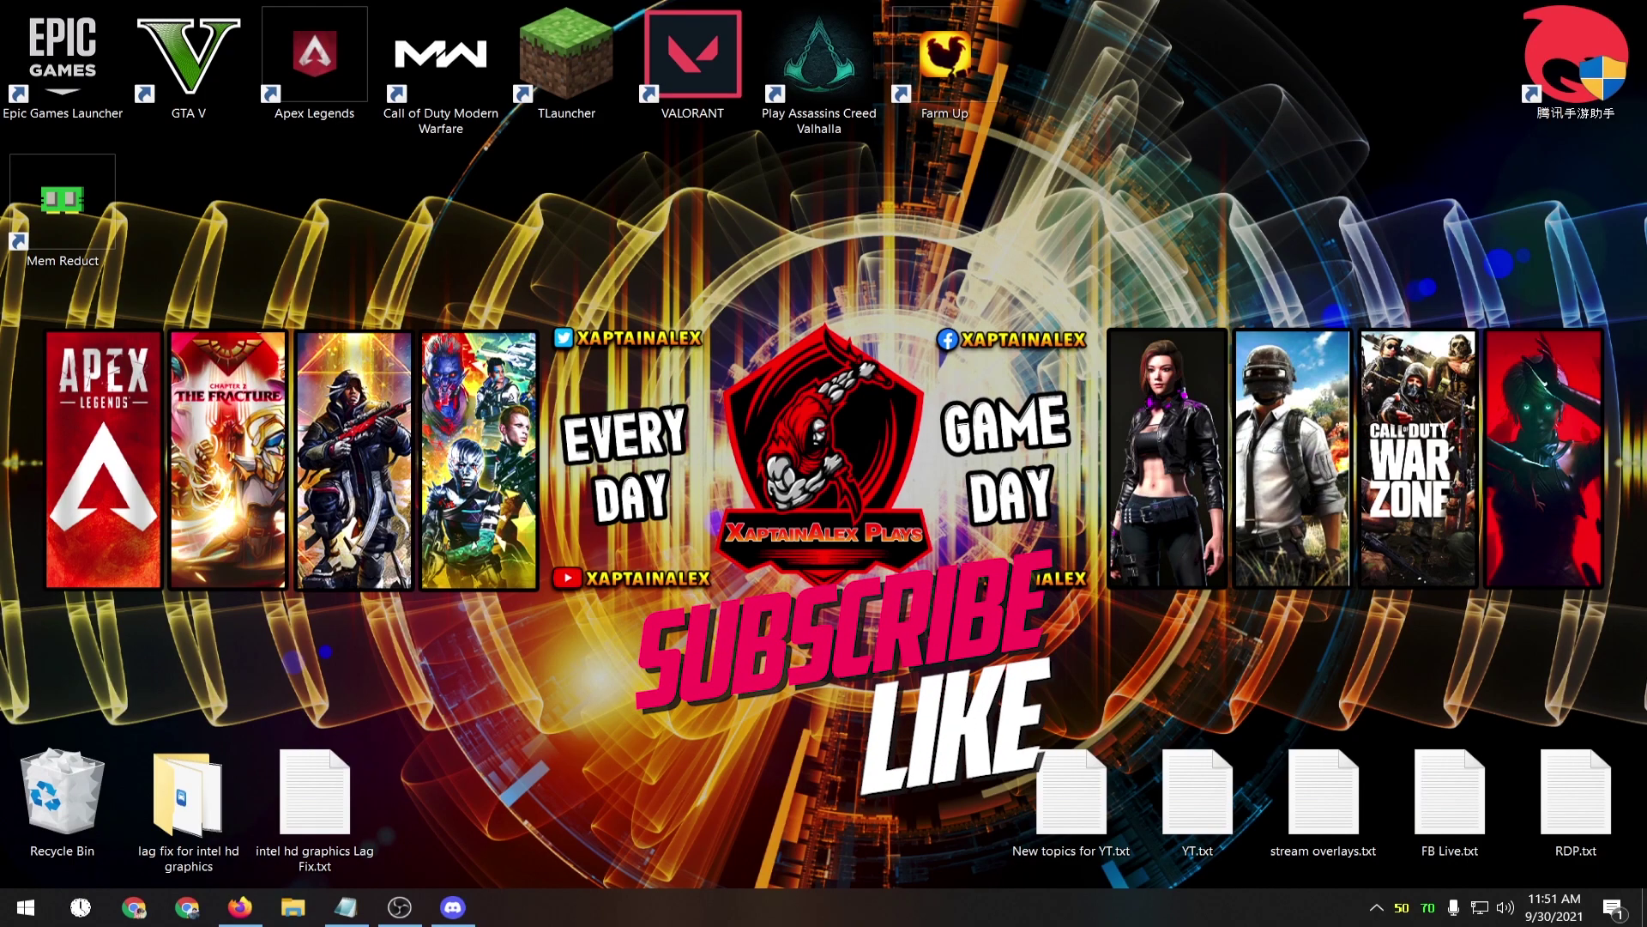
Launch 4- TimerResolution.exe from the desktop folder lag fix for intel hd graphics.
double_click(181, 782)
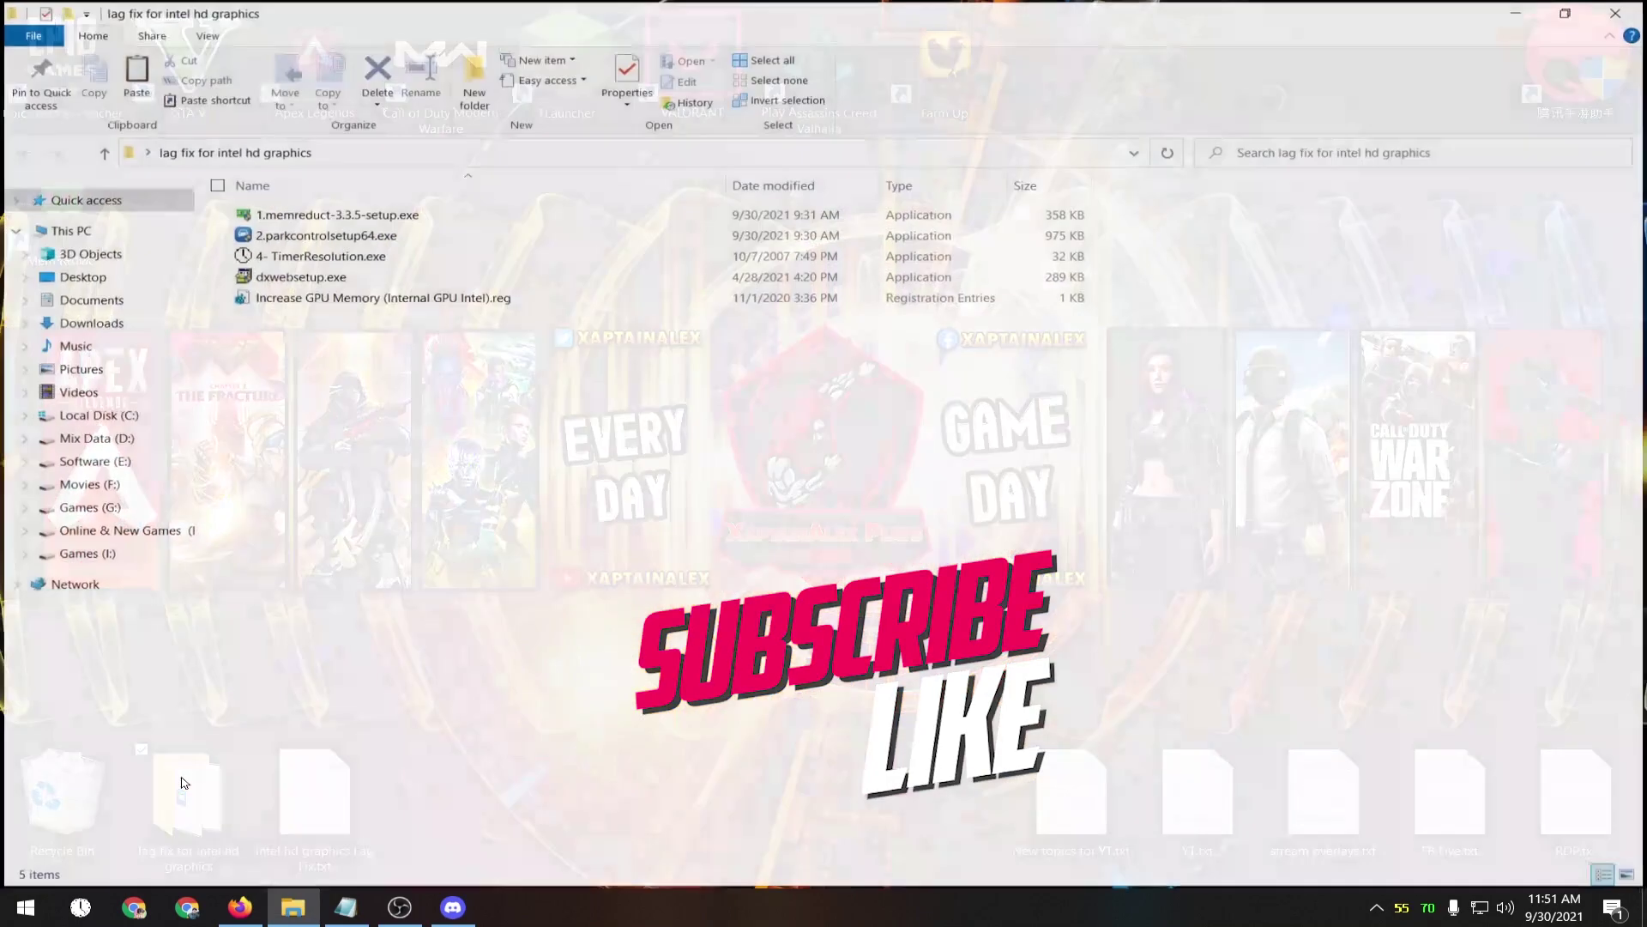
double_click(351, 259)
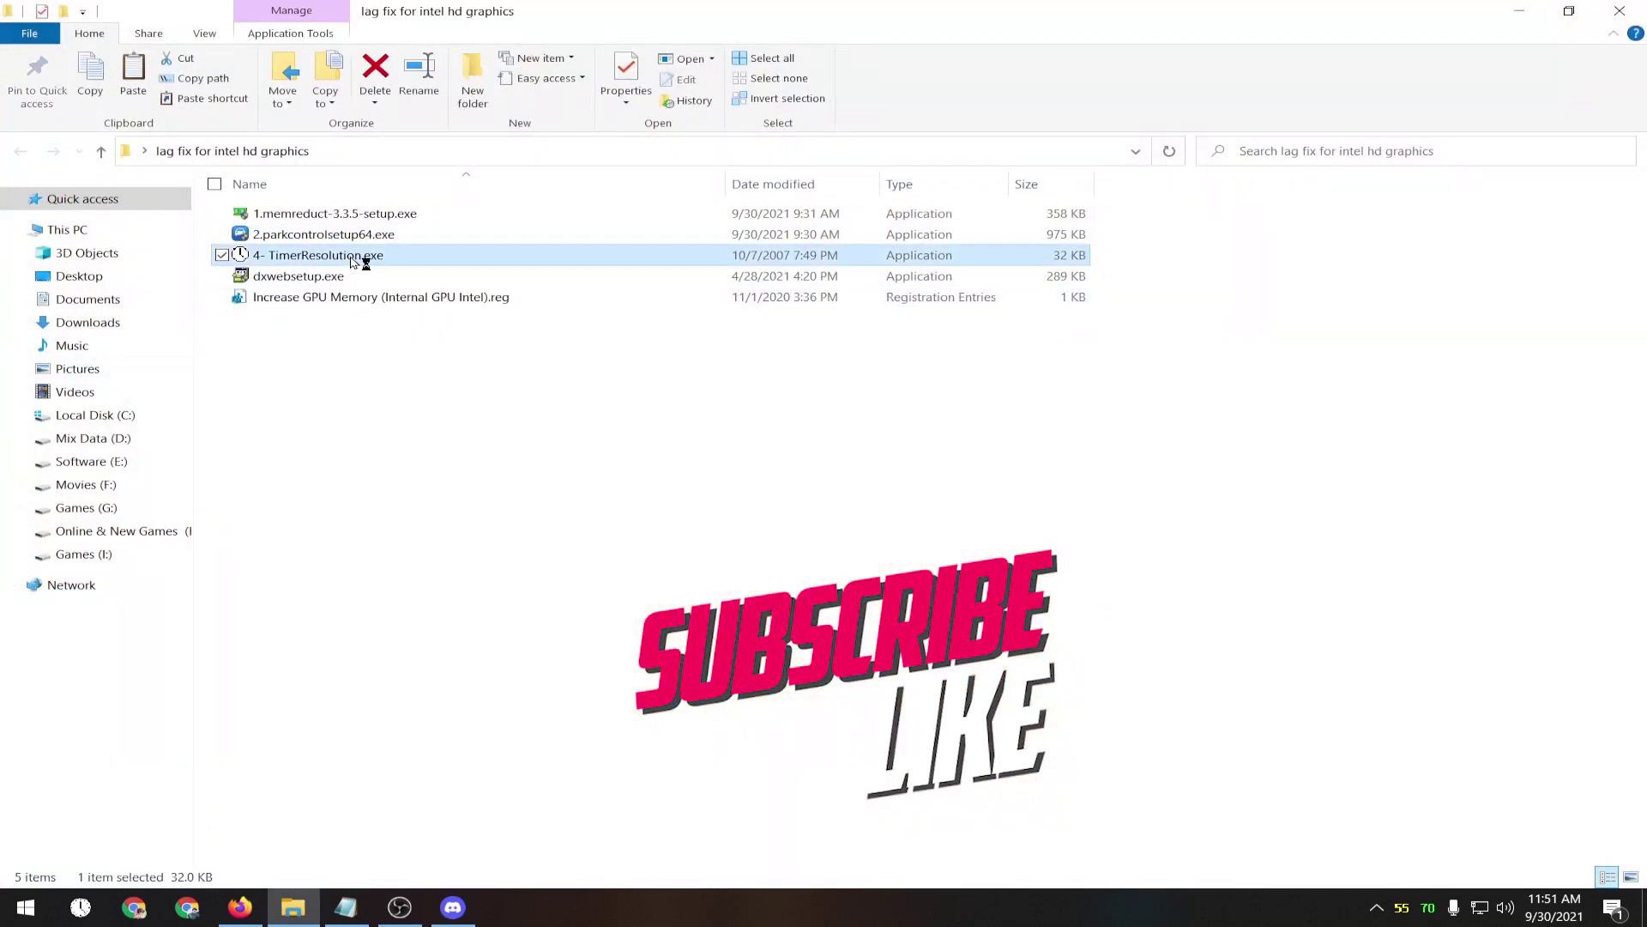